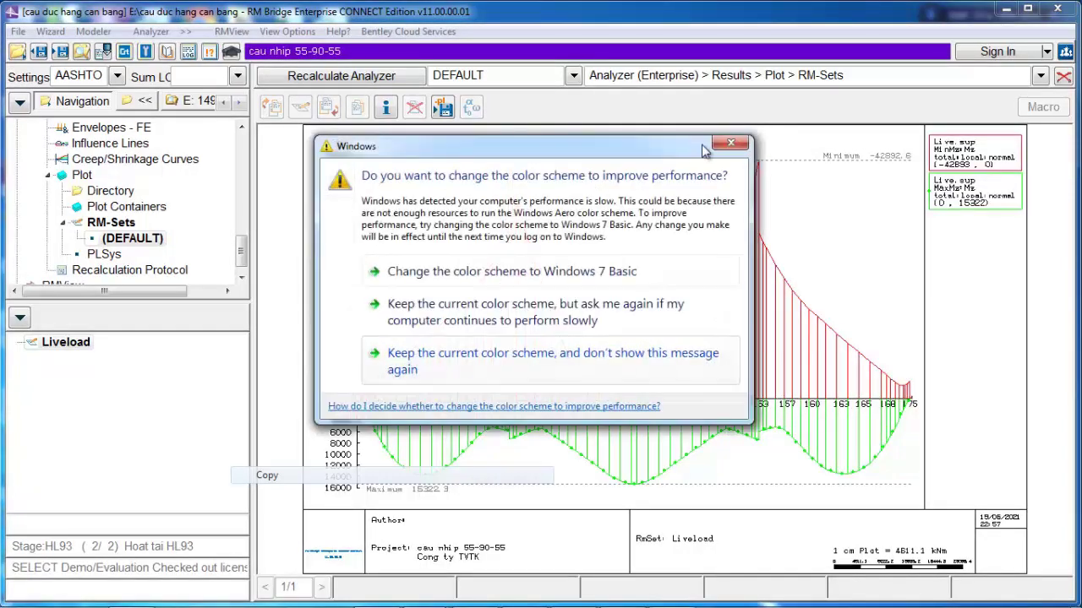
Step: Dismiss the Windows color scheme prompt and open the stage Activation tables, selecting the 1000 to 1003 series of construction stage 1
{"action": "left_click", "coordinate": [730, 143]}
{"action": "left_click_drag", "start_coordinate": [242, 257], "coordinate": [242, 206]}
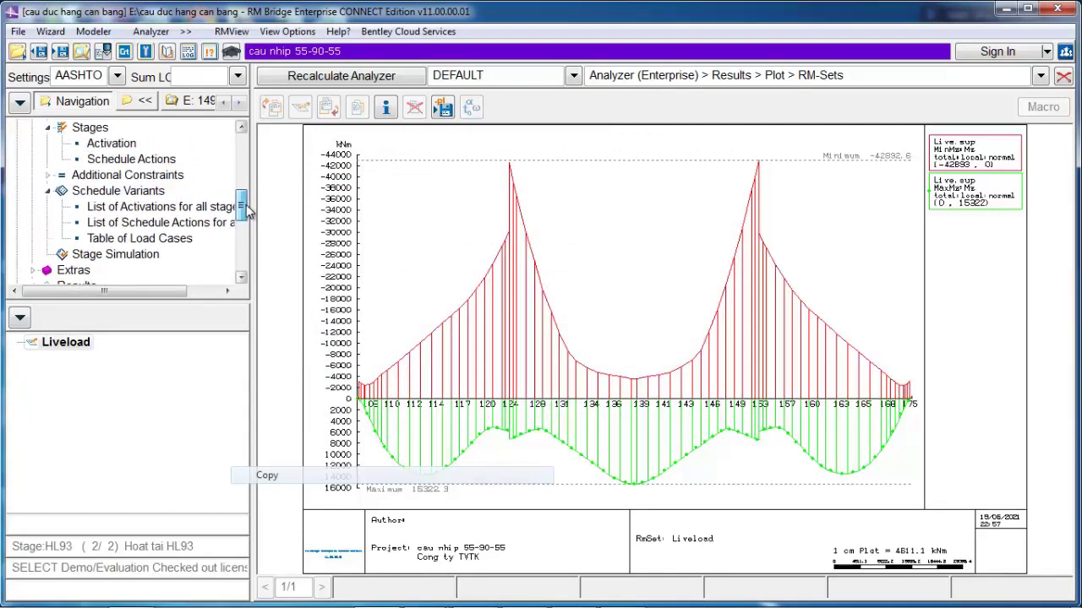
{"action": "left_click", "coordinate": [111, 146]}
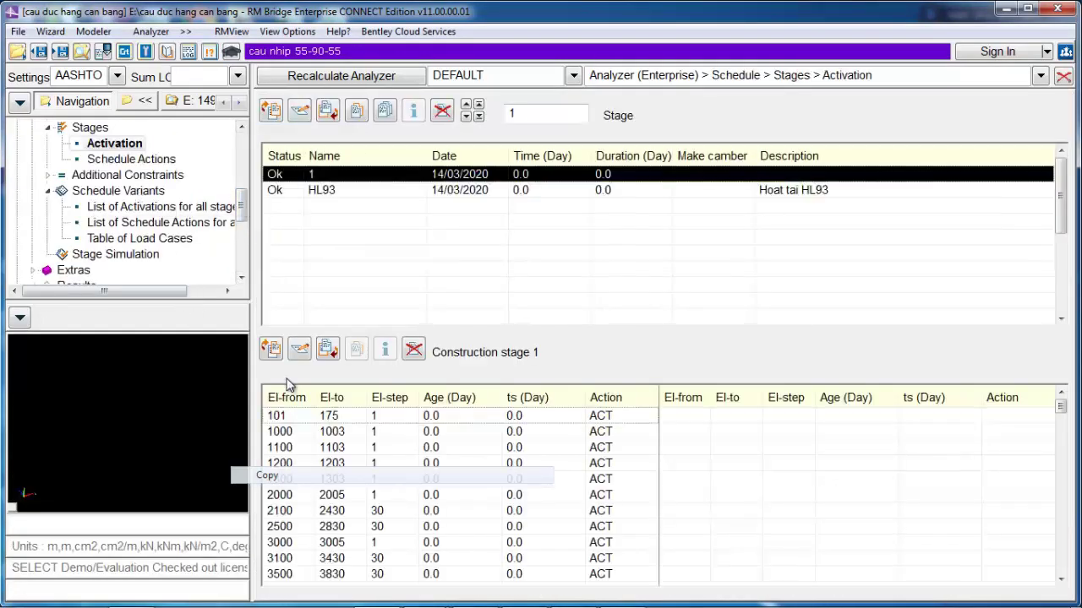
{"action": "left_click", "coordinate": [311, 416]}
{"action": "left_click", "coordinate": [302, 435]}
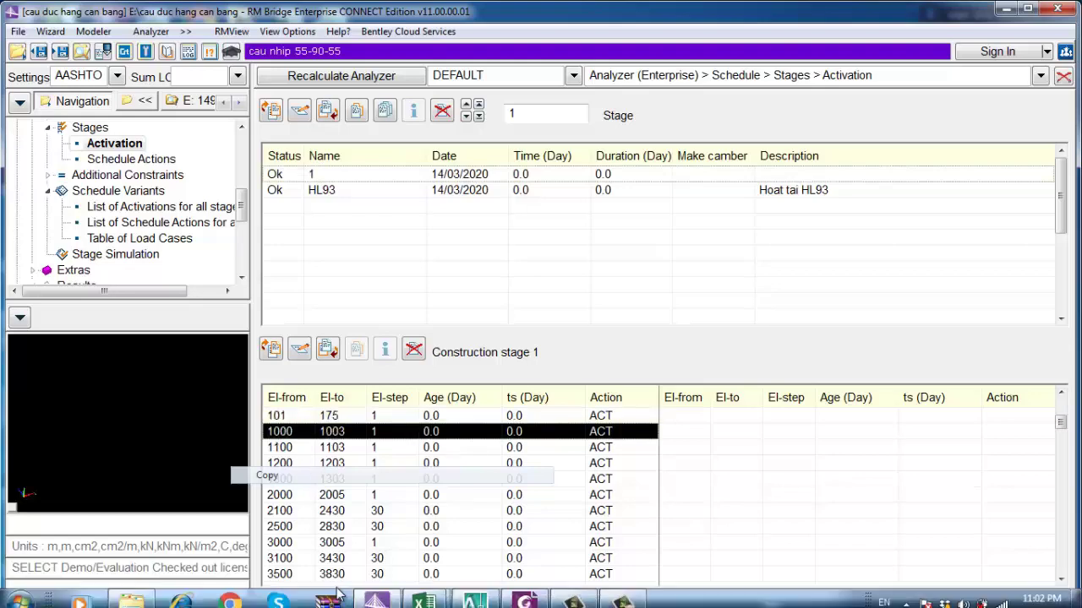
Step: Switch to the Excel workbook file gp and examine the spring and bearing element numbers at the start of sheet 0.Phan tu
{"action": "left_click", "coordinate": [424, 594]}
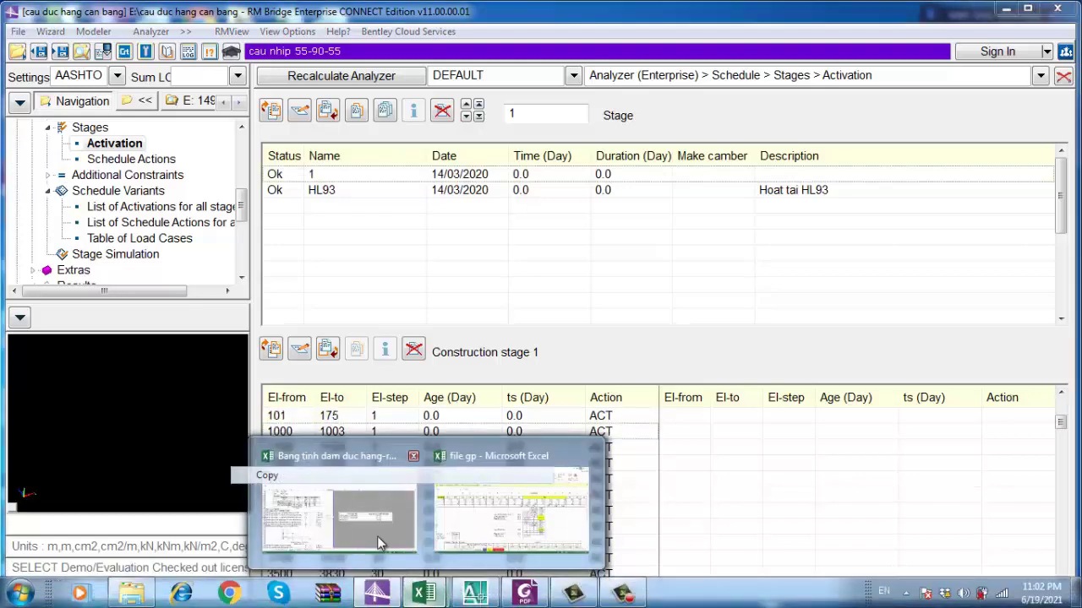
{"action": "left_click", "coordinate": [490, 492]}
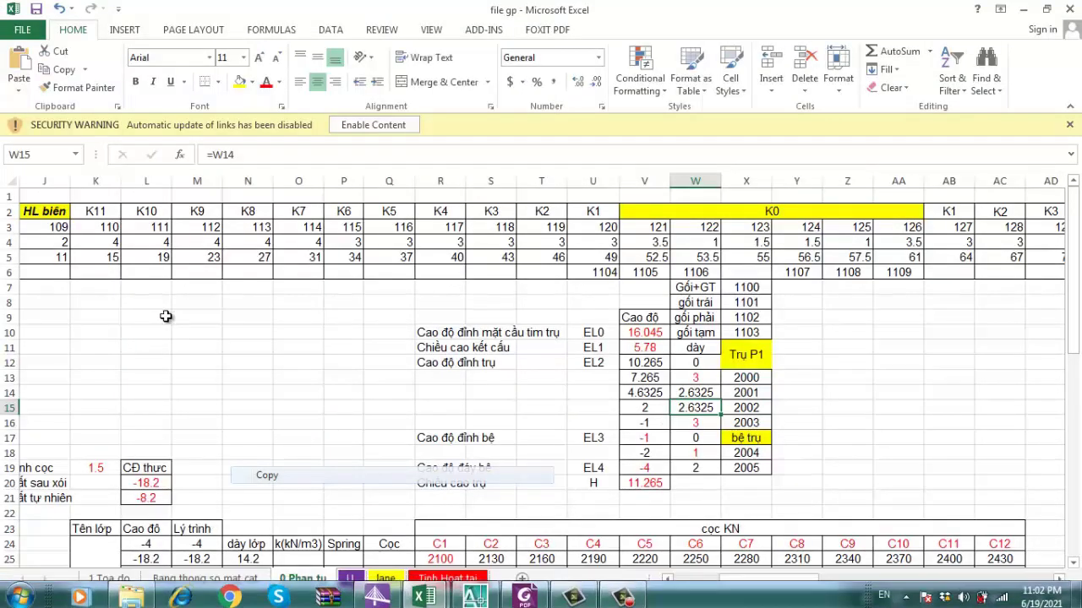
{"action": "left_click", "coordinate": [165, 316]}
{"action": "left_click_drag", "start_coordinate": [793, 580], "coordinate": [673, 580]}
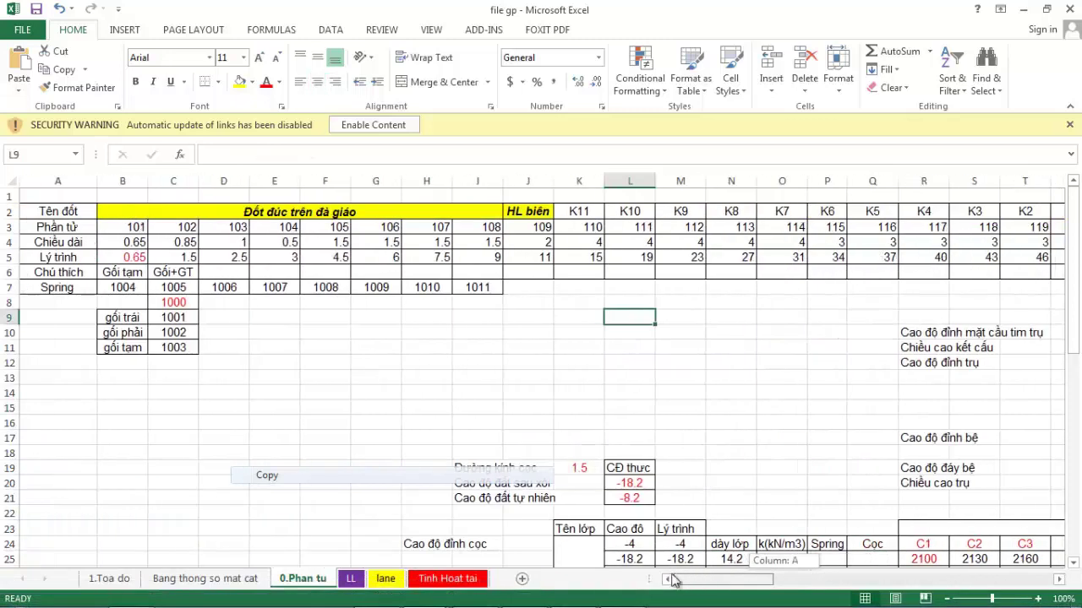
{"action": "left_click", "coordinate": [216, 305]}
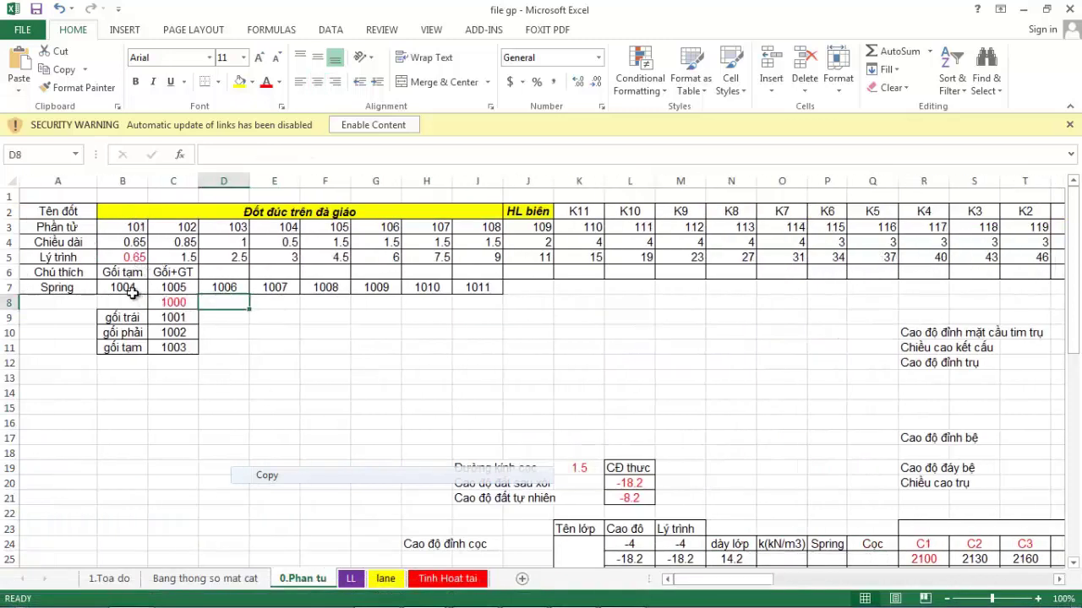
{"action": "left_click", "coordinate": [136, 286]}
{"action": "left_click", "coordinate": [171, 348]}
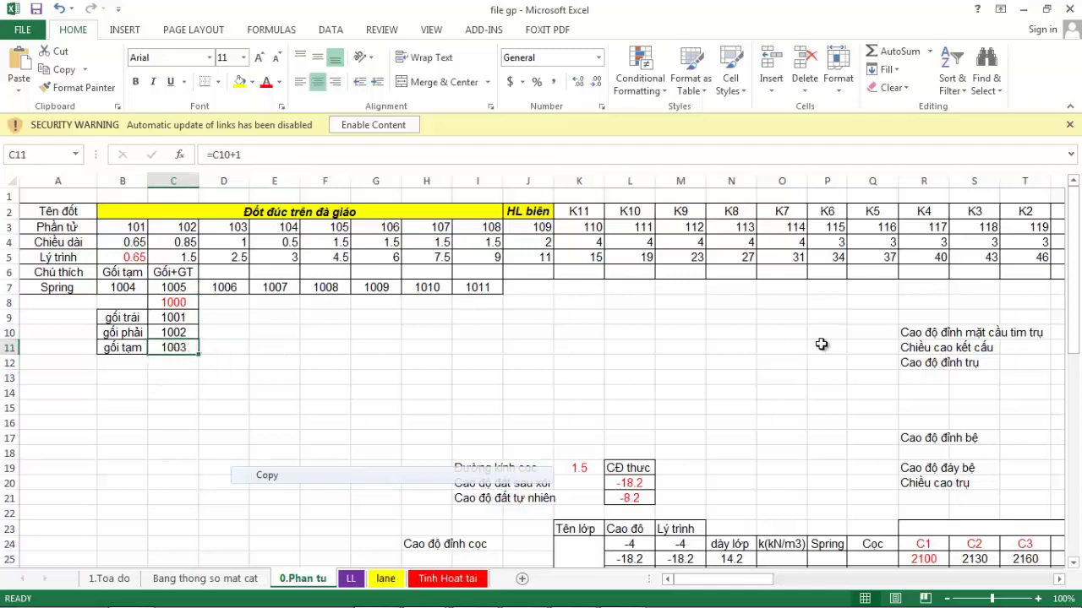
{"action": "left_click", "coordinate": [251, 349]}
{"action": "left_click", "coordinate": [184, 349]}
{"action": "left_click", "coordinate": [224, 349]}
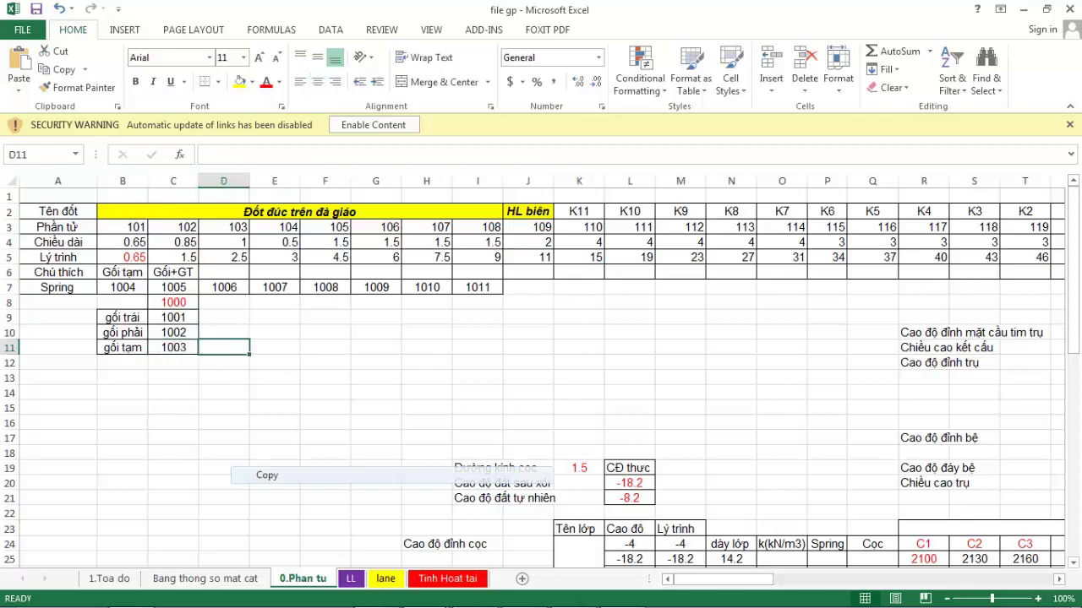
Step: Switch back to RM Bridge and compare the 1000 to 1003 and 1100 to 1103 activation series of construction stage 1
{"action": "mouse_move", "coordinate": [465, 598]}
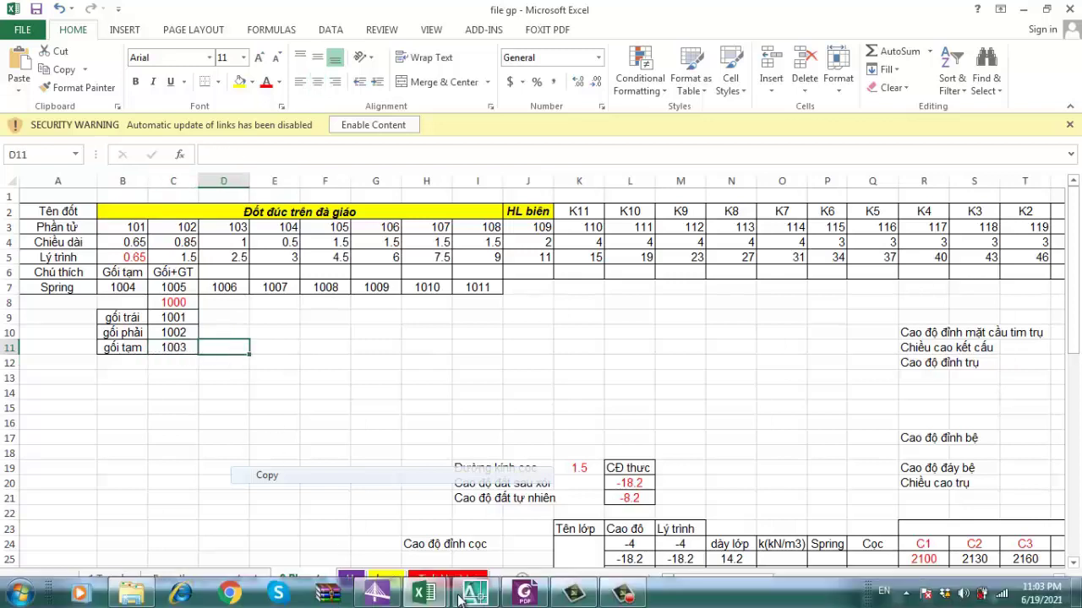
{"action": "left_click", "coordinate": [377, 594]}
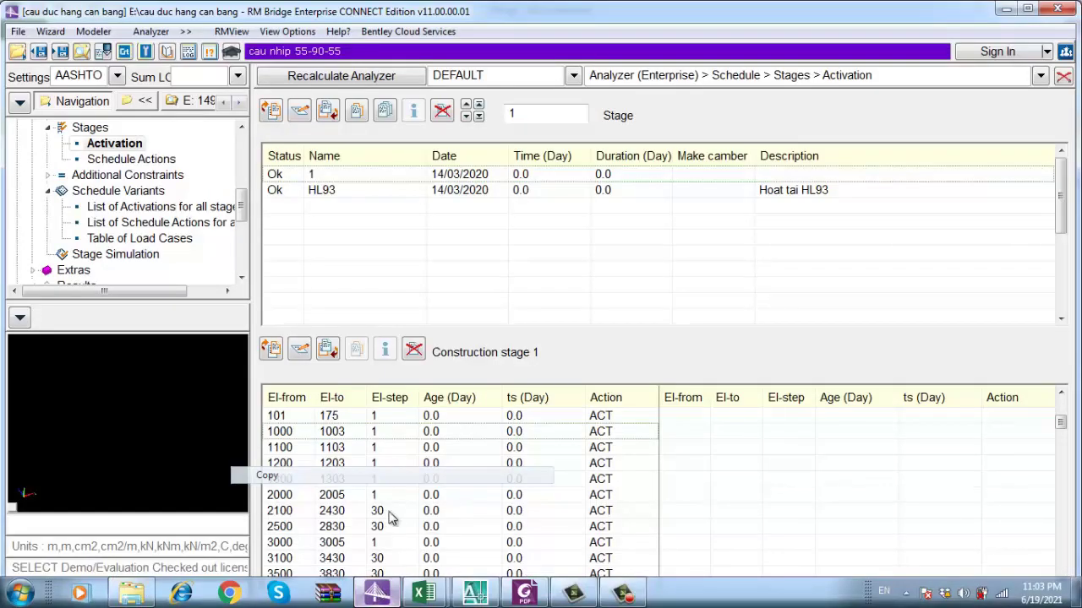
{"action": "left_click", "coordinate": [331, 447]}
{"action": "left_click", "coordinate": [331, 434]}
{"action": "left_click", "coordinate": [330, 446]}
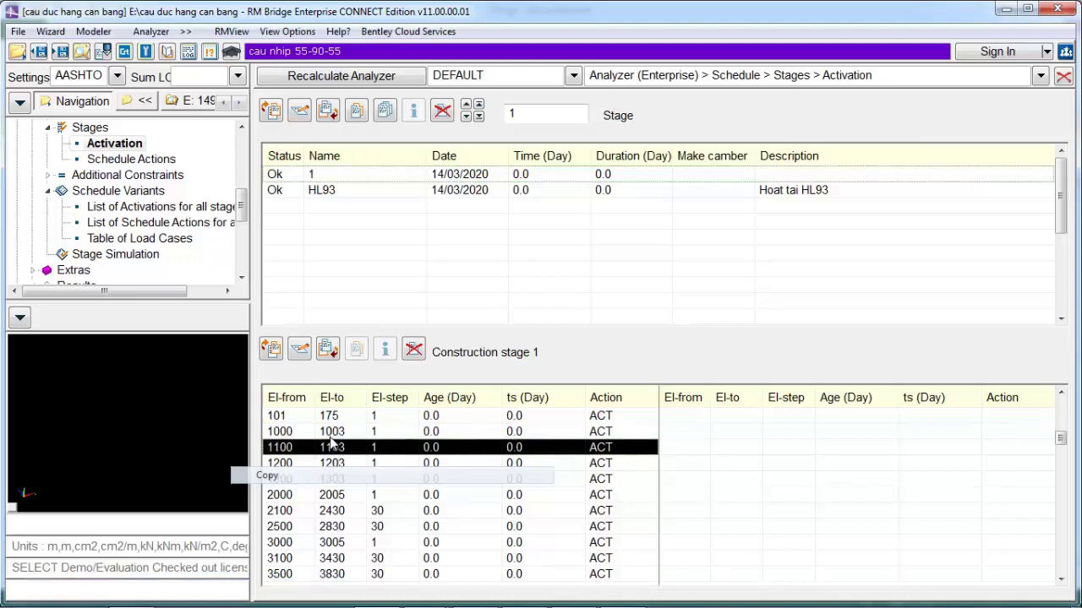
{"action": "left_click", "coordinate": [330, 433]}
{"action": "left_click", "coordinate": [331, 447]}
{"action": "left_click", "coordinate": [330, 433]}
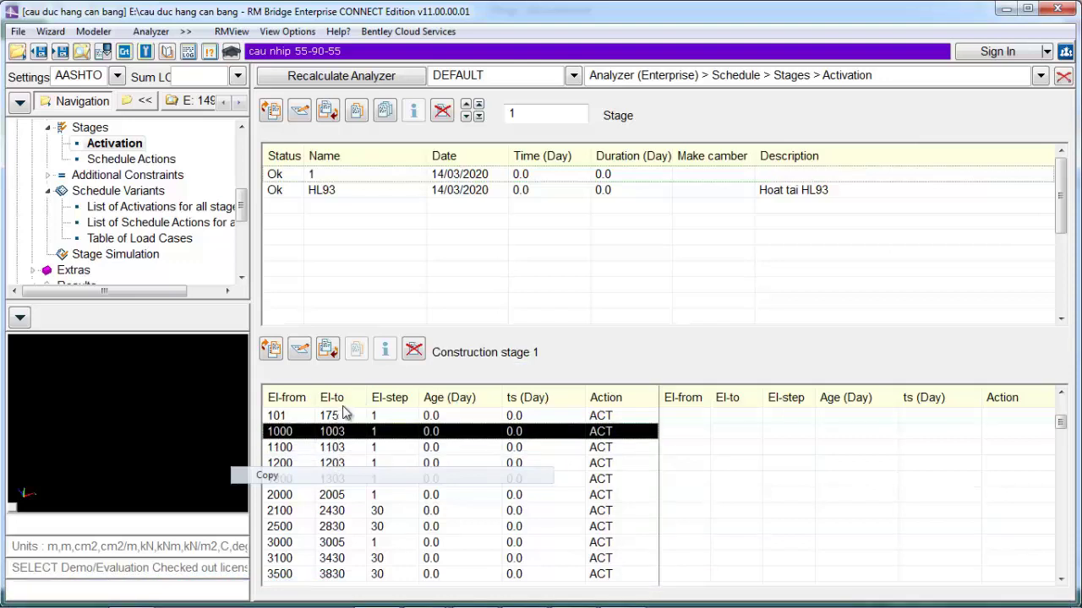
{"action": "left_click", "coordinate": [327, 447]}
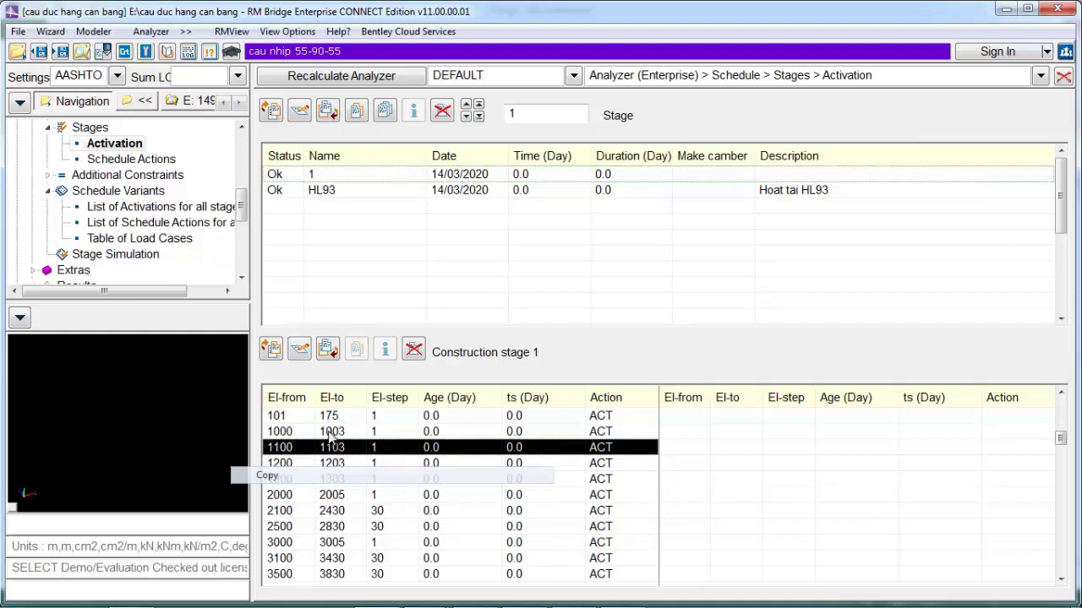
Step: Try to set the end element of the activation series starting at 1000 to 1002 in construction stage 1
{"action": "left_click", "coordinate": [328, 433]}
{"action": "left_click", "coordinate": [299, 349]}
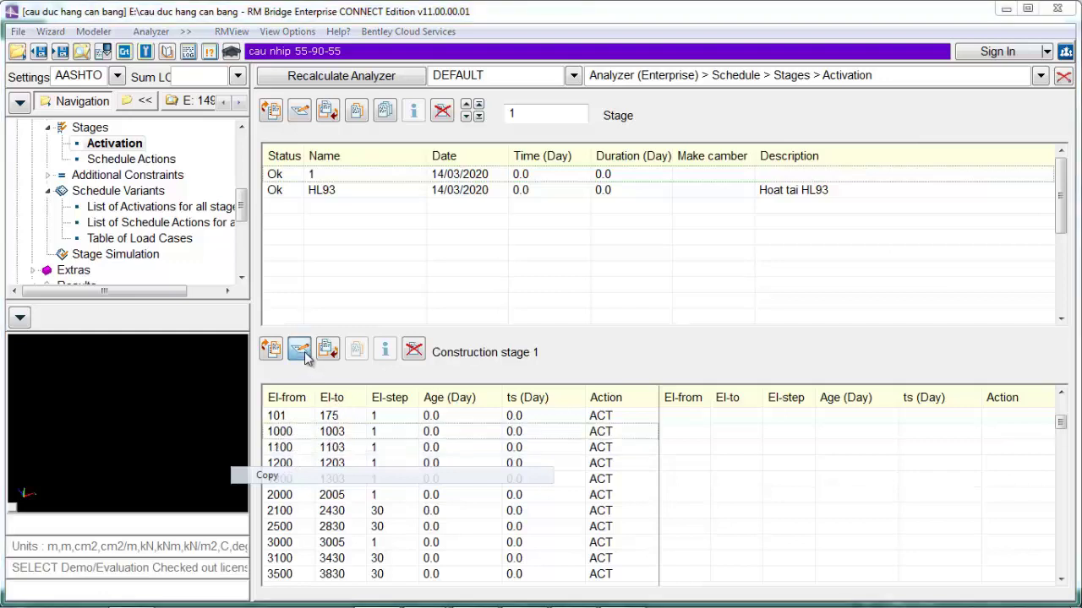
{"action": "left_click_drag", "start_coordinate": [728, 298], "coordinate": [711, 298]}
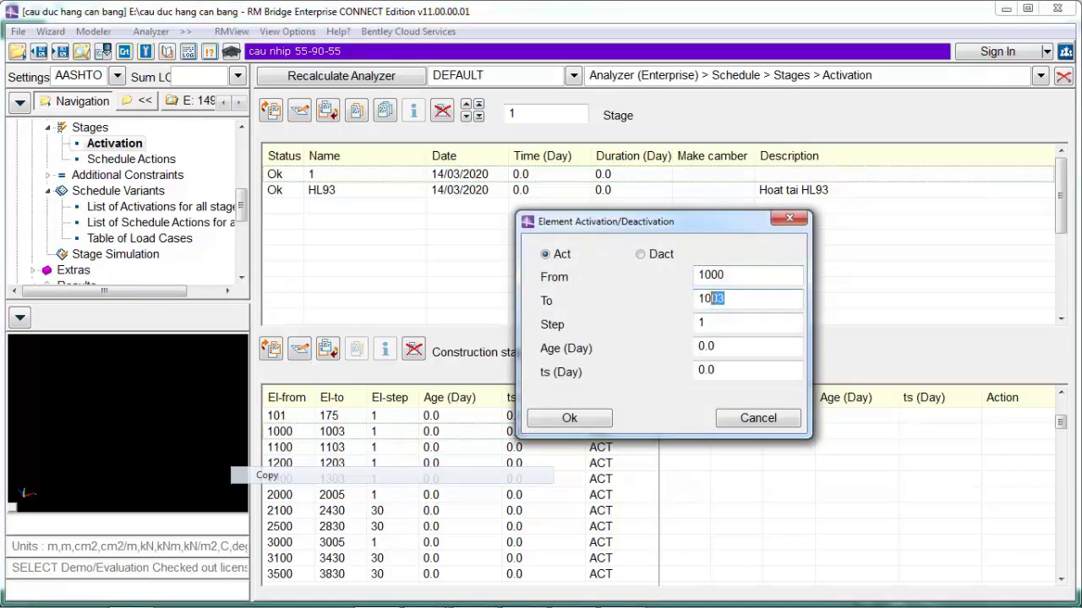
{"action": "type", "text": "2"}
{"action": "left_click", "coordinate": [569, 419]}
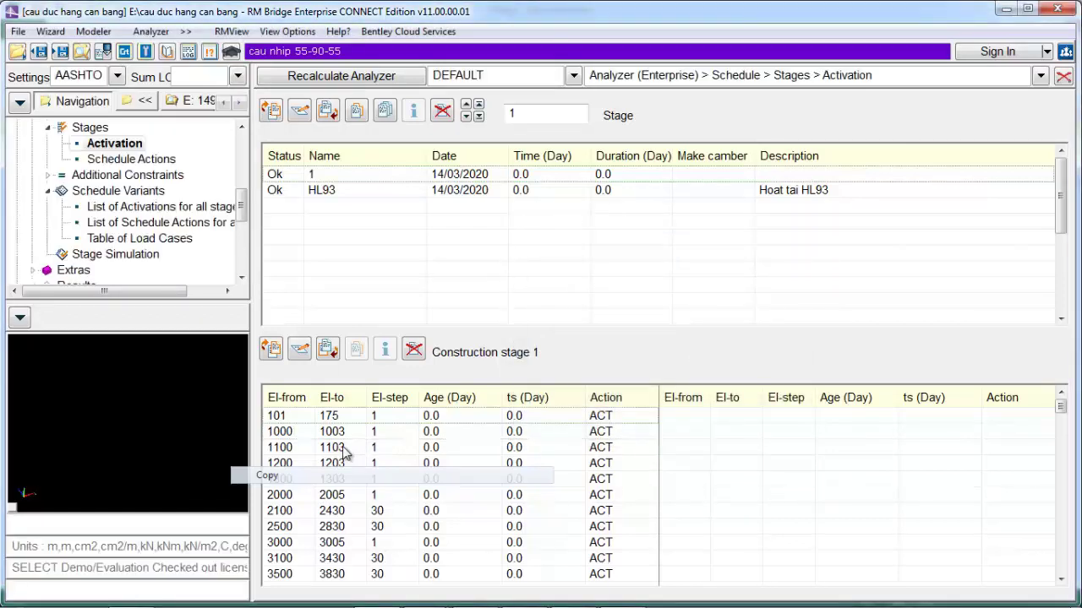
{"action": "left_click", "coordinate": [347, 434]}
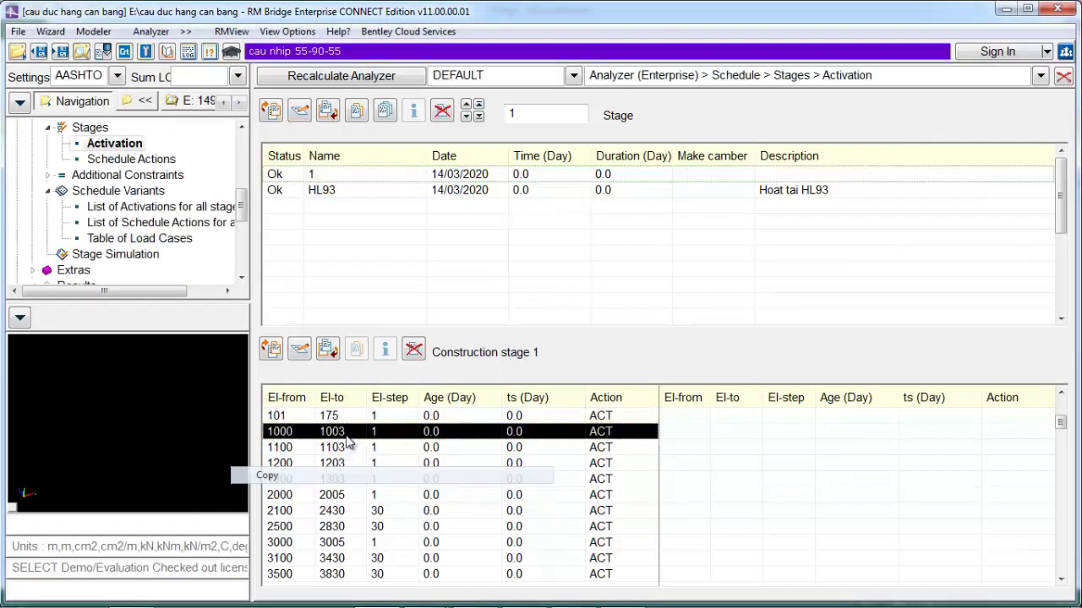
{"action": "left_click", "coordinate": [299, 349]}
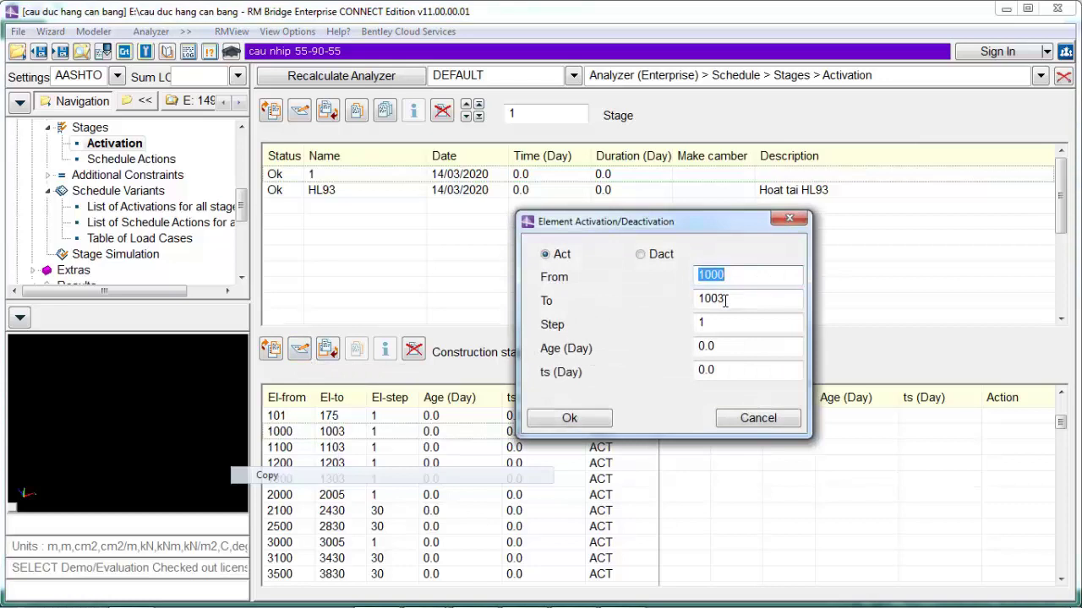
{"action": "left_click", "coordinate": [725, 300]}
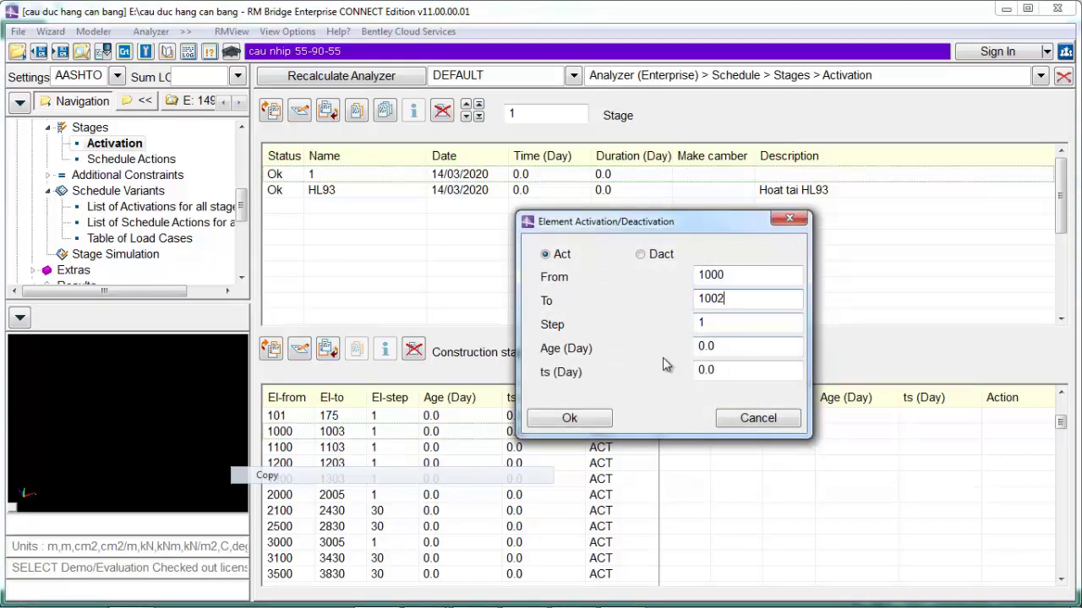
{"action": "left_click", "coordinate": [599, 420]}
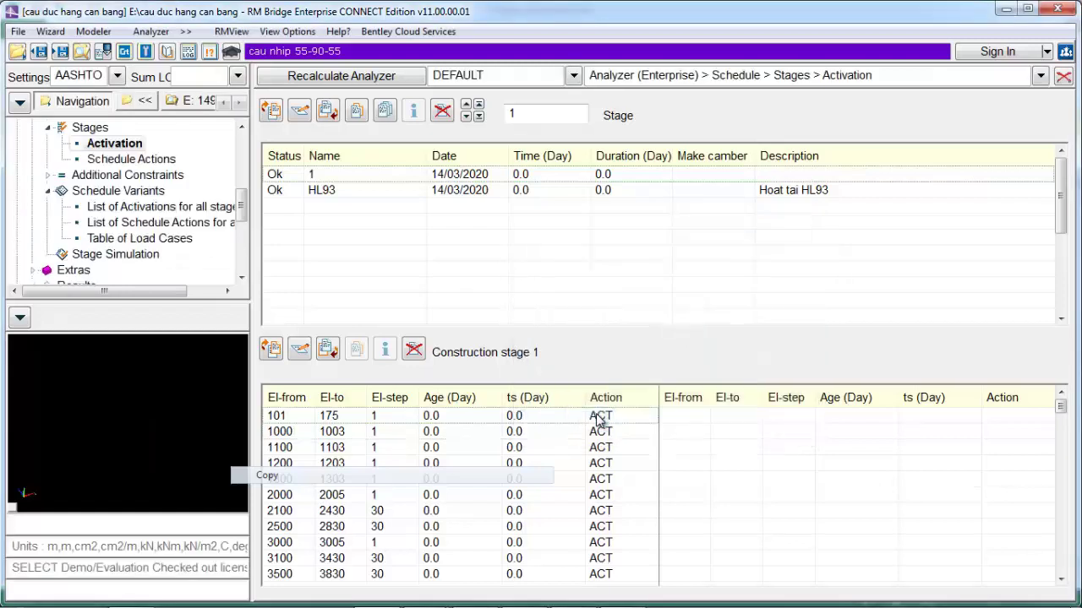
Step: Delete the activation of elements 1000 to 1003, step 1, from construction stage 1
{"action": "left_click", "coordinate": [343, 433]}
{"action": "left_click_drag", "start_coordinate": [337, 471], "coordinate": [334, 435]}
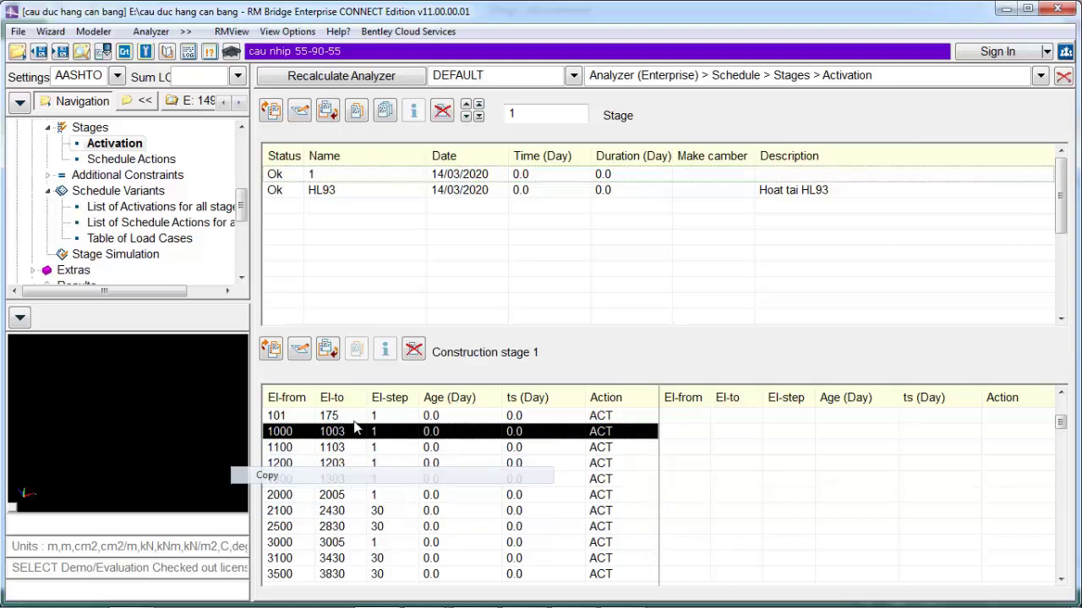
{"action": "left_click_drag", "start_coordinate": [355, 429], "coordinate": [349, 465]}
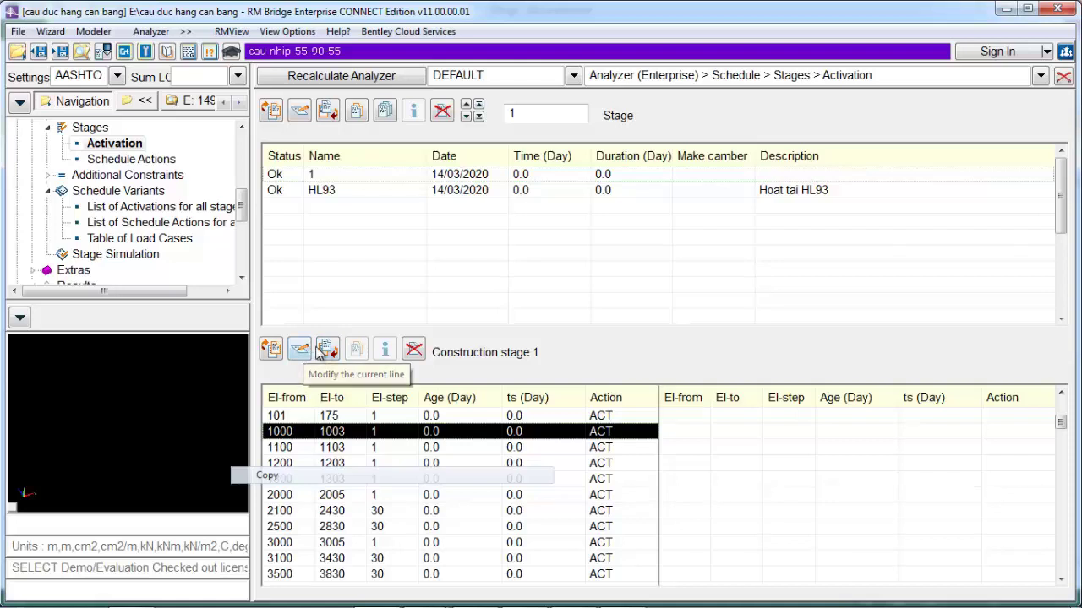
{"action": "left_click", "coordinate": [414, 351]}
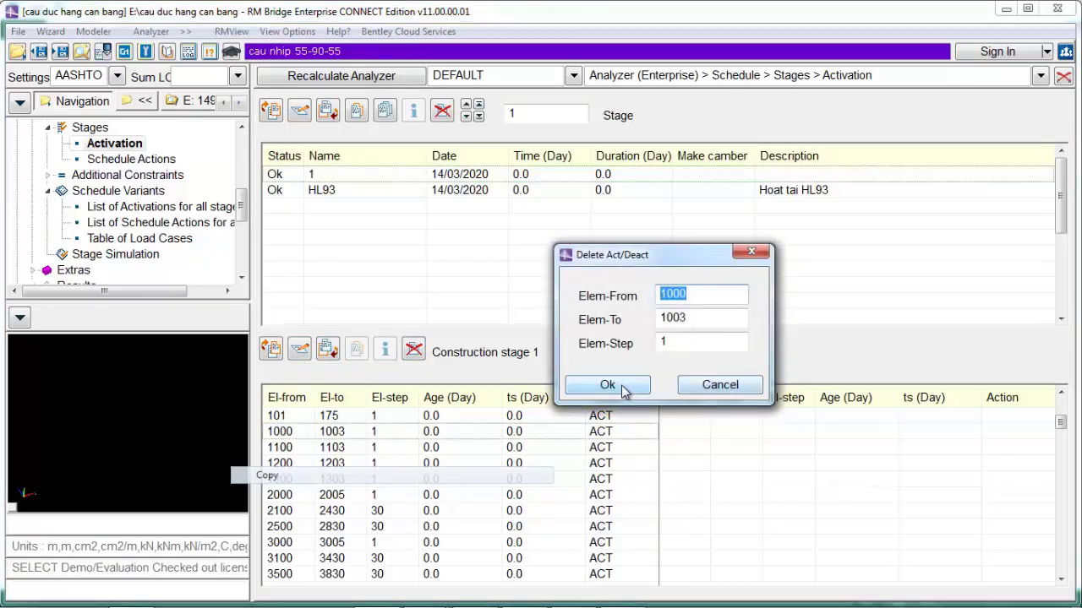
{"action": "left_click", "coordinate": [624, 387]}
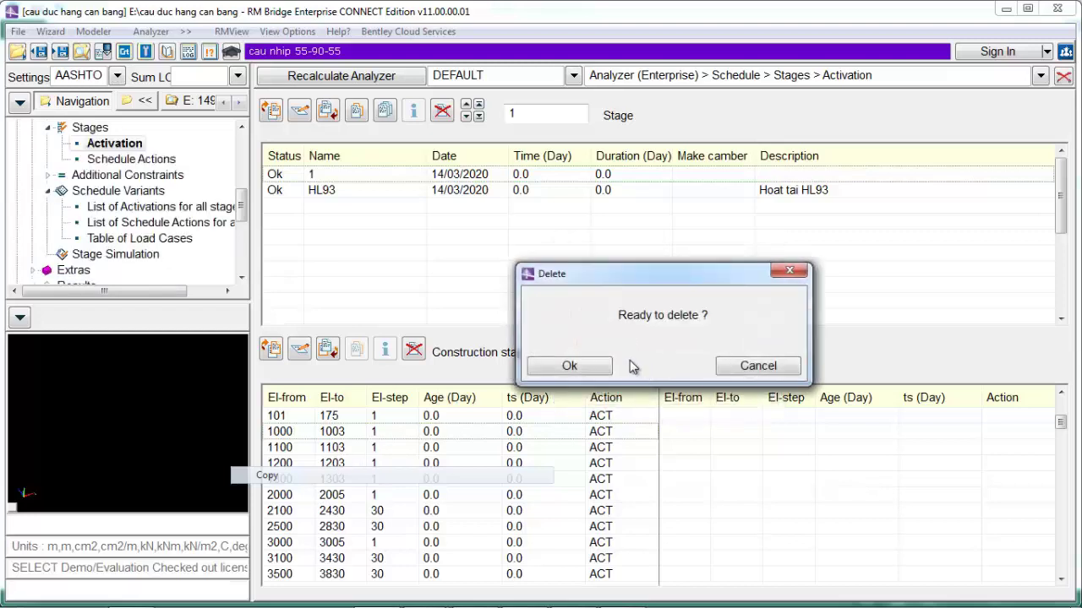
{"action": "left_click", "coordinate": [586, 366]}
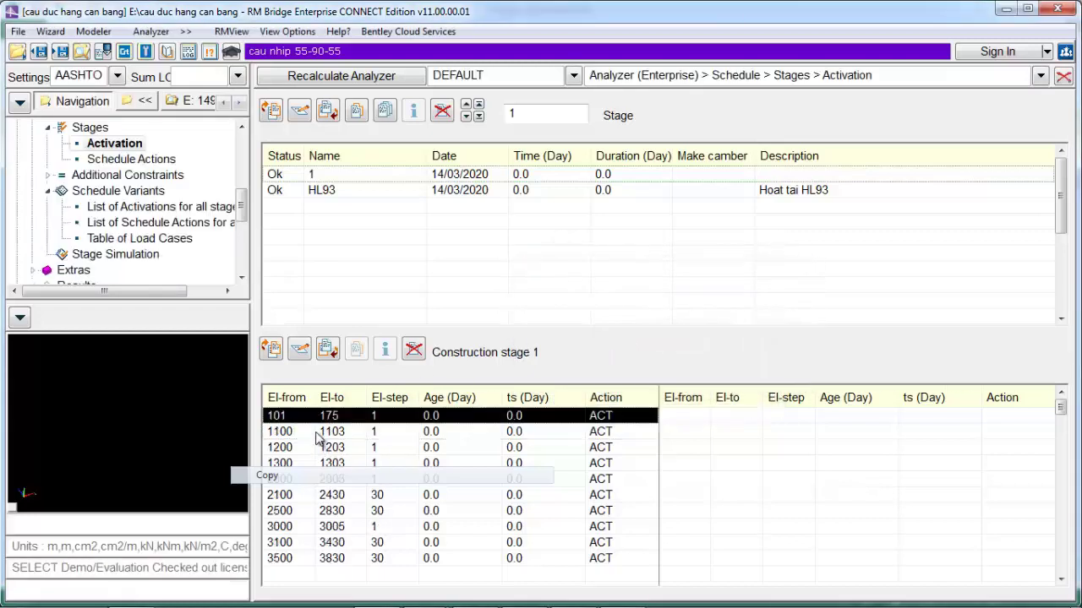
Step: Delete the activation of elements 1100 to 1103, step 1, from construction stage 1
{"action": "left_click", "coordinate": [332, 429]}
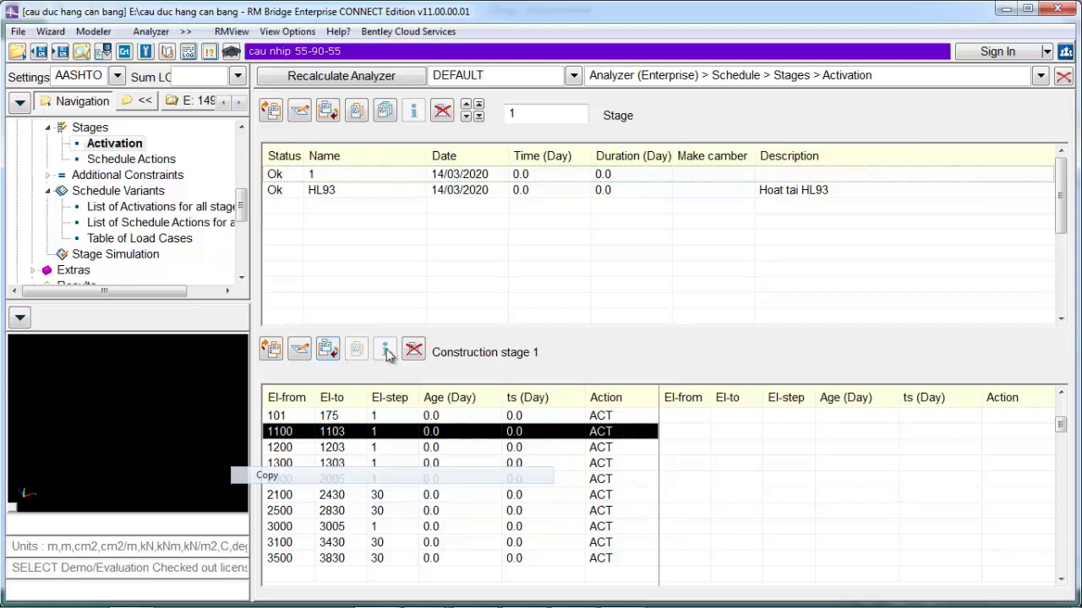
{"action": "left_click", "coordinate": [414, 350]}
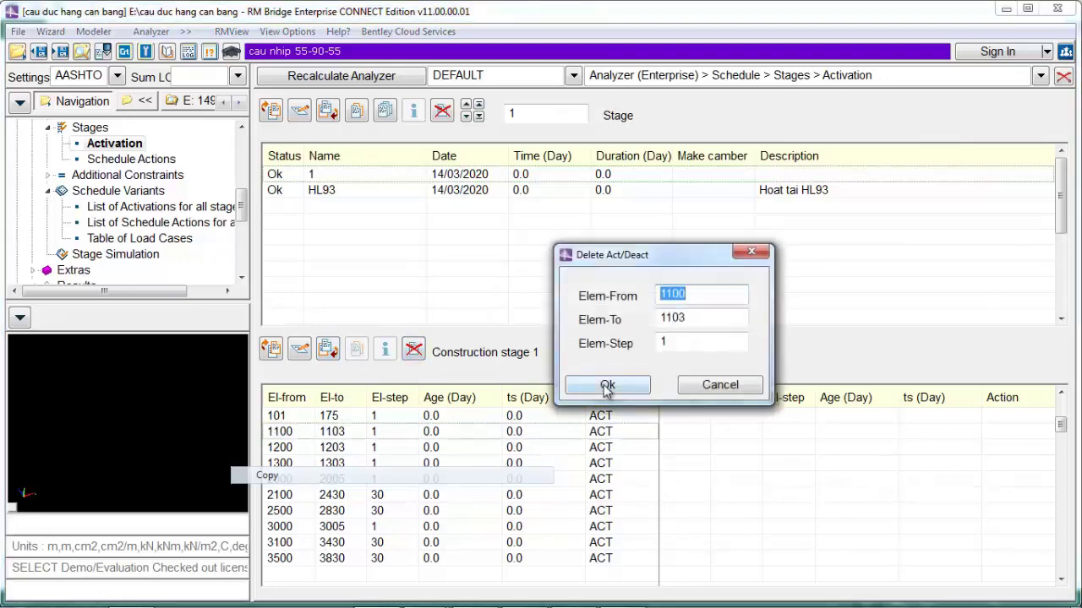
{"action": "left_click", "coordinate": [607, 386]}
{"action": "left_click", "coordinate": [586, 373]}
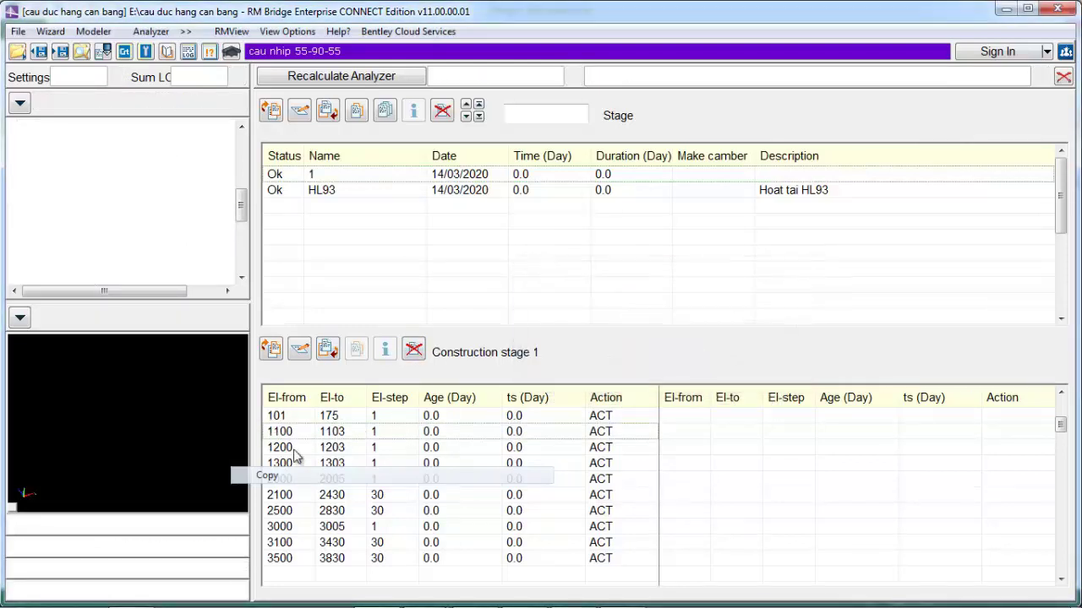
Step: Delete the activation of elements 1200 to 1203, step 1, from construction stage 1
{"action": "left_click", "coordinate": [298, 435]}
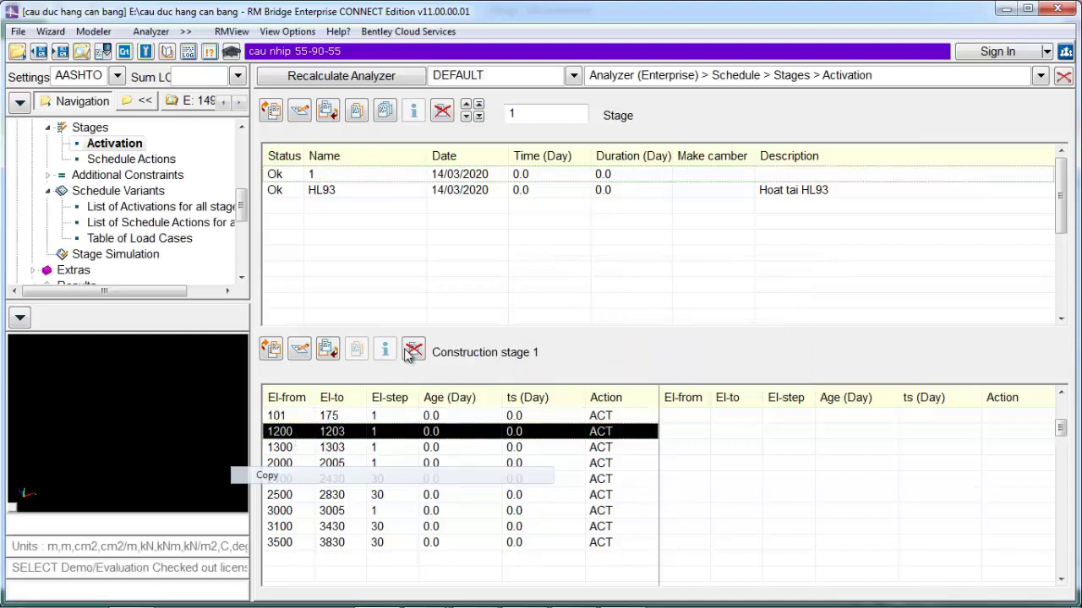
{"action": "left_click", "coordinate": [413, 350]}
{"action": "left_click", "coordinate": [619, 386]}
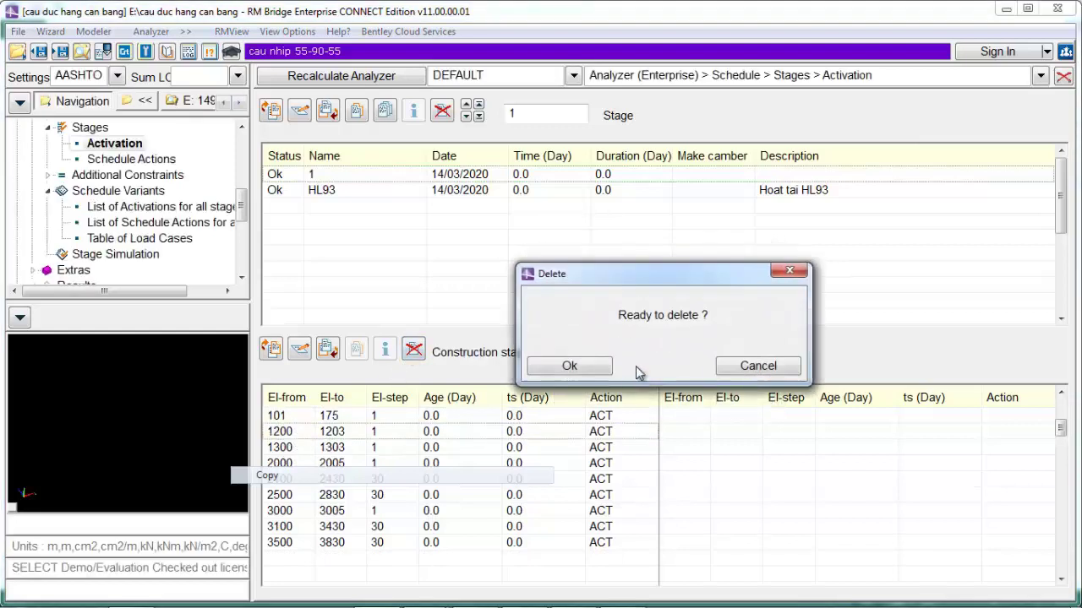
{"action": "left_click", "coordinate": [587, 375]}
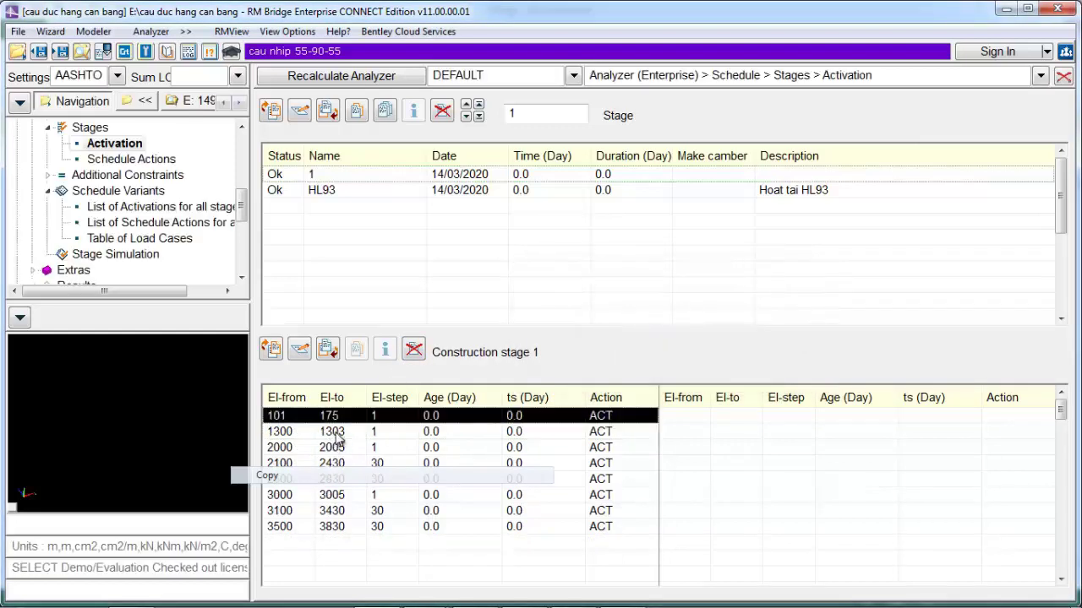
Step: Delete the activation of elements 1300 to 1303, step 1, from construction stage 1
{"action": "left_click", "coordinate": [334, 432]}
{"action": "left_click", "coordinate": [416, 350]}
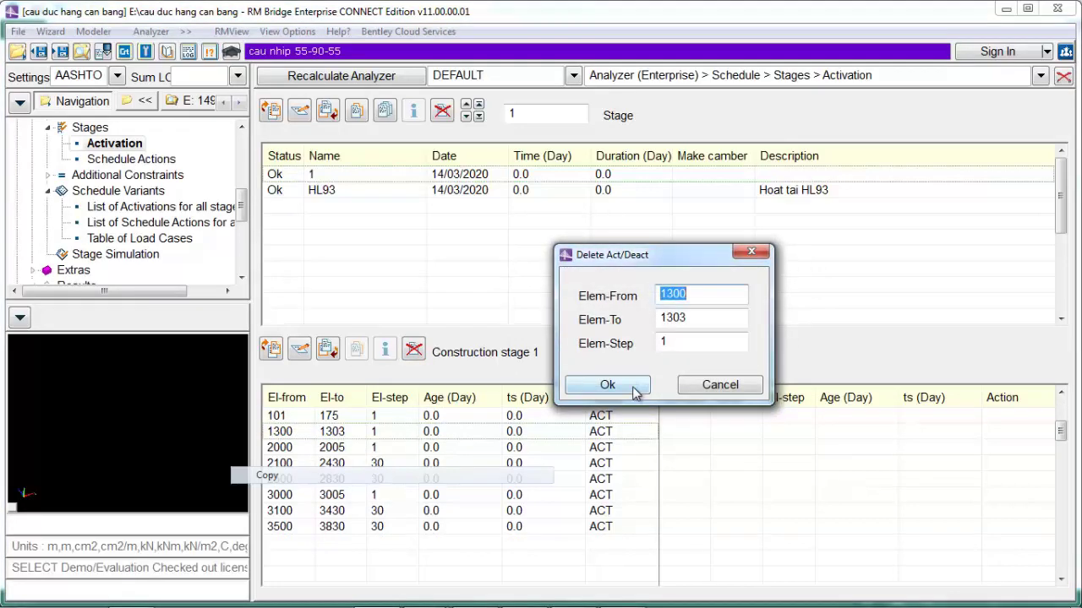
{"action": "left_click", "coordinate": [605, 384]}
{"action": "left_click", "coordinate": [575, 365]}
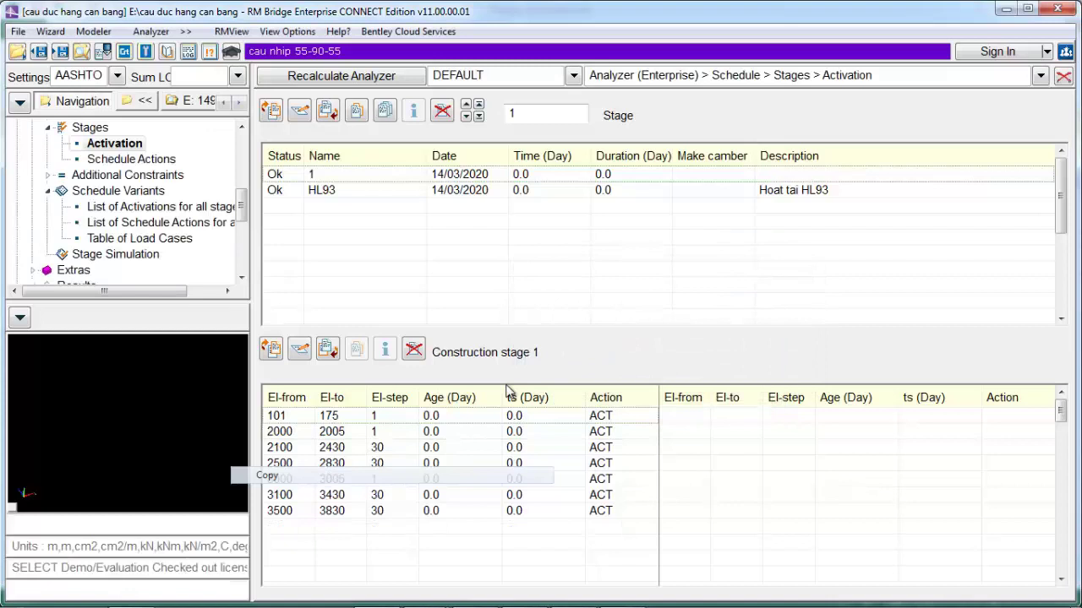
Step: Add an activation of elements 1000 to 1002, step 1, to construction stage 1
{"action": "left_click", "coordinate": [320, 420]}
{"action": "left_click", "coordinate": [332, 353]}
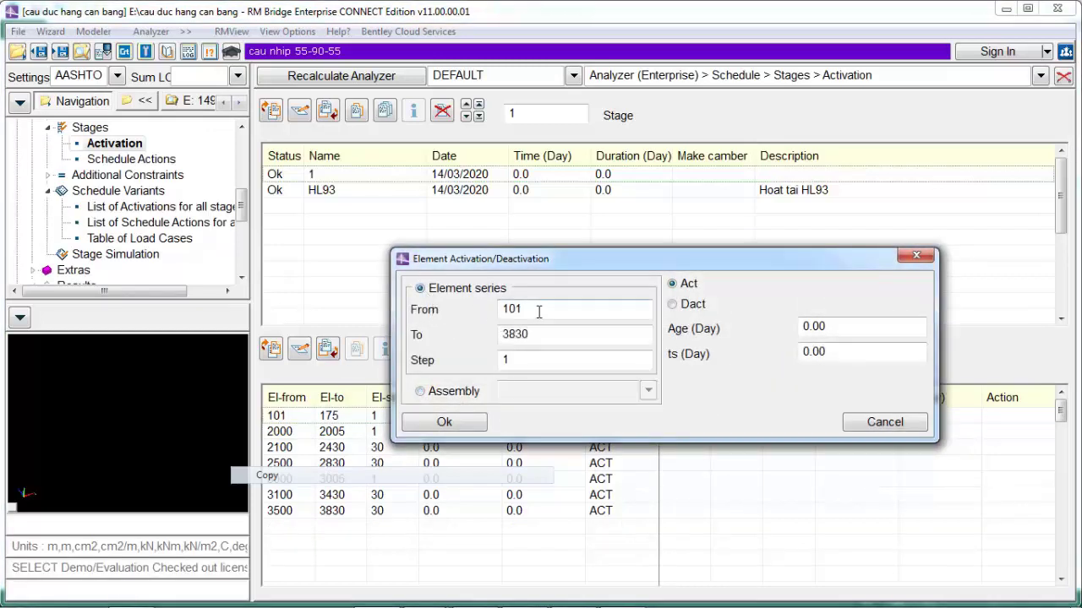
{"action": "left_click_drag", "start_coordinate": [539, 312], "coordinate": [462, 315]}
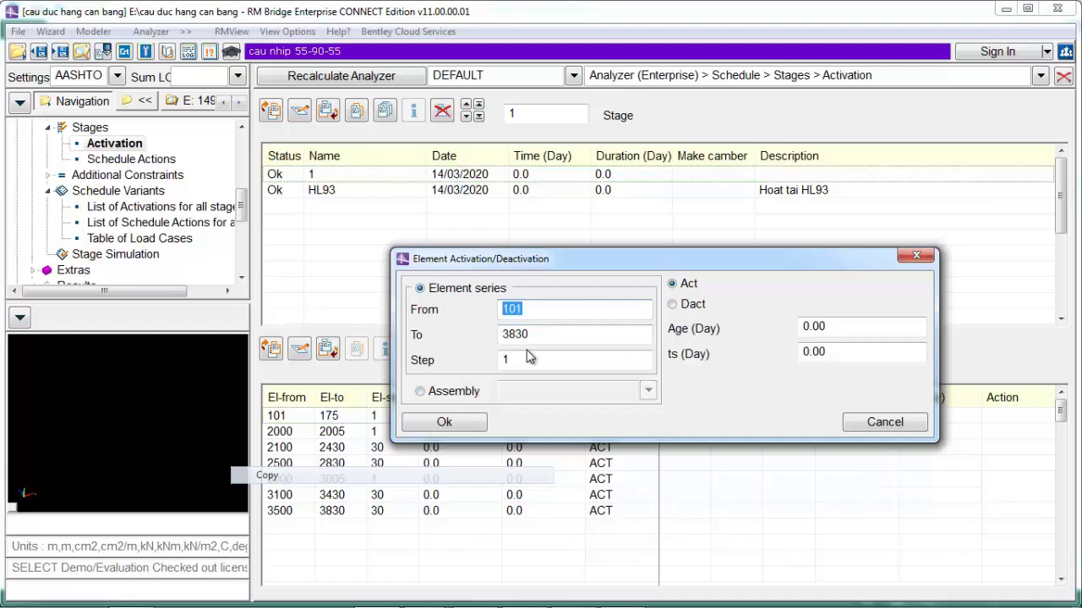
{"action": "type", "text": "10"}
{"action": "key", "text": "Tab"}
{"action": "type", "text": "10"}
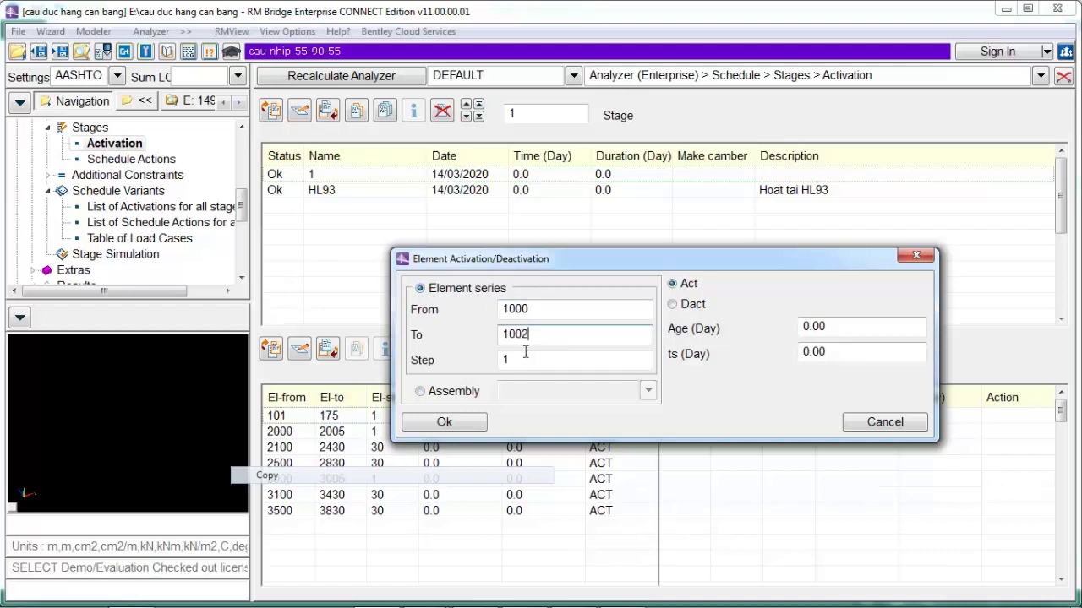
{"action": "left_click", "coordinate": [446, 423]}
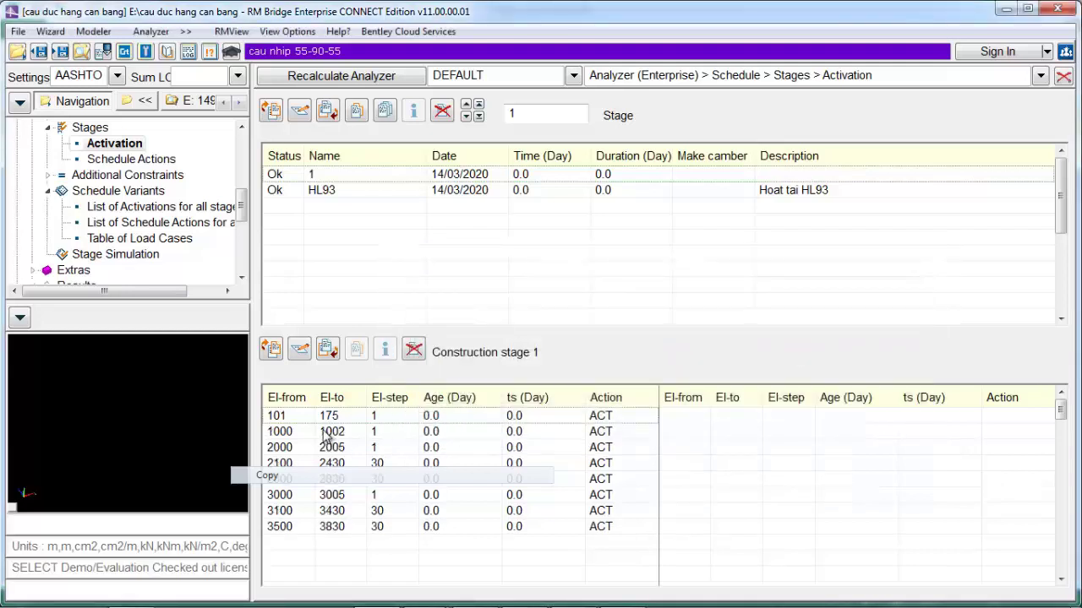
Step: Add an activation of elements 1100 to 1102, step 1, to construction stage 1 after the 1000 series
{"action": "left_click", "coordinate": [328, 434]}
{"action": "left_click", "coordinate": [328, 348]}
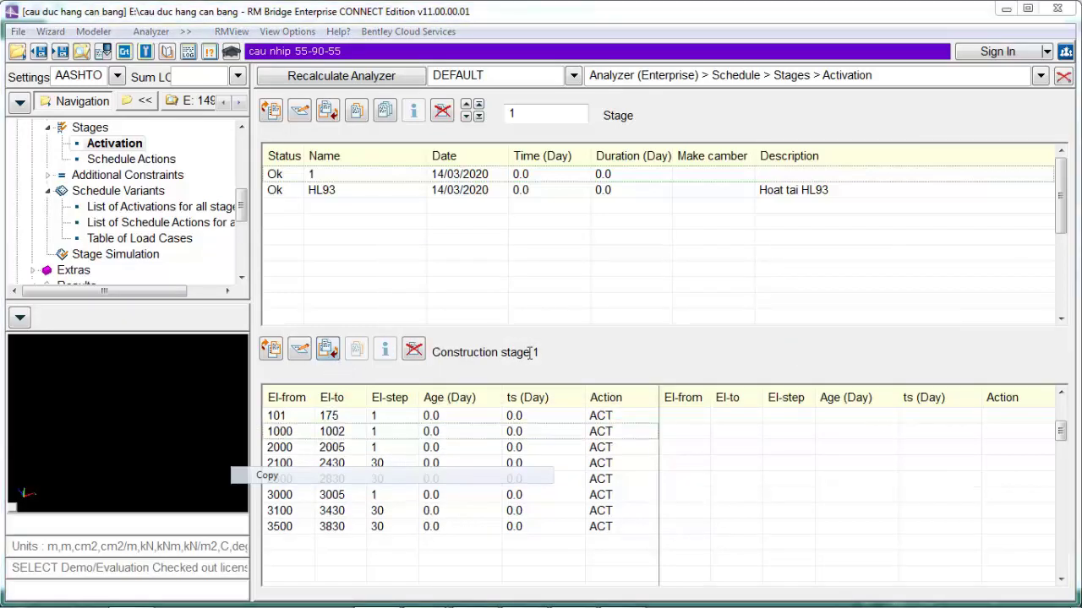
{"action": "left_click_drag", "start_coordinate": [576, 315], "coordinate": [464, 309]}
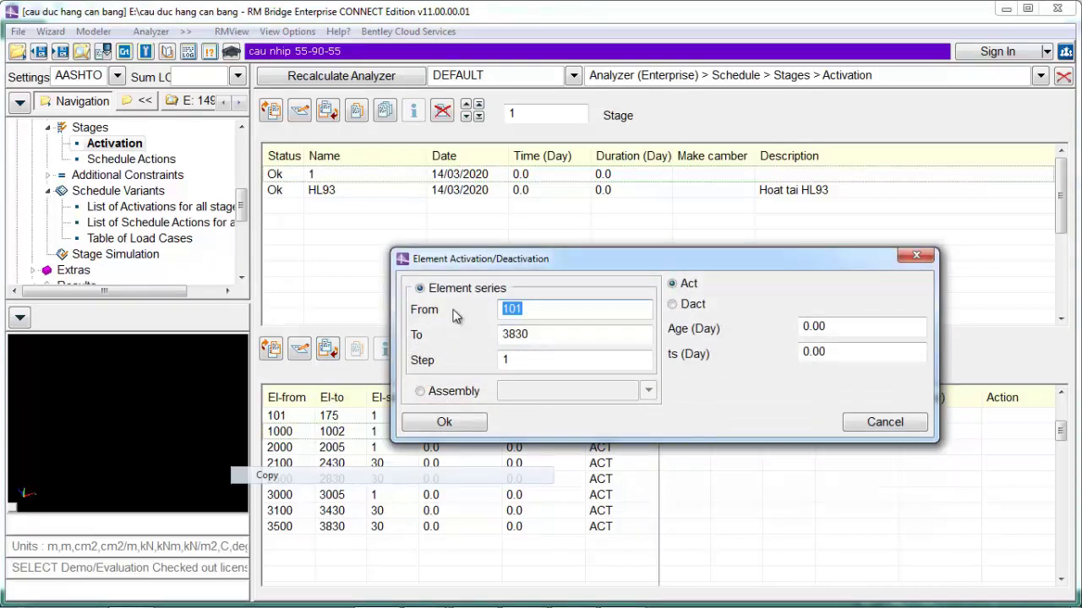
{"action": "type", "text": "1100"}
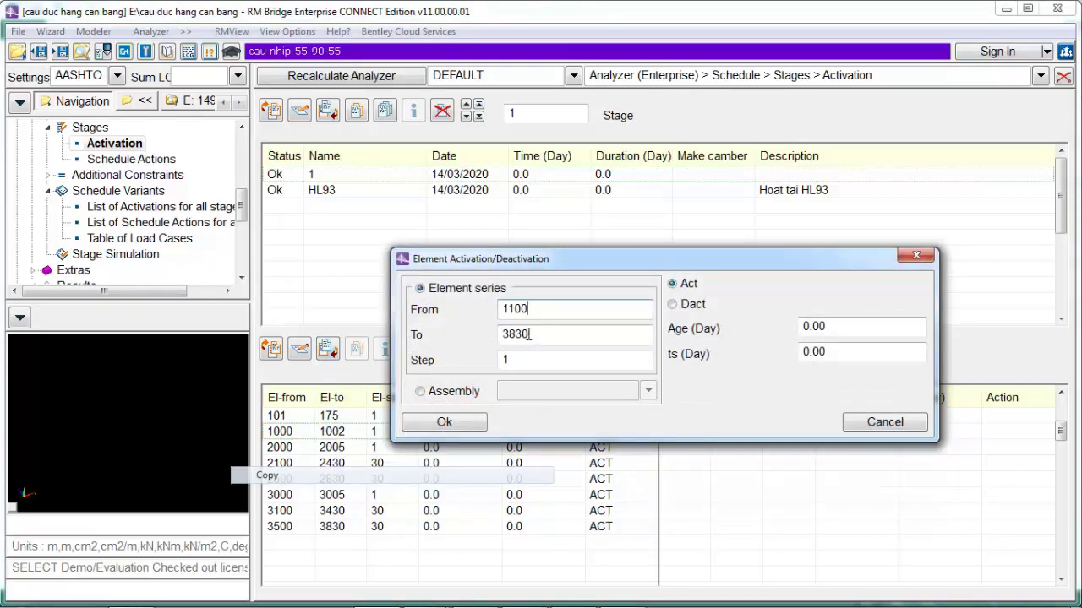
{"action": "key", "text": "Tab"}
{"action": "type", "text": "11"}
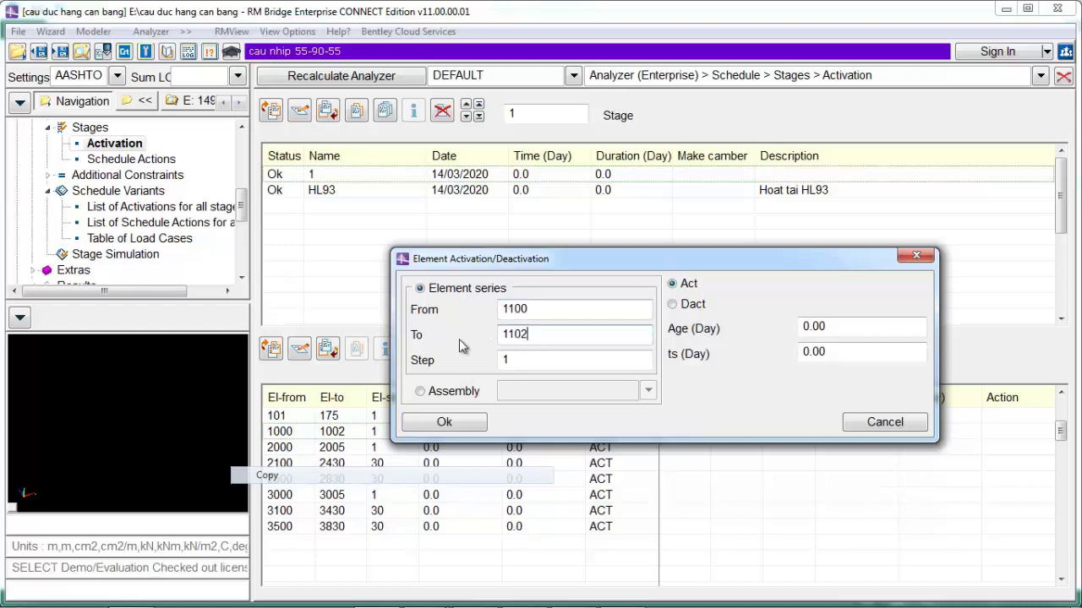
{"action": "left_click", "coordinate": [443, 423]}
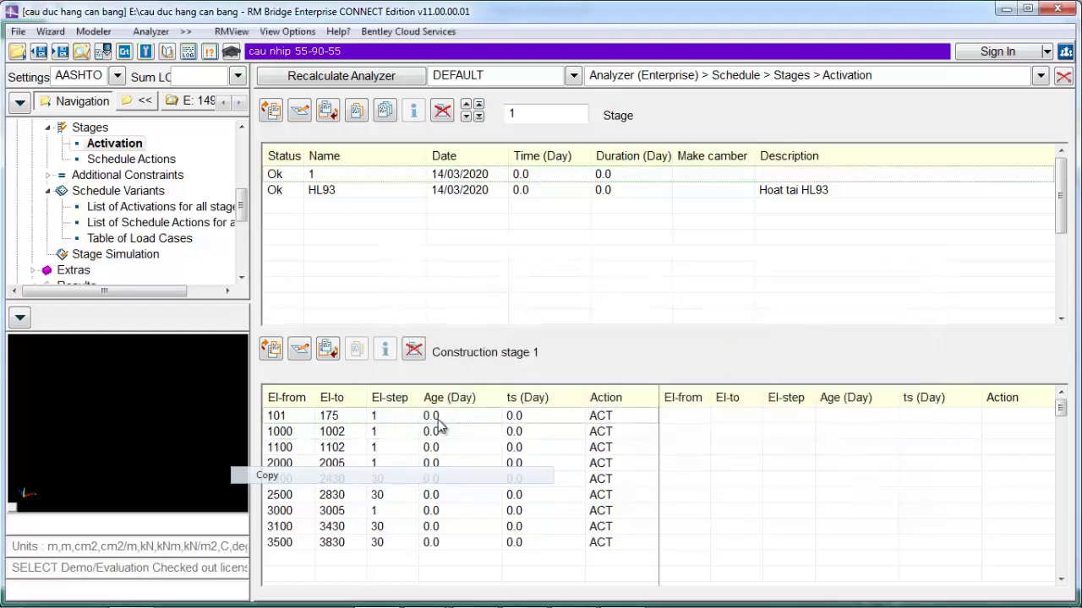
Step: Add an activation of elements 1200 to 1202, step 1, to construction stage 1 after the 1100 series
{"action": "left_click", "coordinate": [329, 351]}
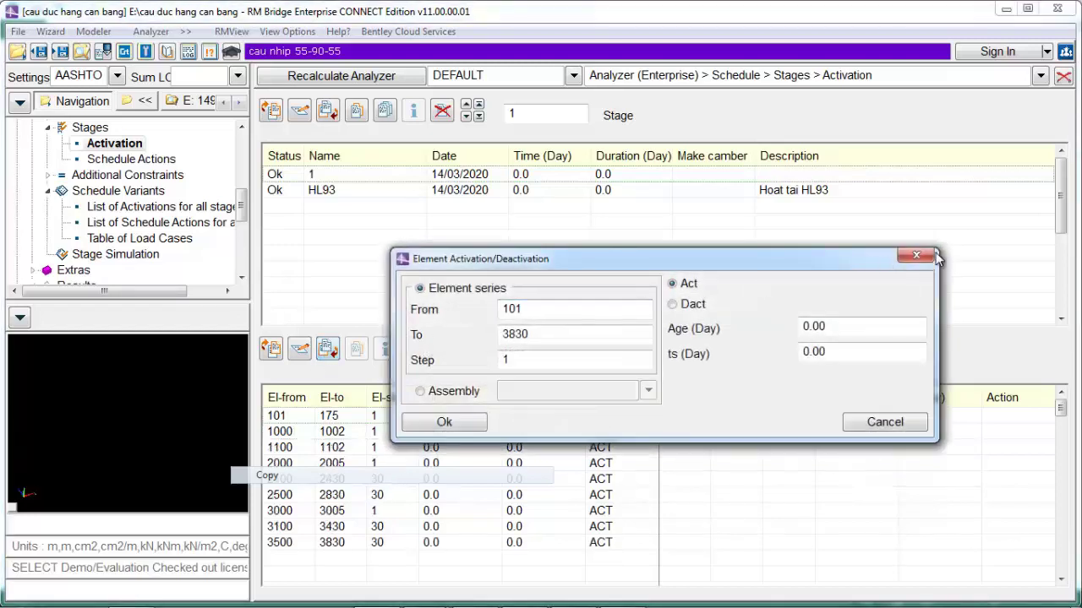
{"action": "left_click", "coordinate": [916, 255]}
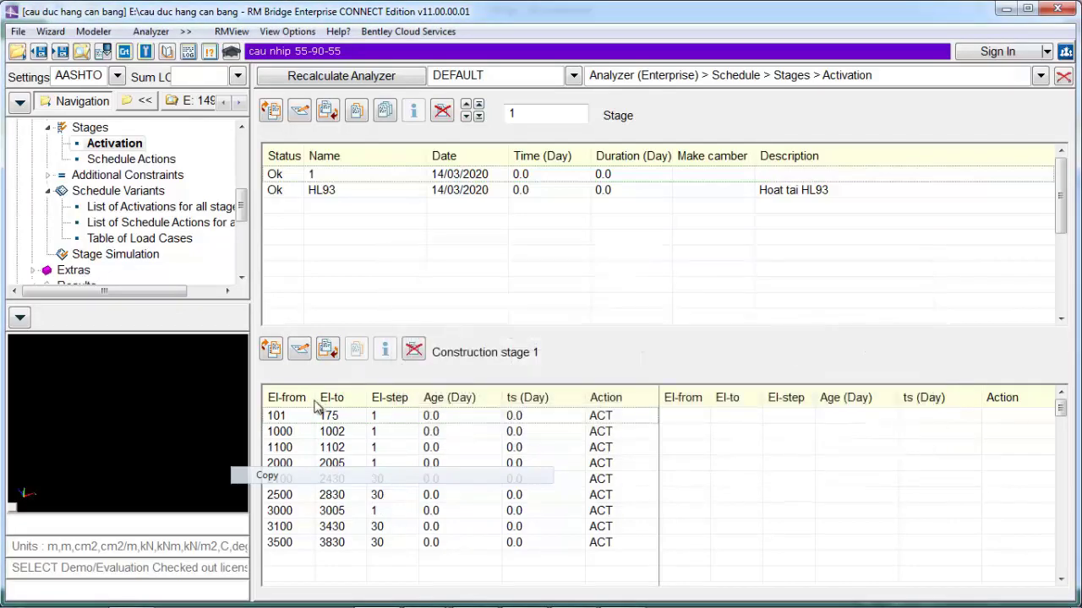
{"action": "left_click", "coordinate": [313, 448]}
{"action": "left_click", "coordinate": [328, 349]}
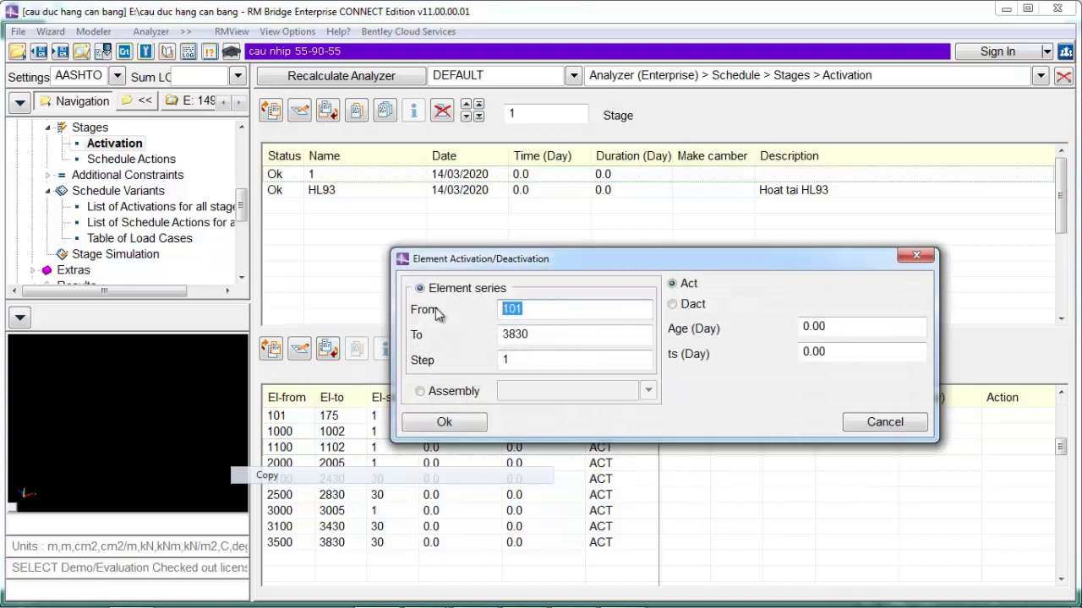
{"action": "type", "text": "1200"}
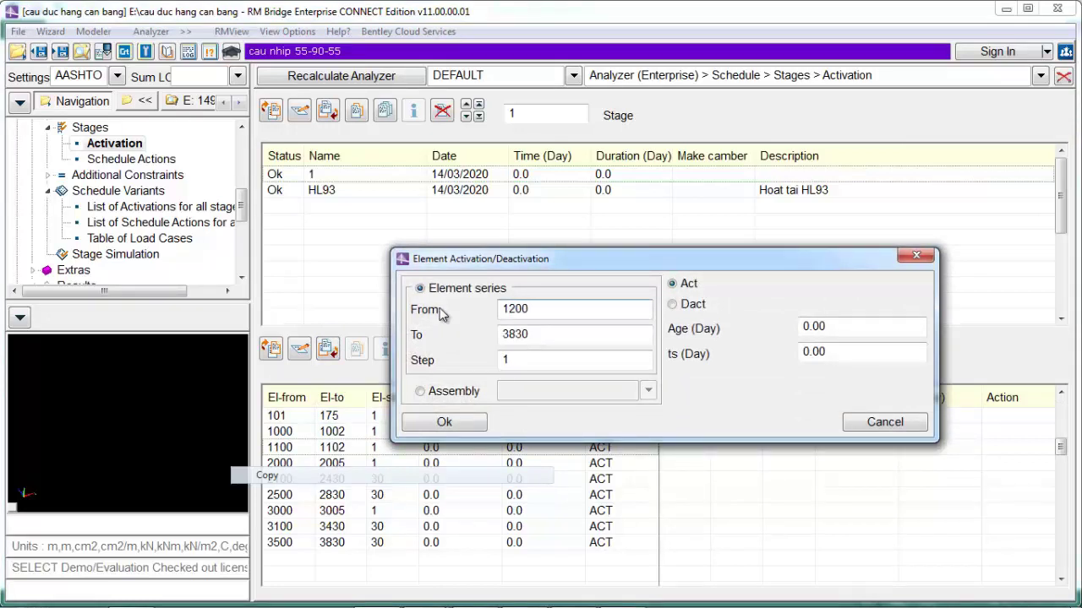
{"action": "key", "text": "Tab"}
{"action": "type", "text": "12"}
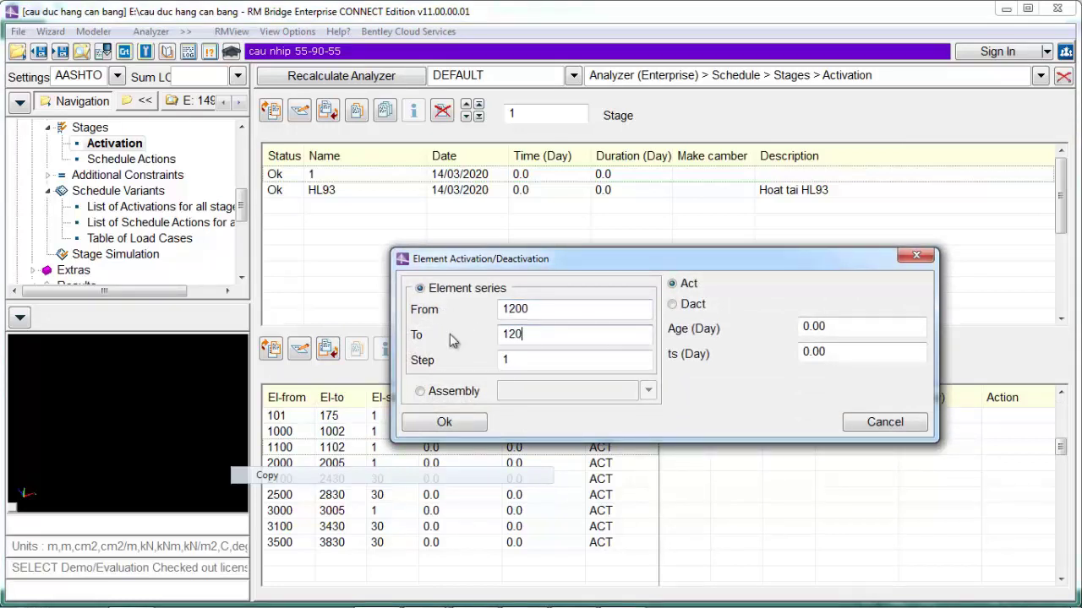
{"action": "type", "text": "02"}
{"action": "left_click", "coordinate": [443, 424]}
Step: Add an activation of elements 1300 to 1302, step 1, to construction stage 1 after the 1200 series
{"action": "left_click", "coordinate": [325, 466]}
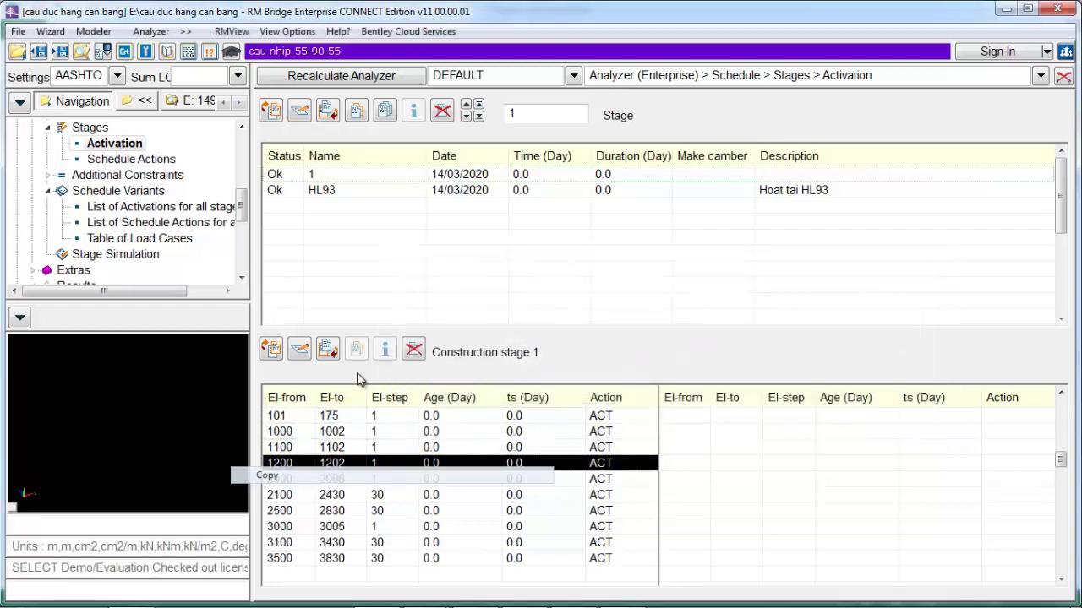
{"action": "left_click", "coordinate": [327, 350]}
{"action": "key", "text": "ctrl+a"}
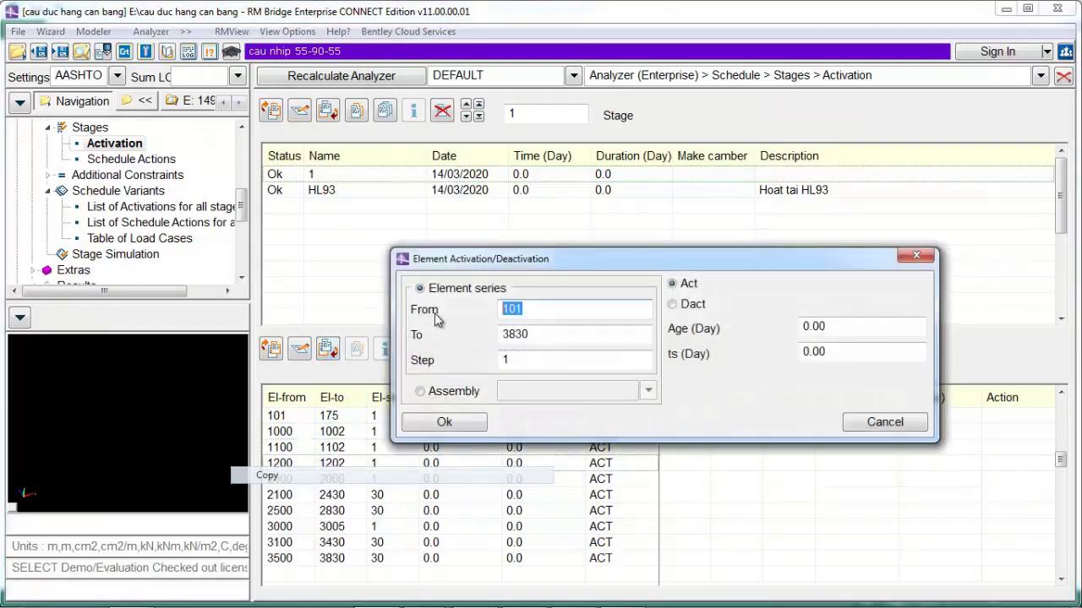
{"action": "type", "text": "1300"}
{"action": "key", "text": "Tab"}
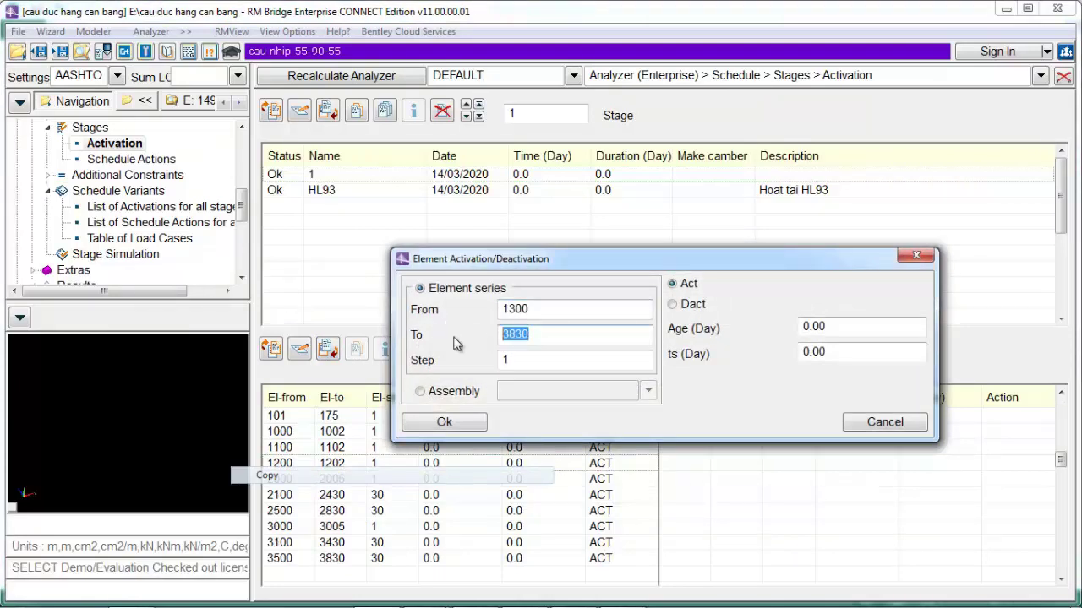
{"action": "type", "text": "1302"}
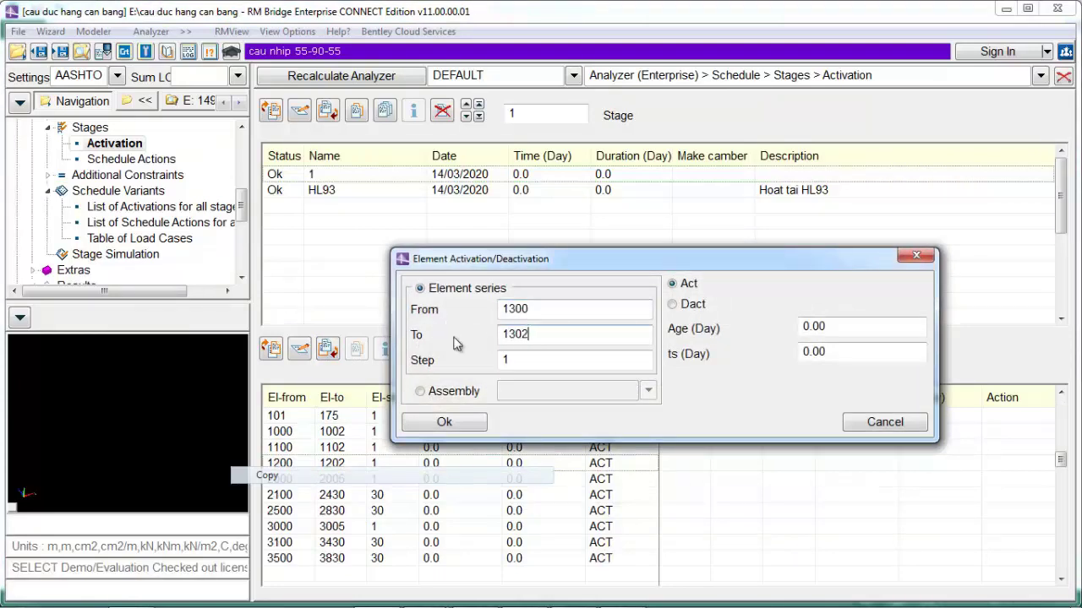
{"action": "left_click", "coordinate": [444, 421]}
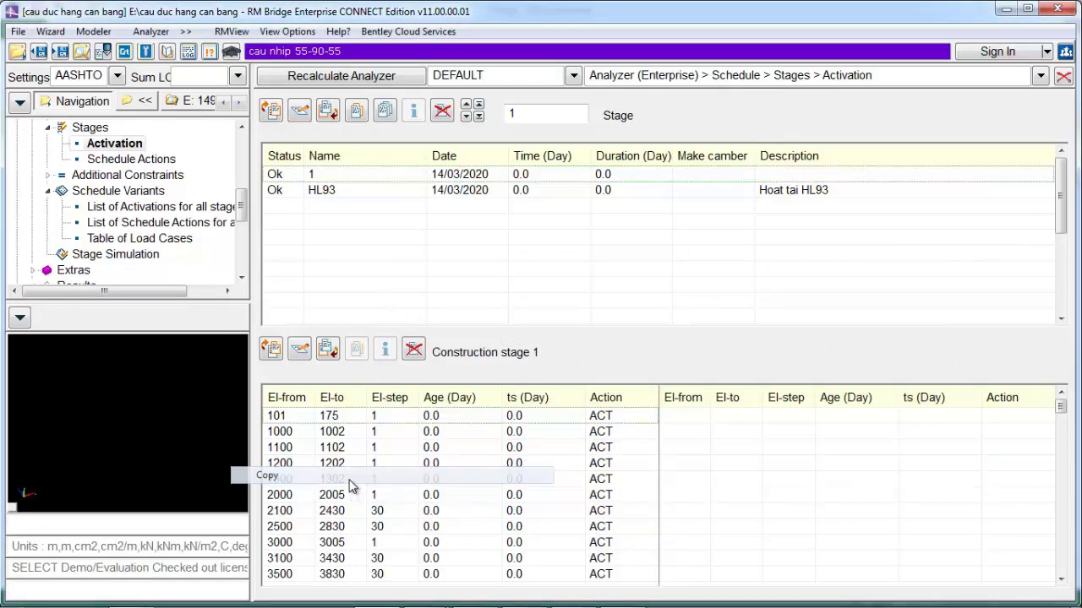
Step: Run the analyzer recalculation of the default schedule with its existing basic settings and dismiss the Dropbox notification
{"action": "left_click", "coordinate": [333, 80]}
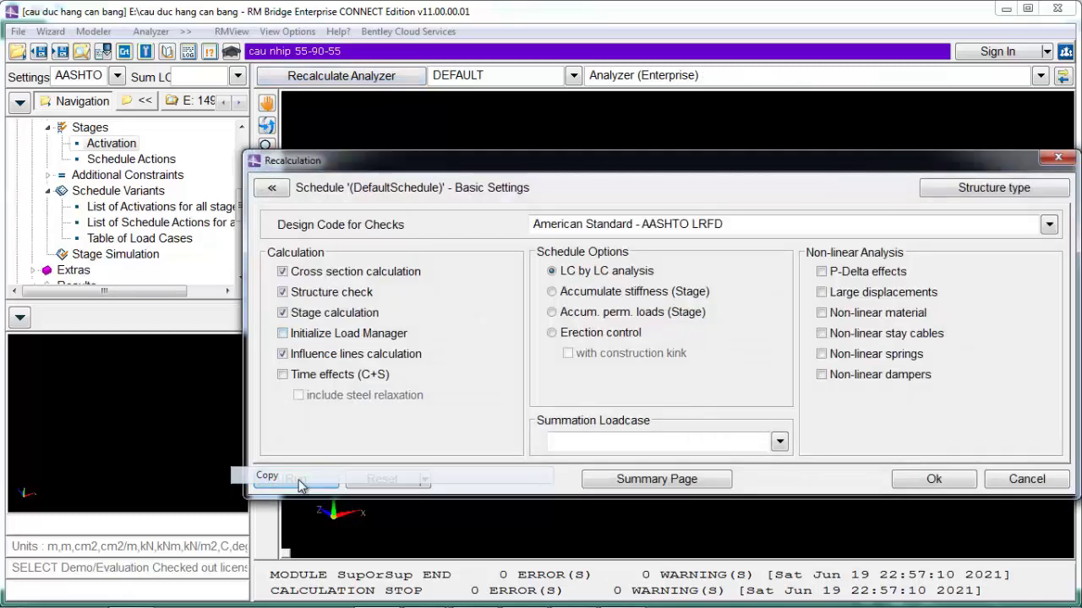
{"action": "left_click", "coordinate": [294, 479]}
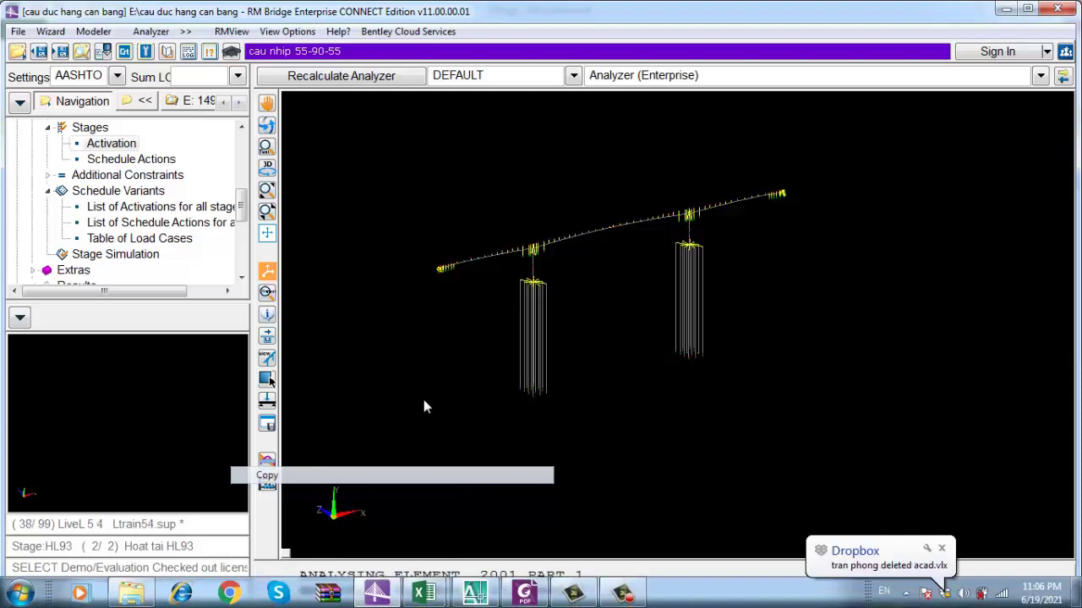
{"action": "left_click", "coordinate": [942, 549]}
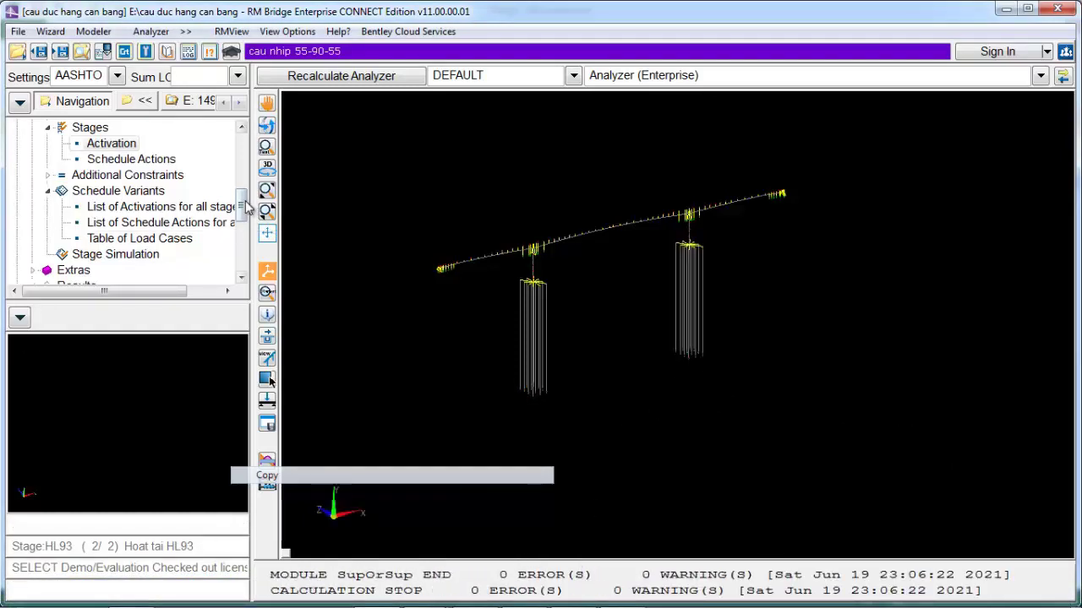
Step: Open the Liveload plot from the default RM-Sets in the analyzer results
{"action": "left_click_drag", "start_coordinate": [241, 204], "coordinate": [241, 256]}
{"action": "double_click", "coordinate": [108, 221]}
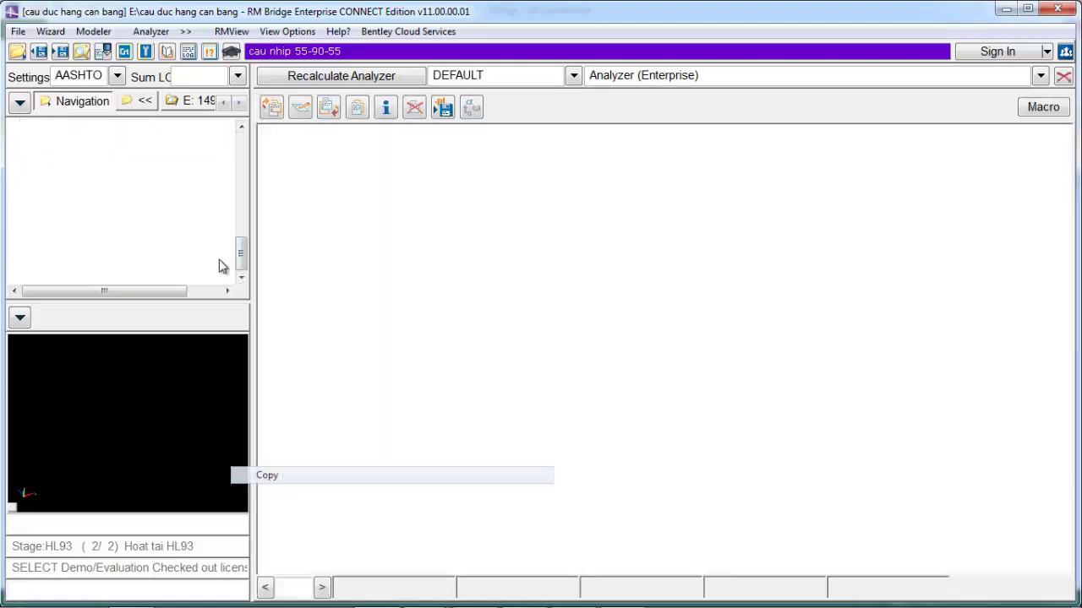
{"action": "scroll", "coordinate": [729, 376], "scroll_direction": "down", "scroll_amount": 2}
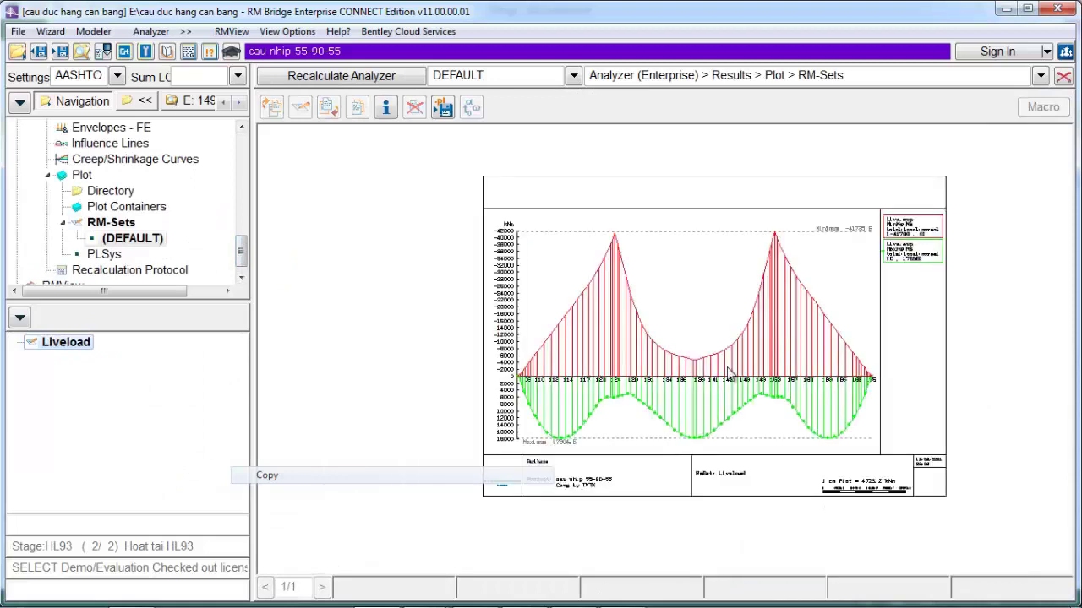
Step: Examine the Liveload envelope diagram along the girder, including both end supports and the midspan
{"action": "scroll", "coordinate": [544, 375], "scroll_direction": "up", "scroll_amount": 5}
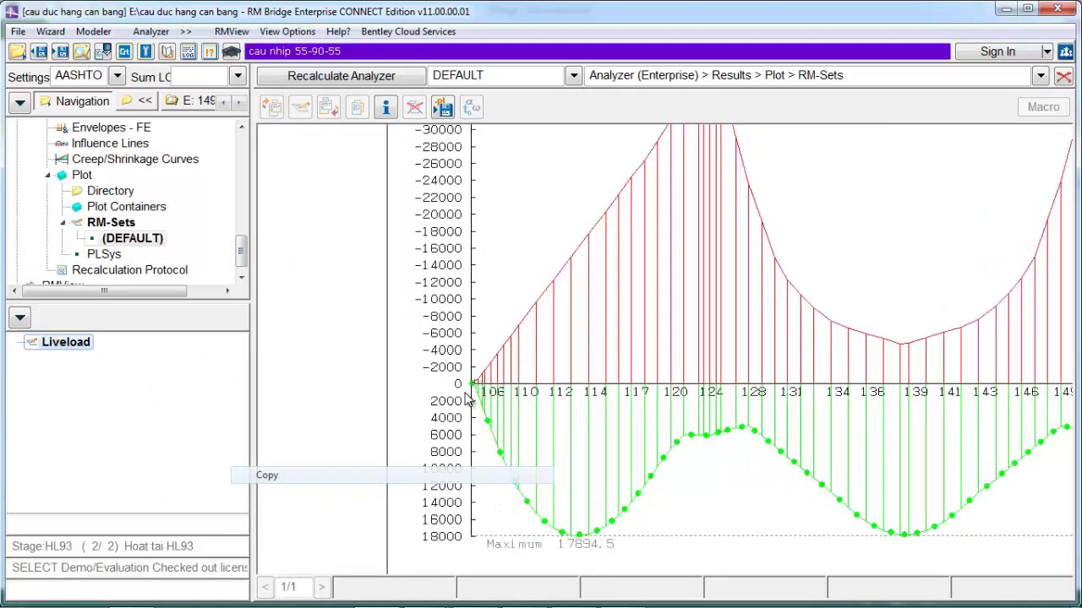
{"action": "scroll", "coordinate": [470, 378], "scroll_direction": "down", "scroll_amount": 1}
{"action": "scroll", "coordinate": [469, 378], "scroll_direction": "down", "scroll_amount": 2}
{"action": "scroll", "coordinate": [828, 384], "scroll_direction": "up", "scroll_amount": 4}
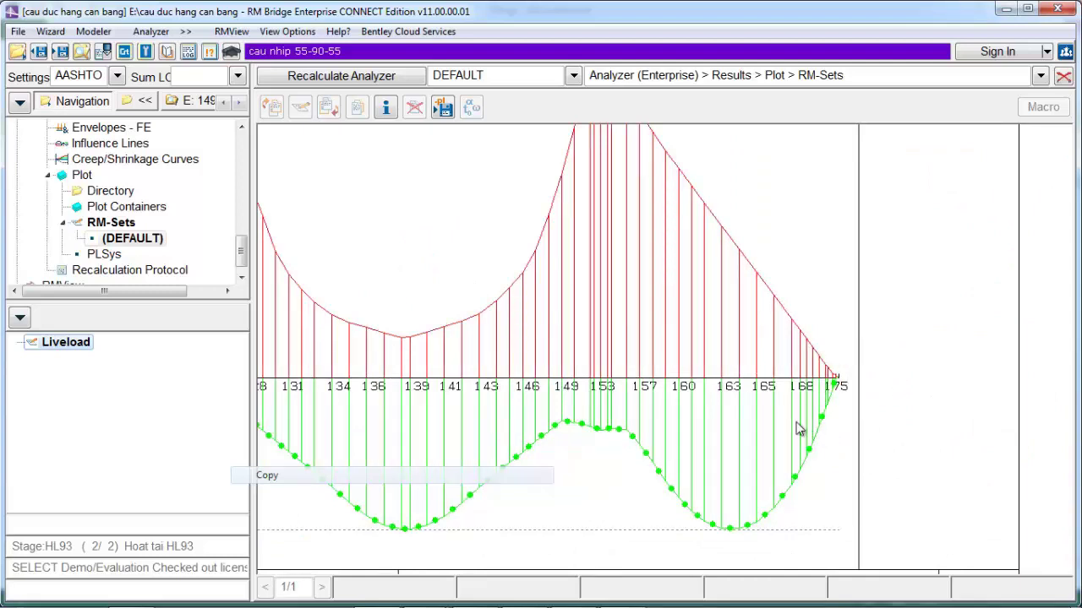
{"action": "scroll", "coordinate": [611, 346], "scroll_direction": "down", "scroll_amount": 2}
{"action": "scroll", "coordinate": [705, 355], "scroll_direction": "down", "scroll_amount": 2}
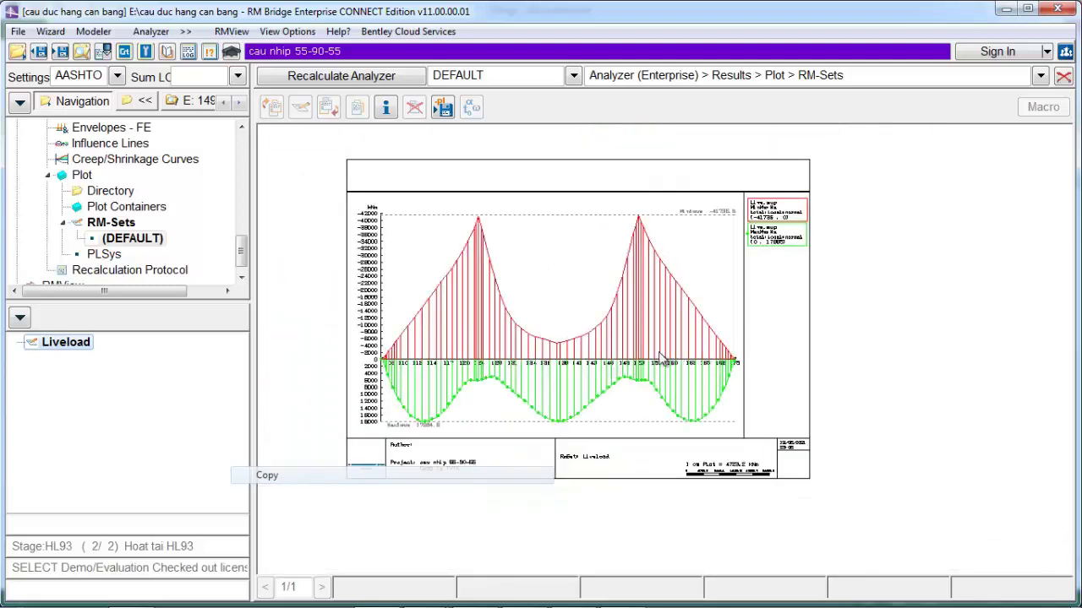
{"action": "scroll", "coordinate": [667, 360], "scroll_direction": "up", "scroll_amount": 1}
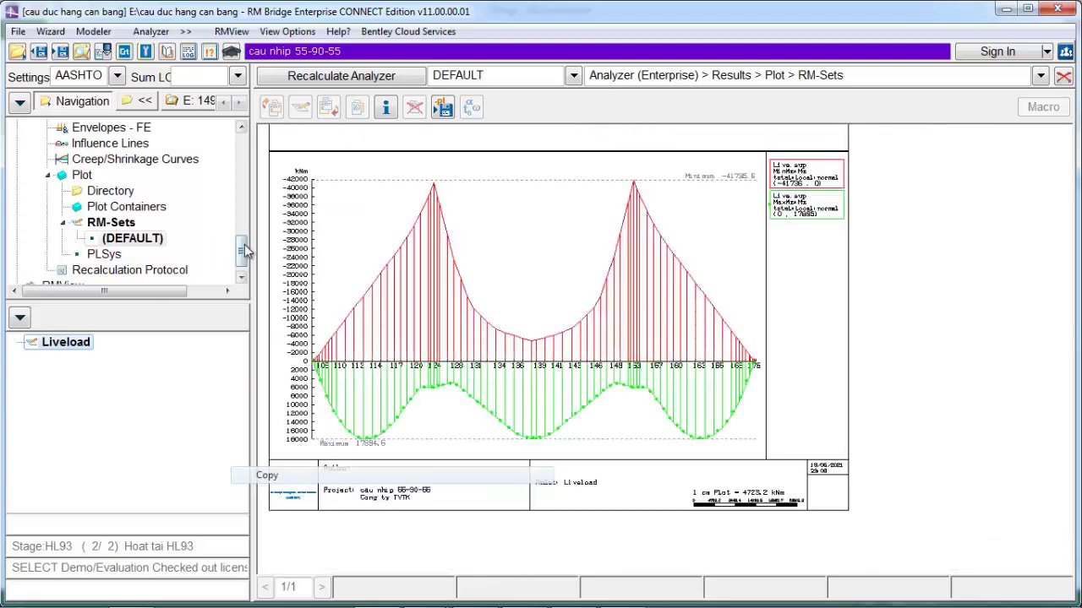
{"action": "scroll", "coordinate": [237, 249], "scroll_direction": "down", "scroll_amount": 1}
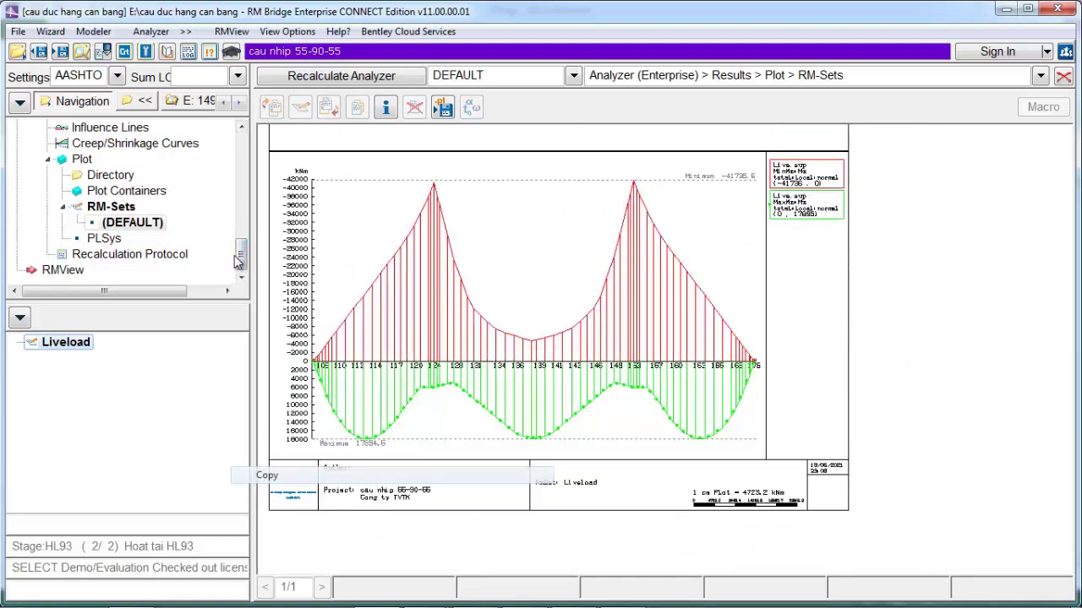
{"action": "scroll", "coordinate": [240, 246], "scroll_direction": "up", "scroll_amount": 2}
{"action": "scroll", "coordinate": [239, 246], "scroll_direction": "down", "scroll_amount": 2}
Step: Switch to the file gp workbook in Excel and view the element and spring numbering on the 0.Phan tu sheet
{"action": "mouse_move", "coordinate": [423, 592]}
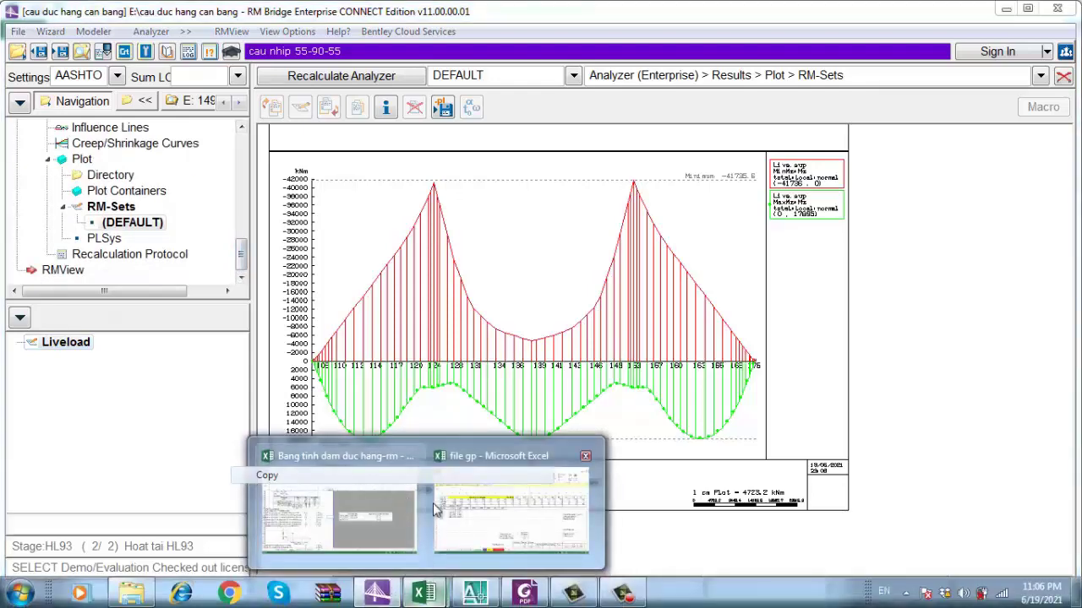
{"action": "left_click", "coordinate": [498, 497]}
{"action": "left_click", "coordinate": [484, 383]}
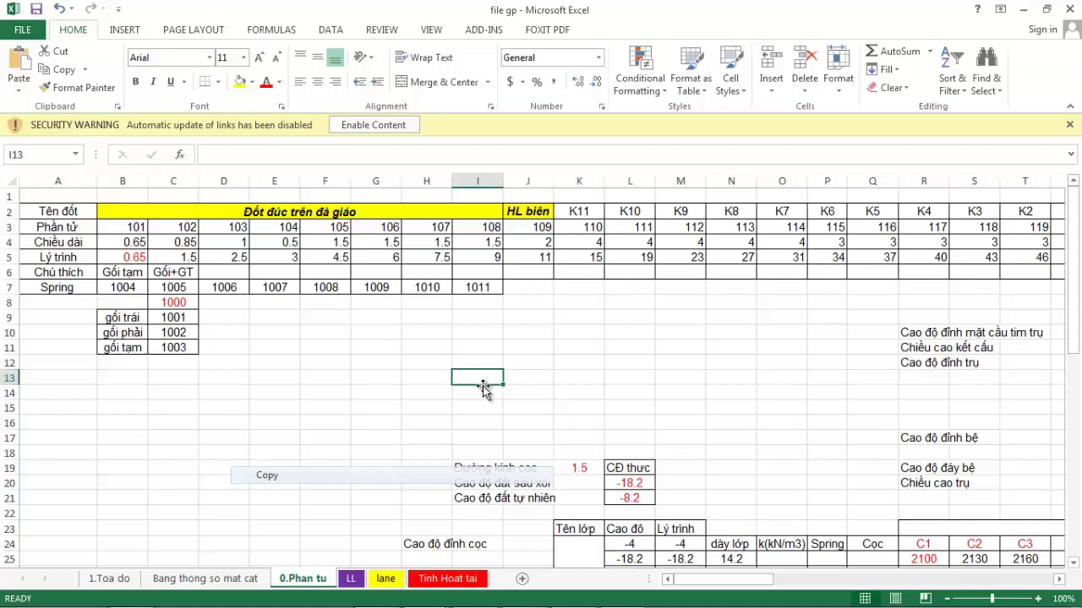
Step: Switch to the Bang tinh dam duc hang-rm workbook and view section 1.4.18 on vessel collision load (CV) in the Input sheet
{"action": "mouse_move", "coordinate": [423, 592]}
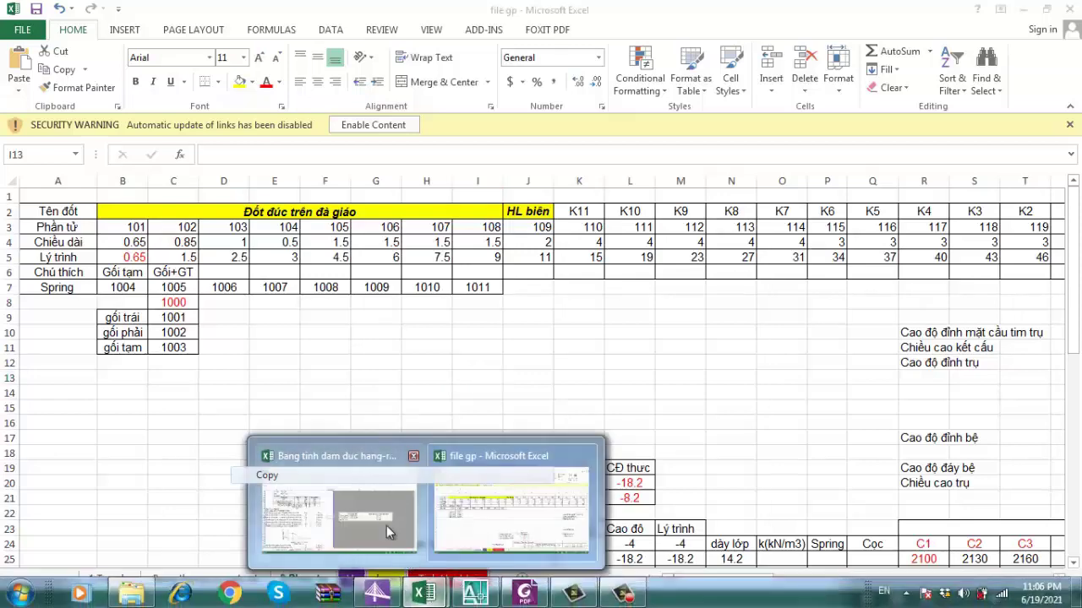
{"action": "left_click", "coordinate": [327, 493]}
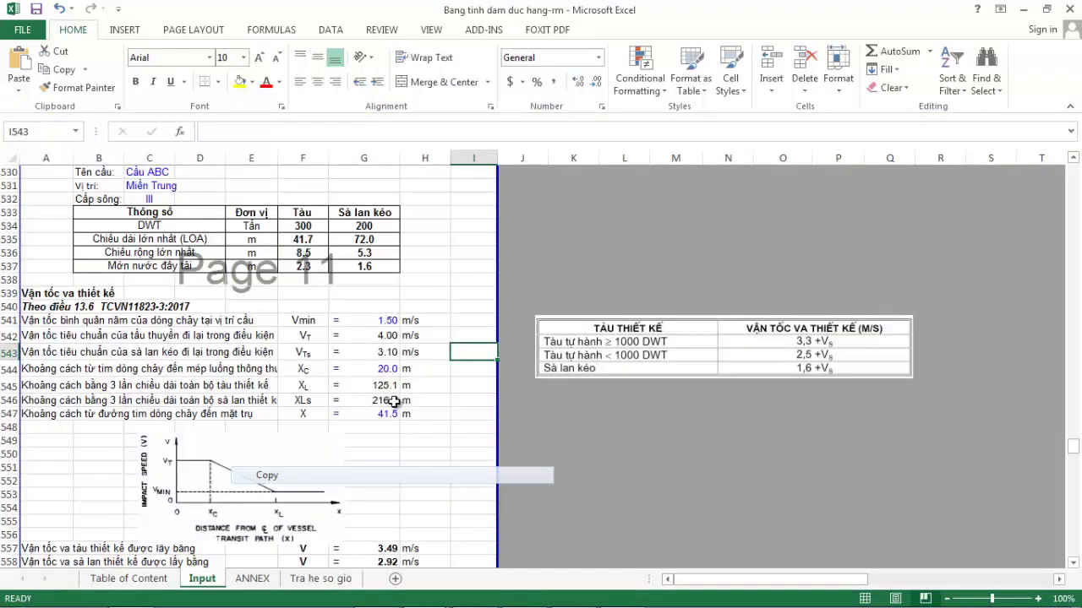
{"action": "scroll", "coordinate": [336, 321], "scroll_direction": "up", "scroll_amount": 11}
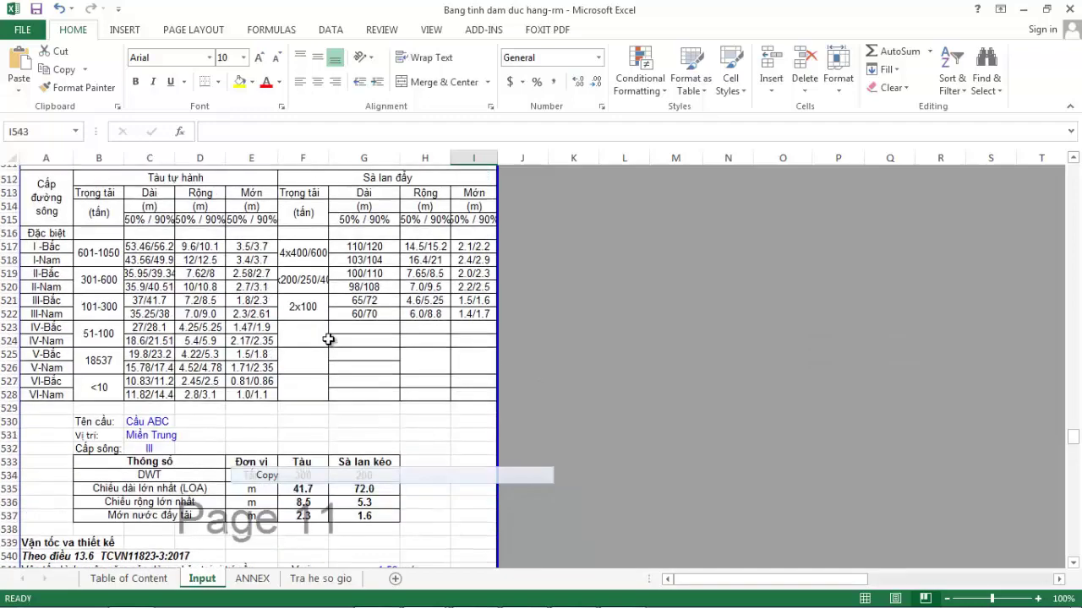
{"action": "scroll", "coordinate": [322, 342], "scroll_direction": "up", "scroll_amount": 2}
{"action": "scroll", "coordinate": [264, 455], "scroll_direction": "up", "scroll_amount": 2}
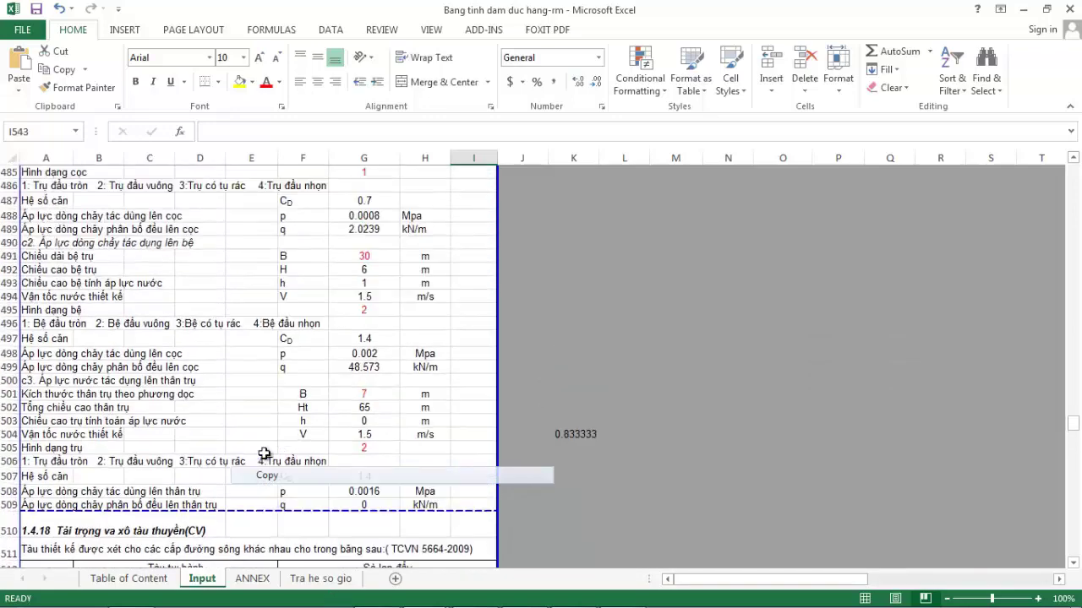
{"action": "scroll", "coordinate": [262, 455], "scroll_direction": "down", "scroll_amount": 6}
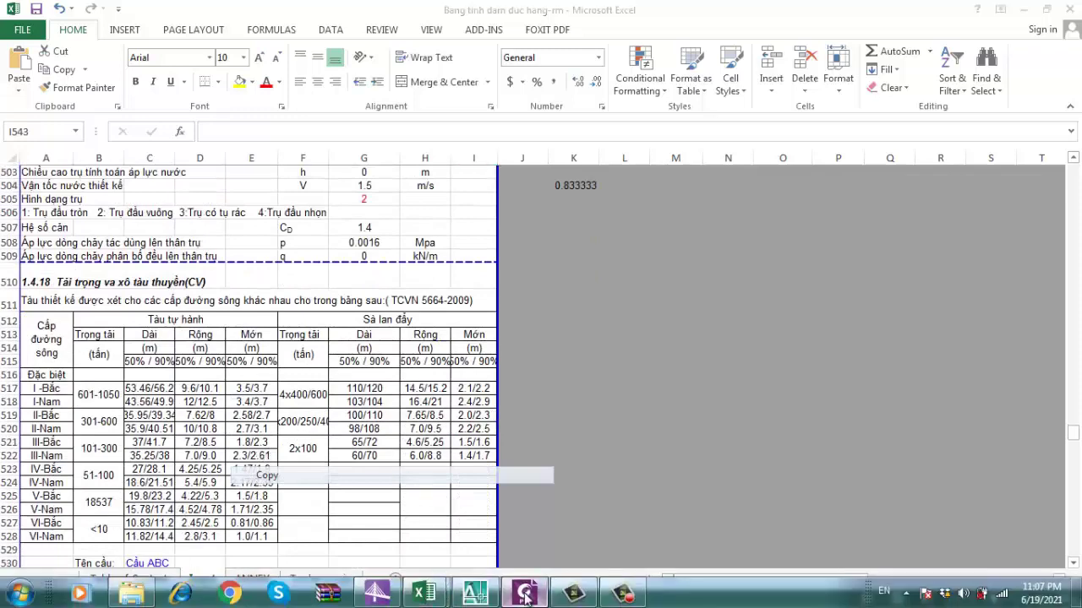
Step: Switch to the Phan-3-Tai-trong-va-he-so-tai-trong PDF in Foxit PhantomPDF and find section 13 on vessel collision forces (CV)
{"action": "left_click", "coordinate": [524, 593]}
{"action": "scroll", "coordinate": [507, 410], "scroll_direction": "up", "scroll_amount": 5}
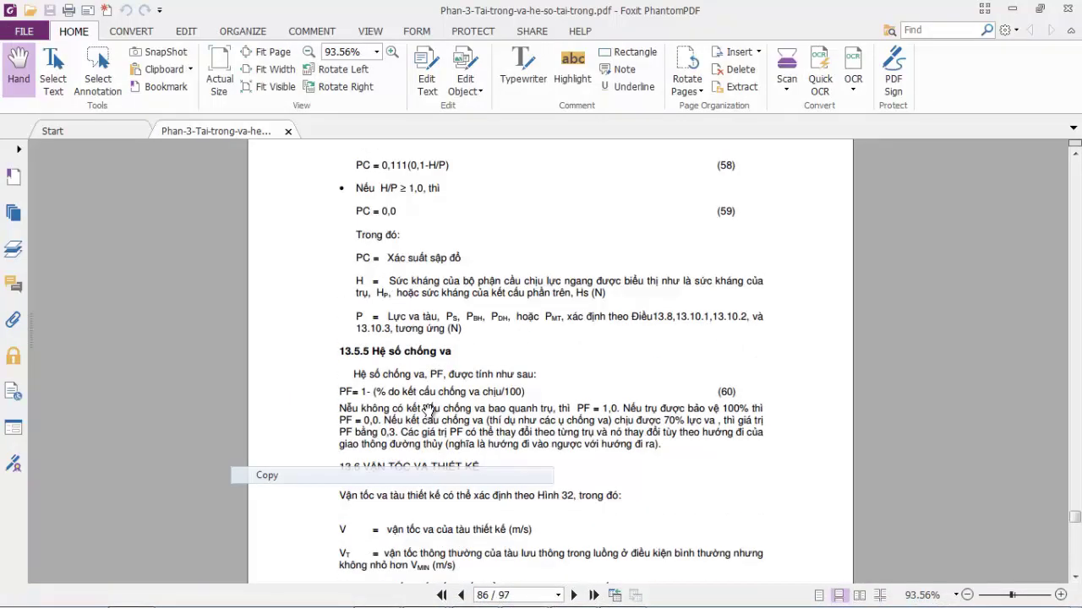
{"action": "scroll", "coordinate": [410, 425], "scroll_direction": "up", "scroll_amount": 20}
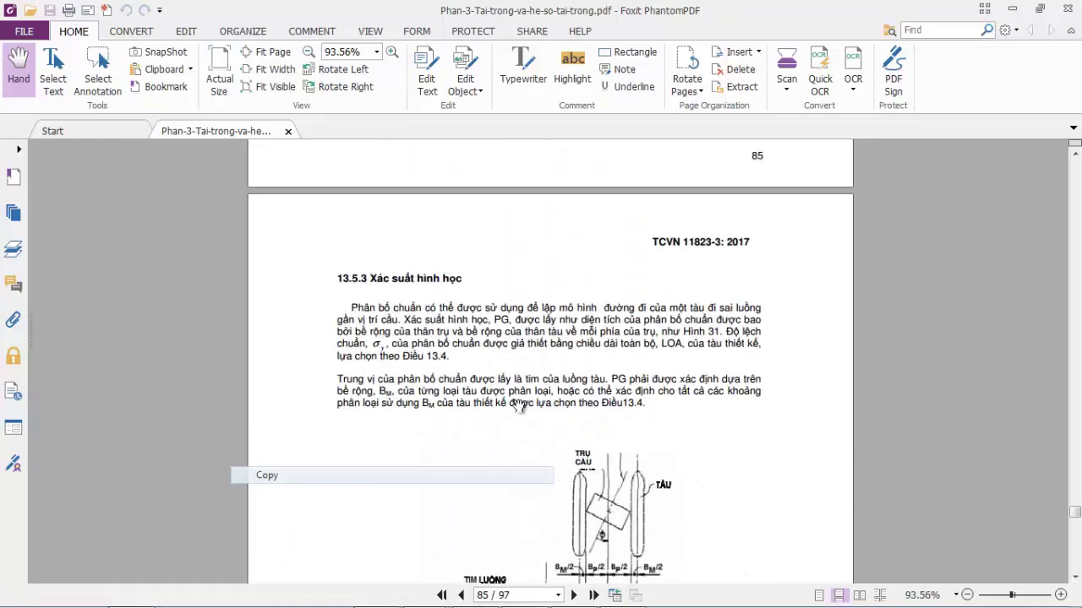
{"action": "scroll", "coordinate": [590, 386], "scroll_direction": "up", "scroll_amount": 20}
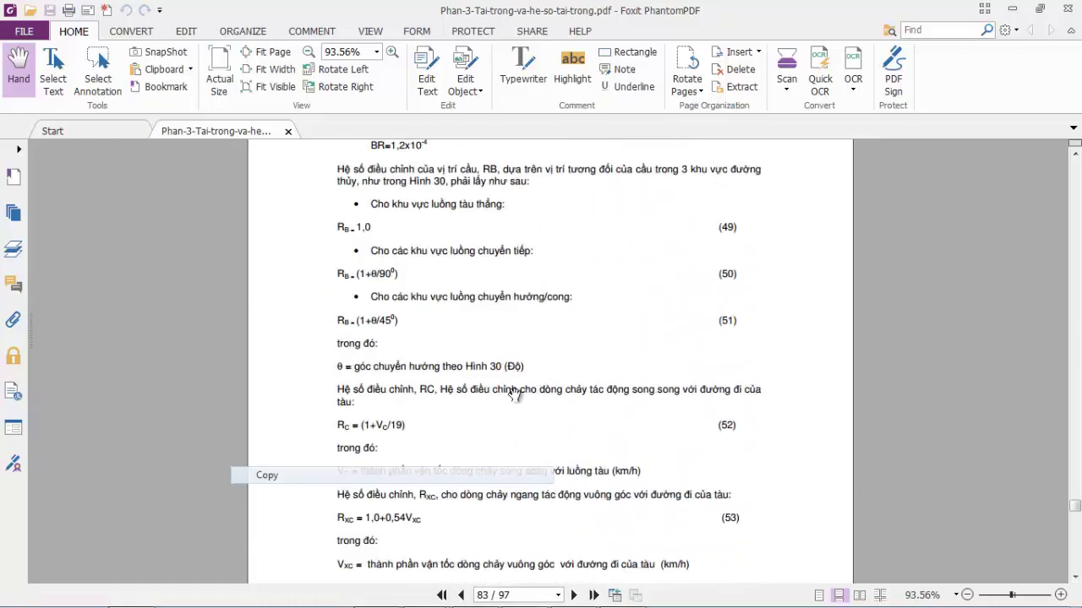
{"action": "scroll", "coordinate": [513, 389], "scroll_direction": "up", "scroll_amount": 20}
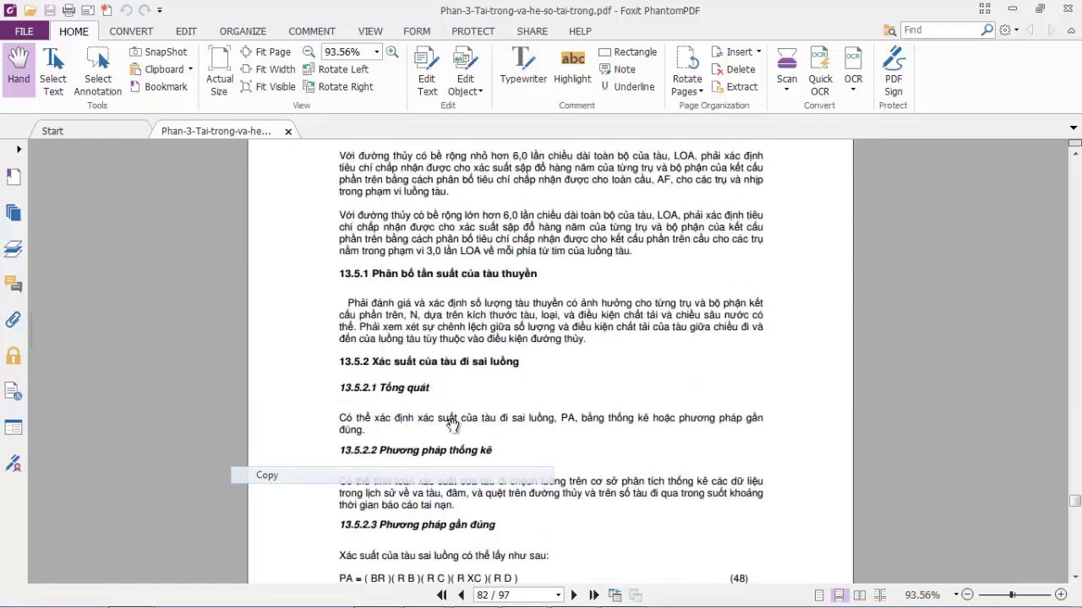
{"action": "scroll", "coordinate": [438, 393], "scroll_direction": "up", "scroll_amount": 20}
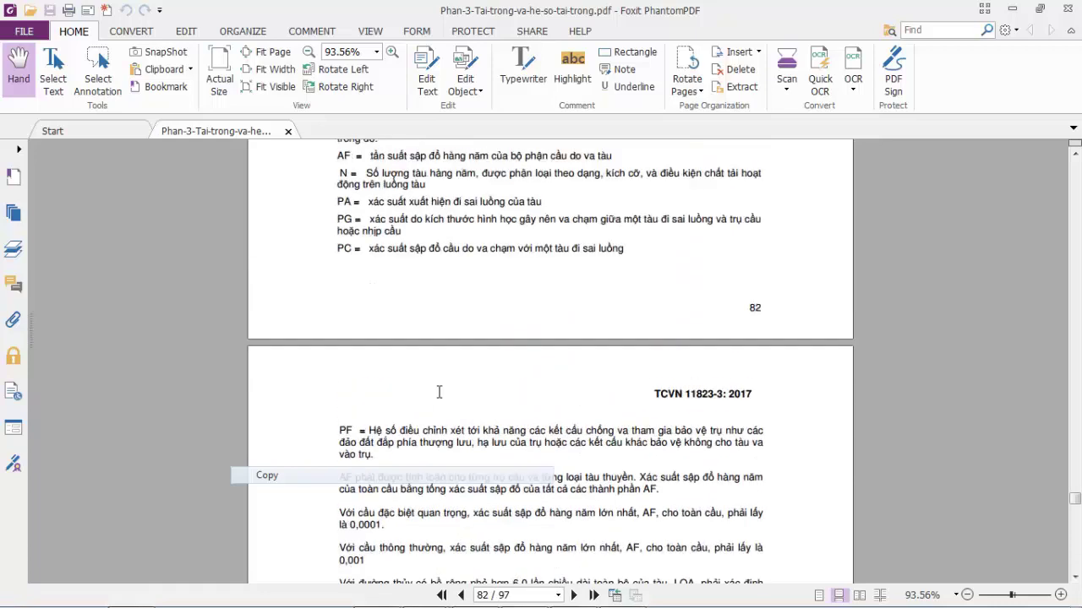
{"action": "scroll", "coordinate": [438, 398], "scroll_direction": "up", "scroll_amount": 5}
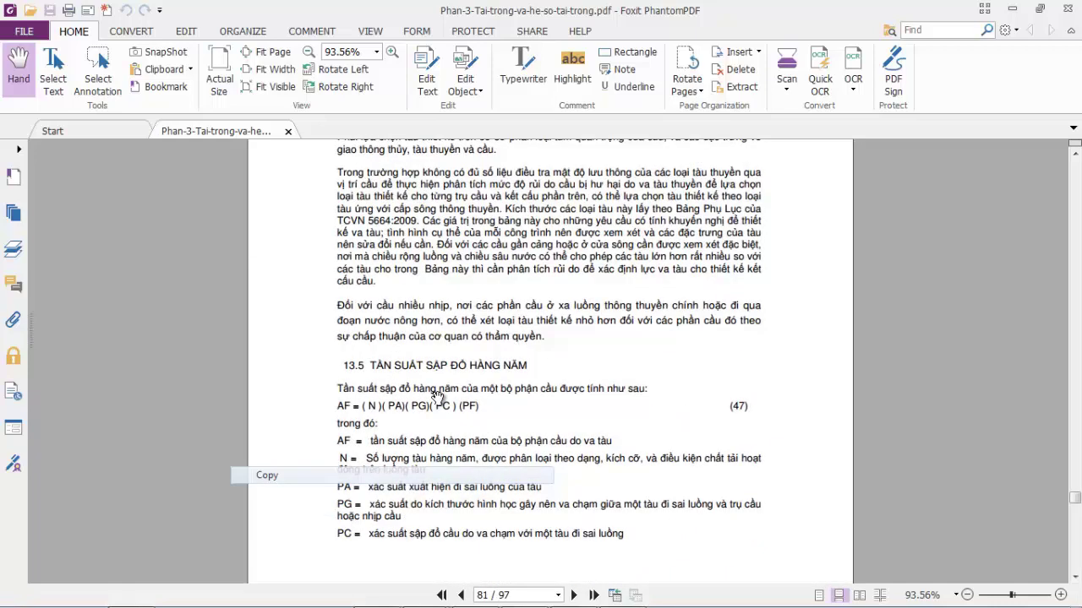
{"action": "scroll", "coordinate": [437, 396], "scroll_direction": "up", "scroll_amount": 3}
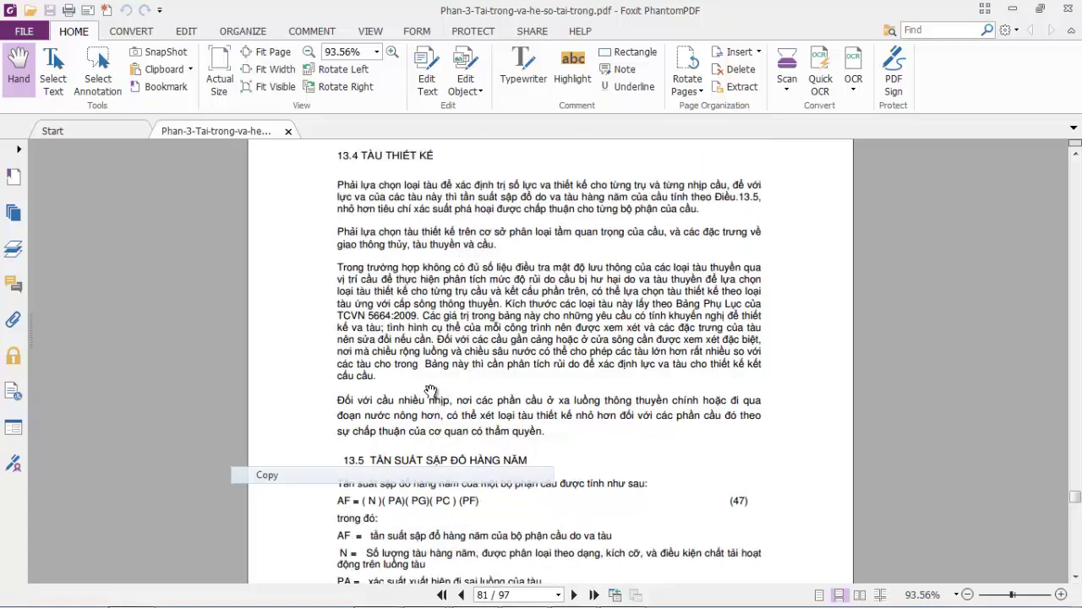
{"action": "scroll", "coordinate": [431, 392], "scroll_direction": "up", "scroll_amount": 3}
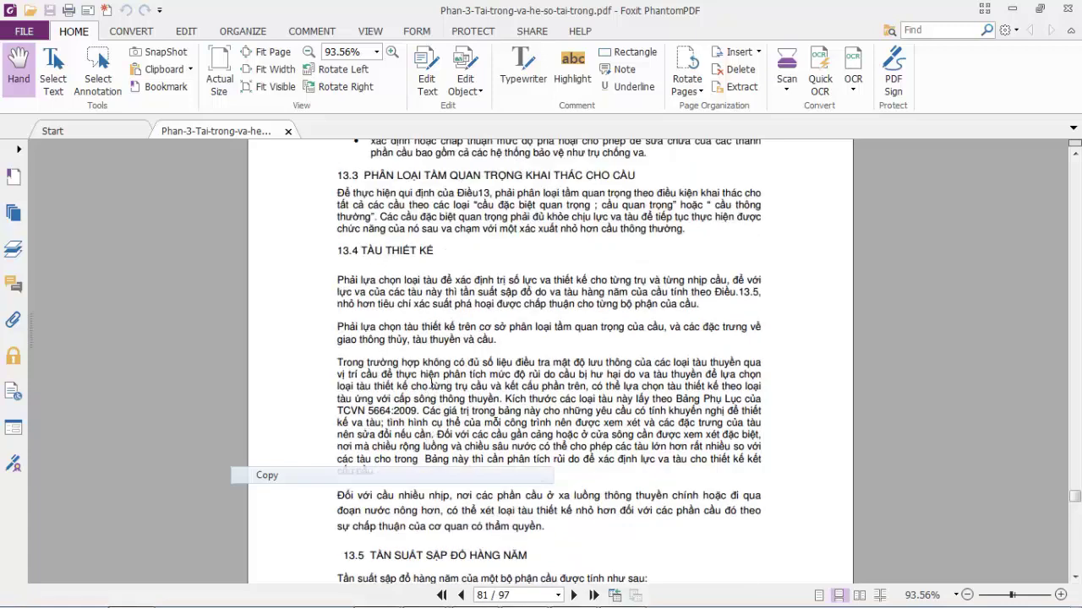
{"action": "scroll", "coordinate": [420, 315], "scroll_direction": "up", "scroll_amount": 20}
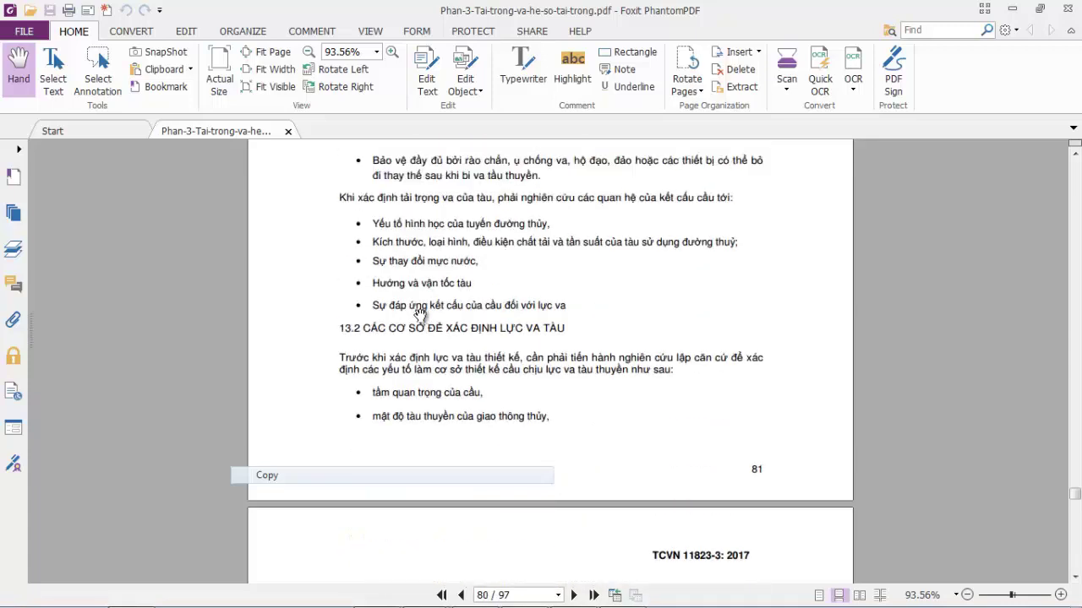
{"action": "scroll", "coordinate": [420, 310], "scroll_direction": "up", "scroll_amount": 5}
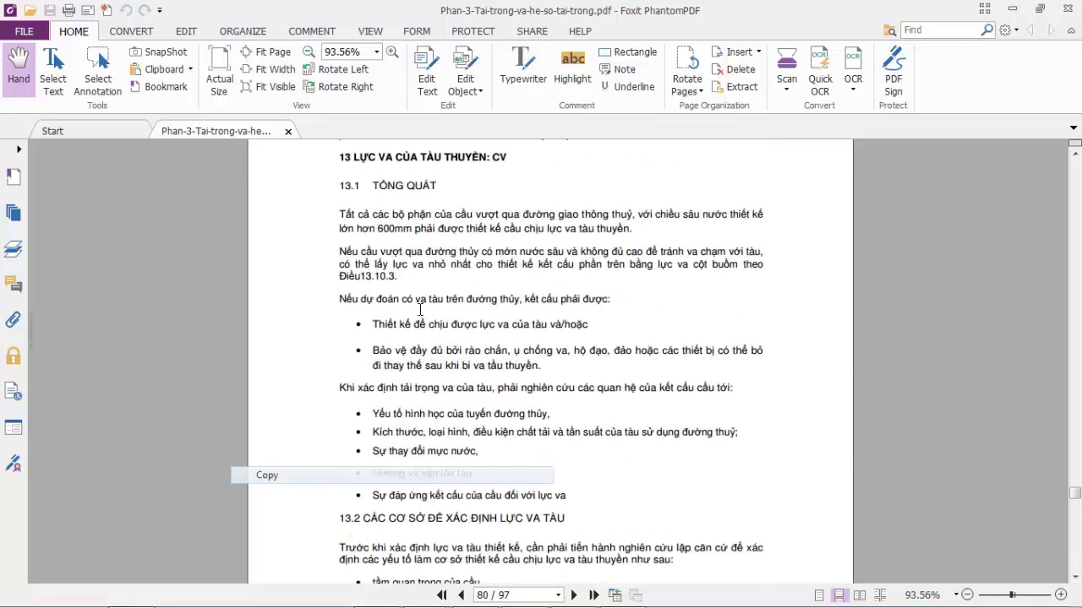
{"action": "scroll", "coordinate": [419, 315], "scroll_direction": "up", "scroll_amount": 2}
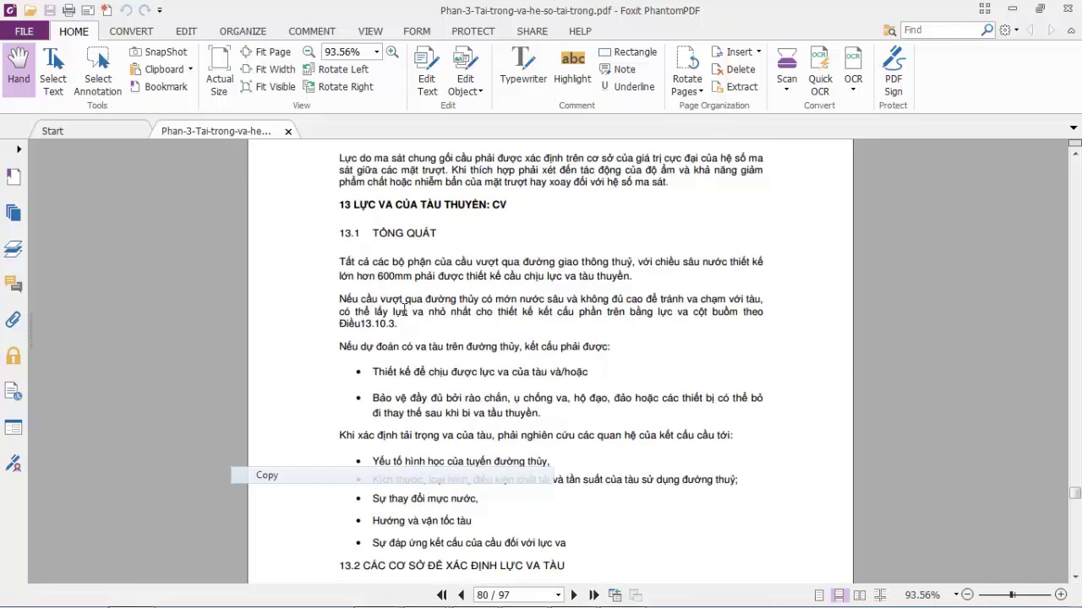
Step: Read the general provisions in 13.1 and the bases for determining vessel collision force in 13.2
{"action": "scroll", "coordinate": [404, 310], "scroll_direction": "down", "scroll_amount": 2}
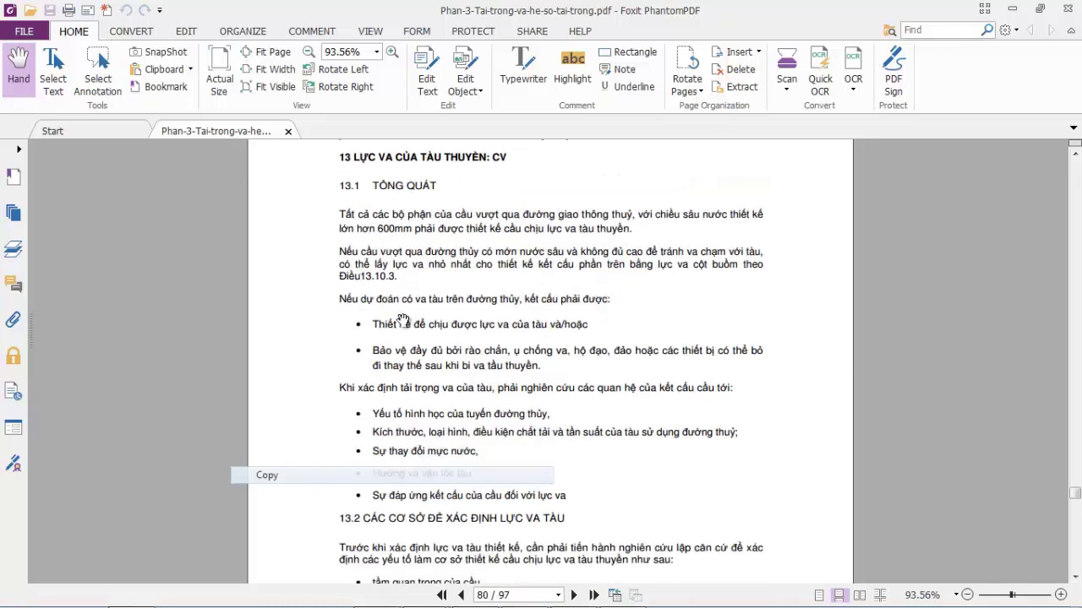
{"action": "scroll", "coordinate": [403, 325], "scroll_direction": "down", "scroll_amount": 3}
{"action": "scroll", "coordinate": [422, 313], "scroll_direction": "up", "scroll_amount": 8}
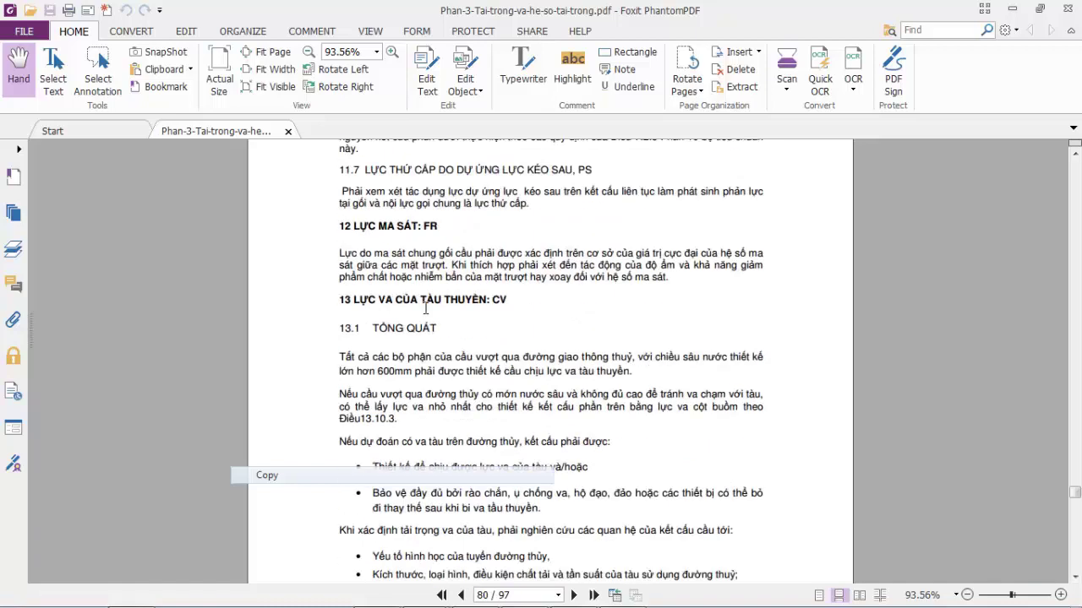
{"action": "scroll", "coordinate": [425, 310], "scroll_direction": "down", "scroll_amount": 18}
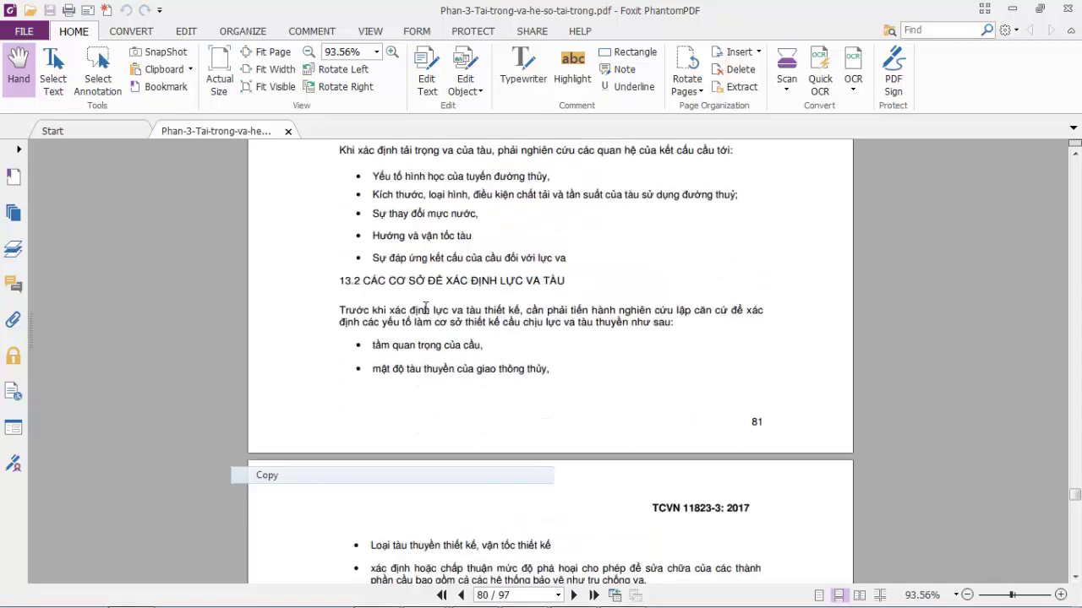
{"action": "scroll", "coordinate": [424, 316], "scroll_direction": "down", "scroll_amount": 3}
{"action": "scroll", "coordinate": [424, 316], "scroll_direction": "up", "scroll_amount": 8}
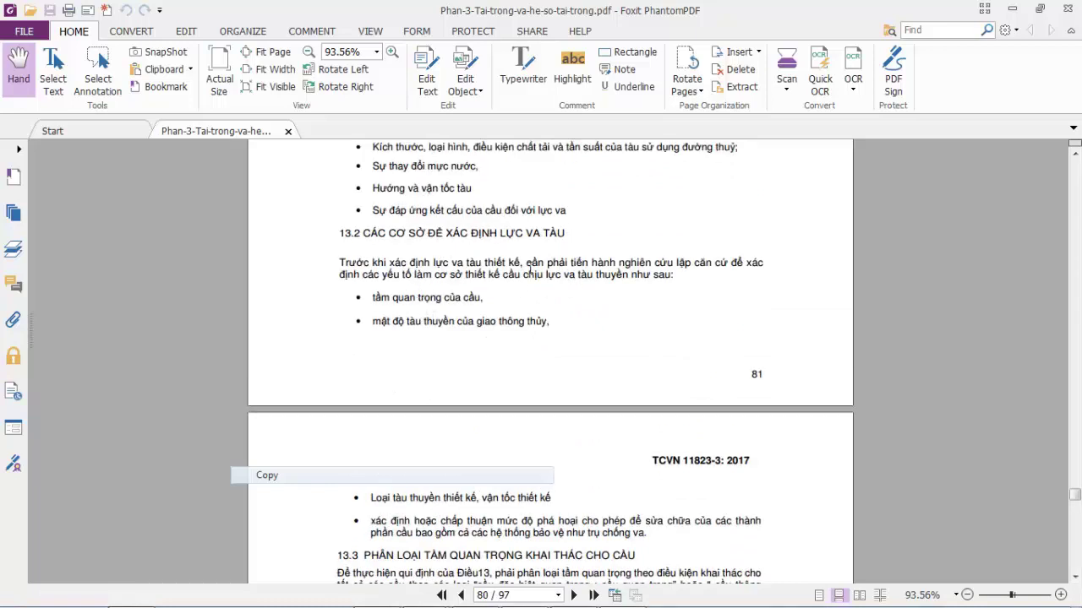
{"action": "left_click_drag", "start_coordinate": [393, 276], "coordinate": [802, 279]}
{"action": "left_click", "coordinate": [401, 318]}
Step: Read the remaining 13.2 criteria on design vessel and damage level, plus the bridge importance classification in 13.3
{"action": "scroll", "coordinate": [433, 359], "scroll_direction": "down", "scroll_amount": 3}
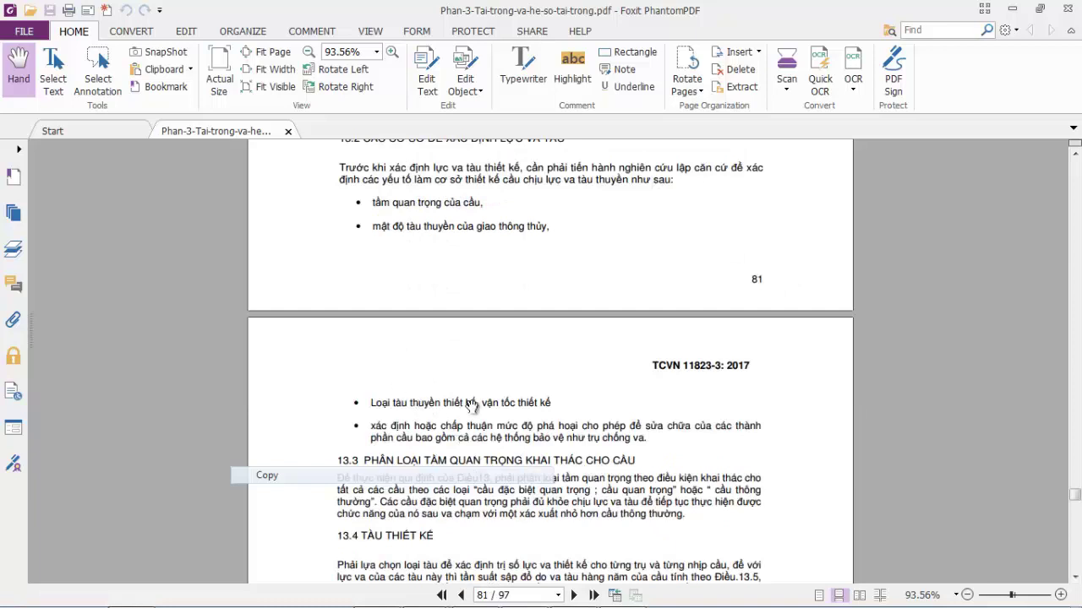
{"action": "scroll", "coordinate": [507, 414], "scroll_direction": "down", "scroll_amount": 2}
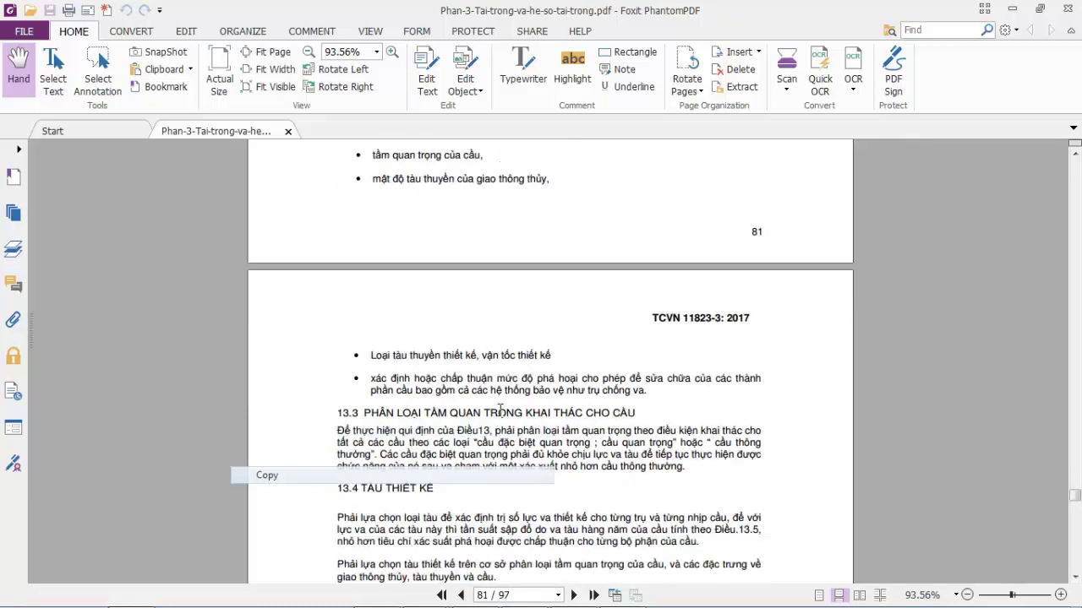
{"action": "left_click_drag", "start_coordinate": [441, 376], "coordinate": [708, 376]}
{"action": "left_click", "coordinate": [491, 409]}
{"action": "scroll", "coordinate": [465, 406], "scroll_direction": "down", "scroll_amount": 4}
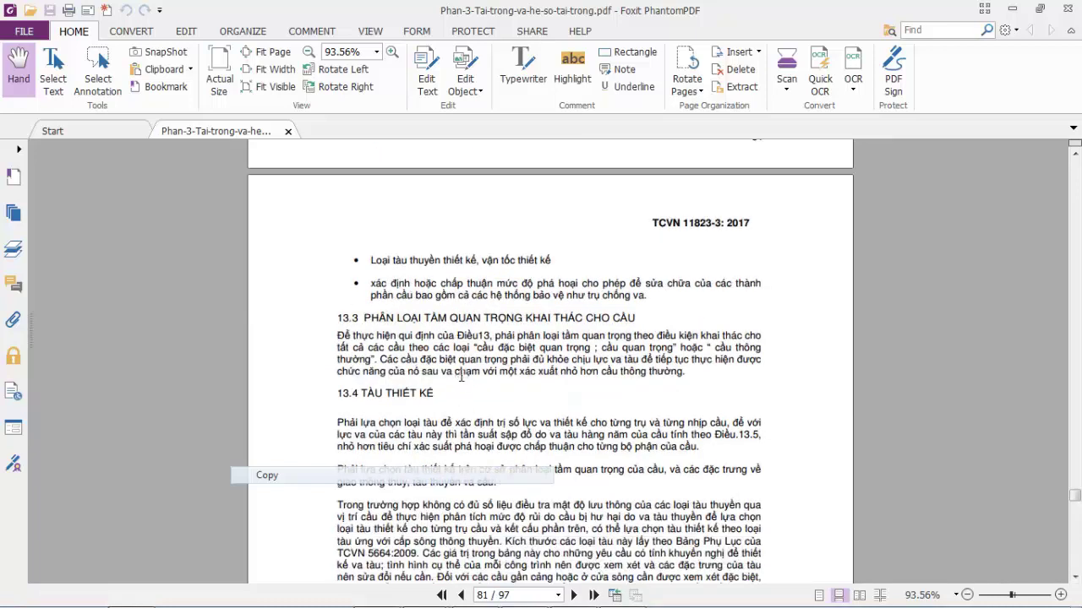
{"action": "scroll", "coordinate": [462, 377], "scroll_direction": "down", "scroll_amount": 4}
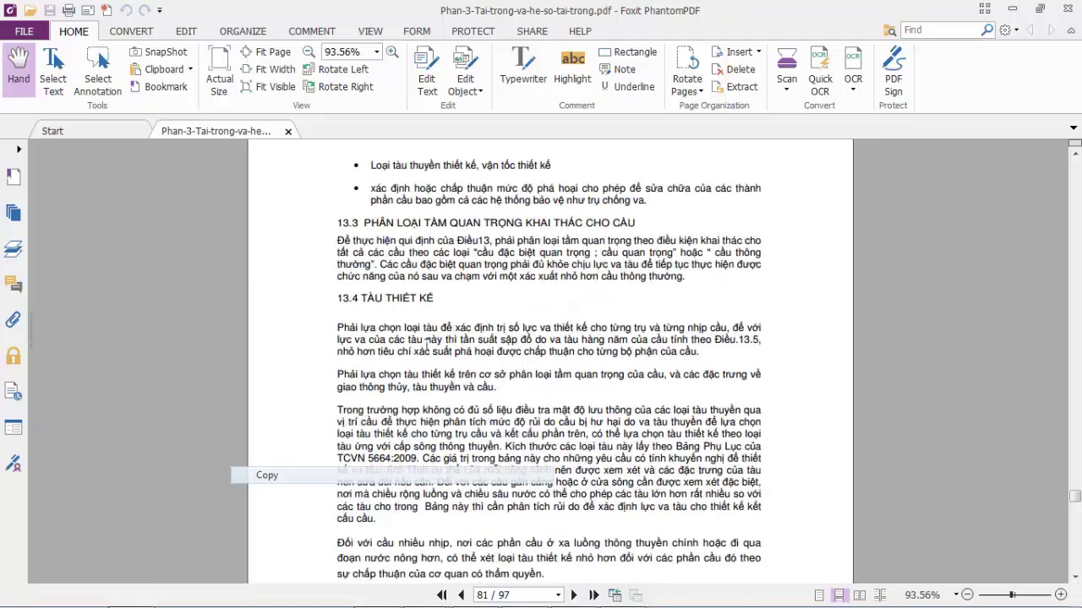
{"action": "scroll", "coordinate": [390, 340], "scroll_direction": "down", "scroll_amount": 2}
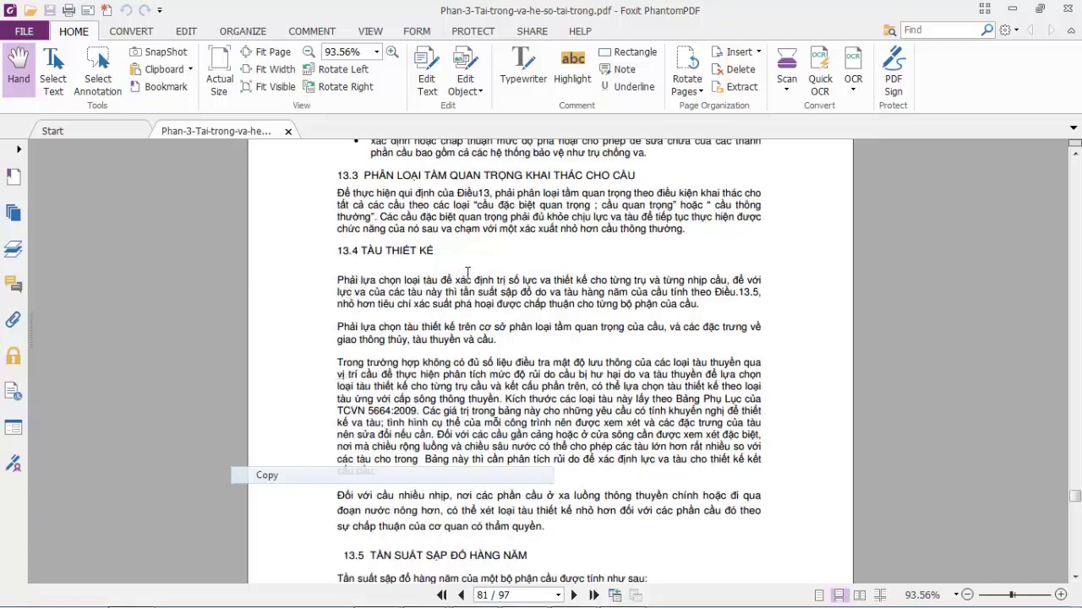
Step: Highlight the 13.4 passages on design collision force for each pier and span and on annual collapse frequency per 13.5
{"action": "left_click_drag", "start_coordinate": [468, 273], "coordinate": [736, 274]}
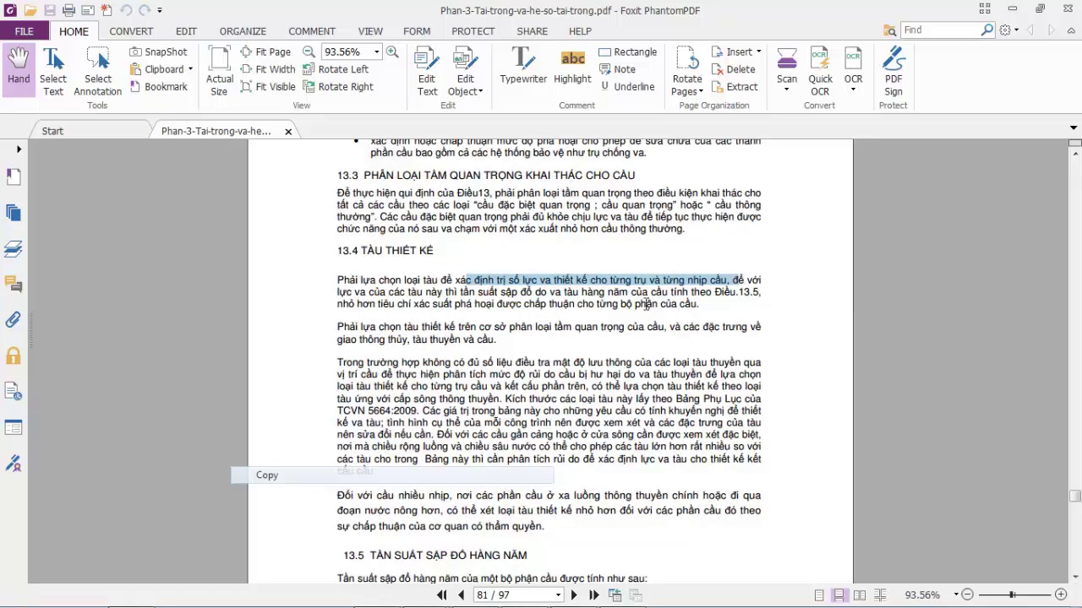
{"action": "left_click", "coordinate": [394, 304]}
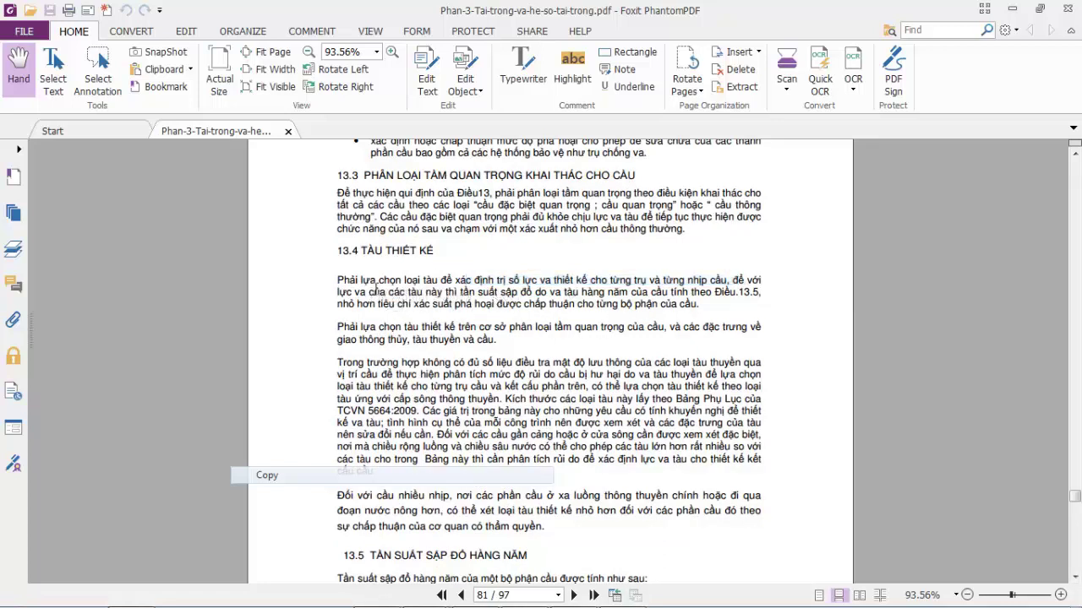
{"action": "left_click_drag", "start_coordinate": [448, 293], "coordinate": [724, 294]}
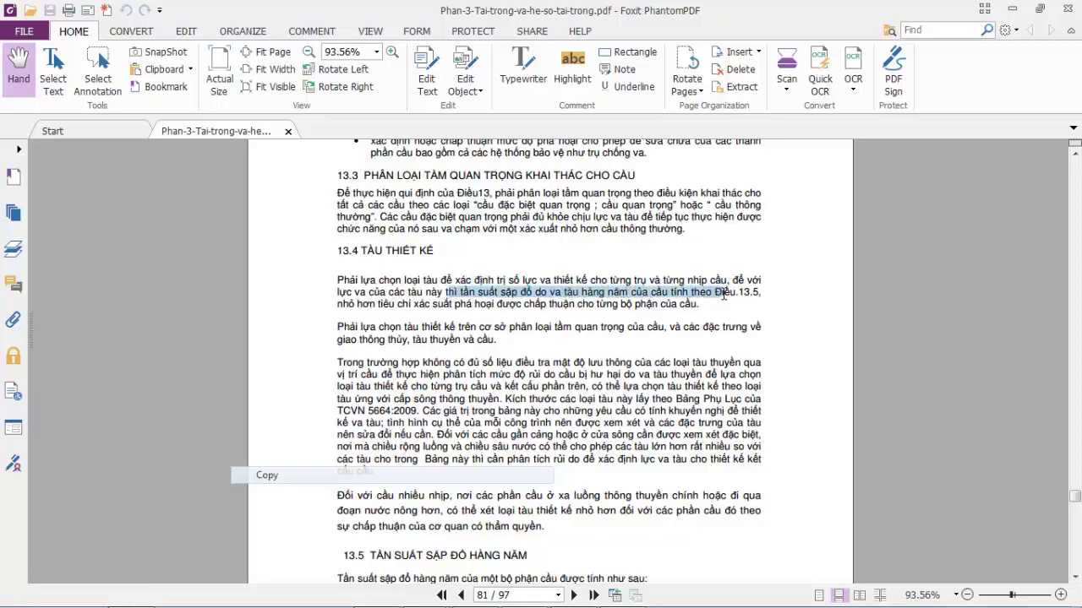
{"action": "left_click", "coordinate": [538, 332]}
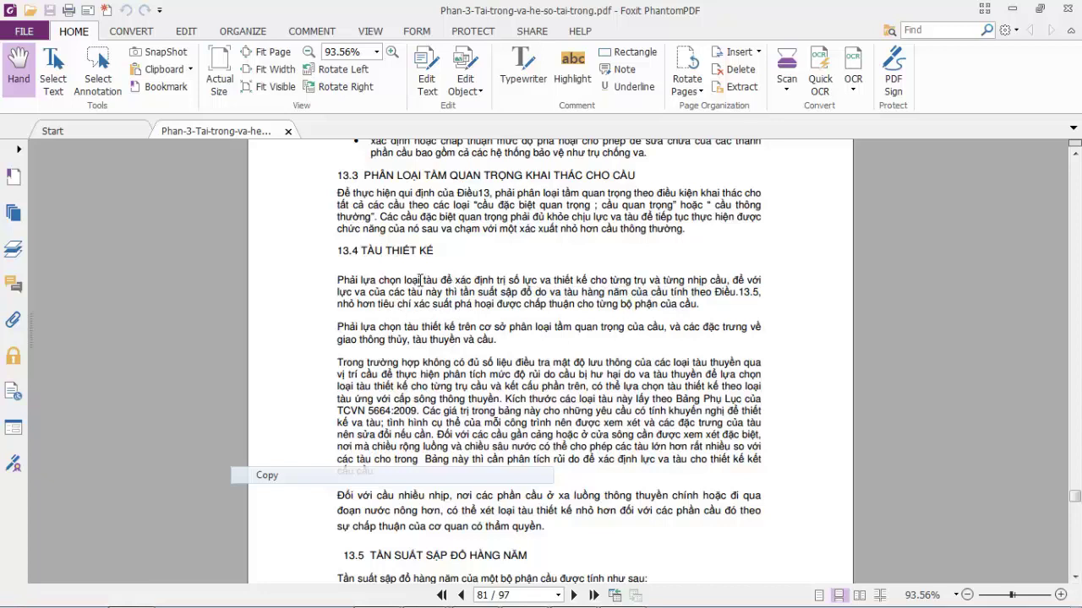
Step: Highlight the 13.4 passages on vessel traffic density data and choosing the design vessel for each pier
{"action": "scroll", "coordinate": [402, 293], "scroll_direction": "down", "scroll_amount": 1}
{"action": "scroll", "coordinate": [414, 297], "scroll_direction": "down", "scroll_amount": 1}
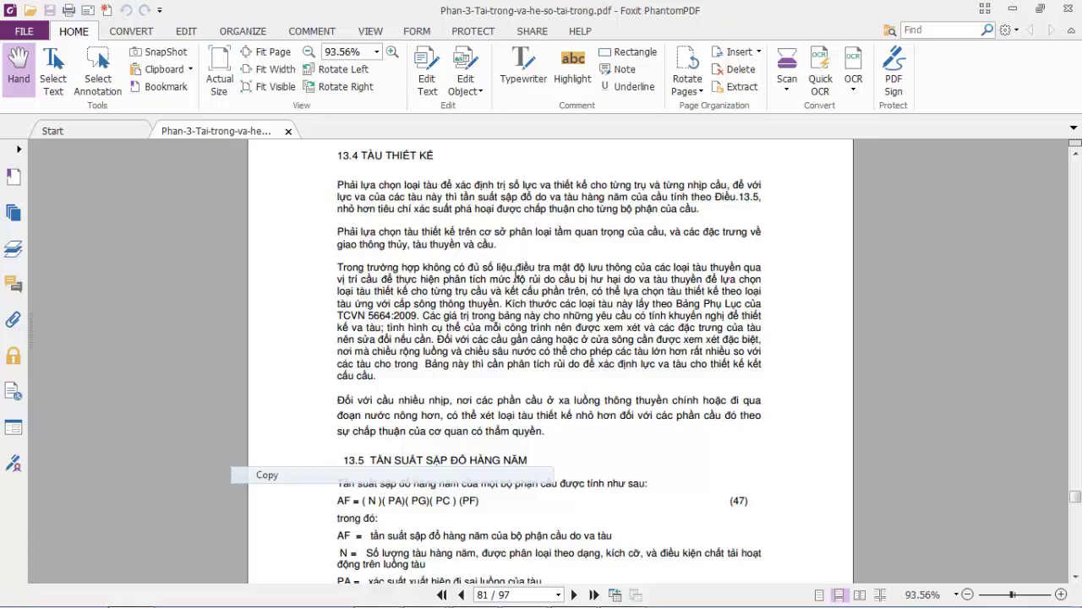
{"action": "left_click_drag", "start_coordinate": [574, 267], "coordinate": [712, 267]}
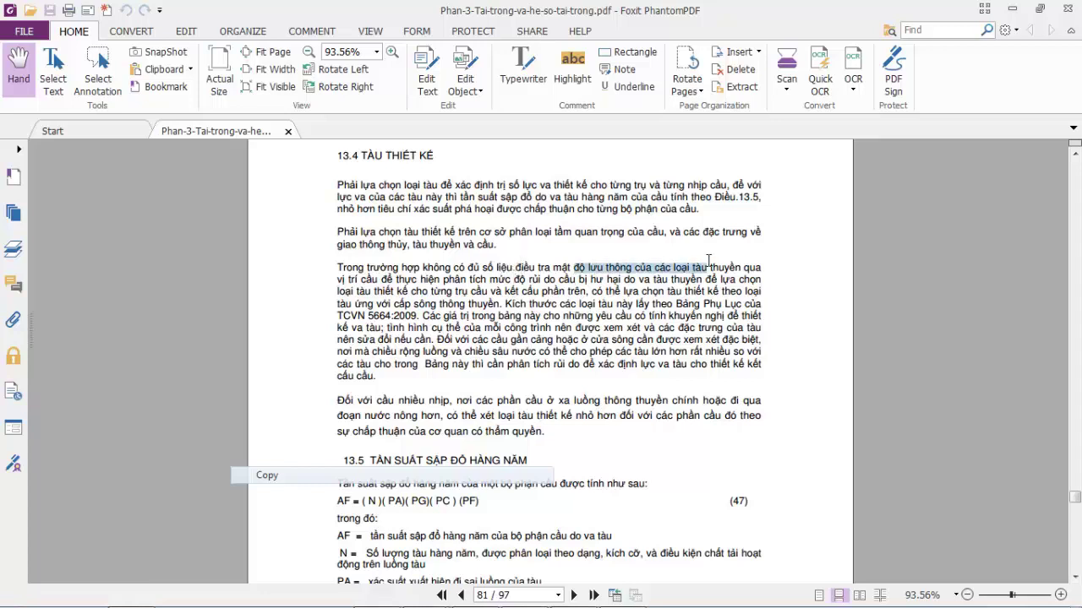
{"action": "left_click", "coordinate": [473, 297]}
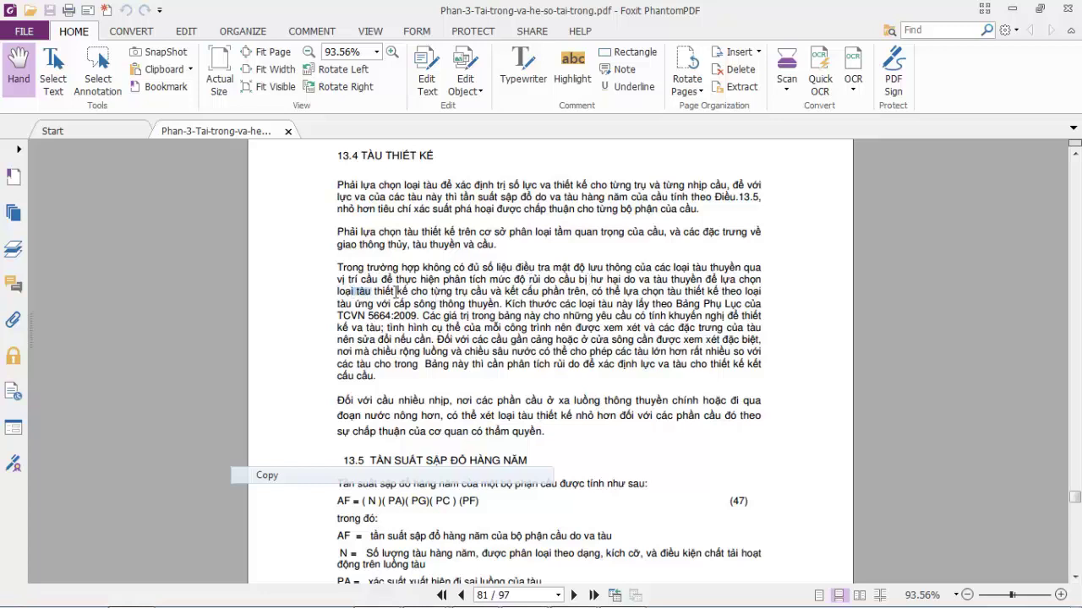
{"action": "left_click_drag", "start_coordinate": [397, 291], "coordinate": [748, 304]}
{"action": "left_click", "coordinate": [648, 325]}
Step: Highlight the 13.4 reference to TCVN 5664:2009 for vessel dimensions and read on to the annual collapse frequency in 13.5
{"action": "left_click_drag", "start_coordinate": [366, 315], "coordinate": [420, 308]}
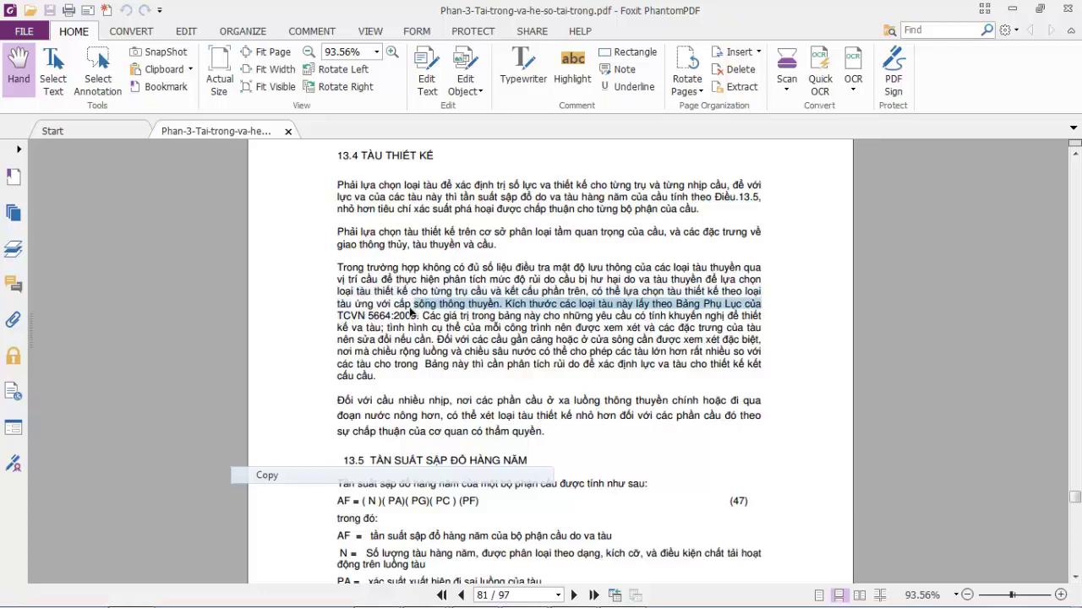
{"action": "left_click", "coordinate": [350, 312]}
{"action": "left_click_drag", "start_coordinate": [347, 315], "coordinate": [393, 315]}
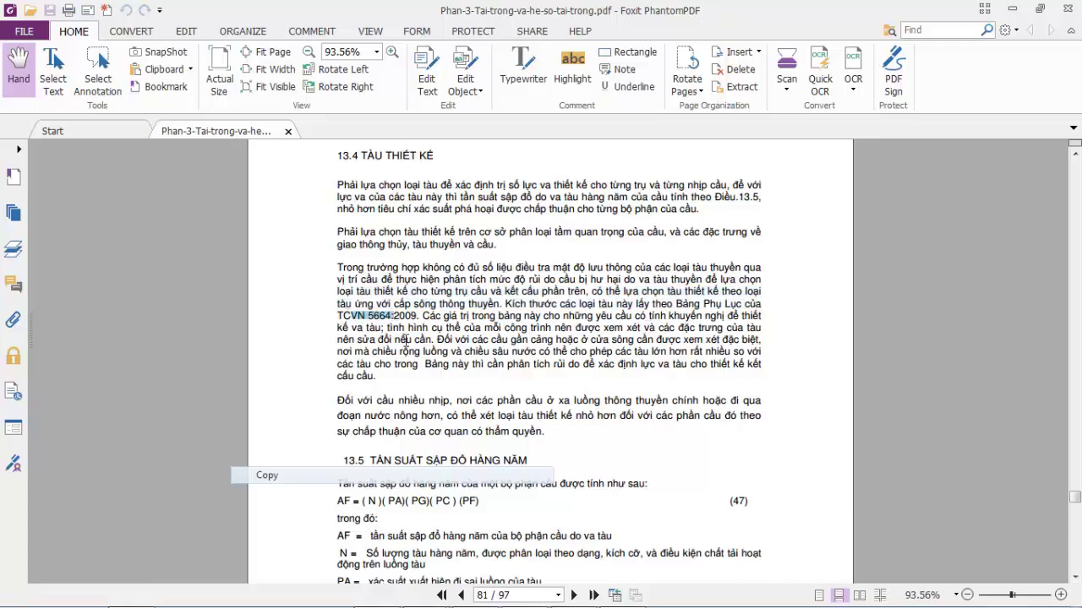
{"action": "double_click", "coordinate": [385, 318]}
{"action": "left_click", "coordinate": [386, 328]}
{"action": "left_click_drag", "start_coordinate": [369, 314], "coordinate": [489, 384]}
{"action": "left_click", "coordinate": [482, 386]}
{"action": "scroll", "coordinate": [474, 380], "scroll_direction": "down", "scroll_amount": 3}
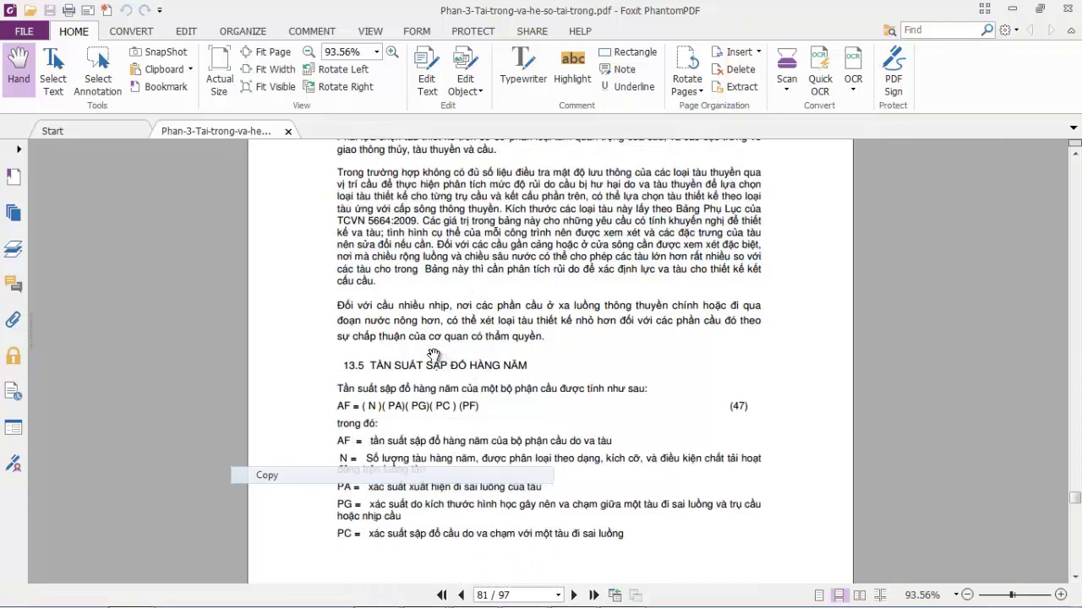
Step: Read 13.5 on annual collapse frequency and the 13.5.2 methods for the probability of vessel aberrancy PA
{"action": "scroll", "coordinate": [432, 352], "scroll_direction": "up", "scroll_amount": 1}
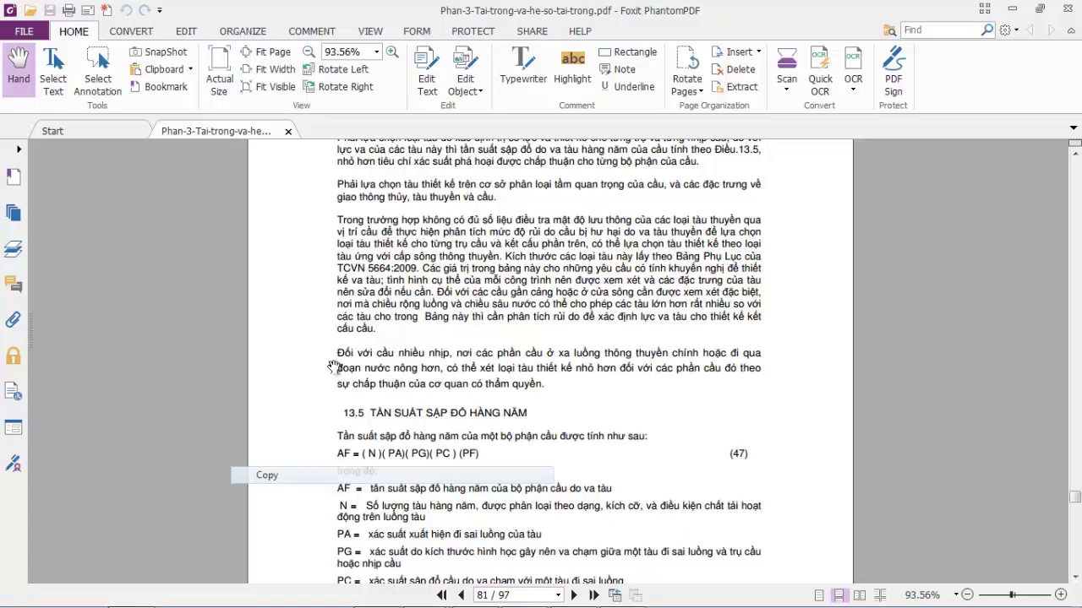
{"action": "scroll", "coordinate": [333, 368], "scroll_direction": "down", "scroll_amount": 6}
{"action": "scroll", "coordinate": [473, 331], "scroll_direction": "down", "scroll_amount": 4}
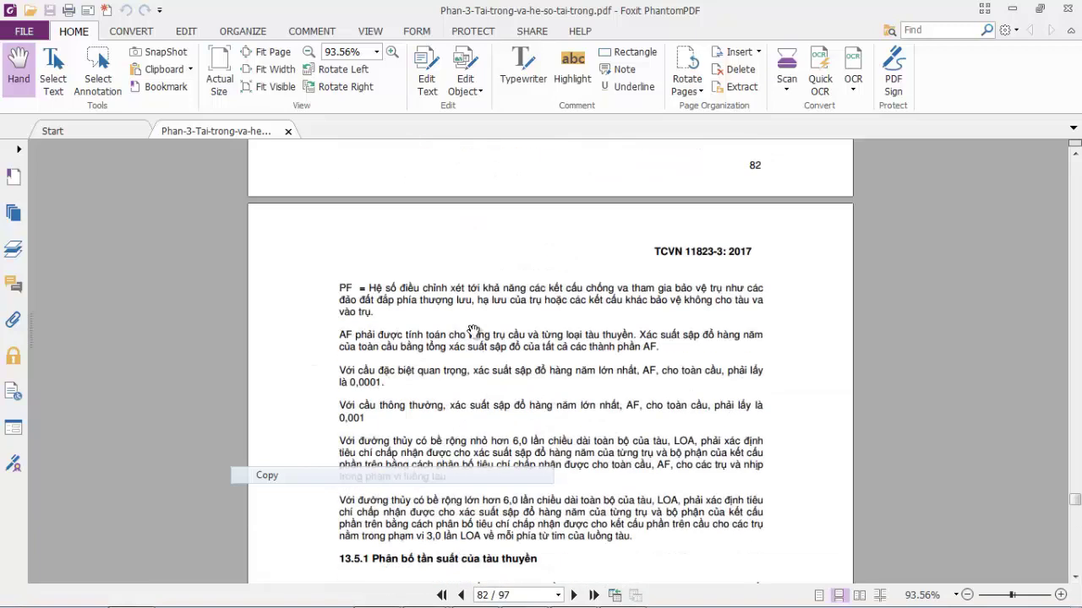
{"action": "scroll", "coordinate": [473, 329], "scroll_direction": "down", "scroll_amount": 12}
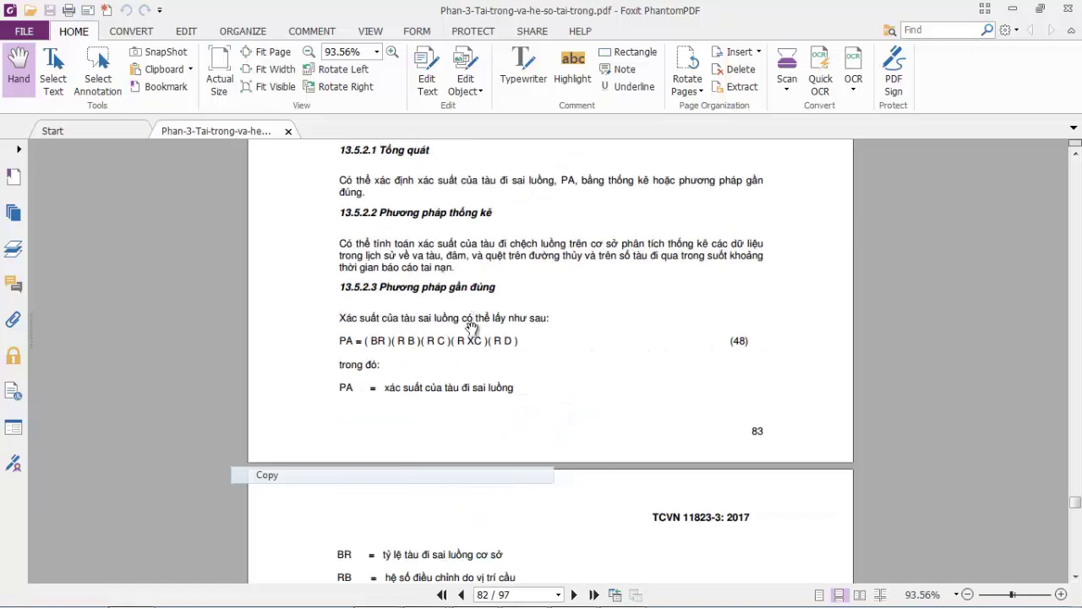
{"action": "scroll", "coordinate": [471, 328], "scroll_direction": "down", "scroll_amount": 4}
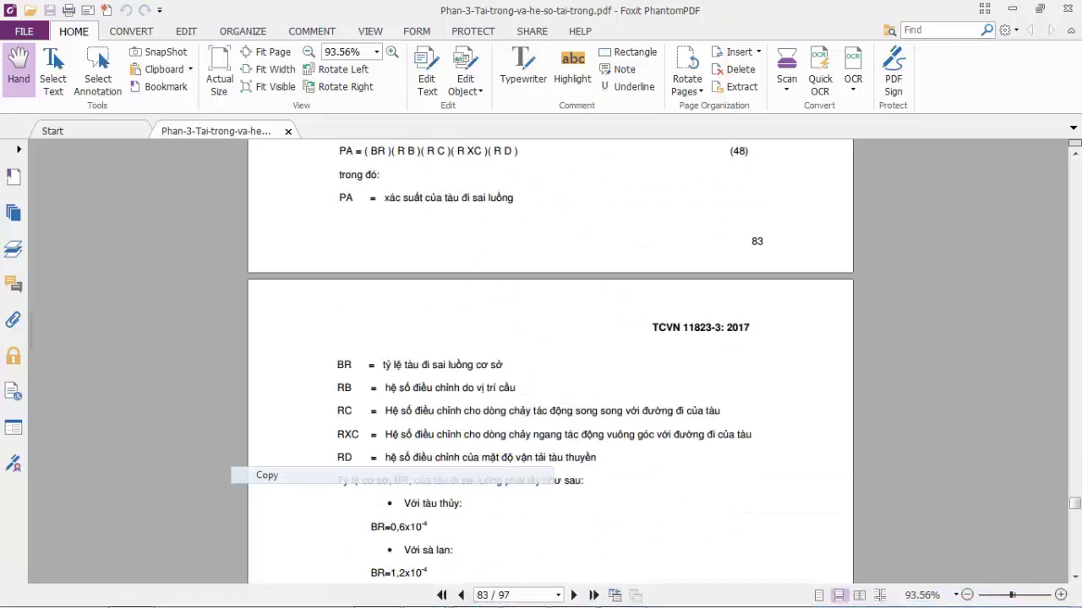
Step: Switch to the Bang tinh dam duc hang-rm workbook and examine the TCVN 5664-2009 design vessel table by river class in section 1.4.18
{"action": "left_click", "coordinate": [423, 593]}
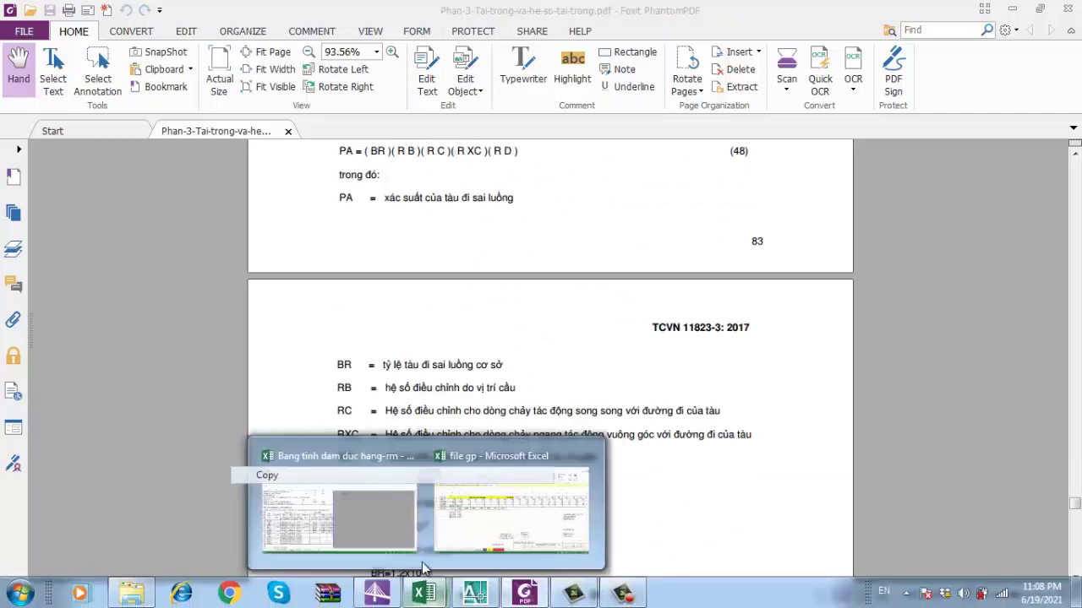
{"action": "left_click", "coordinate": [352, 502]}
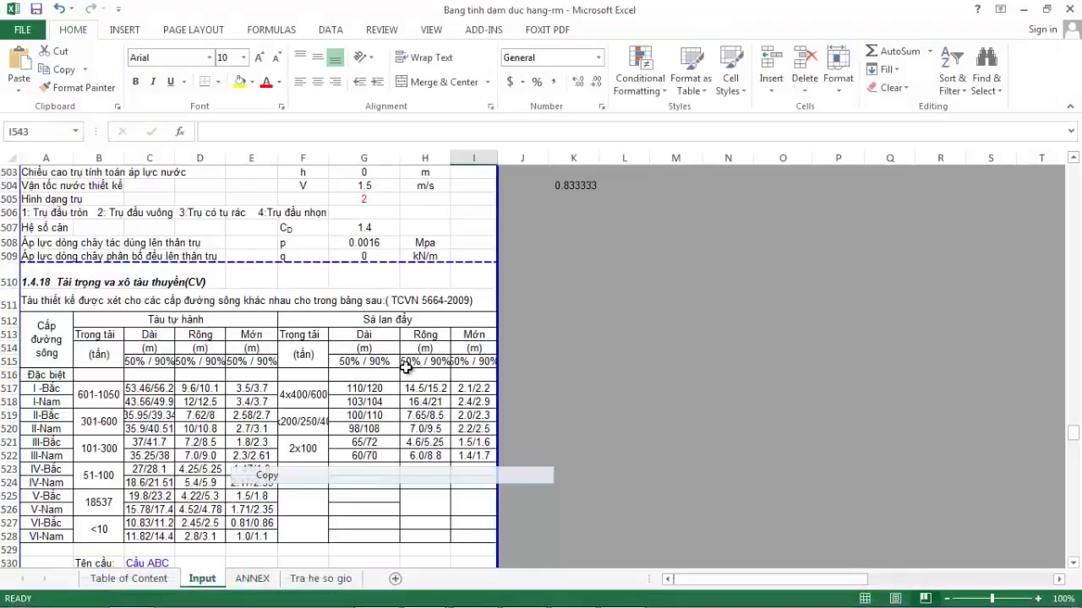
{"action": "scroll", "coordinate": [142, 365], "scroll_direction": "down", "scroll_amount": 2}
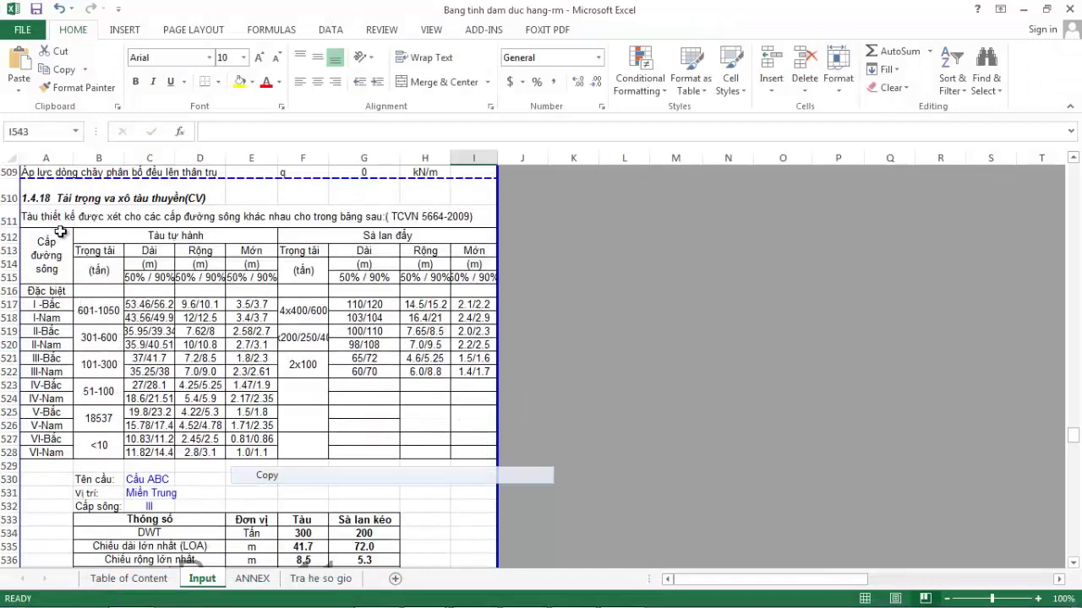
{"action": "left_click_drag", "start_coordinate": [60, 231], "coordinate": [445, 459]}
{"action": "left_click", "coordinate": [575, 358]}
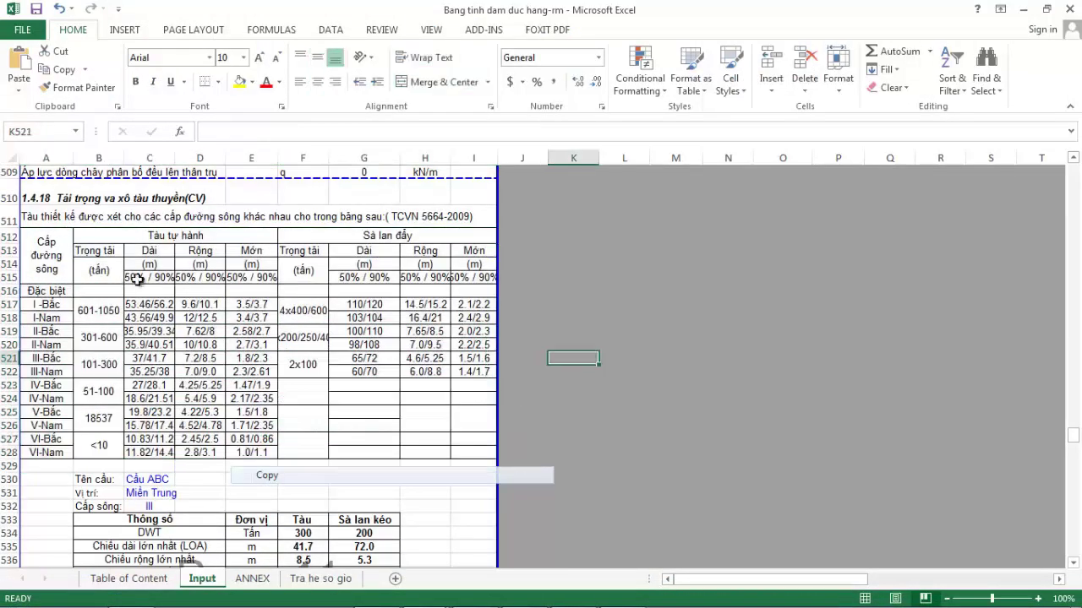
{"action": "left_click", "coordinate": [157, 307]}
{"action": "left_click", "coordinate": [611, 347]}
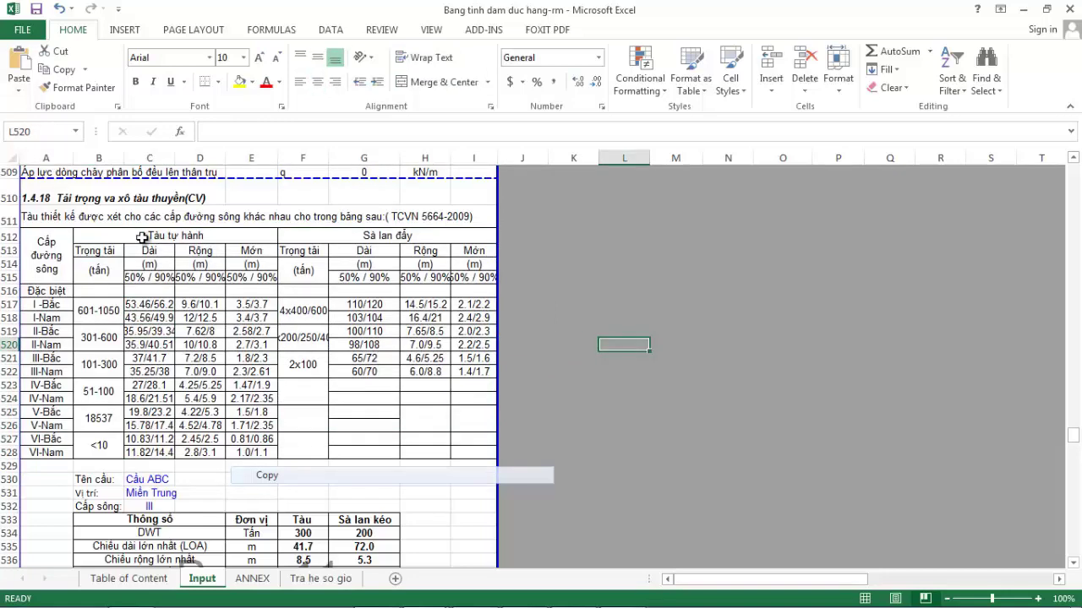
Step: Check the location and river class inputs for Cầu ABC below the design vessel table
{"action": "scroll", "coordinate": [209, 276], "scroll_direction": "down", "scroll_amount": 1}
{"action": "scroll", "coordinate": [208, 276], "scroll_direction": "down", "scroll_amount": 5}
{"action": "scroll", "coordinate": [218, 412], "scroll_direction": "up", "scroll_amount": 1}
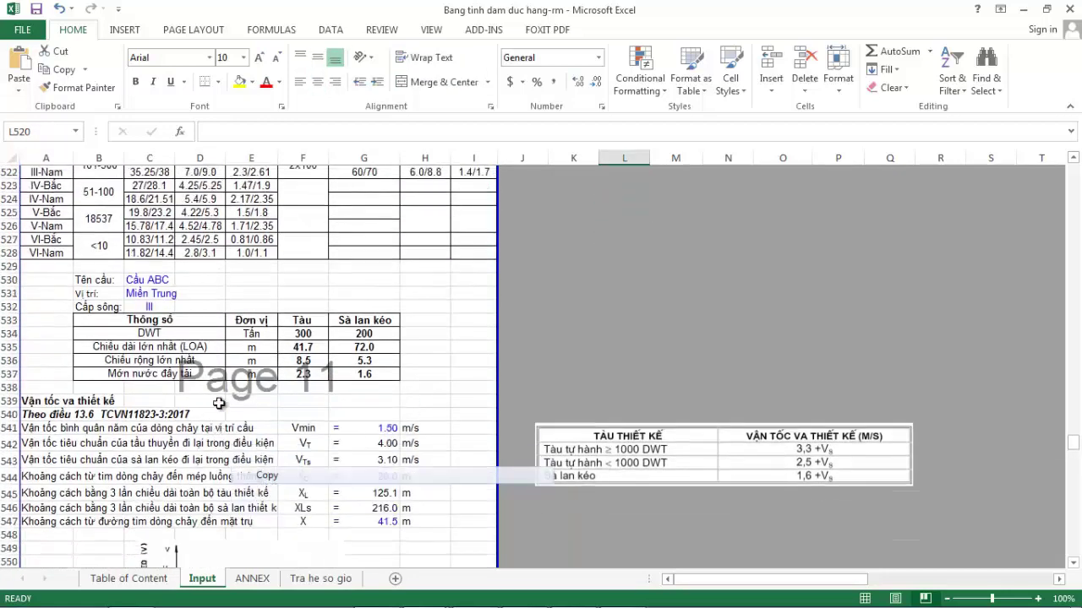
{"action": "left_click", "coordinate": [149, 310]}
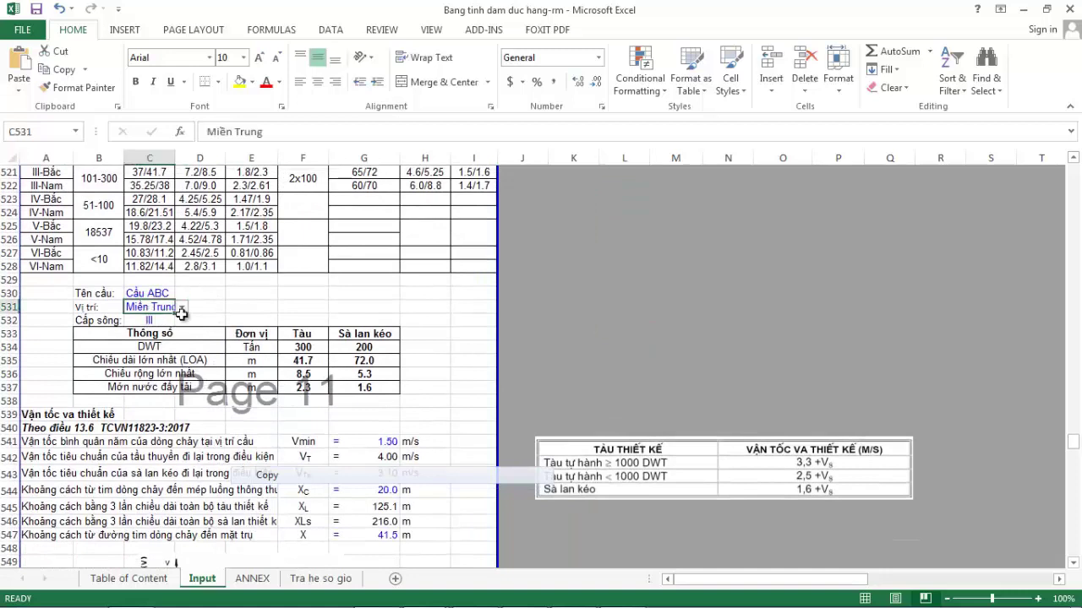
{"action": "left_click", "coordinate": [157, 320]}
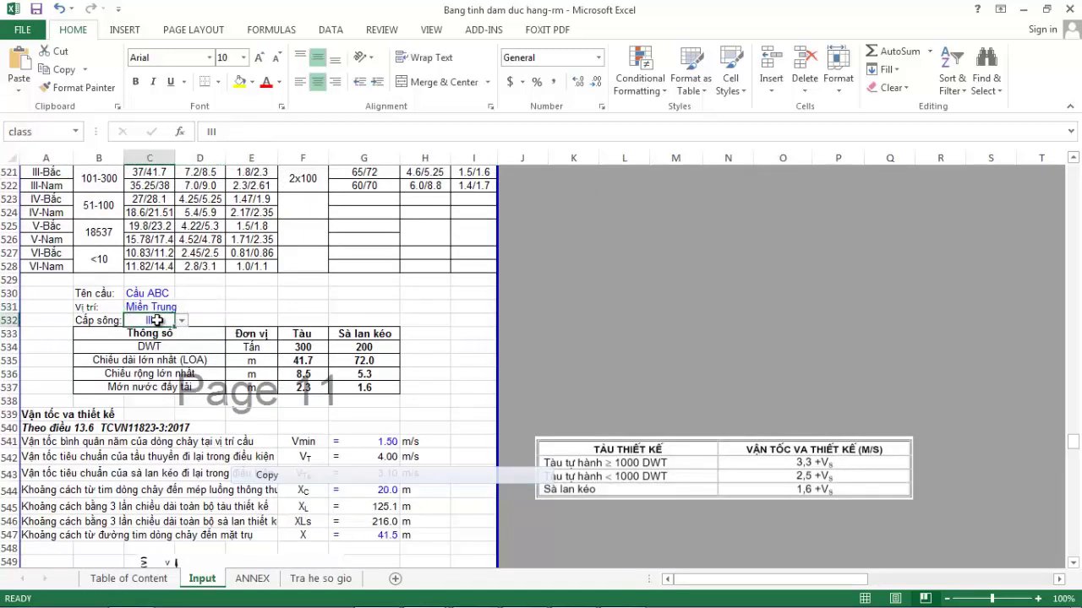
{"action": "left_click", "coordinate": [216, 312]}
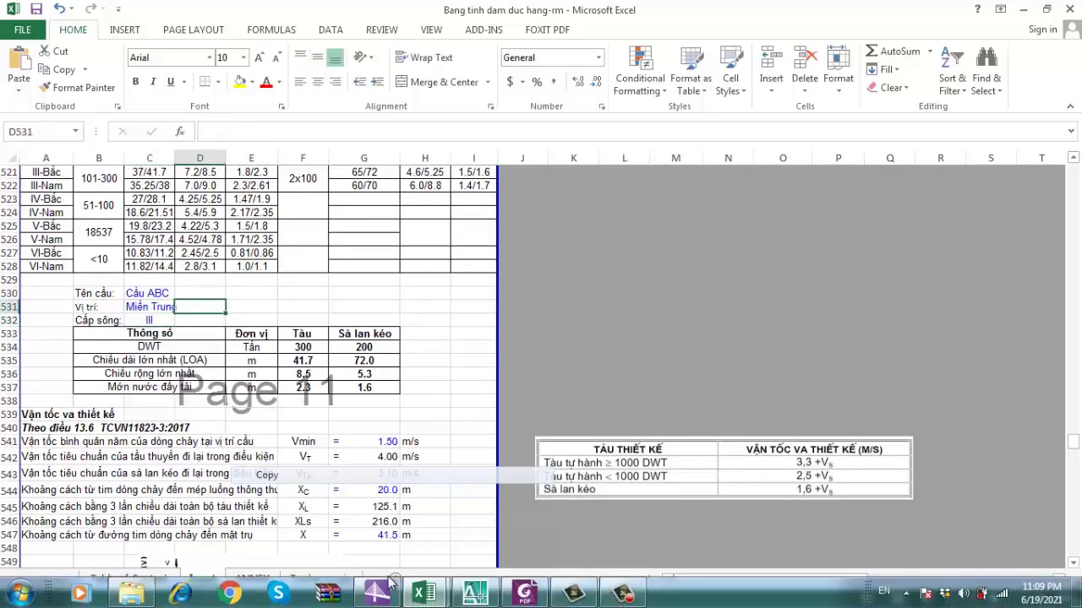
Step: Switch to the AutoCAD bridge elevation drawing and inspect the navigation clearance width dimension under span S11
{"action": "left_click", "coordinate": [473, 594]}
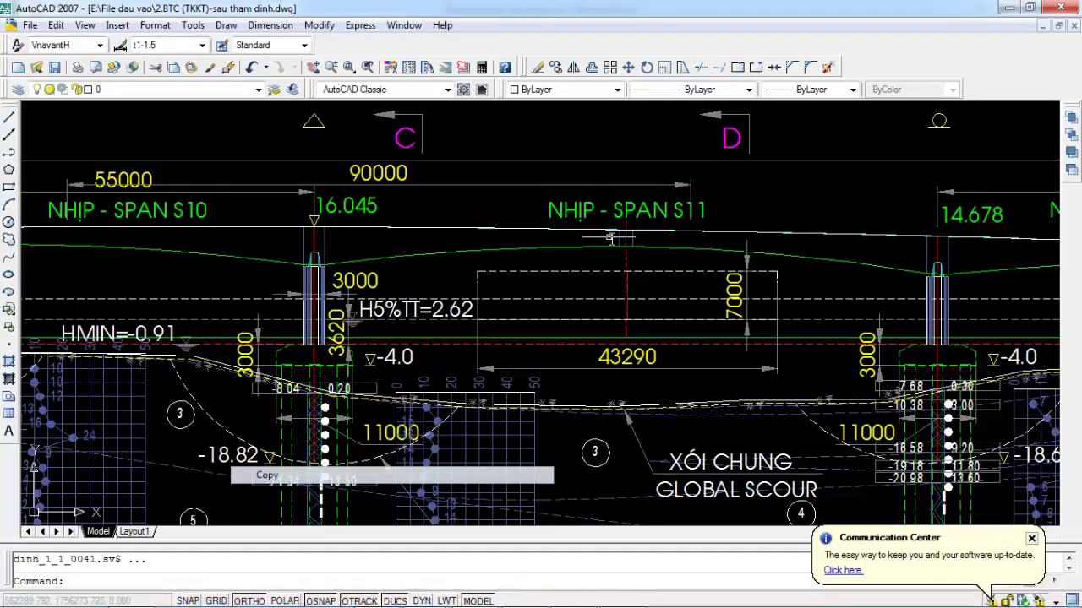
{"action": "scroll", "coordinate": [591, 405], "scroll_direction": "up", "scroll_amount": 2}
{"action": "scroll", "coordinate": [564, 393], "scroll_direction": "down", "scroll_amount": 2}
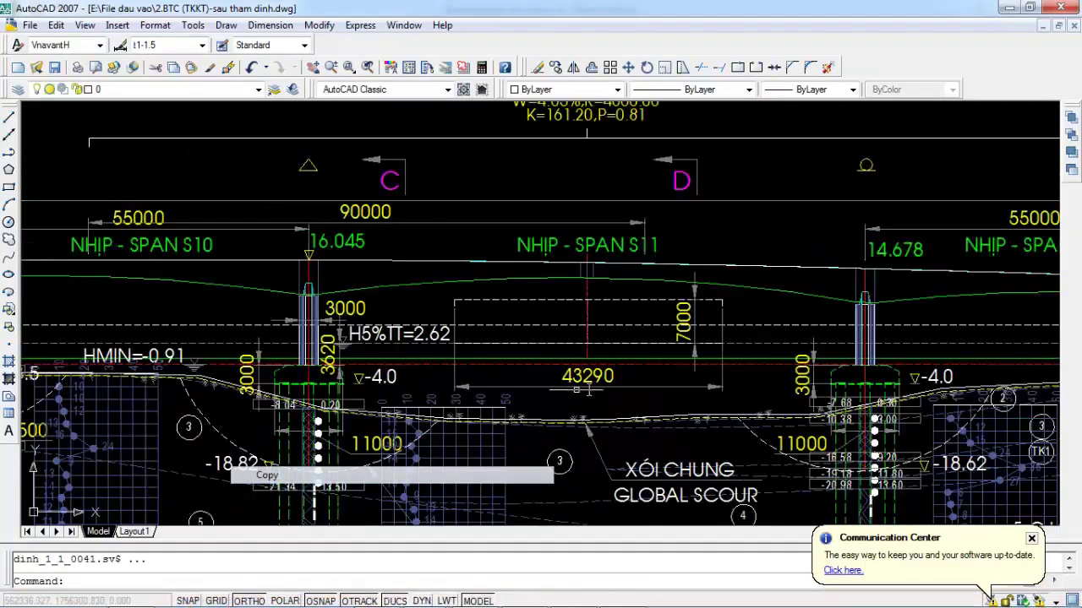
{"action": "left_click", "coordinate": [582, 390]}
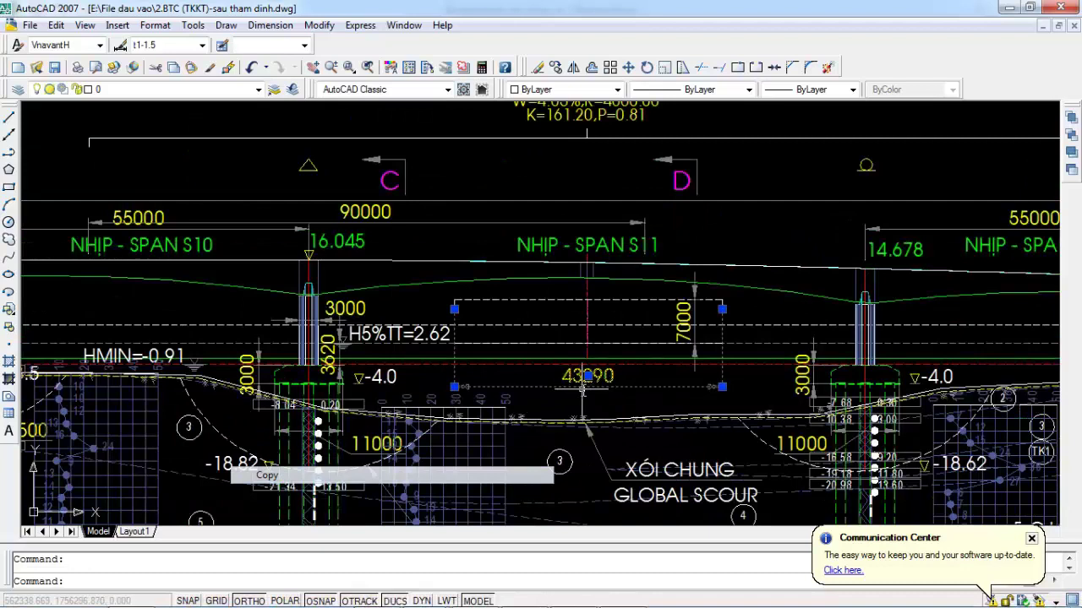
{"action": "key", "text": "Escape"}
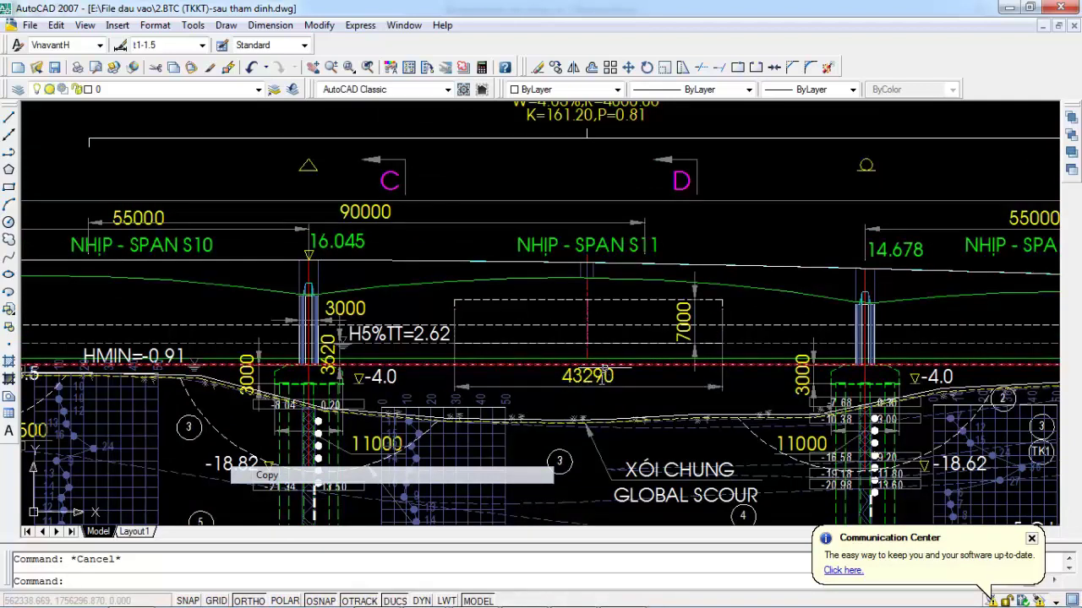
{"action": "type", "text": "ed"}
{"action": "key", "text": "Return"}
{"action": "key", "text": "Escape"}
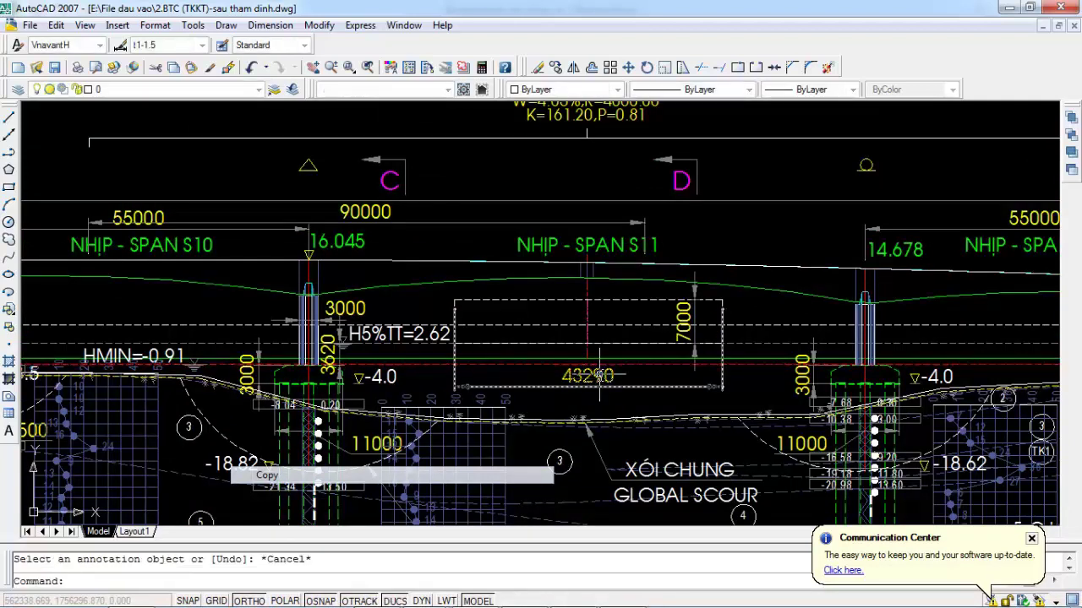
Step: Examine the clearance width dimension again and the navigation clearance between the two piers of span S11
{"action": "scroll", "coordinate": [627, 382], "scroll_direction": "up", "scroll_amount": 2}
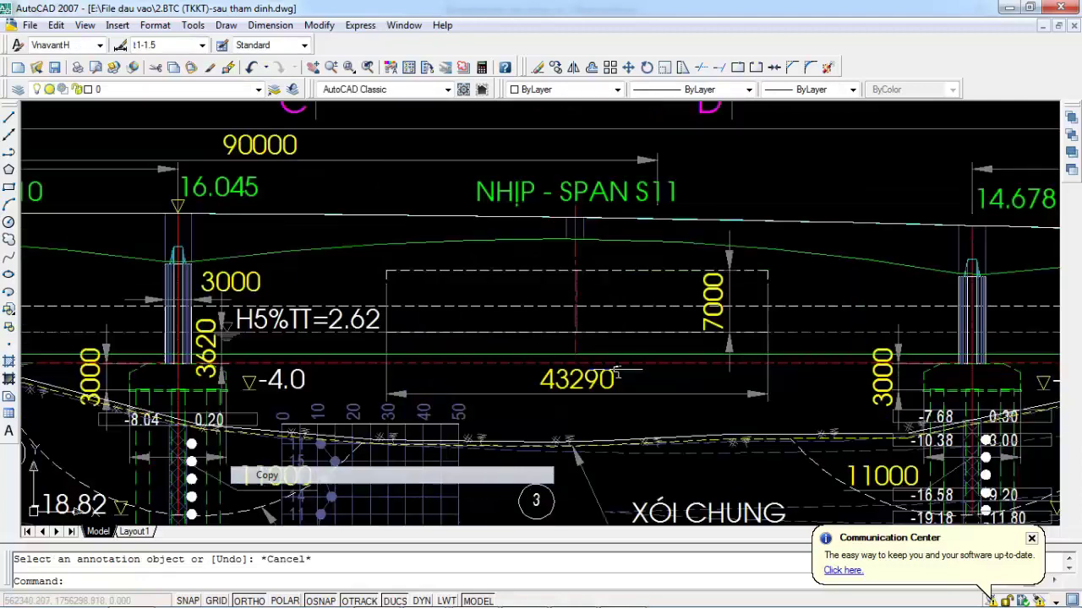
{"action": "left_click", "coordinate": [642, 376]}
{"action": "left_click", "coordinate": [527, 381]}
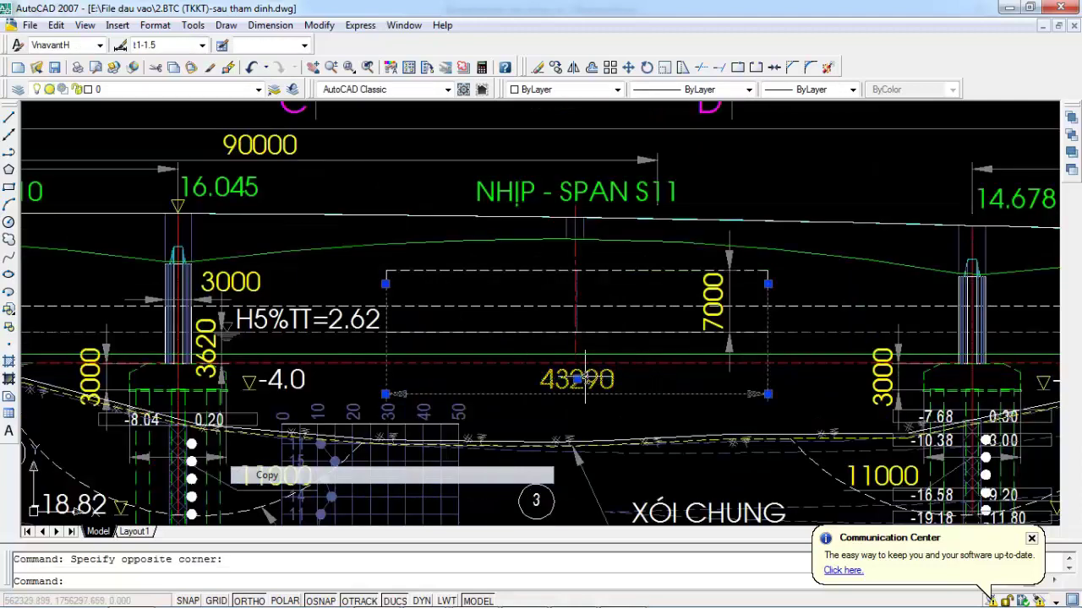
{"action": "key", "text": "Escape"}
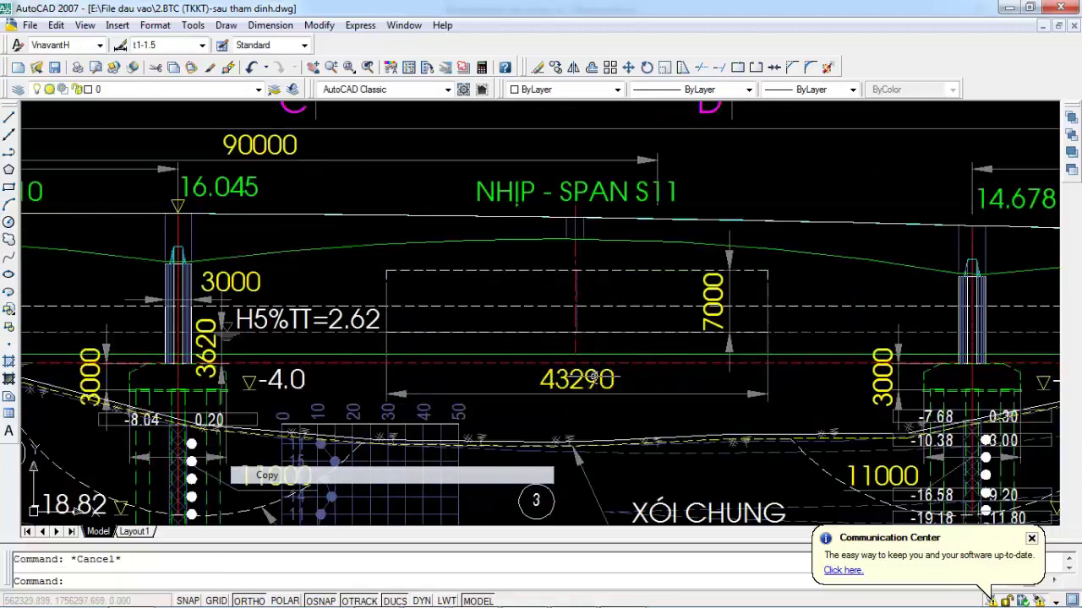
{"action": "scroll", "coordinate": [559, 372], "scroll_direction": "down", "scroll_amount": 2}
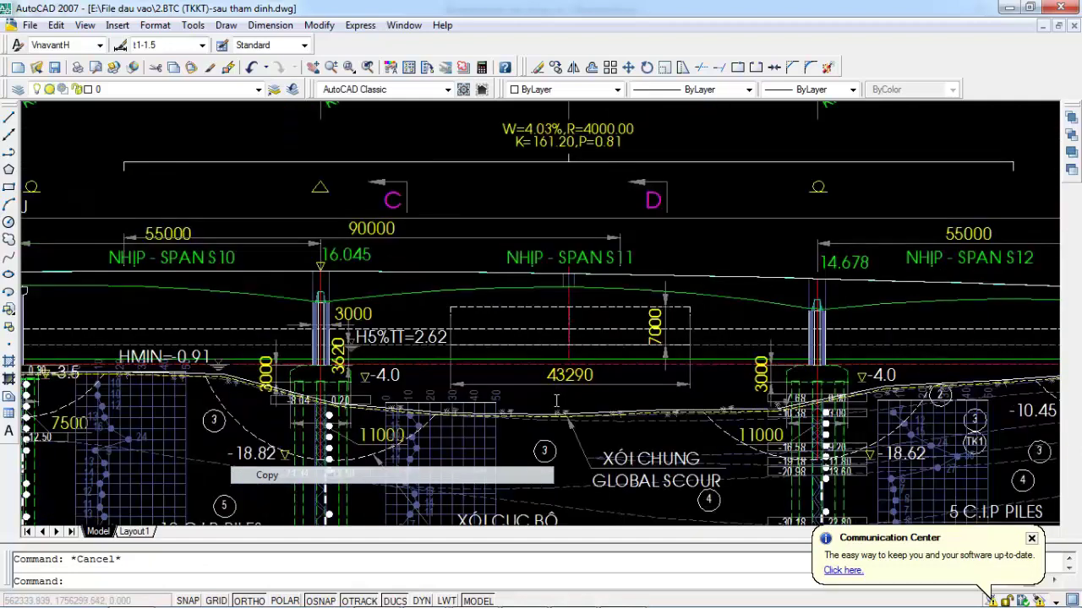
{"action": "scroll", "coordinate": [557, 401], "scroll_direction": "down", "scroll_amount": 2}
{"action": "scroll", "coordinate": [561, 315], "scroll_direction": "up", "scroll_amount": 3}
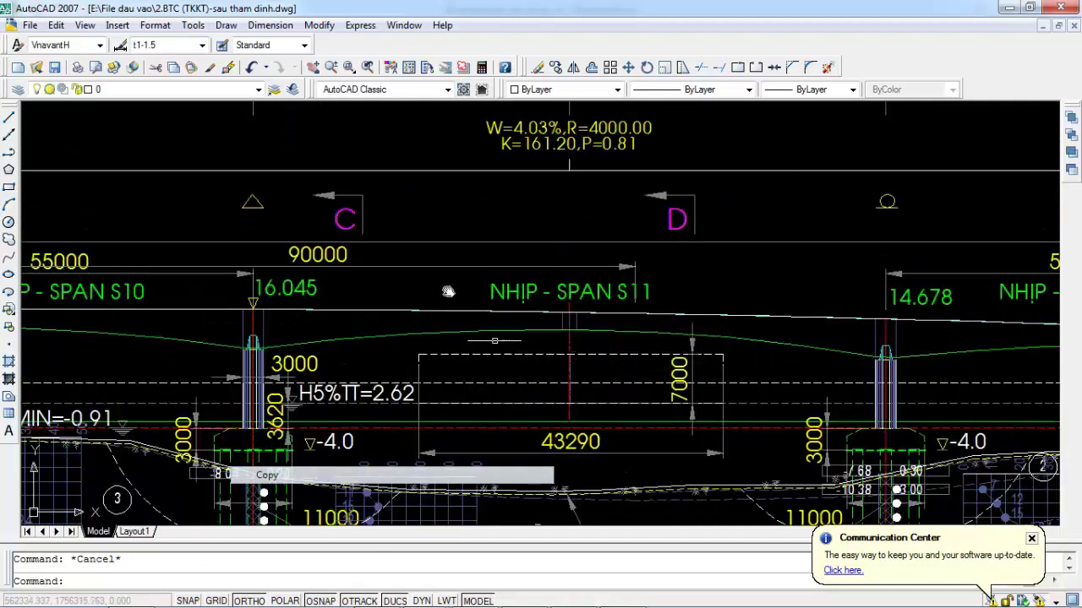
{"action": "left_click_drag", "start_coordinate": [447, 293], "coordinate": [404, 244]}
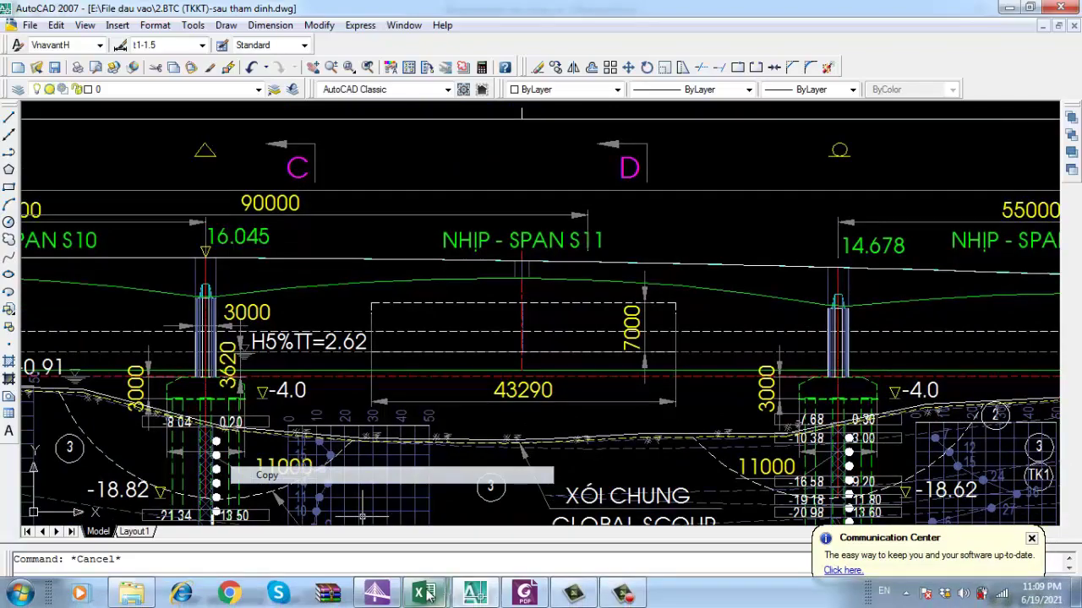
Step: Return to the Bang tinh dam duc hang-rm workbook and review the design vessel parameter table for Cầu ABC
{"action": "mouse_move", "coordinate": [423, 594]}
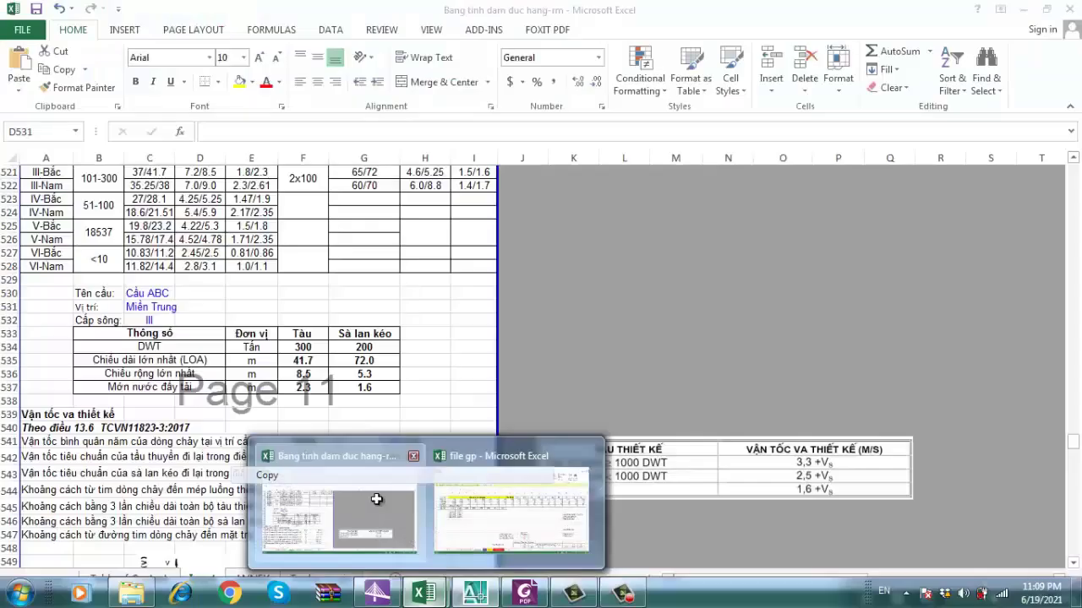
{"action": "left_click", "coordinate": [388, 511]}
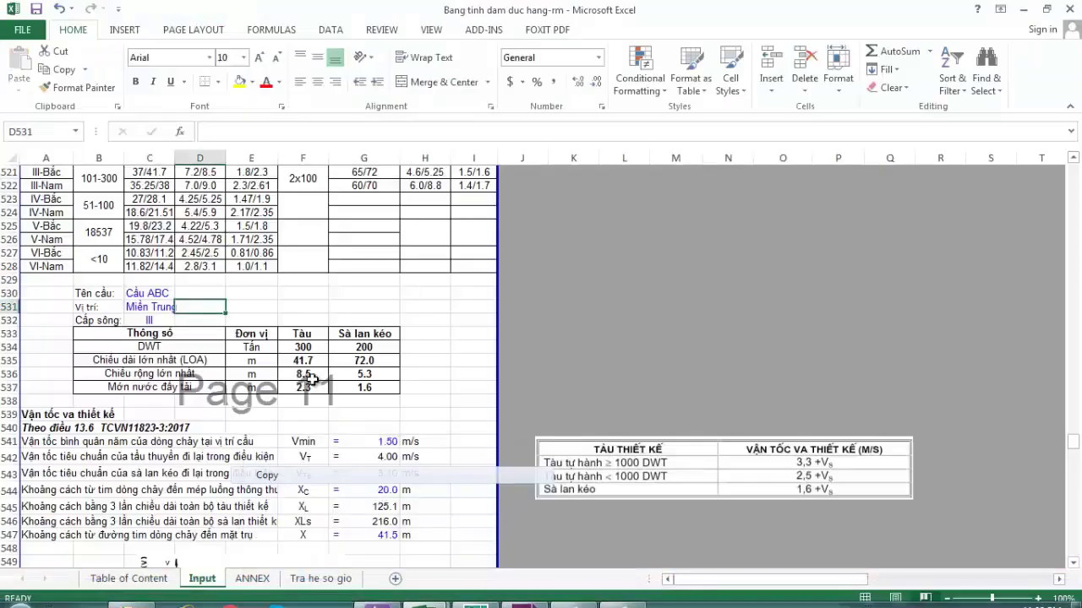
{"action": "scroll", "coordinate": [269, 393], "scroll_direction": "down", "scroll_amount": 1}
{"action": "scroll", "coordinate": [261, 388], "scroll_direction": "up", "scroll_amount": 1}
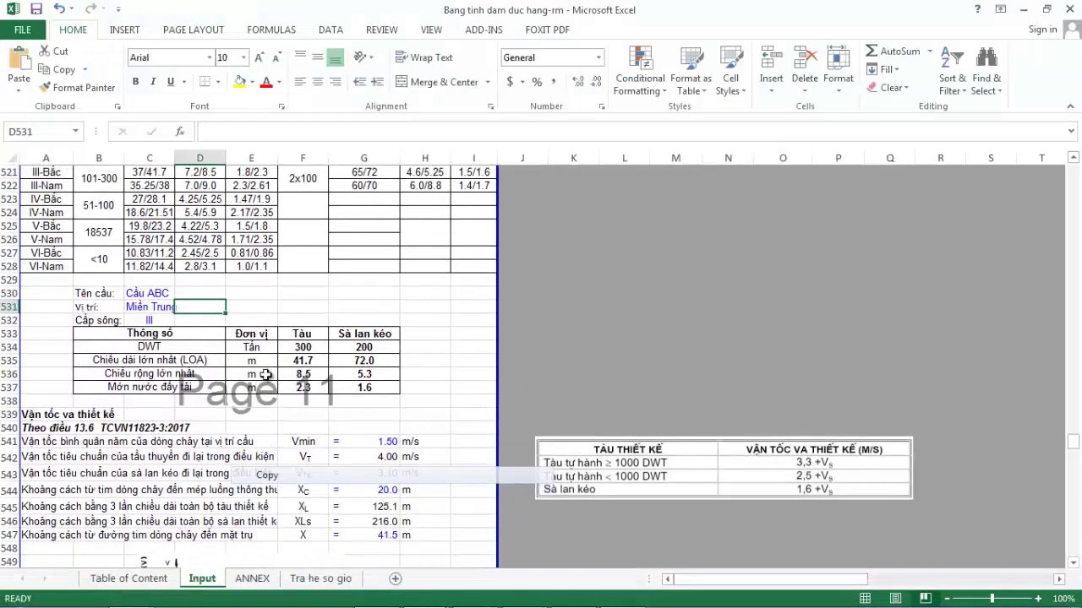
{"action": "left_click", "coordinate": [267, 361]}
{"action": "left_click", "coordinate": [316, 308]}
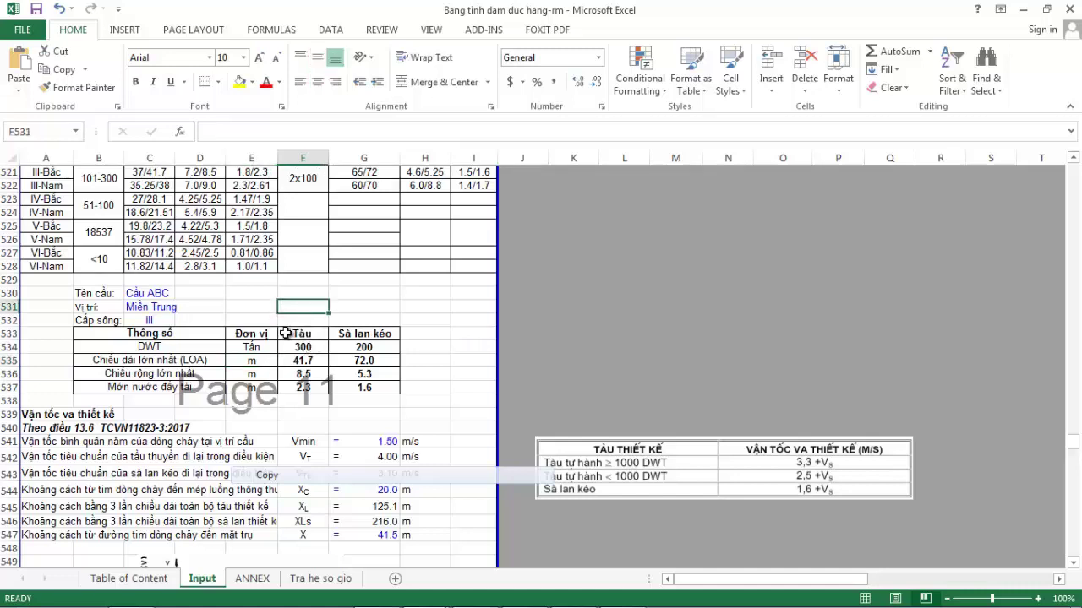
Step: Try Miền Bắc as the bridge location, and set the location back to Miền Trung
{"action": "left_click", "coordinate": [148, 307]}
{"action": "left_click", "coordinate": [180, 307]}
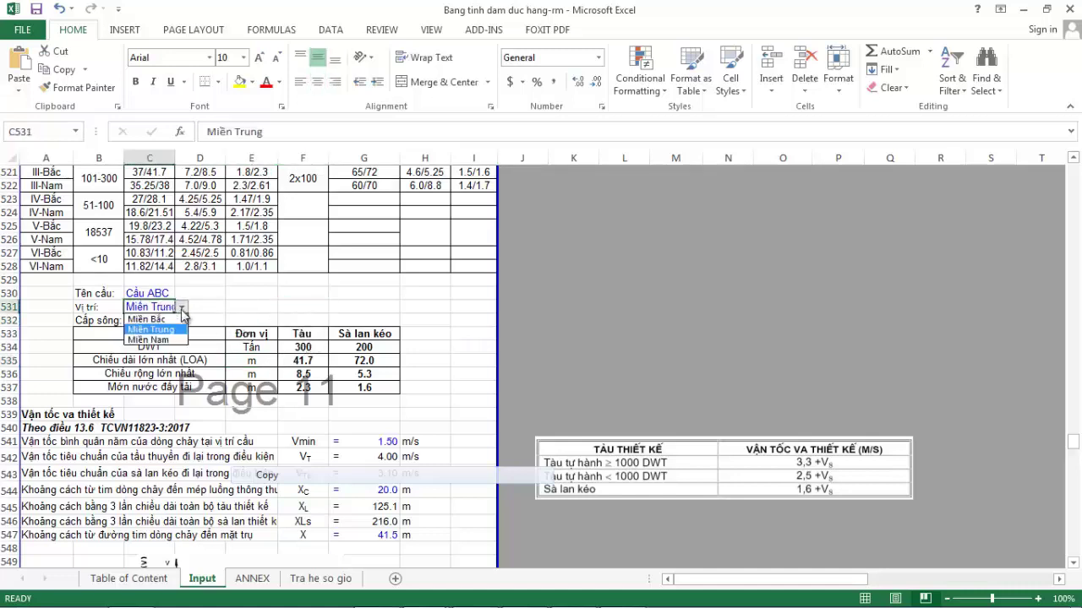
{"action": "left_click", "coordinate": [165, 321]}
{"action": "left_click", "coordinate": [181, 307]}
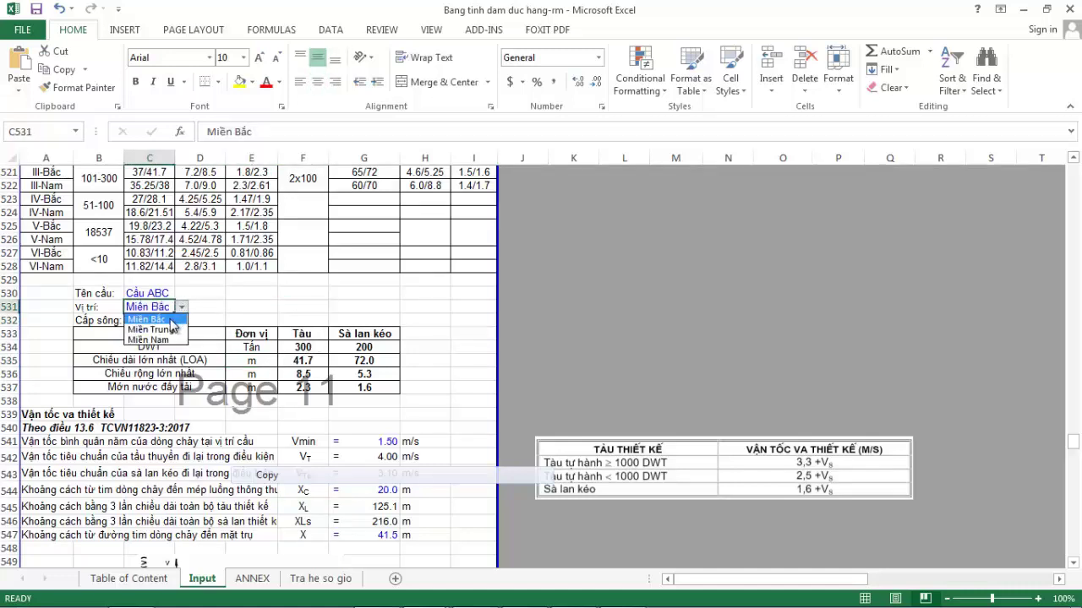
{"action": "left_click", "coordinate": [165, 330]}
Step: Check the available river classes and examine the ship and towed barge tonnage, length, width and draft parameters
{"action": "left_click", "coordinate": [158, 321]}
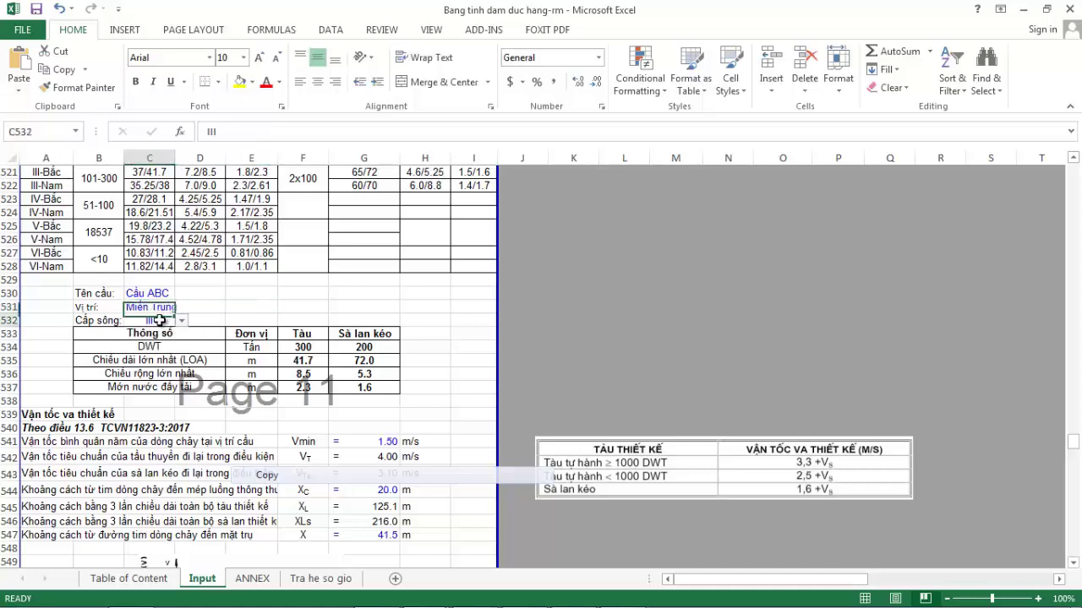
{"action": "left_click", "coordinate": [181, 322]}
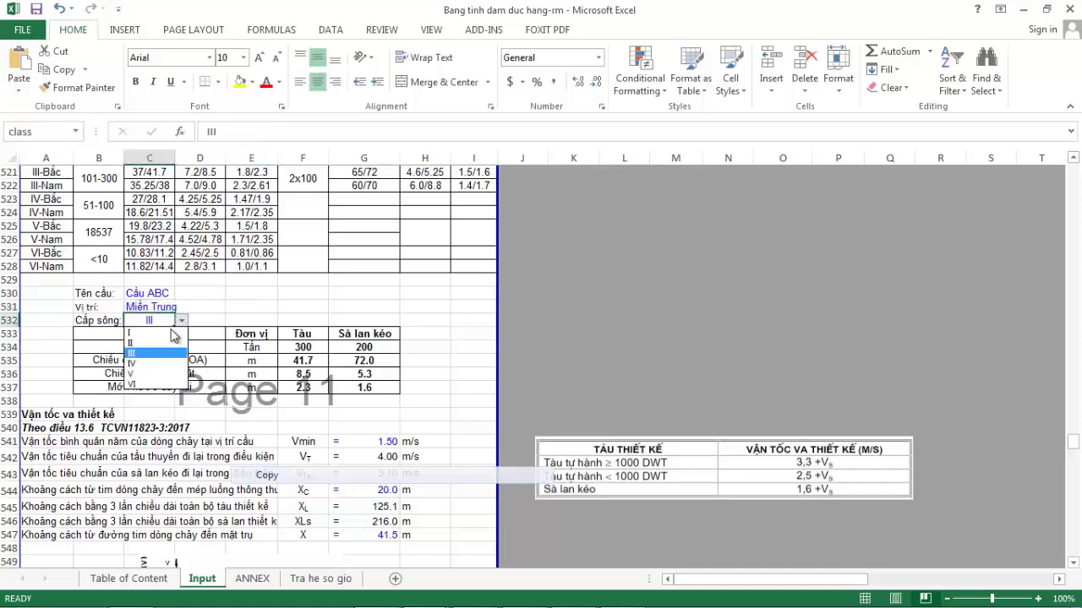
{"action": "left_click", "coordinate": [294, 295]}
{"action": "left_click", "coordinate": [267, 335]}
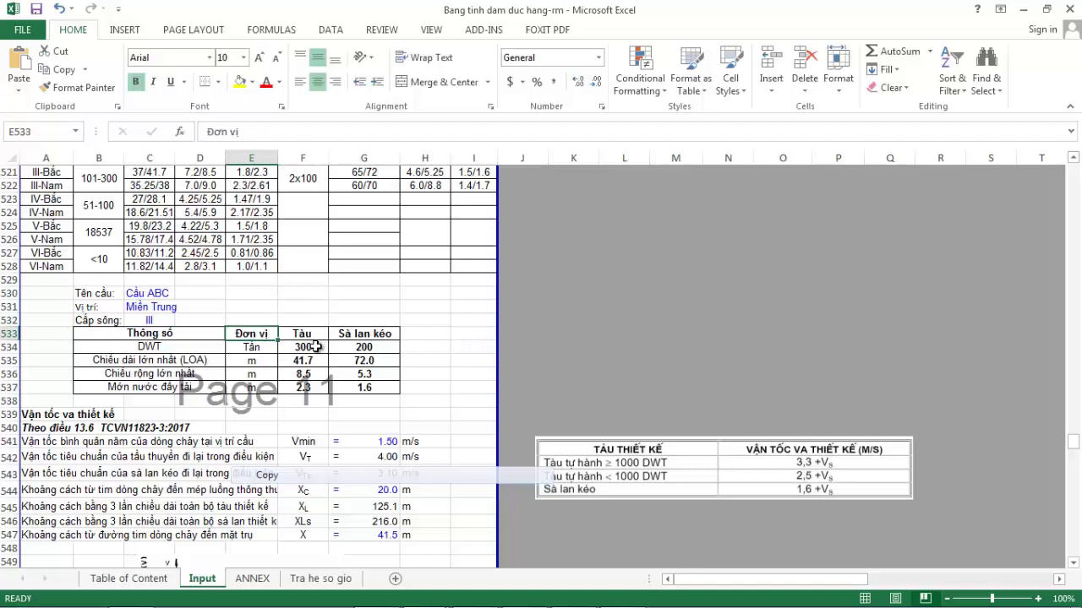
{"action": "left_click", "coordinate": [316, 347]}
{"action": "left_click", "coordinate": [363, 310]}
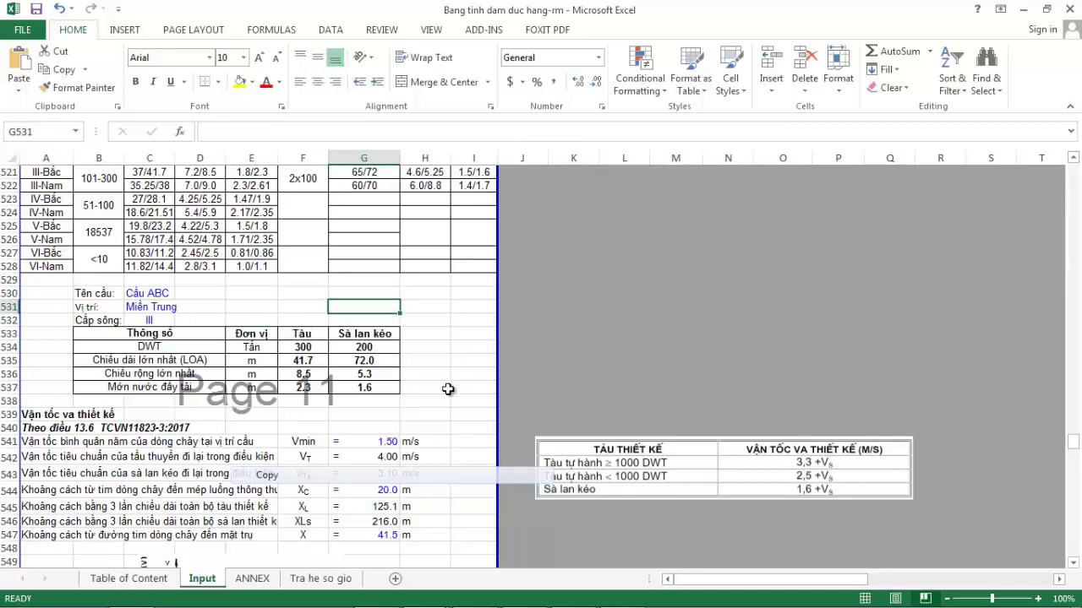
{"action": "left_click", "coordinate": [411, 386]}
{"action": "scroll", "coordinate": [397, 385], "scroll_direction": "down", "scroll_amount": 1}
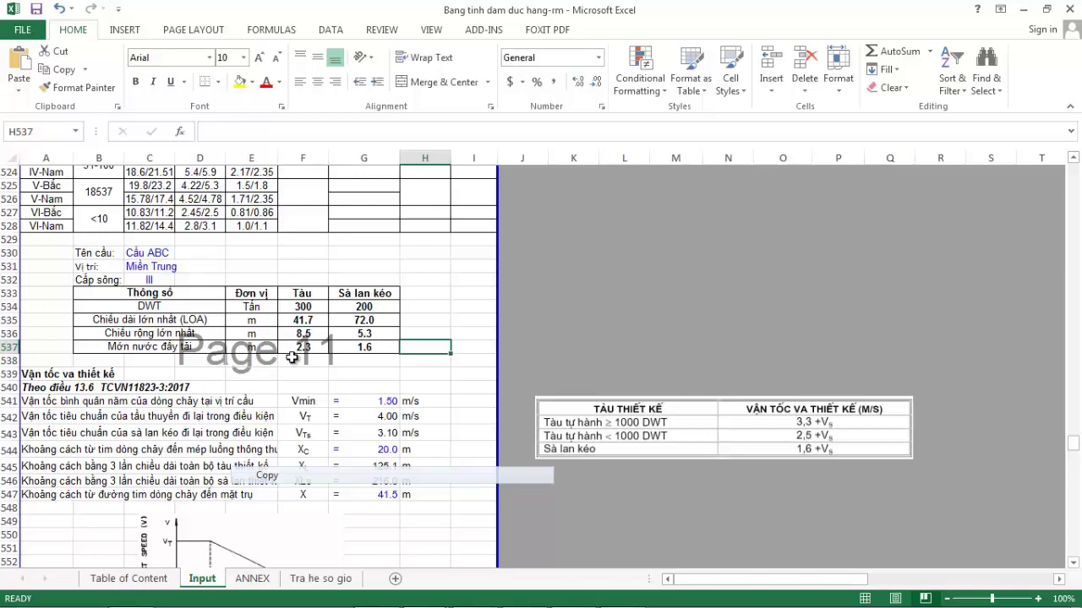
Step: Review the Vận tốc va thiết kế section of the Input sheet and the mean annual current velocity Vmin at the bridge
{"action": "left_click", "coordinate": [347, 361]}
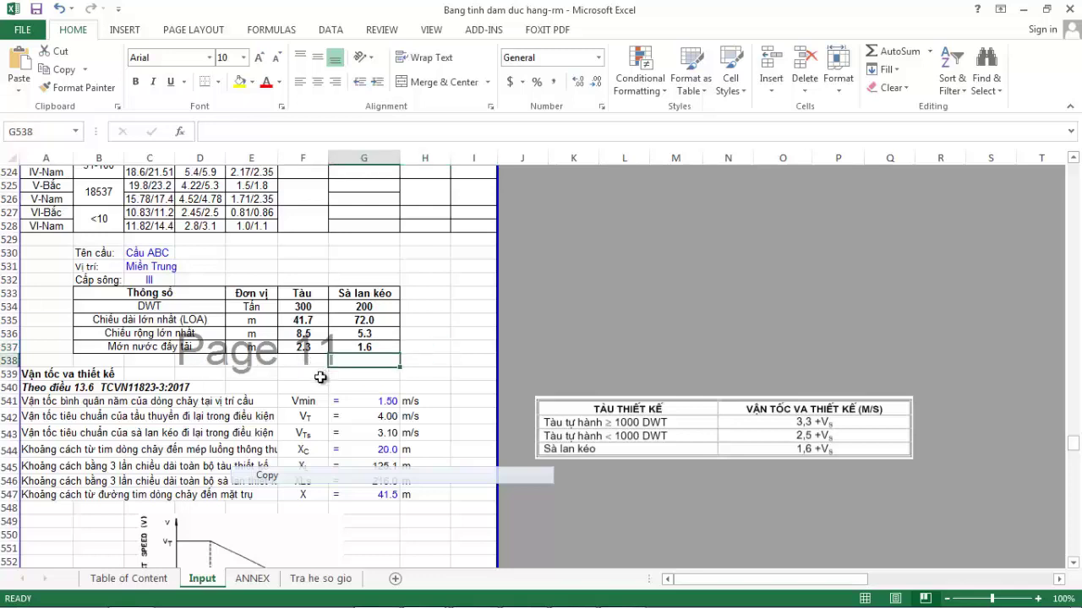
{"action": "scroll", "coordinate": [304, 376], "scroll_direction": "down", "scroll_amount": 1}
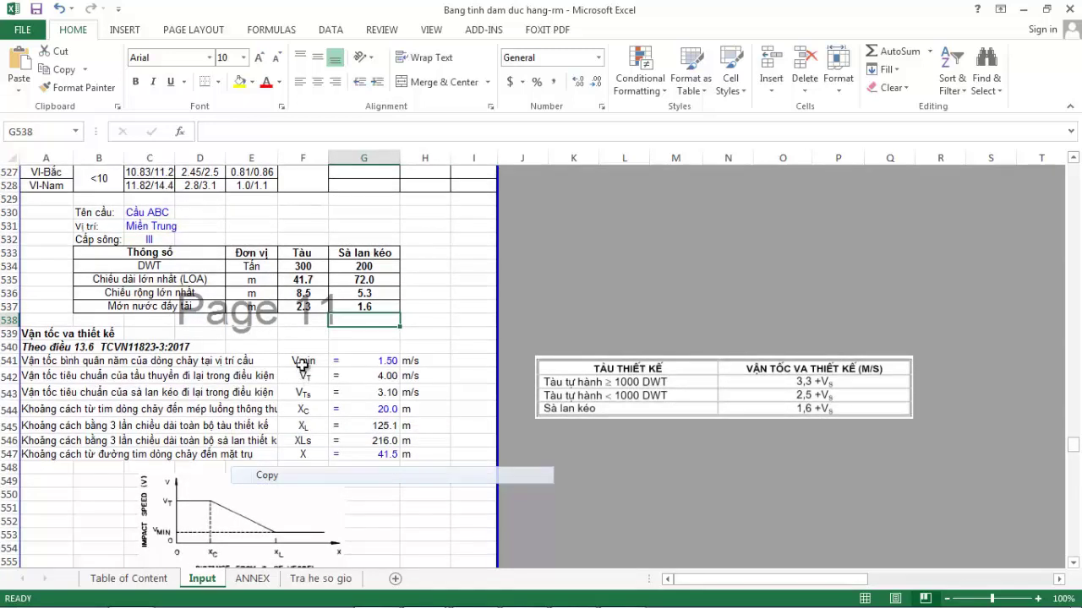
{"action": "scroll", "coordinate": [302, 363], "scroll_direction": "down", "scroll_amount": 1}
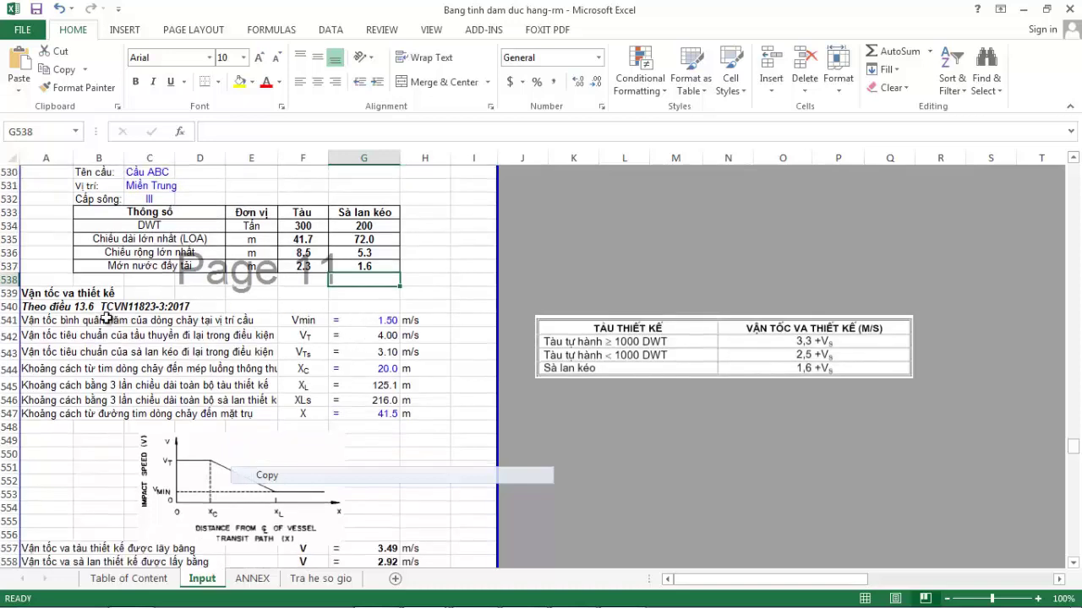
{"action": "left_click", "coordinate": [46, 320]}
{"action": "left_click", "coordinate": [352, 306]}
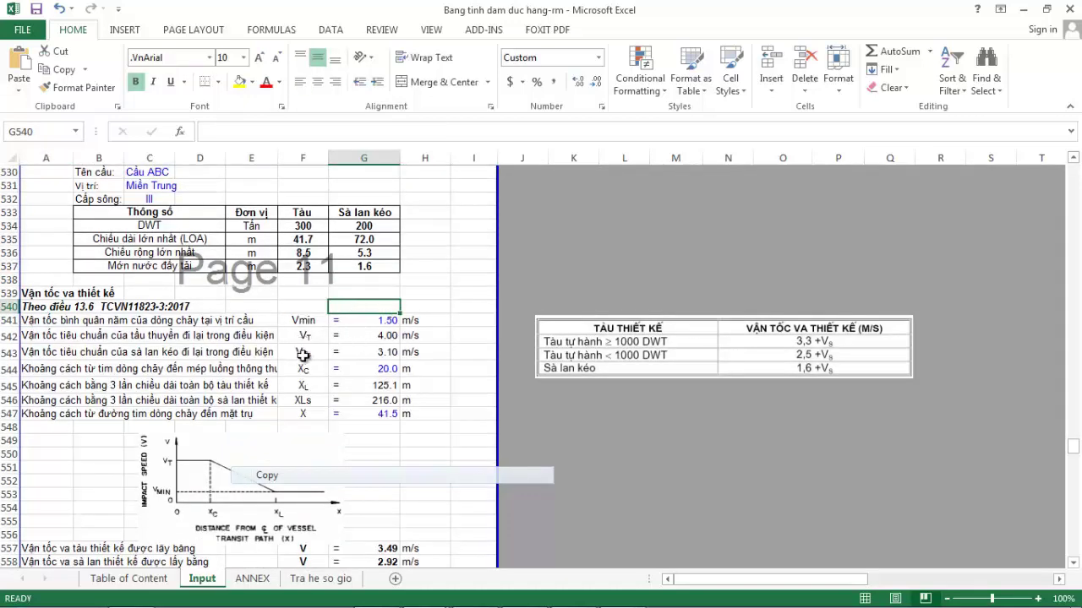
{"action": "left_click", "coordinate": [398, 318]}
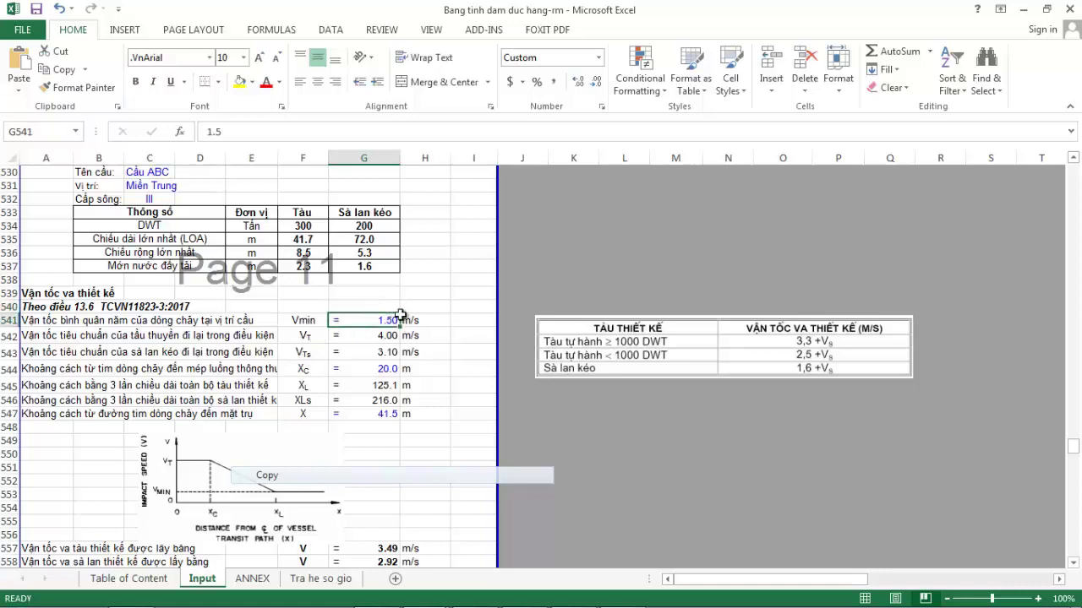
{"action": "left_click", "coordinate": [441, 319]}
{"action": "left_click", "coordinate": [438, 307]}
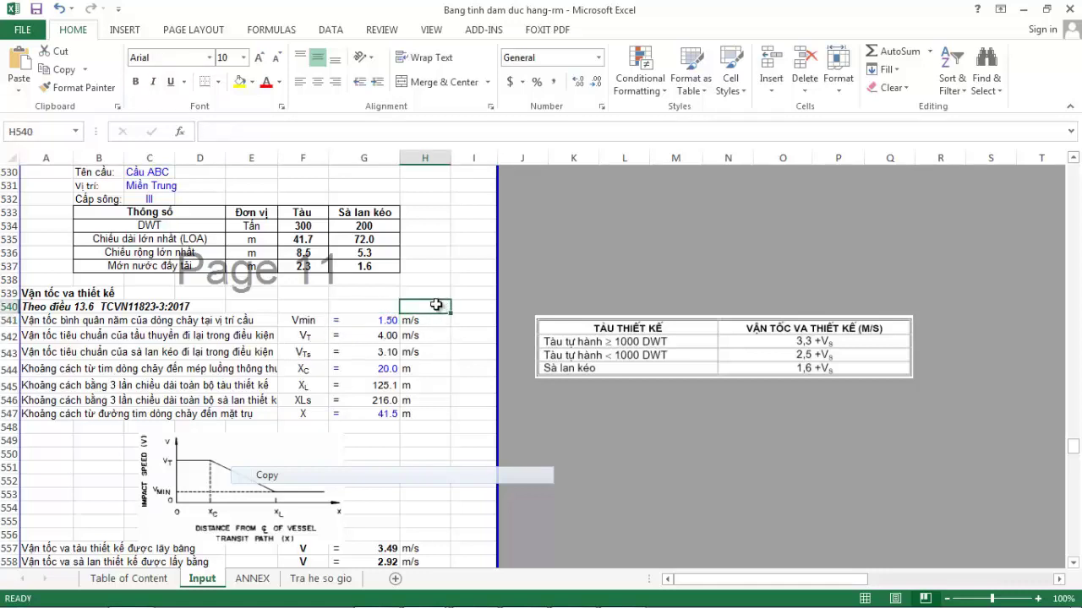
Step: Examine the standard ship speed VT and the reference table of design impact velocities for self-propelled ships and towed barges
{"action": "left_click", "coordinate": [50, 336]}
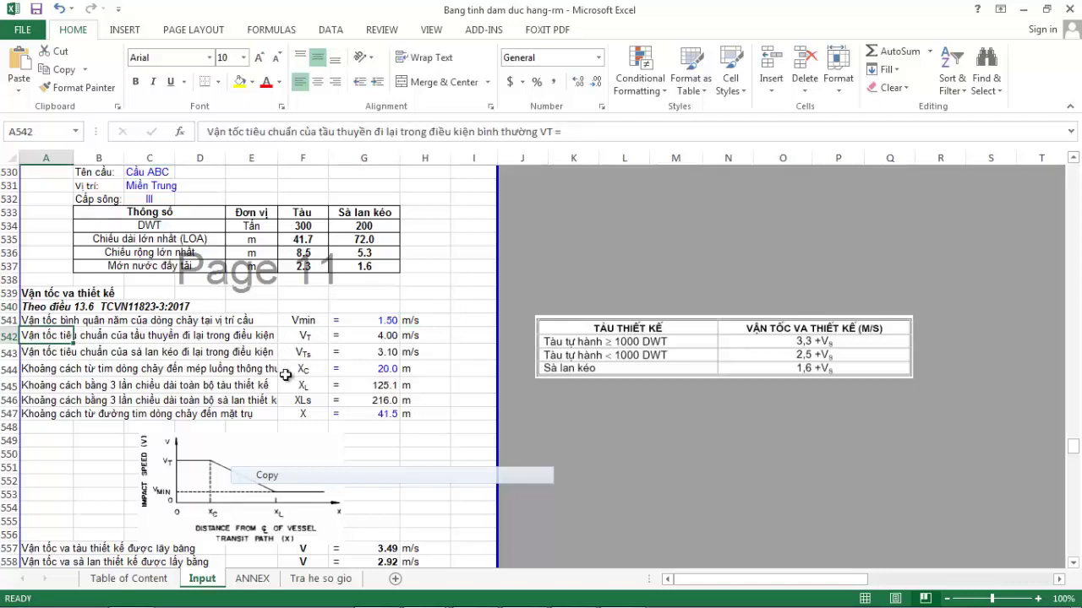
{"action": "left_click", "coordinate": [461, 332]}
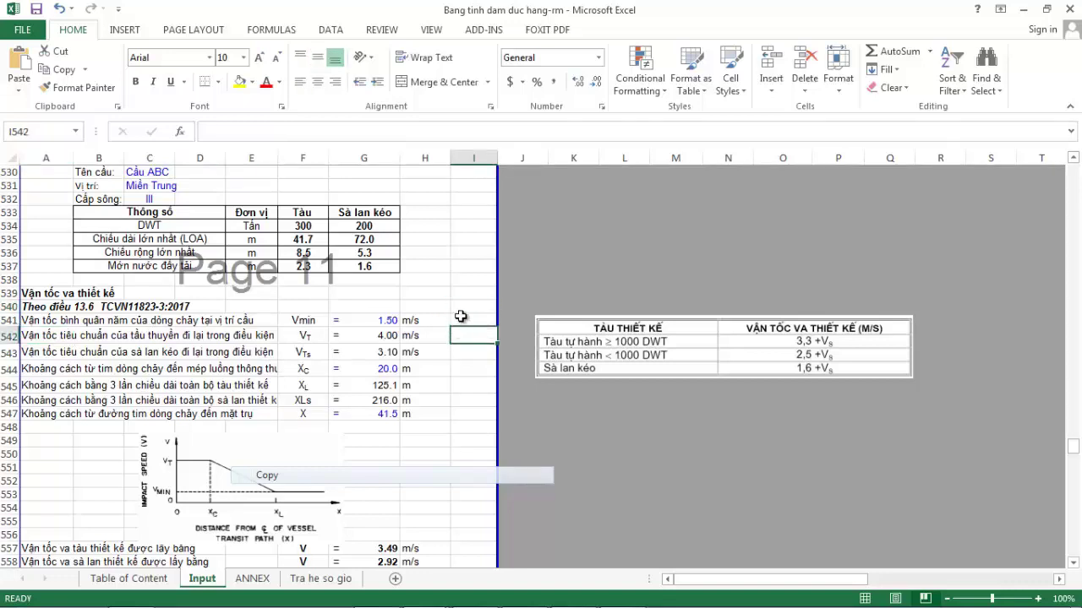
{"action": "left_click", "coordinate": [460, 316]}
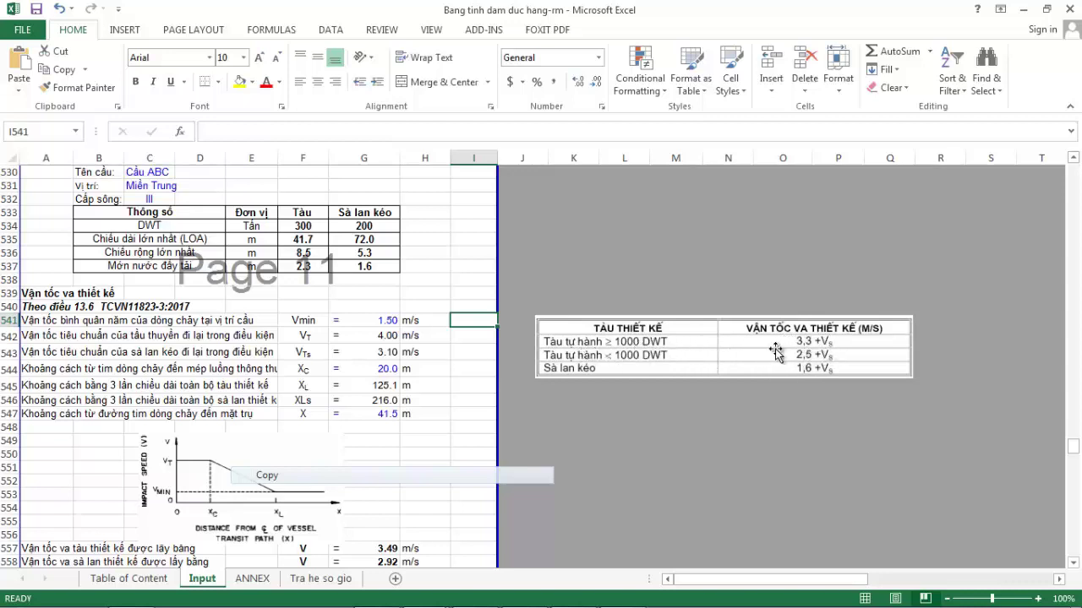
{"action": "left_click", "coordinate": [758, 425]}
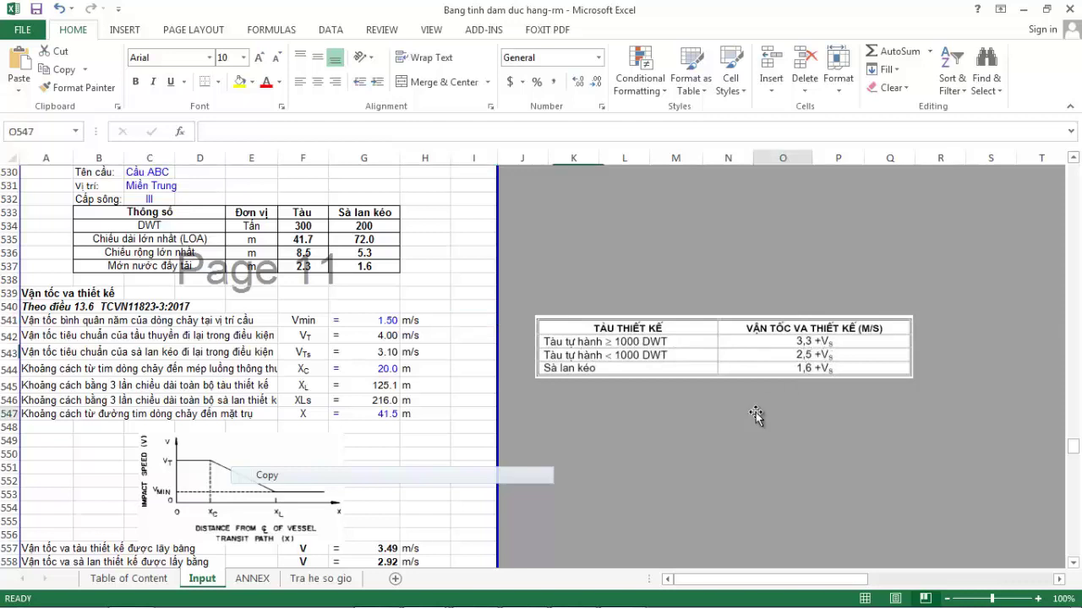
{"action": "left_click", "coordinate": [671, 427]}
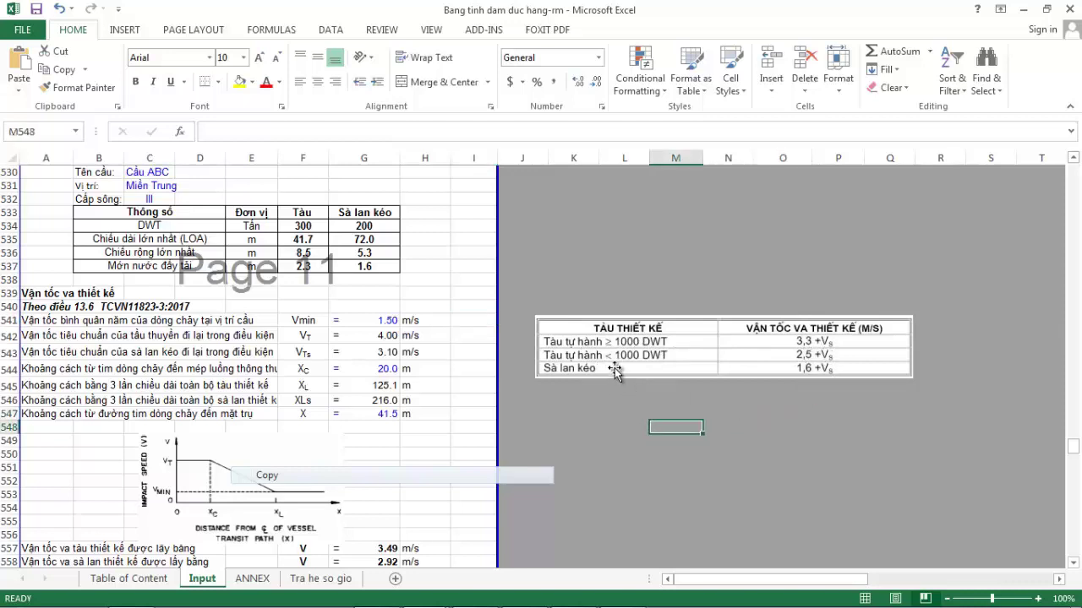
{"action": "left_click", "coordinate": [776, 414]}
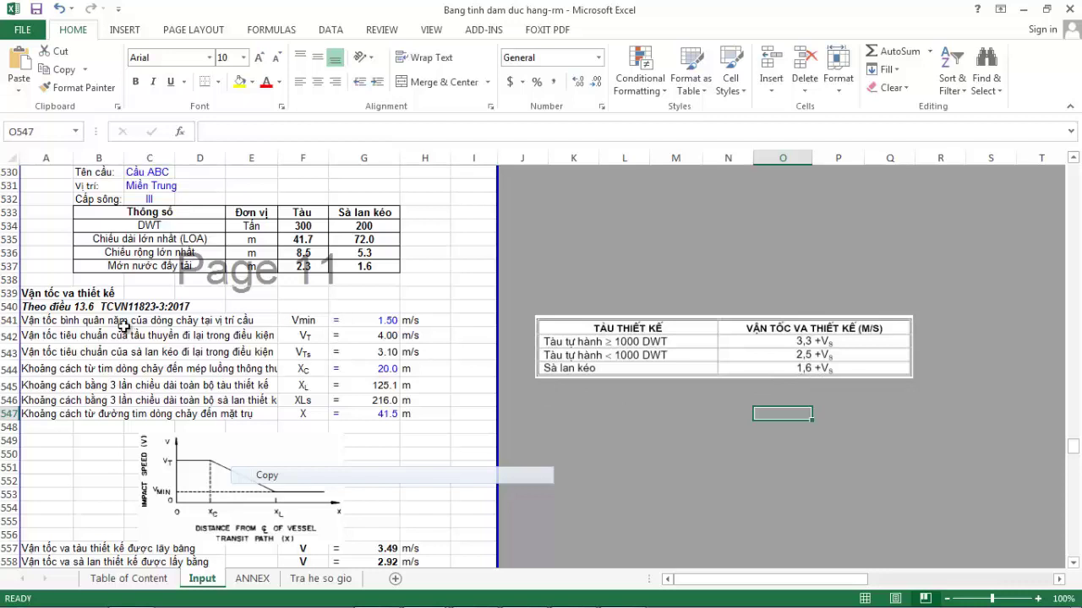
{"action": "left_click", "coordinate": [49, 335]}
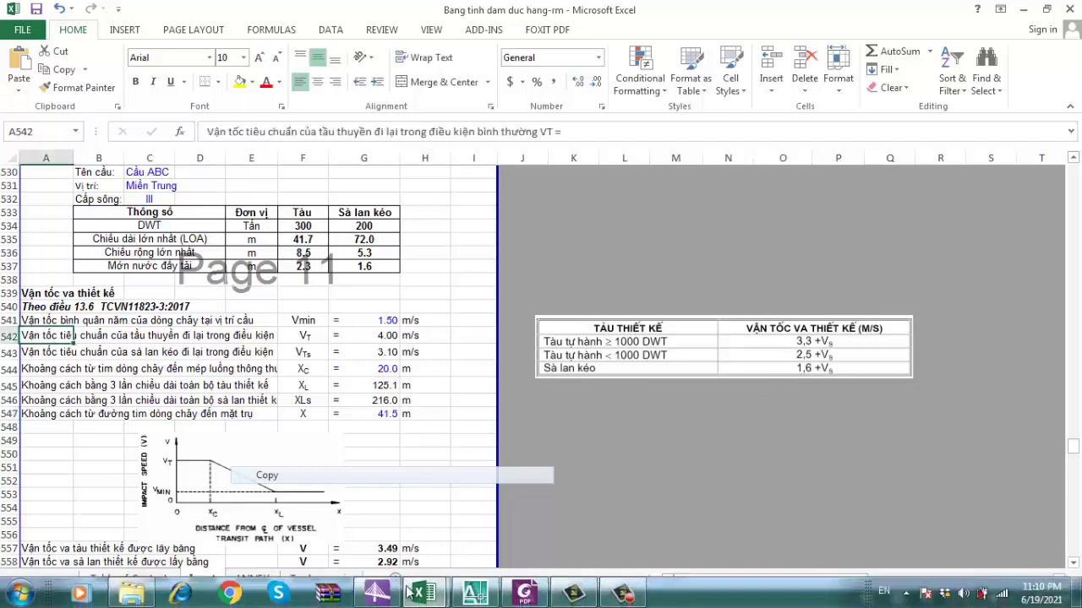
Step: Switch to the TCVN 11823-3:2017 PDF in Foxit PhantomPDF and find section 13.6 on design impact velocity
{"action": "left_click", "coordinate": [525, 593]}
{"action": "scroll", "coordinate": [526, 344], "scroll_direction": "up", "scroll_amount": 2}
{"action": "scroll", "coordinate": [507, 359], "scroll_direction": "down", "scroll_amount": 10}
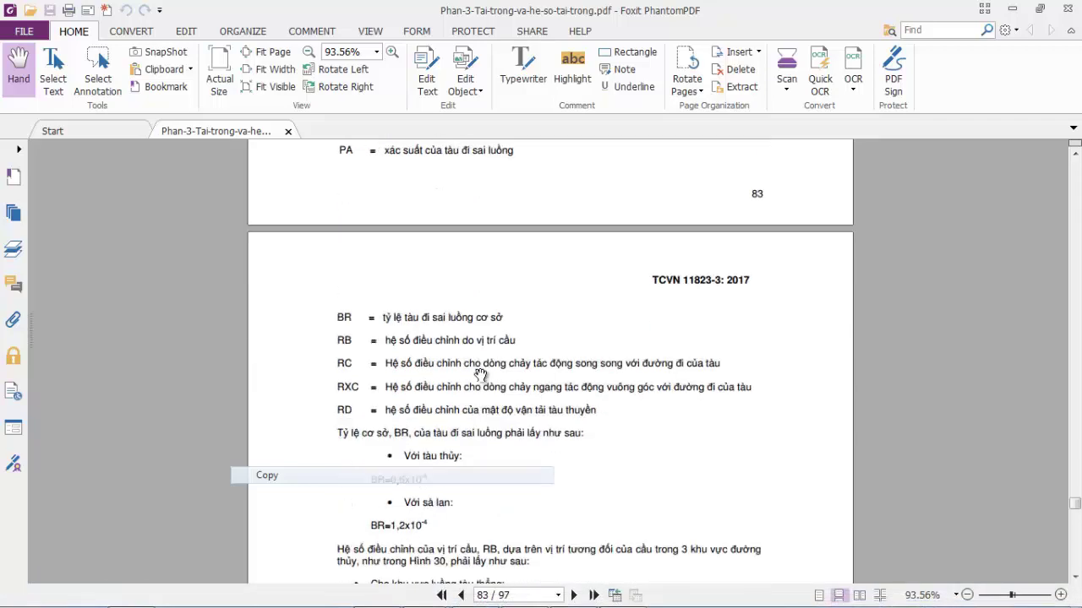
{"action": "scroll", "coordinate": [480, 376], "scroll_direction": "down", "scroll_amount": 18}
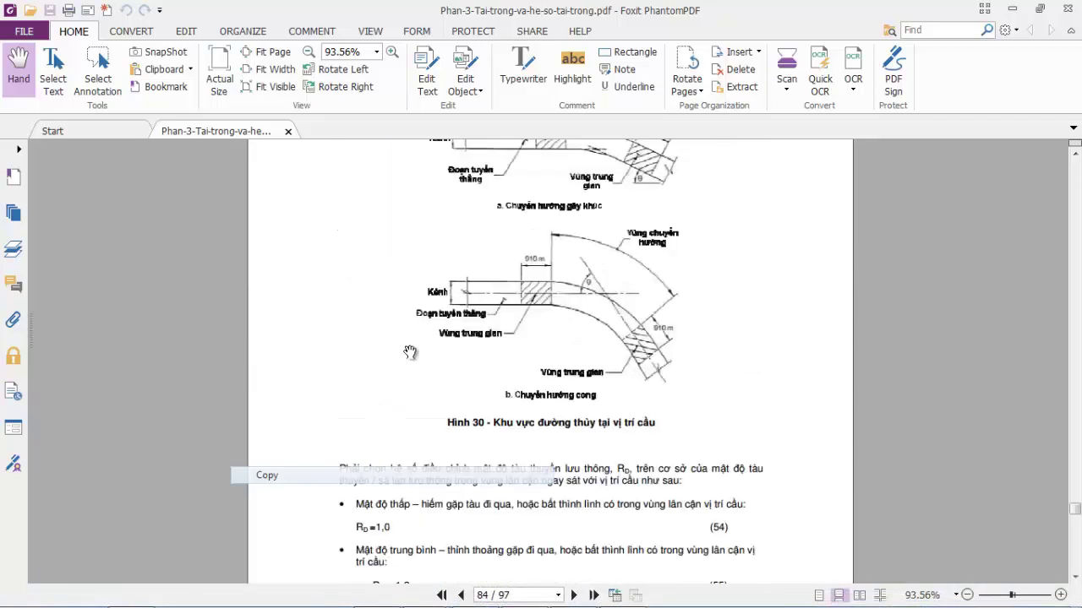
{"action": "scroll", "coordinate": [421, 359], "scroll_direction": "down", "scroll_amount": 20}
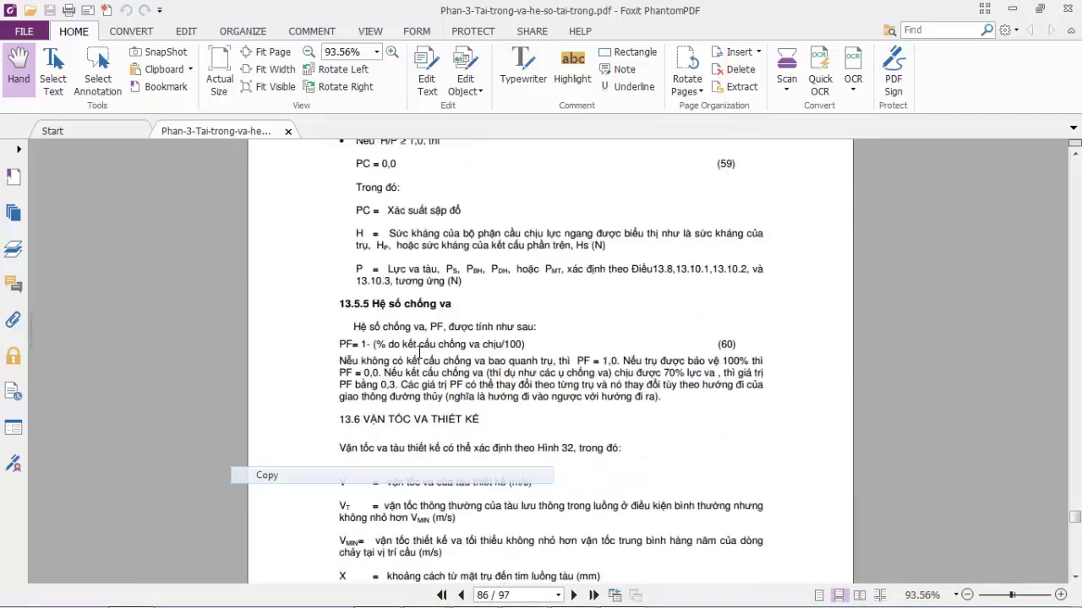
{"action": "scroll", "coordinate": [419, 351], "scroll_direction": "up", "scroll_amount": 1}
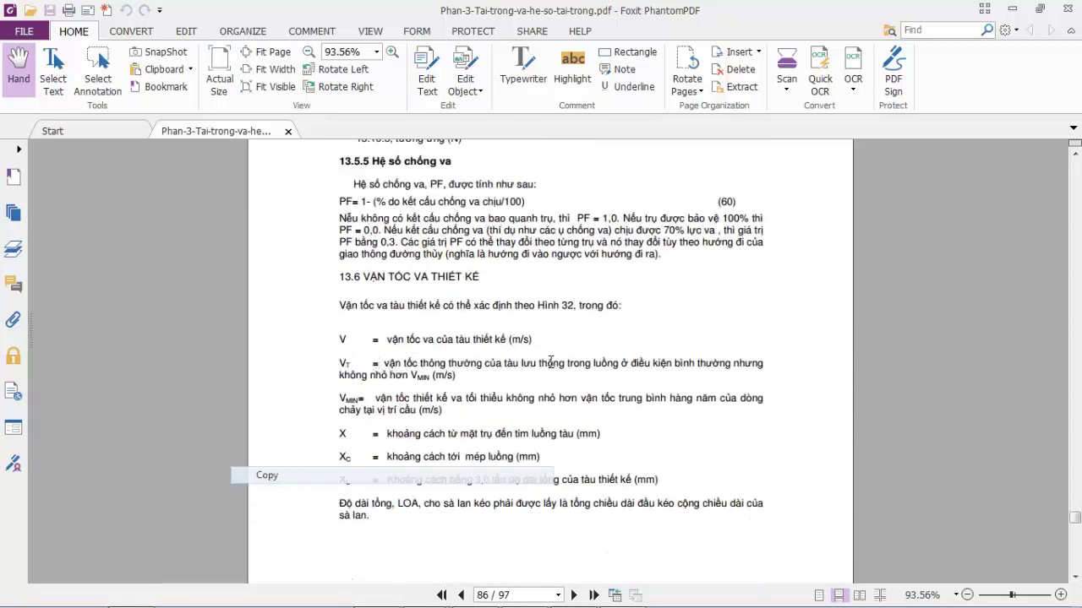
Step: Read the definitions of VT and VMIN in section 13.6, highlighting the normal navigation condition and minimum velocity wording
{"action": "left_click_drag", "start_coordinate": [521, 364], "coordinate": [731, 369]}
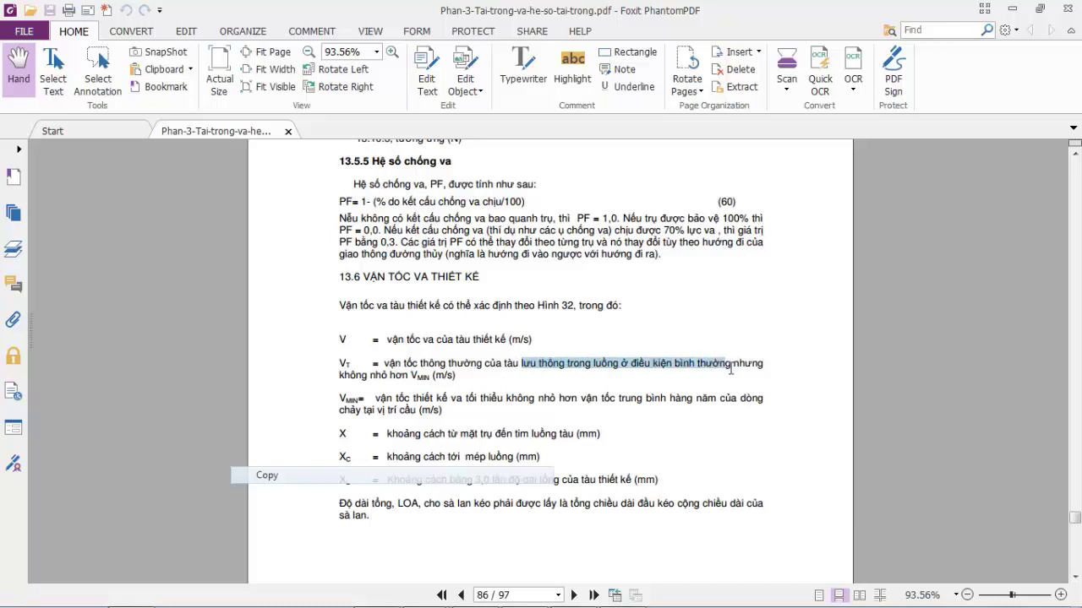
{"action": "left_click", "coordinate": [559, 372]}
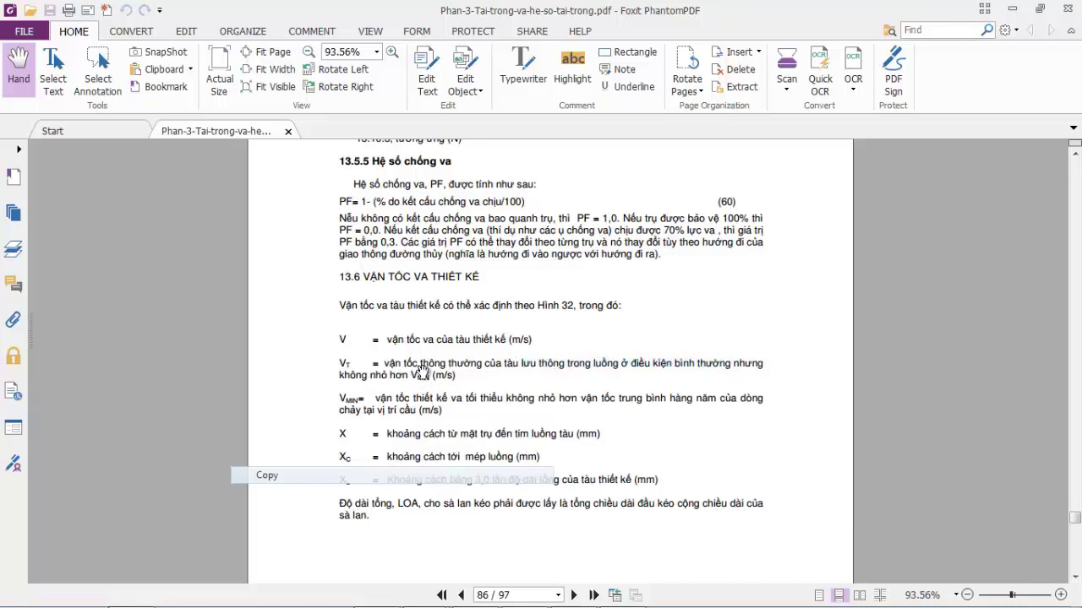
{"action": "scroll", "coordinate": [439, 380], "scroll_direction": "down", "scroll_amount": 1}
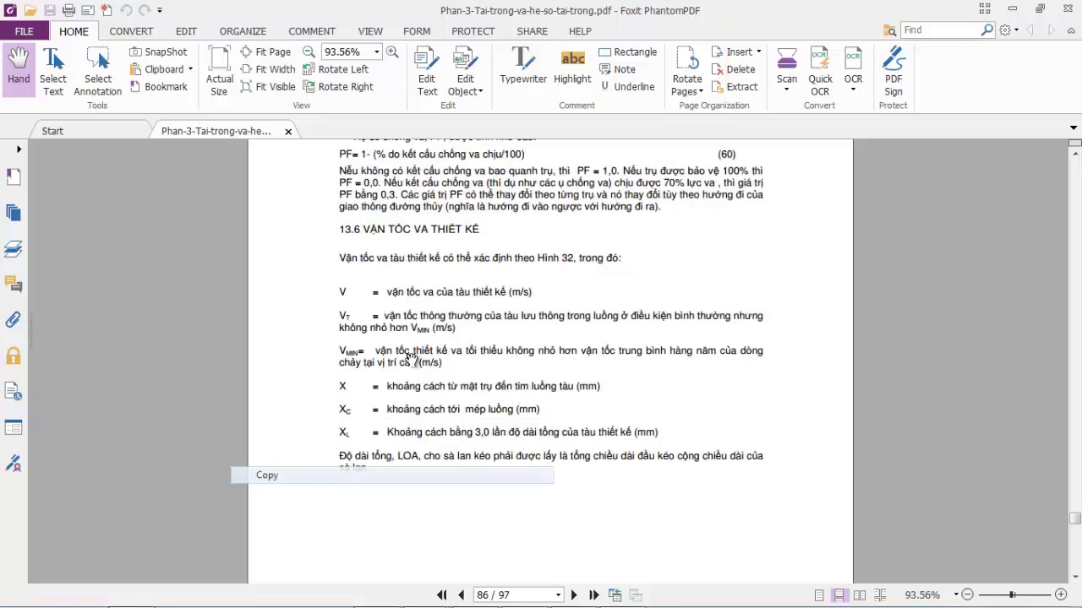
{"action": "scroll", "coordinate": [412, 359], "scroll_direction": "up", "scroll_amount": 1}
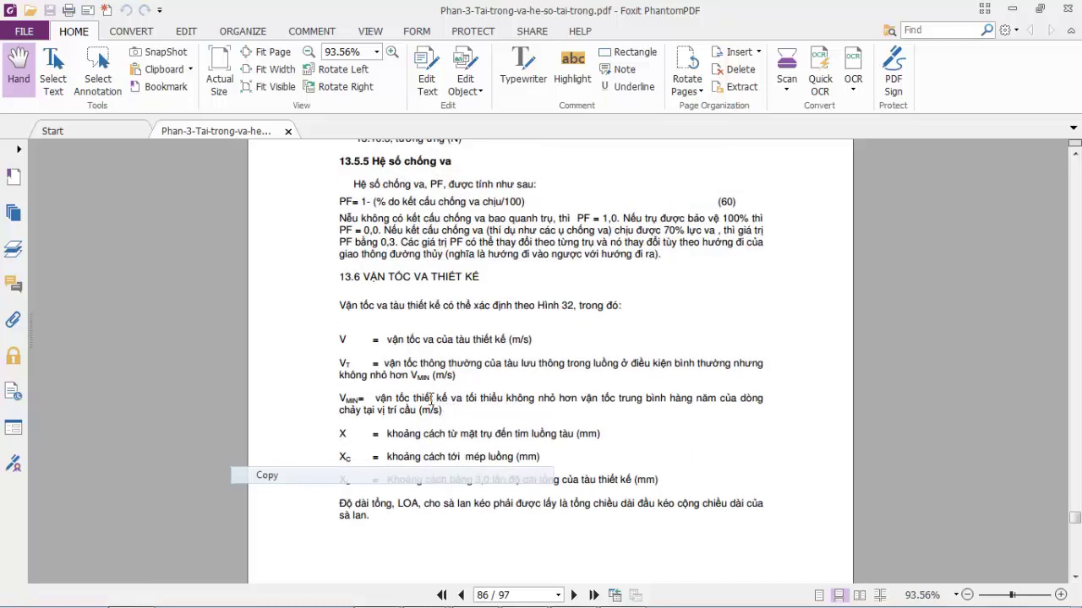
{"action": "left_click_drag", "start_coordinate": [445, 388], "coordinate": [763, 396]}
{"action": "left_click", "coordinate": [559, 409]}
Step: Return to the Bang tinh dam duc hang-rm workbook in Excel and check the Vmin description and input value
{"action": "mouse_move", "coordinate": [429, 605]}
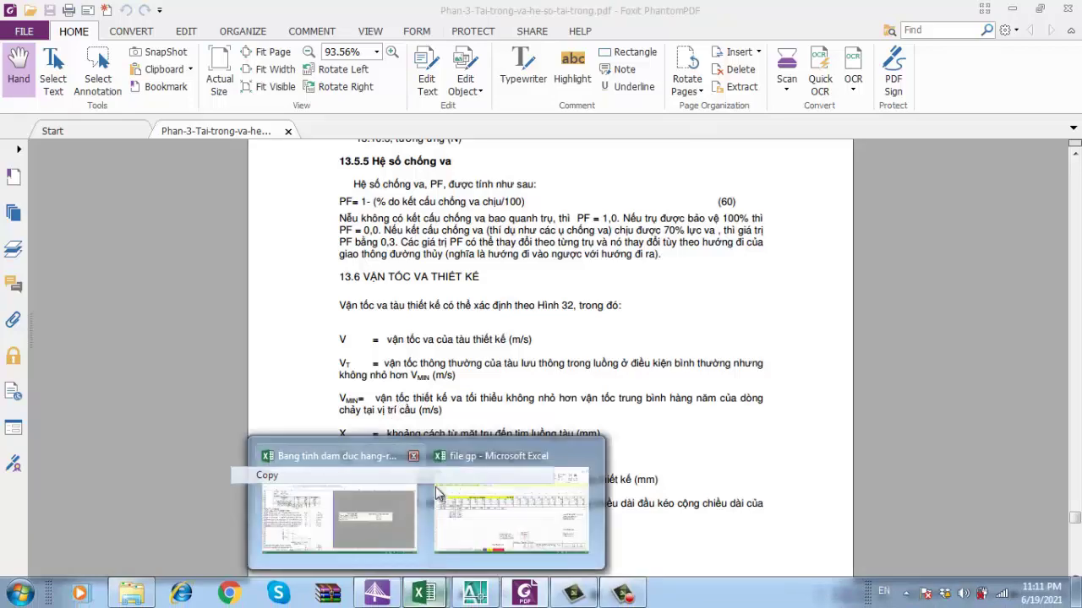
{"action": "left_click", "coordinate": [357, 504]}
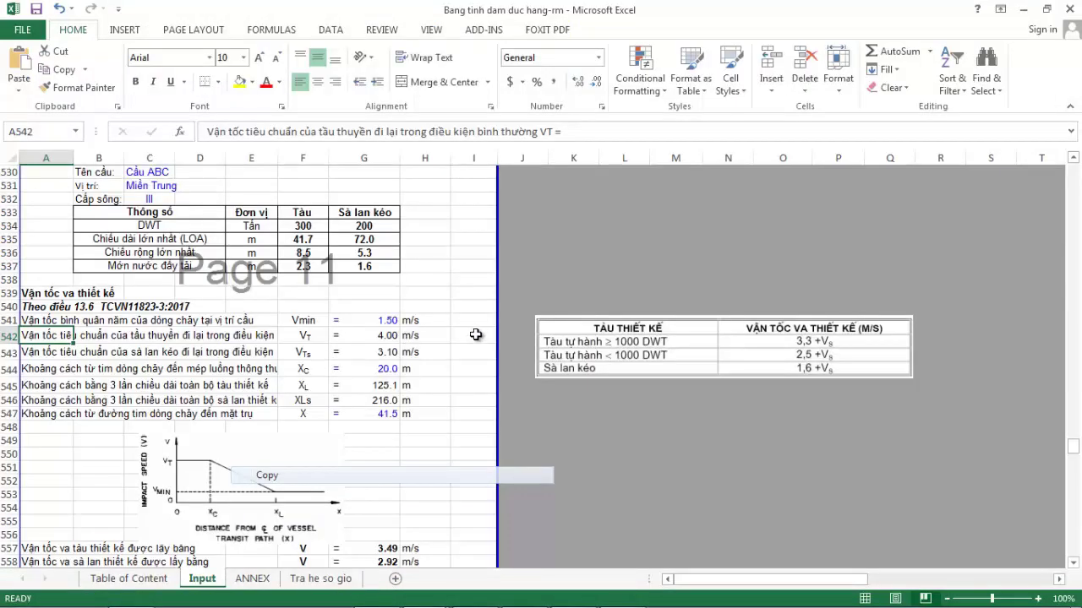
{"action": "left_click", "coordinate": [453, 322]}
{"action": "left_click", "coordinate": [422, 321]}
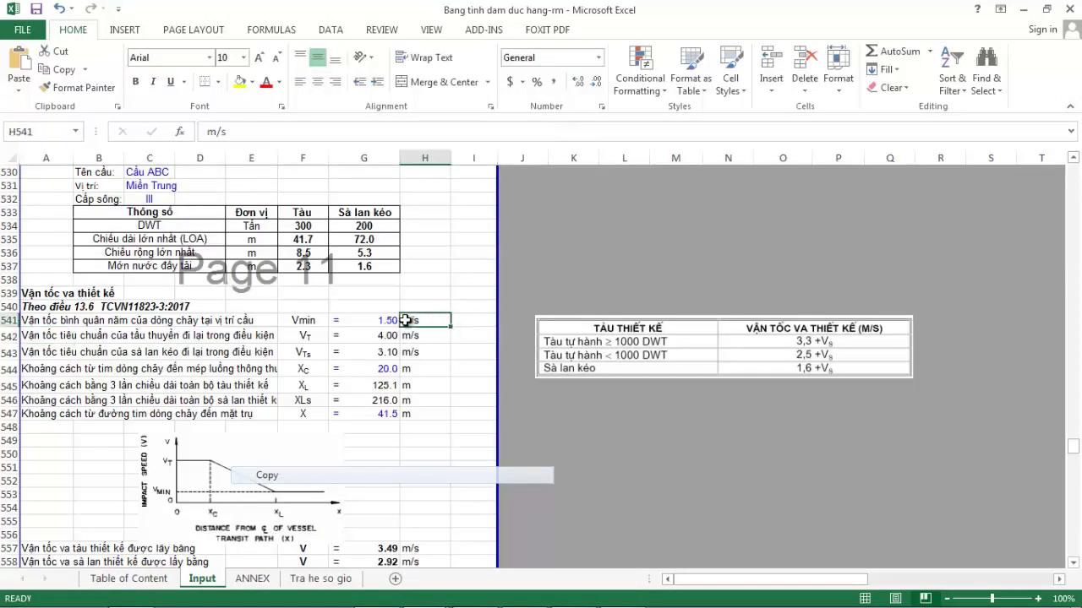
{"action": "left_click", "coordinate": [302, 321]}
{"action": "left_click", "coordinate": [52, 319]}
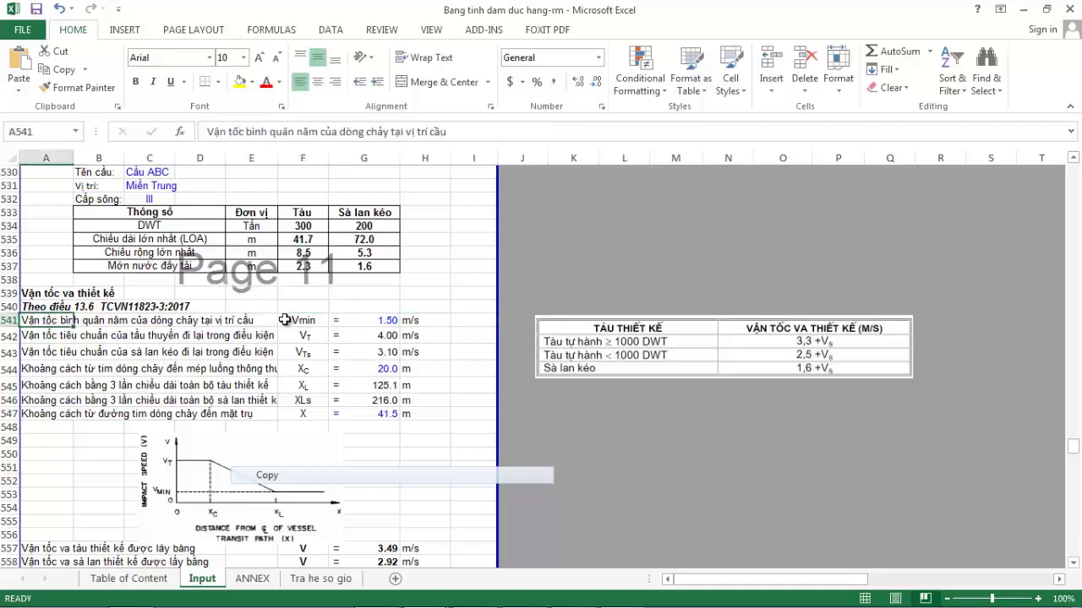
{"action": "left_click", "coordinate": [375, 317]}
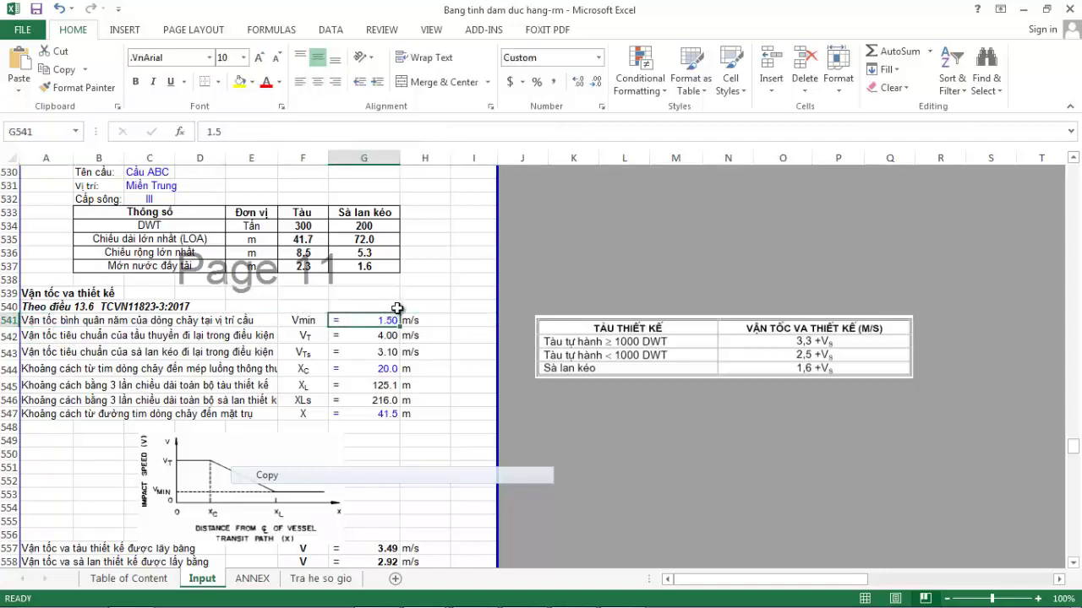
{"action": "left_click", "coordinate": [382, 307]}
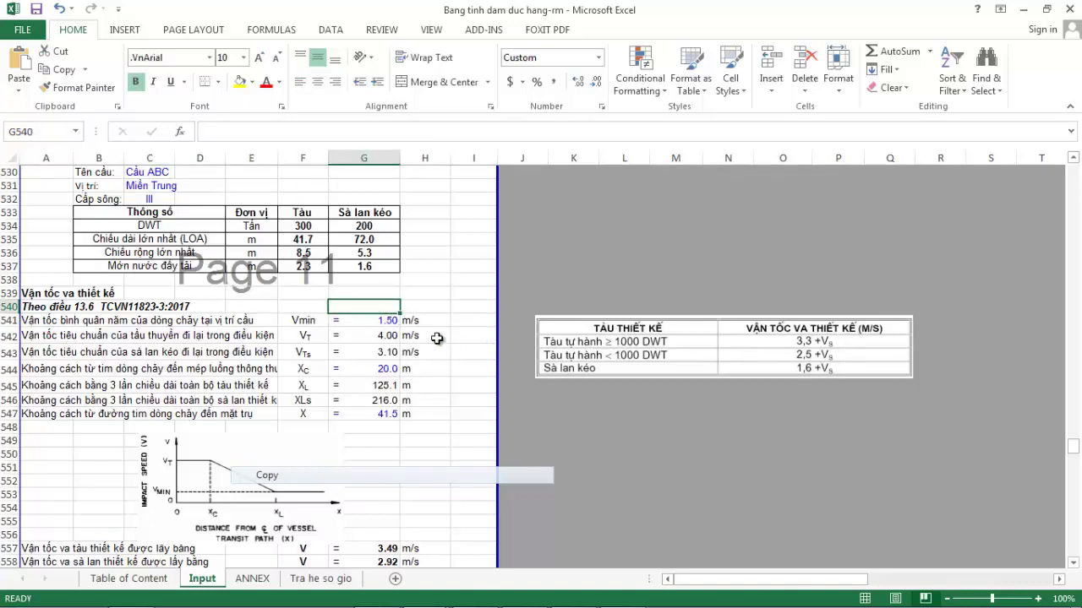
Step: Inspect the VT and VTs formulas in G542 and G543 against the design impact velocity table
{"action": "left_click", "coordinate": [375, 336]}
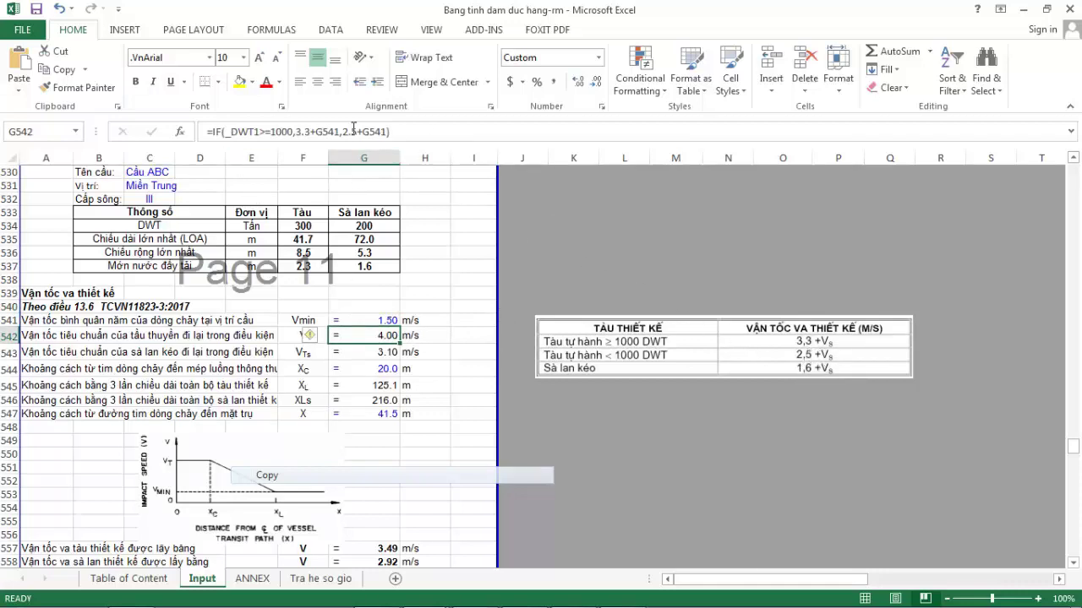
{"action": "left_click", "coordinate": [614, 465]}
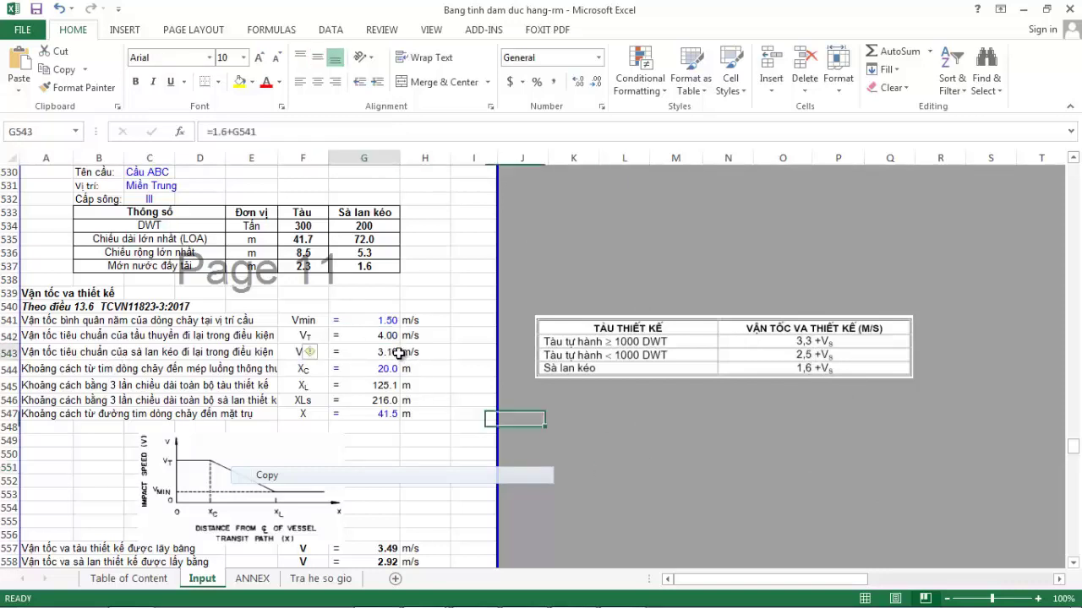
{"action": "left_click", "coordinate": [383, 354]}
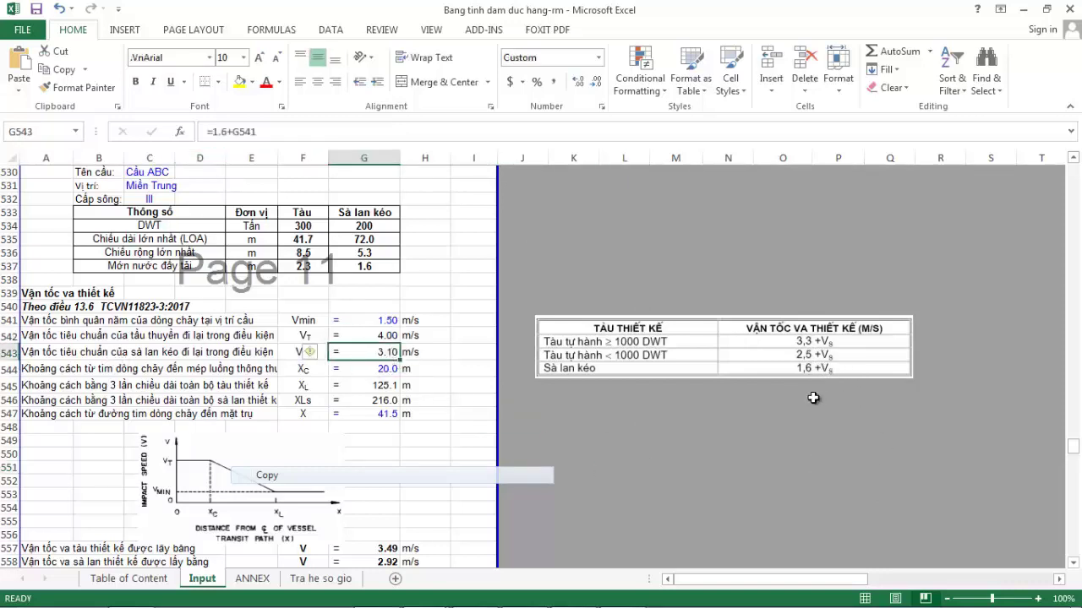
{"action": "left_click", "coordinate": [655, 454]}
Step: Recheck how the ship and barge speeds in G542 and G543 depend on the Vmin input in G541
{"action": "left_click", "coordinate": [382, 336]}
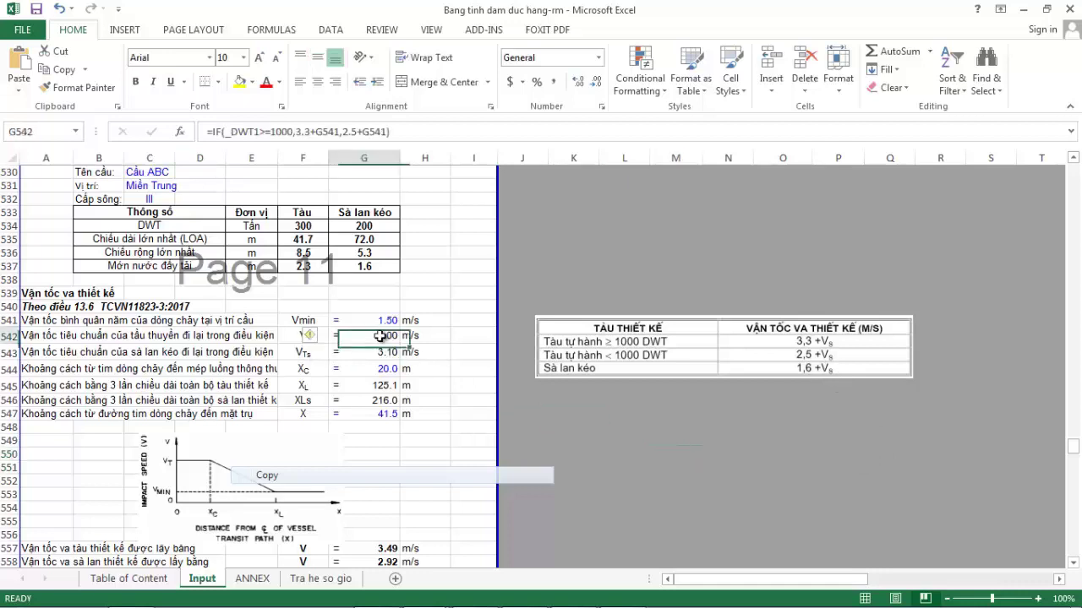
{"action": "left_click", "coordinate": [368, 320]}
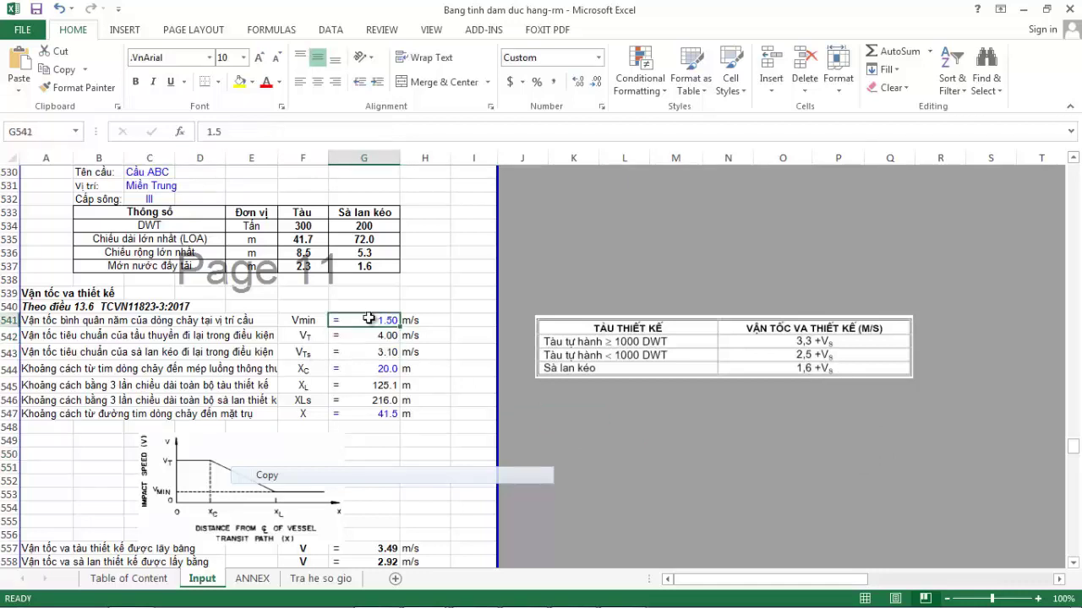
{"action": "left_click", "coordinate": [376, 336]}
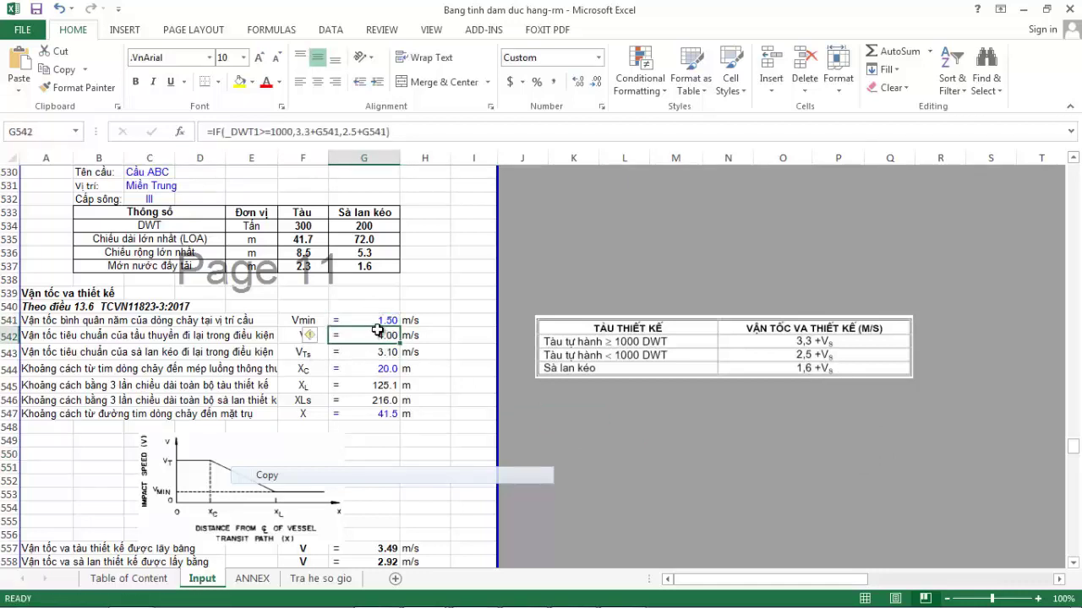
{"action": "left_click", "coordinate": [378, 349]}
{"action": "left_click", "coordinate": [379, 336]}
{"action": "left_click", "coordinate": [385, 352]}
{"action": "left_click", "coordinate": [430, 337]}
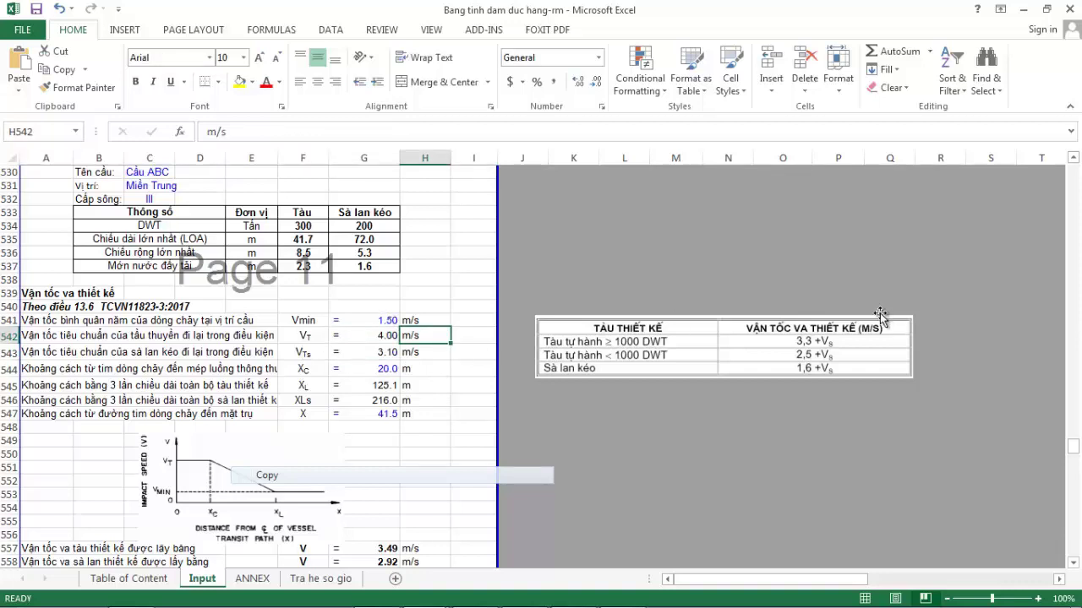
{"action": "left_click", "coordinate": [360, 335]}
{"action": "left_click", "coordinate": [373, 353]}
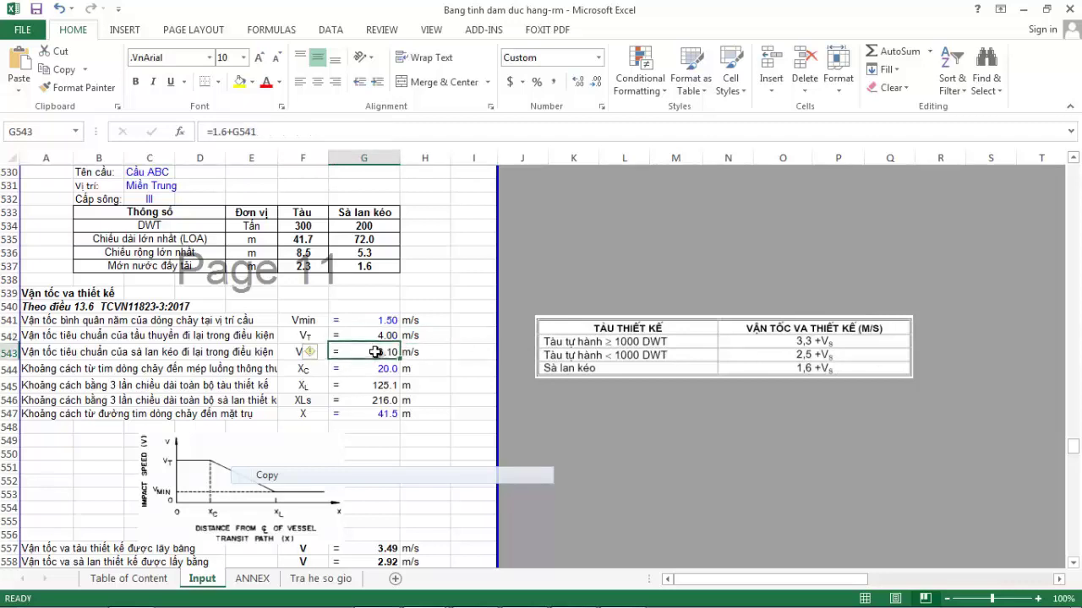
Step: Switch to the bridge elevation drawing in AutoCAD and check the navigation clearance width under span S11
{"action": "left_click", "coordinate": [460, 356]}
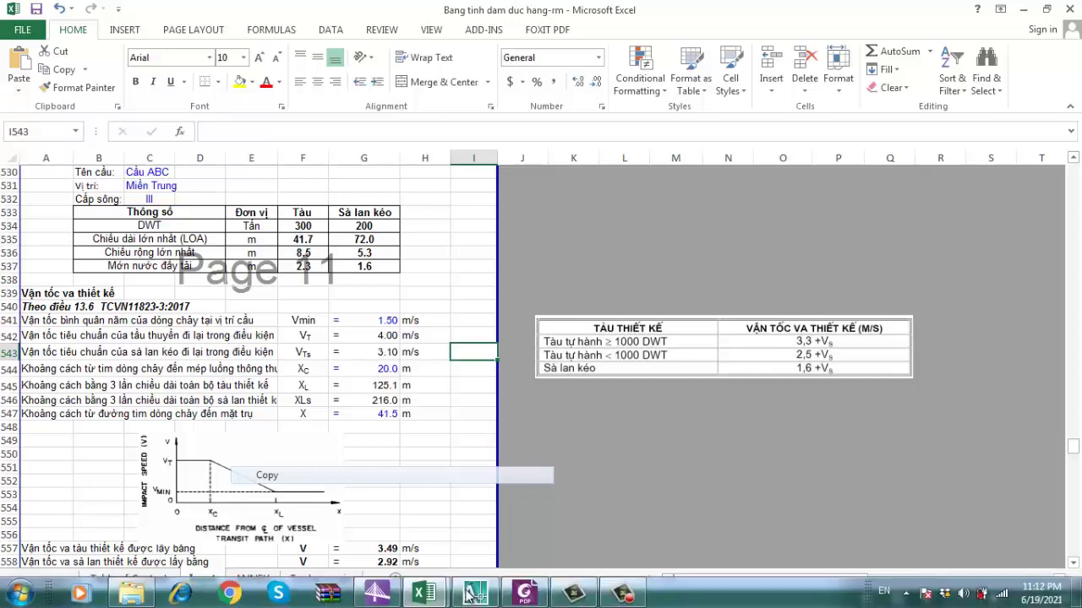
{"action": "left_click", "coordinate": [474, 601]}
{"action": "scroll", "coordinate": [526, 309], "scroll_direction": "up", "scroll_amount": 2}
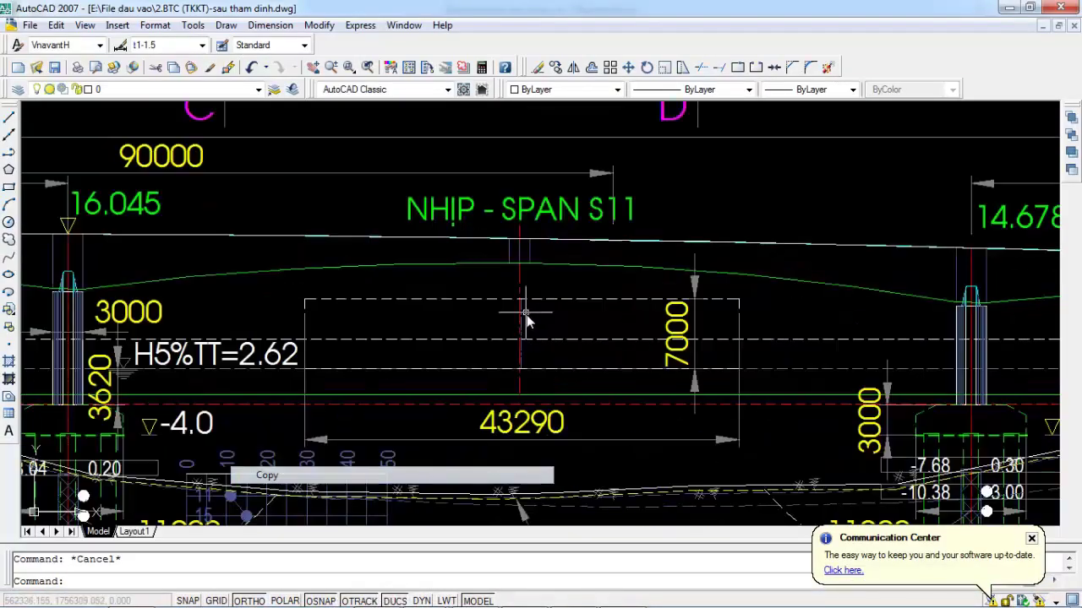
{"action": "scroll", "coordinate": [524, 313], "scroll_direction": "down", "scroll_amount": 2}
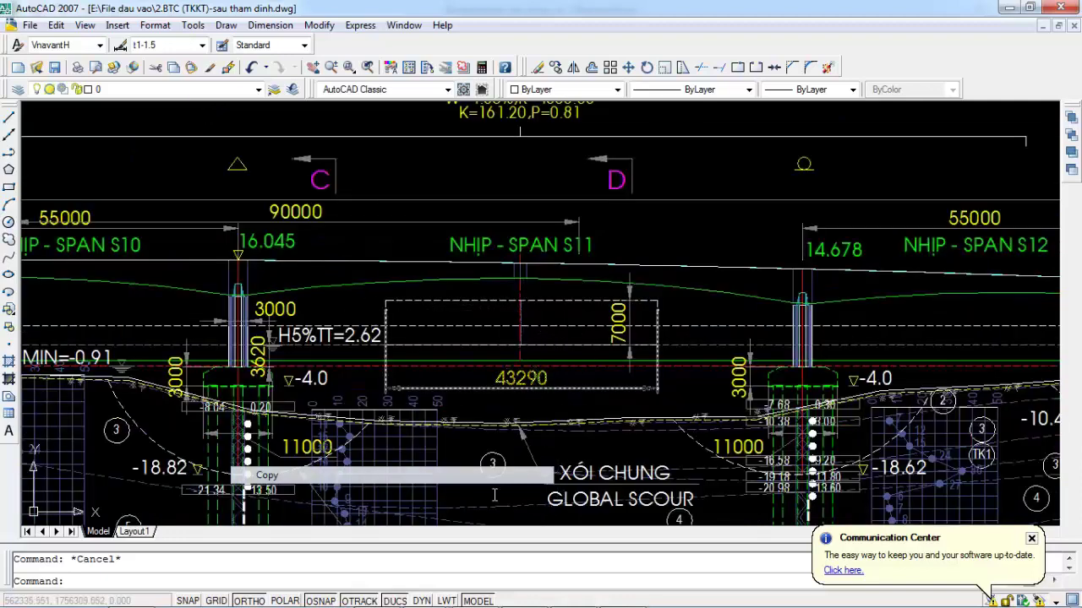
Step: Return to the Bang tinh dam duc hang-rm workbook in Excel and inspect the XC formula in G544
{"action": "mouse_move", "coordinate": [423, 594]}
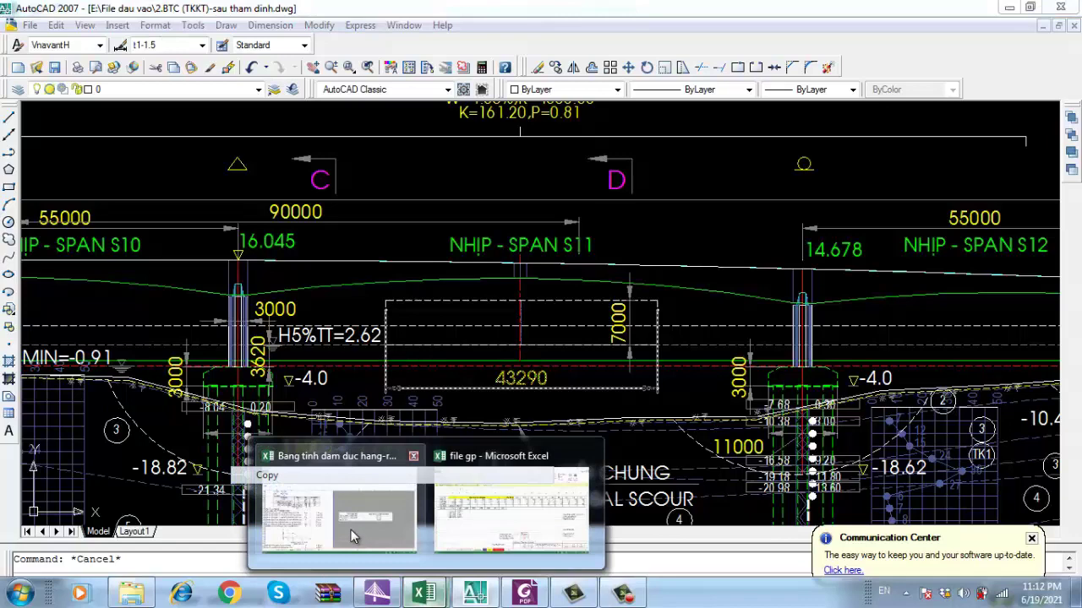
{"action": "left_click", "coordinate": [499, 511]}
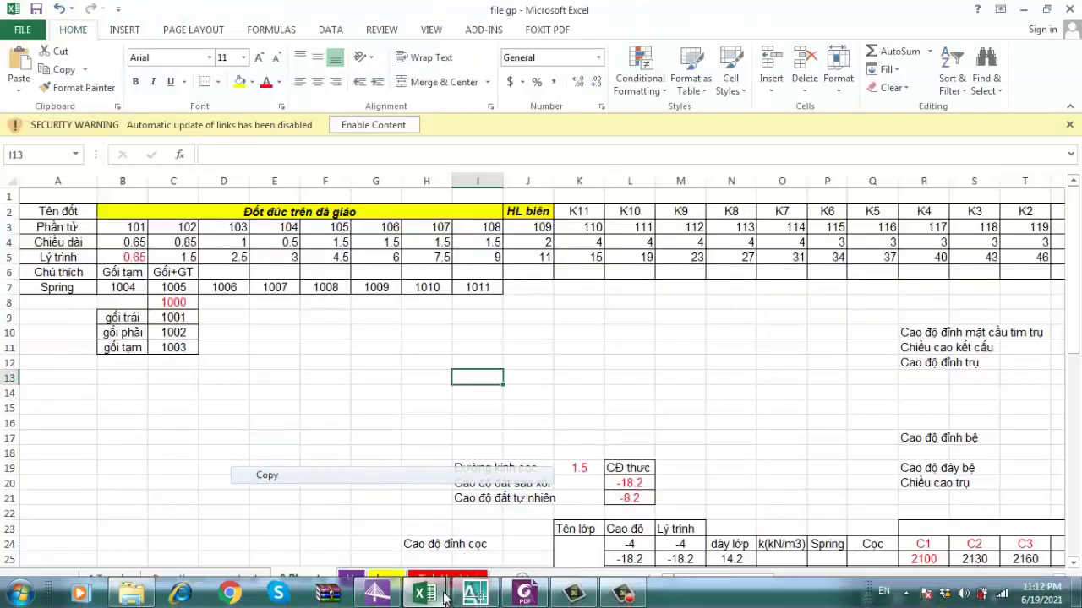
{"action": "mouse_move", "coordinate": [423, 598]}
{"action": "left_click", "coordinate": [318, 530]}
{"action": "left_click", "coordinate": [376, 370]}
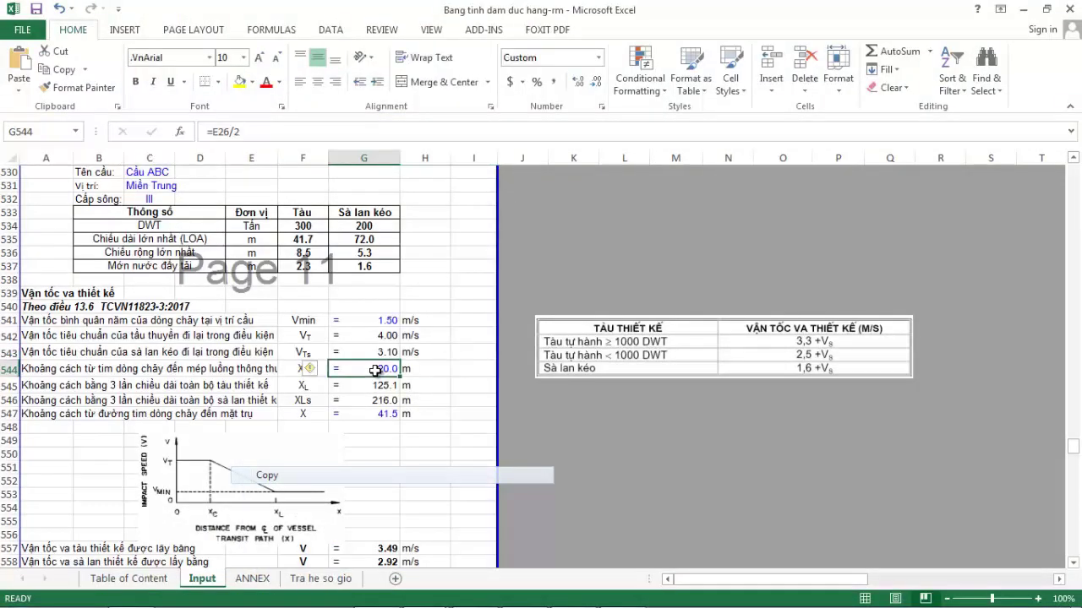
{"action": "left_click", "coordinate": [253, 133]}
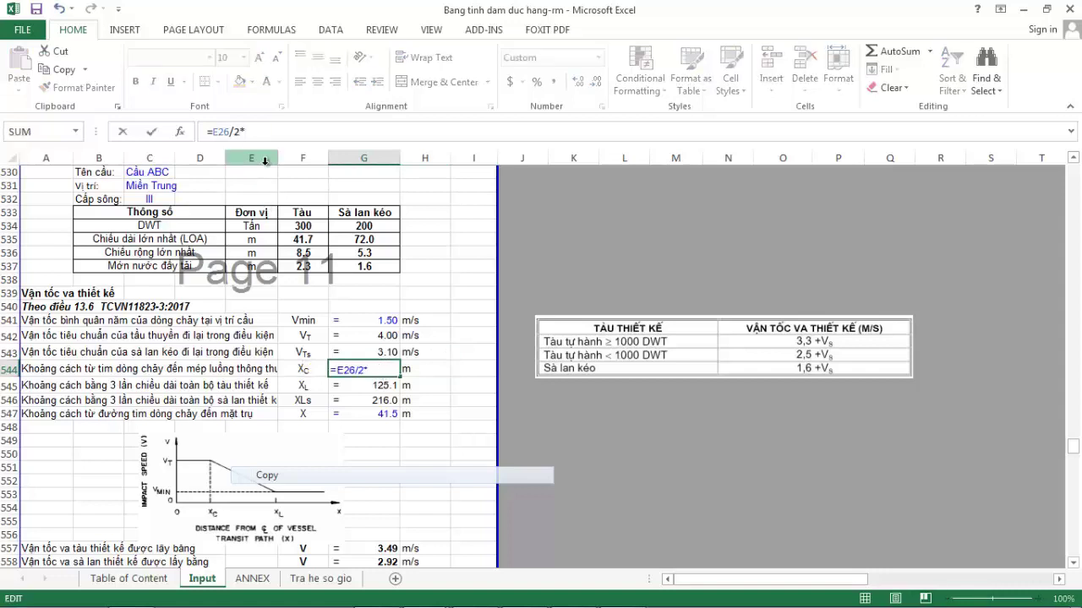
{"action": "key", "text": "Return"}
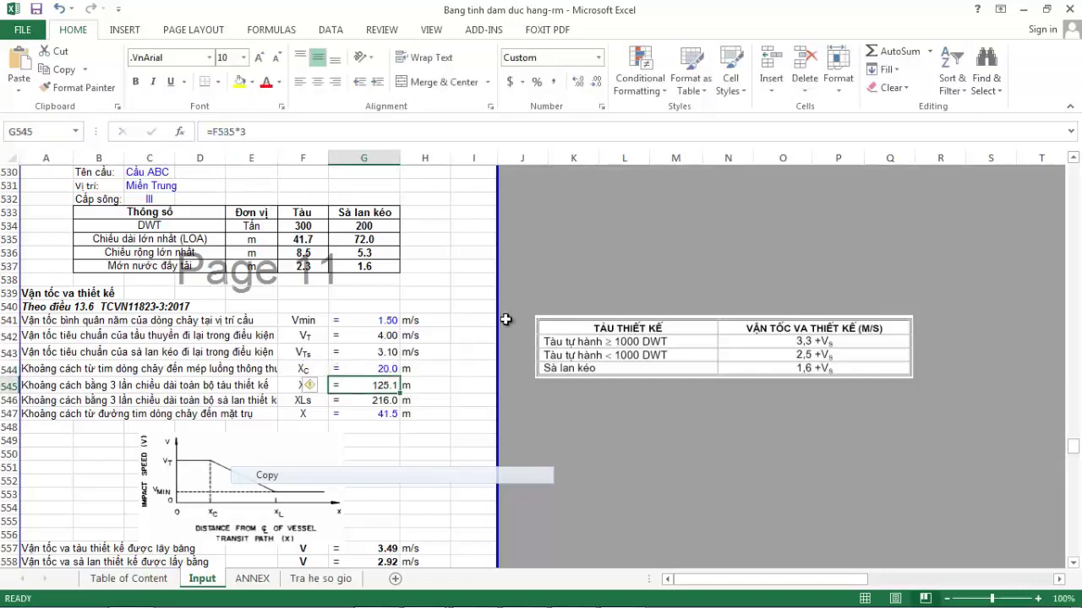
Step: Set the navigation clearance width B in E26 of the Input sheet to 43.29 m
{"action": "scroll", "coordinate": [986, 379], "scroll_direction": "up", "scroll_amount": 1}
{"action": "left_click_drag", "start_coordinate": [1070, 455], "coordinate": [1075, 179]}
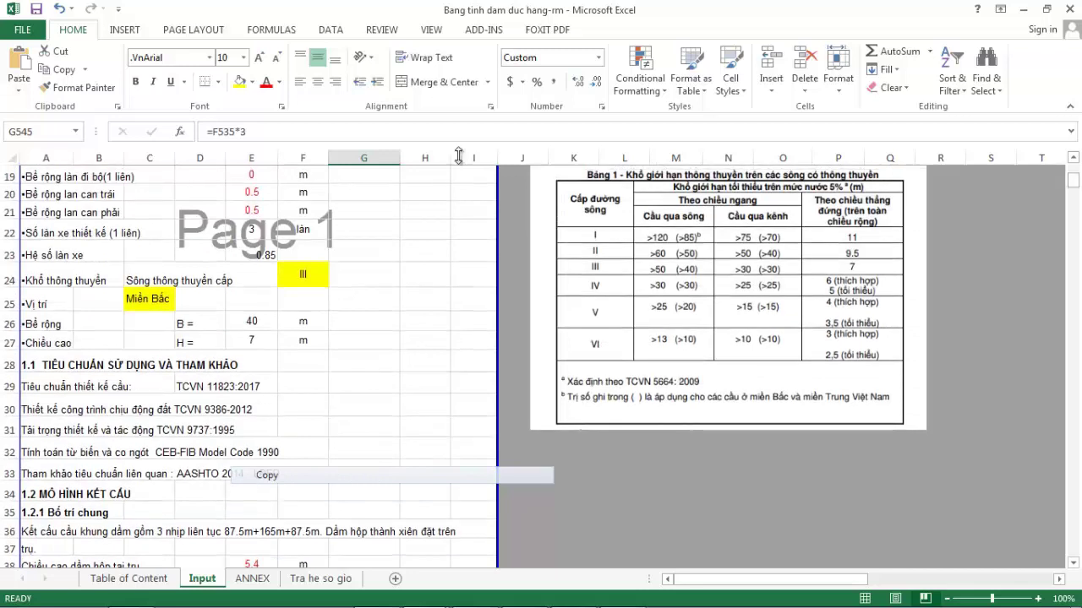
{"action": "left_click", "coordinate": [250, 324]}
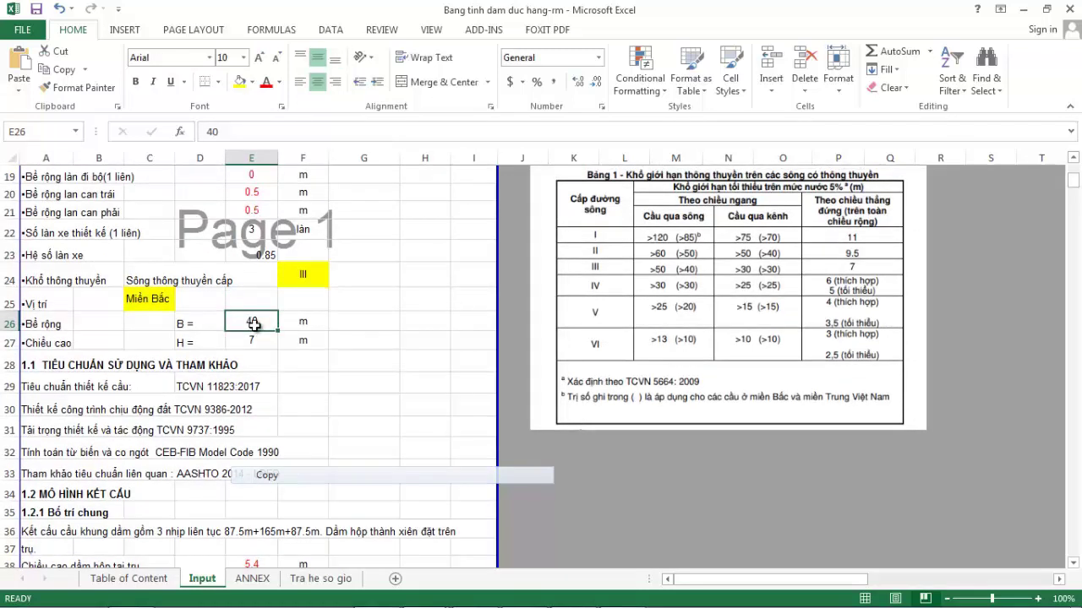
{"action": "type", "text": "43.29"}
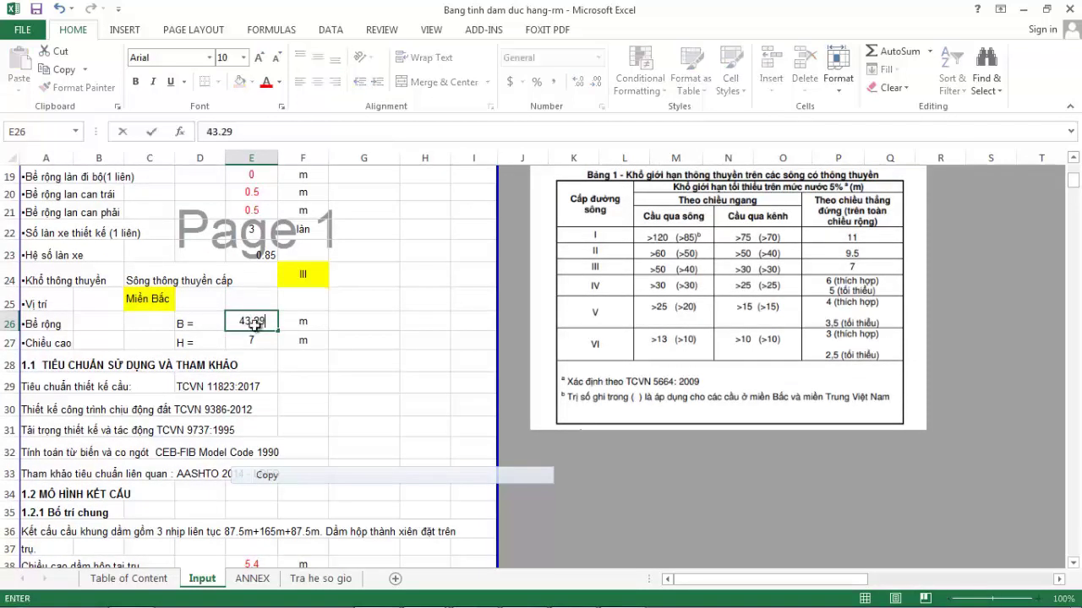
{"action": "key", "text": "Return"}
Step: Go back to the design impact velocity section and recheck the XC distance in G544
{"action": "scroll", "coordinate": [845, 358], "scroll_direction": "down", "scroll_amount": 8}
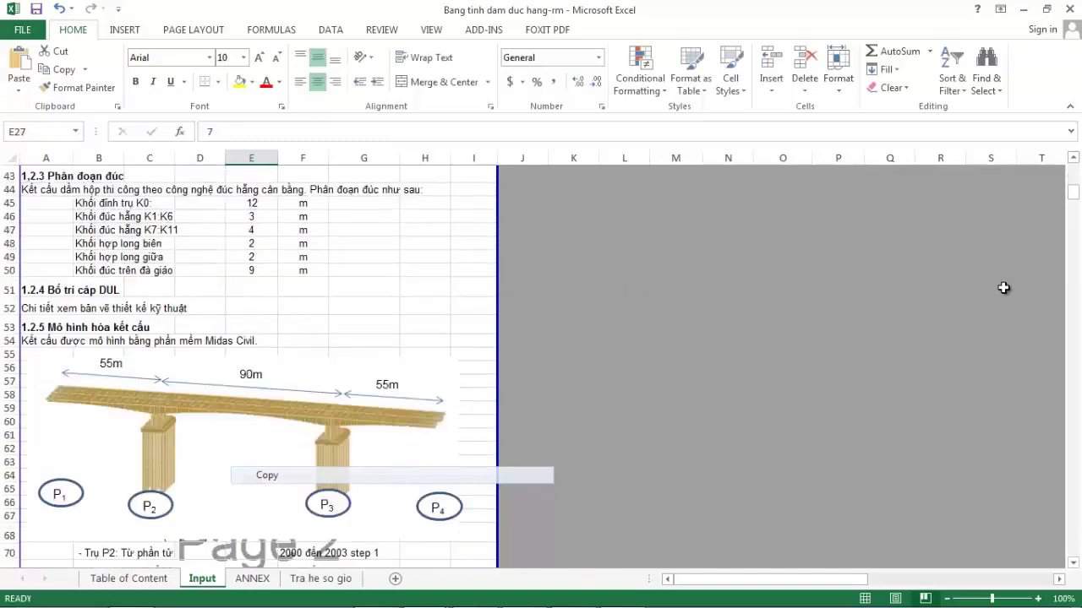
{"action": "left_click_drag", "start_coordinate": [1073, 219], "coordinate": [1076, 437]}
{"action": "scroll", "coordinate": [302, 422], "scroll_direction": "down", "scroll_amount": 8}
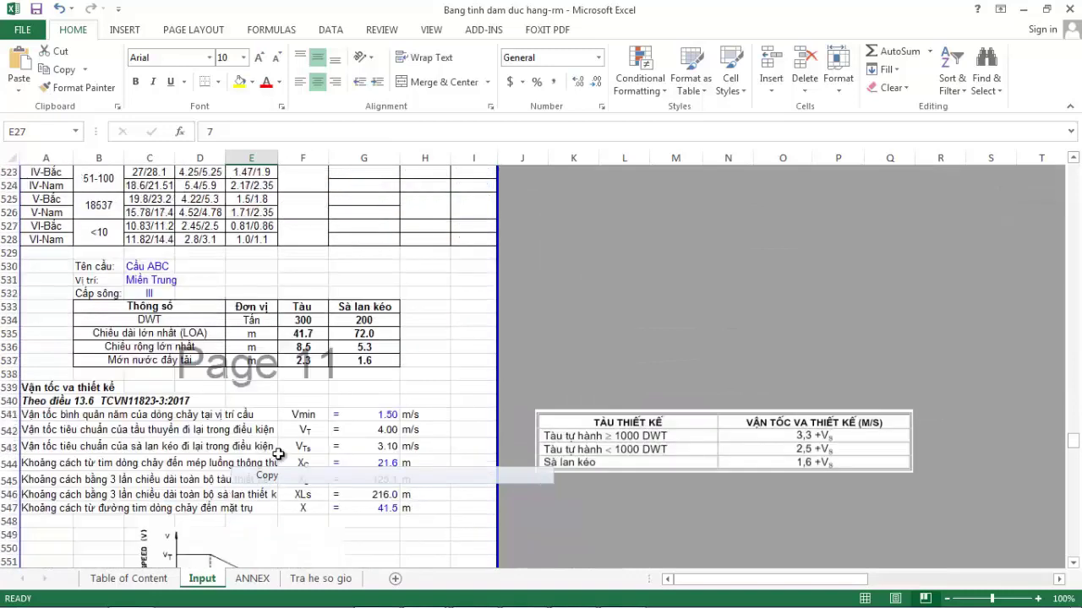
{"action": "left_click", "coordinate": [382, 342]}
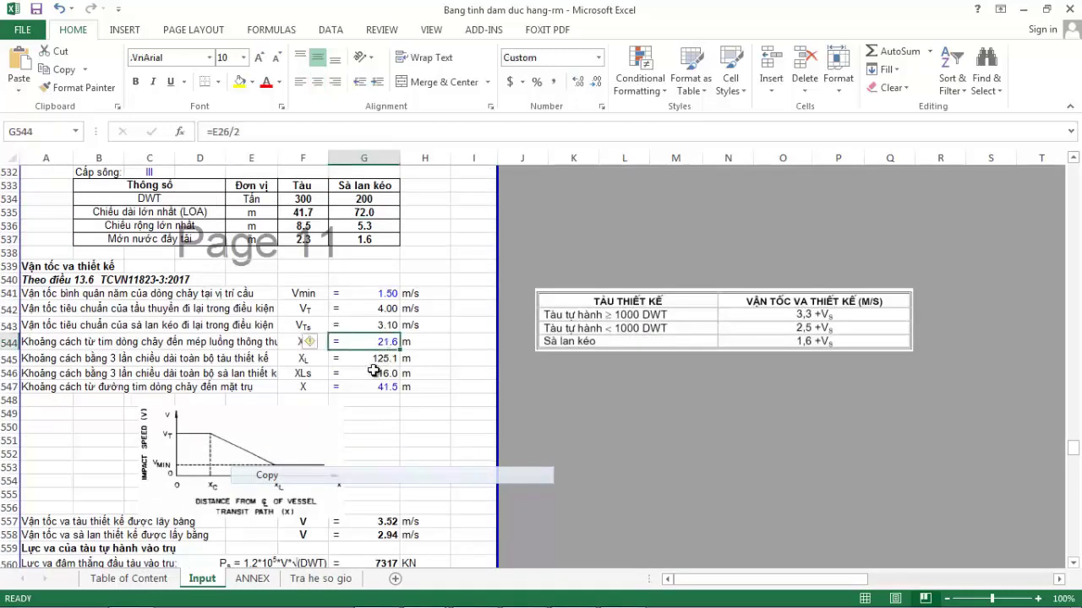
{"action": "left_click", "coordinate": [441, 360]}
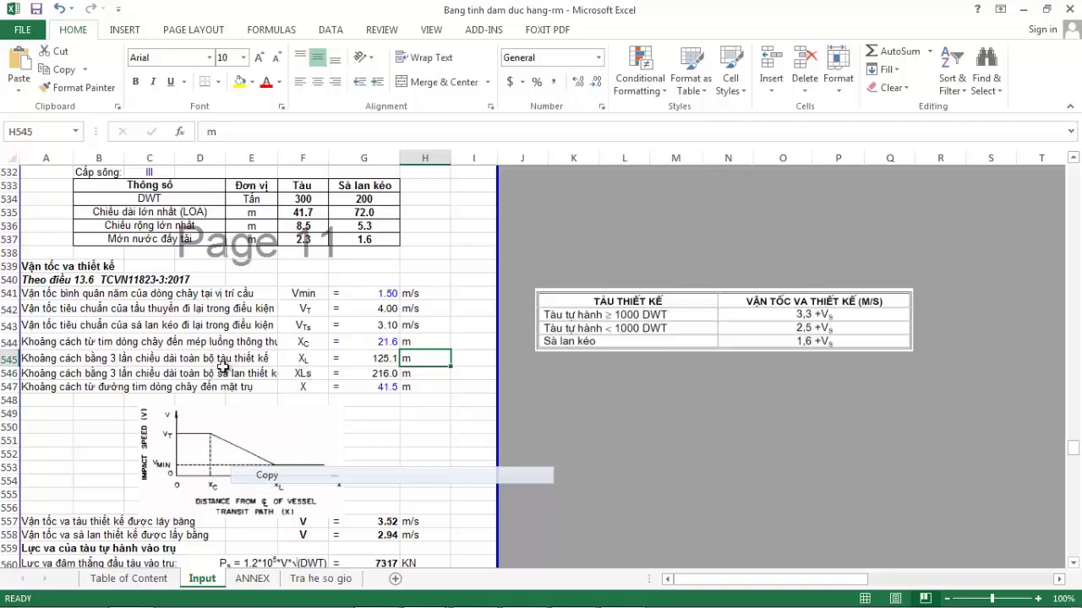
Step: Inspect the XL, XLs and X distance formulas in G545 to G547 against the vessel lengths in the parameter table
{"action": "left_click", "coordinate": [297, 359]}
{"action": "left_click", "coordinate": [373, 358]}
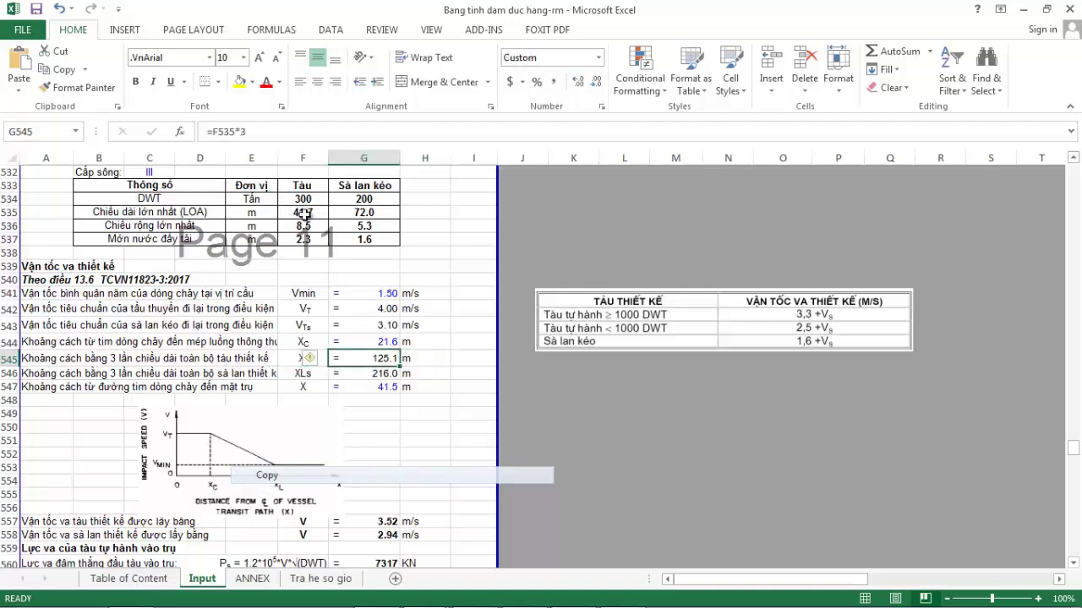
{"action": "left_click", "coordinate": [326, 137]}
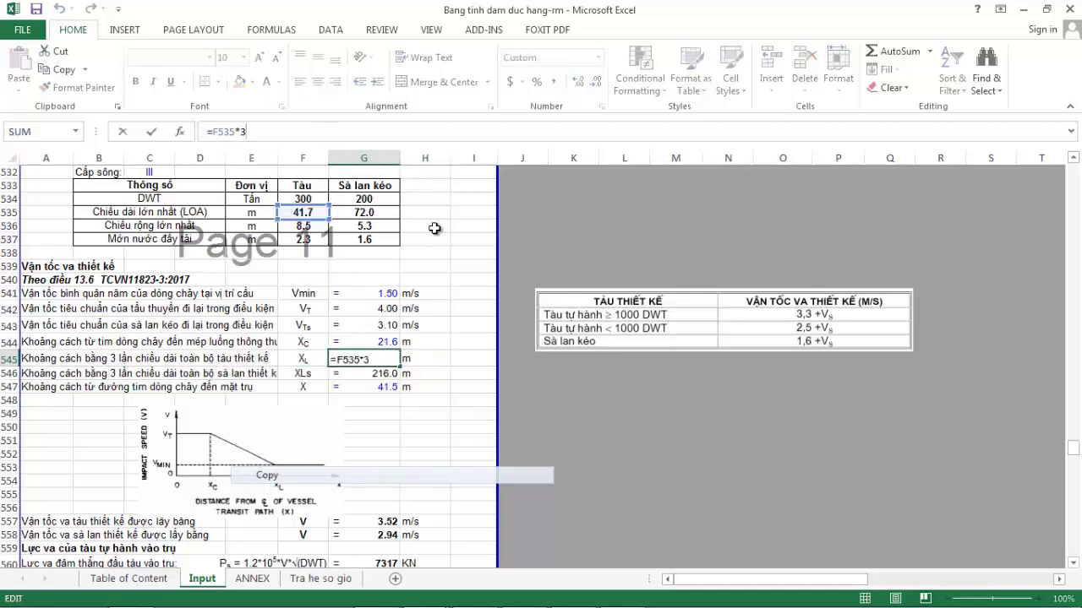
{"action": "key", "text": "Return"}
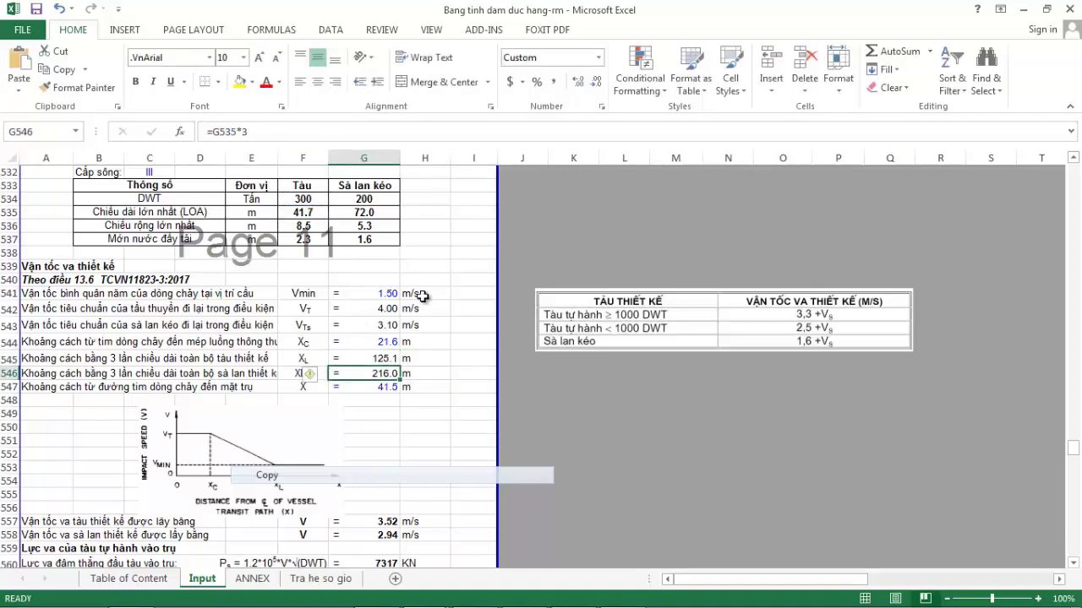
{"action": "left_click", "coordinate": [401, 409]}
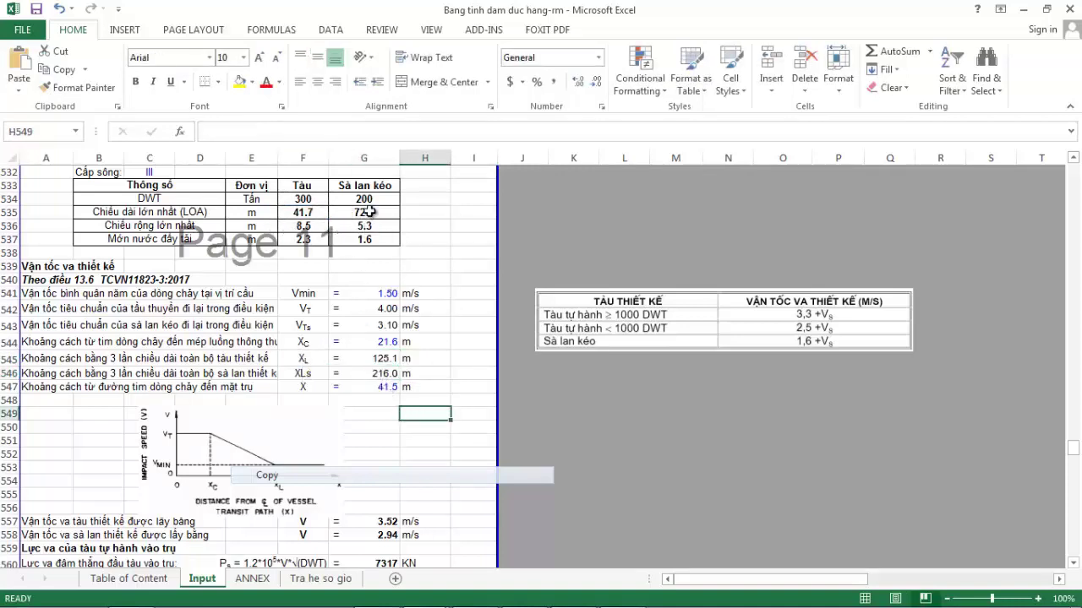
{"action": "left_click", "coordinate": [379, 373]}
{"action": "left_click", "coordinate": [378, 411]}
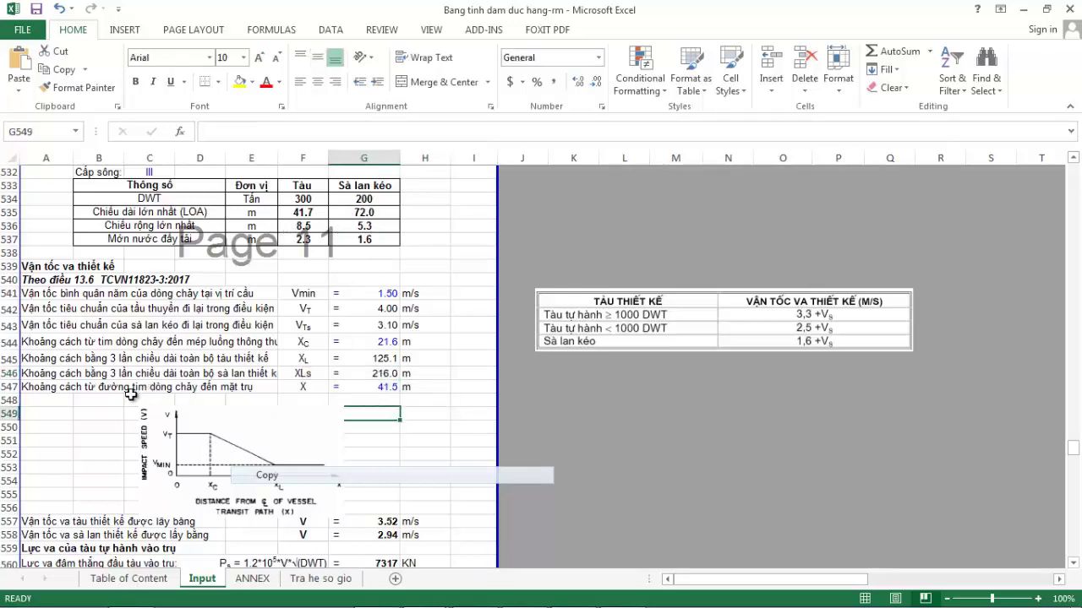
{"action": "left_click", "coordinate": [373, 387]}
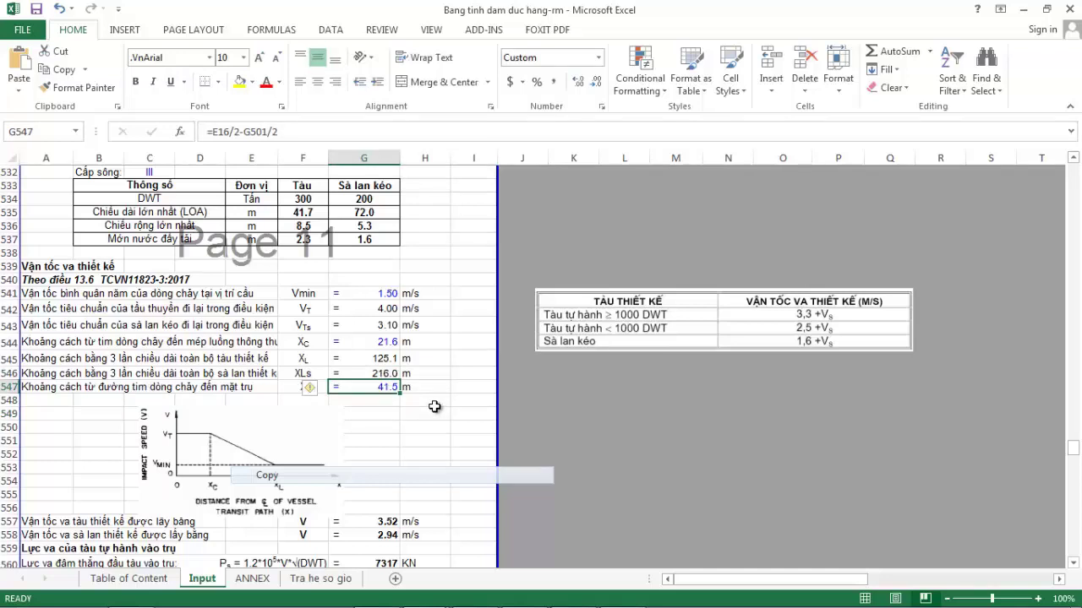
{"action": "left_click", "coordinate": [424, 413]}
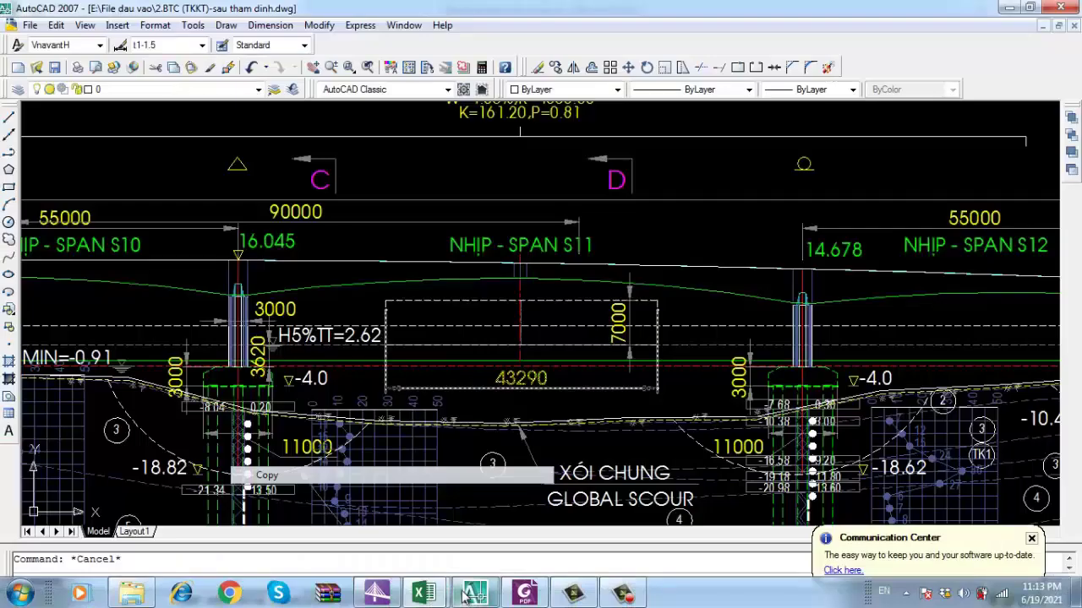
Step: Switch to the AutoCAD drawing and add a linear dimension from span S11's centreline to the near face of the pier between spans S10 and S11
{"action": "left_click", "coordinate": [474, 594]}
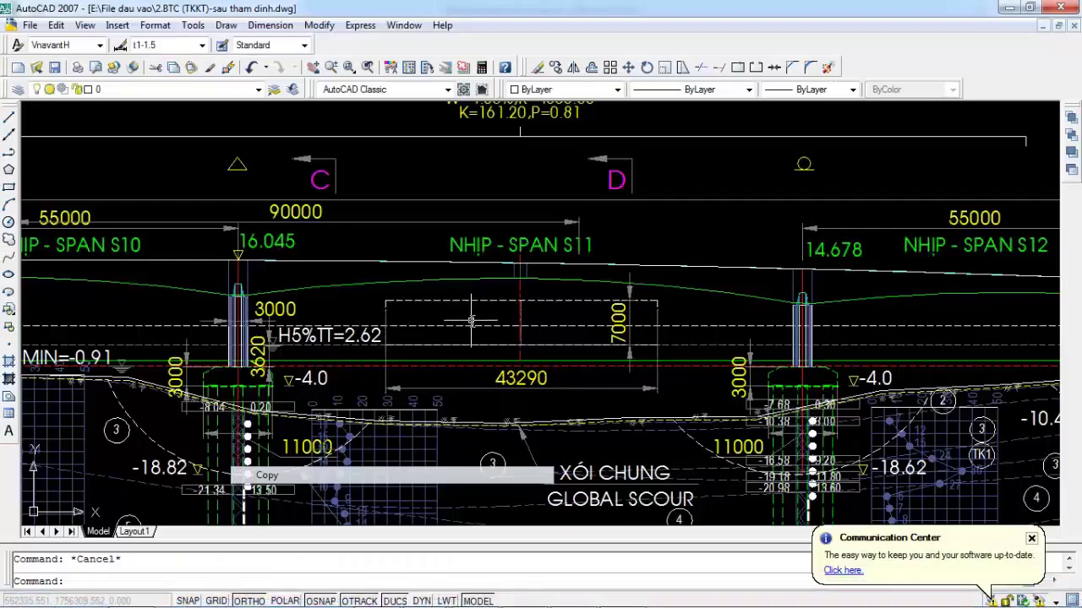
{"action": "type", "text": "dli"}
{"action": "key", "text": "Return"}
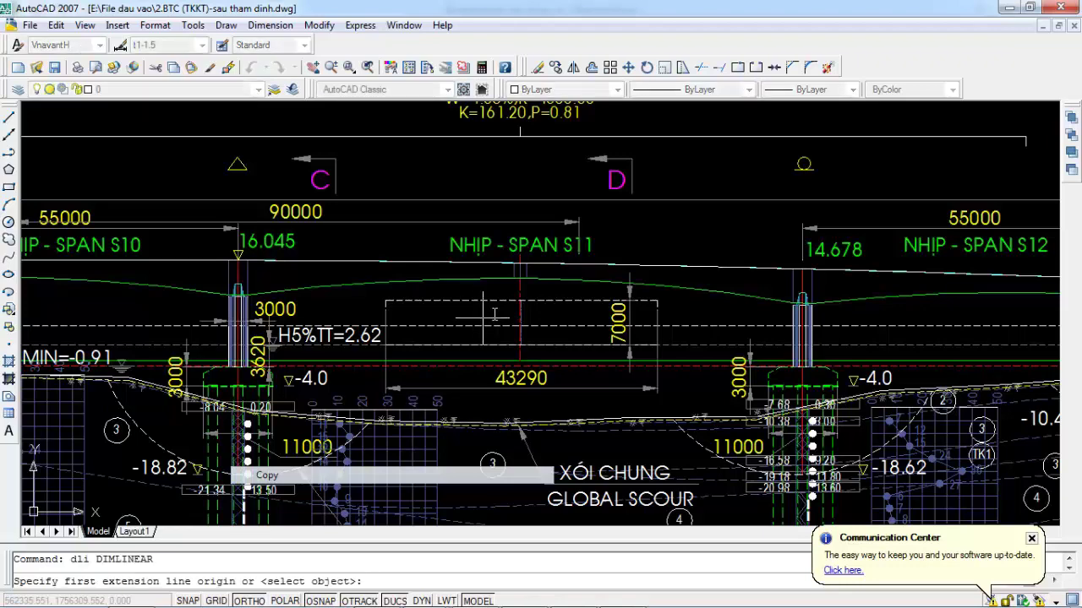
{"action": "scroll", "coordinate": [519, 304], "scroll_direction": "up", "scroll_amount": 5}
{"action": "left_click", "coordinate": [521, 274]}
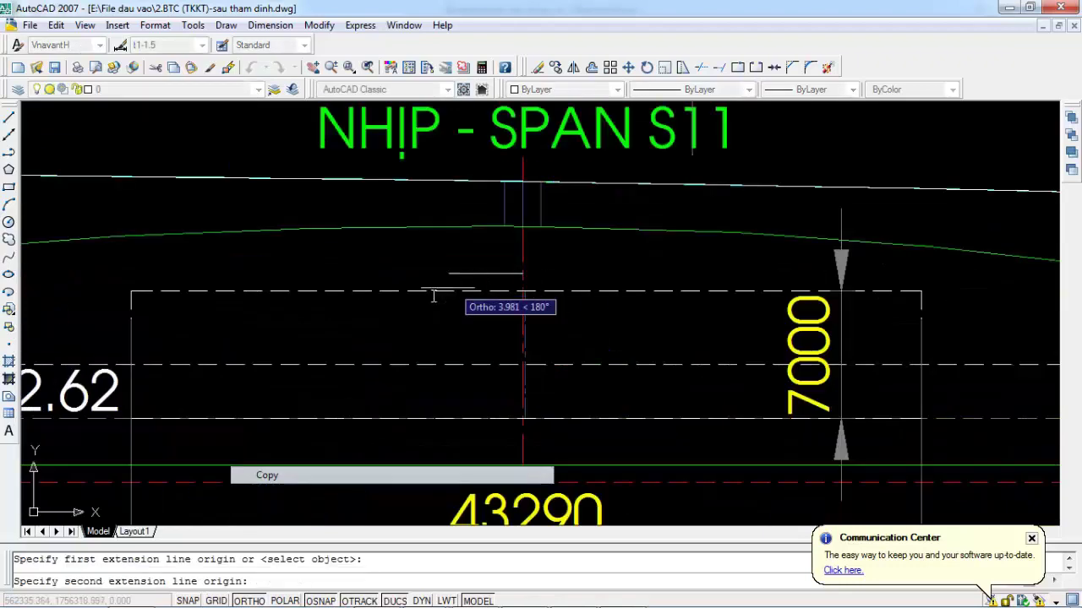
{"action": "scroll", "coordinate": [265, 279], "scroll_direction": "down", "scroll_amount": 4}
{"action": "scroll", "coordinate": [169, 287], "scroll_direction": "up", "scroll_amount": 5}
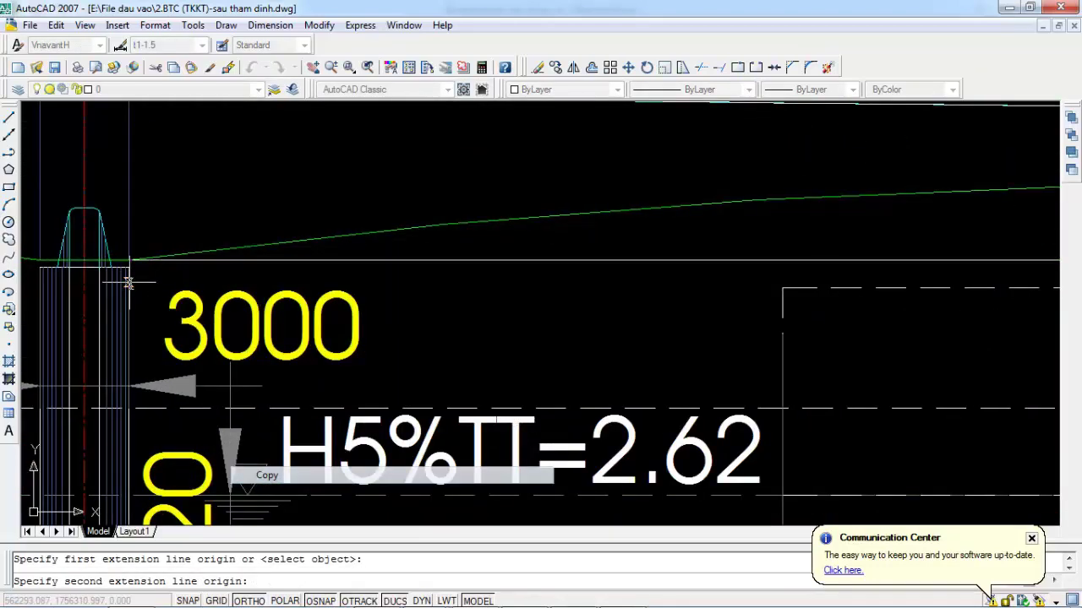
{"action": "left_click", "coordinate": [130, 272]}
{"action": "left_click", "coordinate": [476, 267]}
{"action": "scroll", "coordinate": [476, 267], "scroll_direction": "down", "scroll_amount": 5}
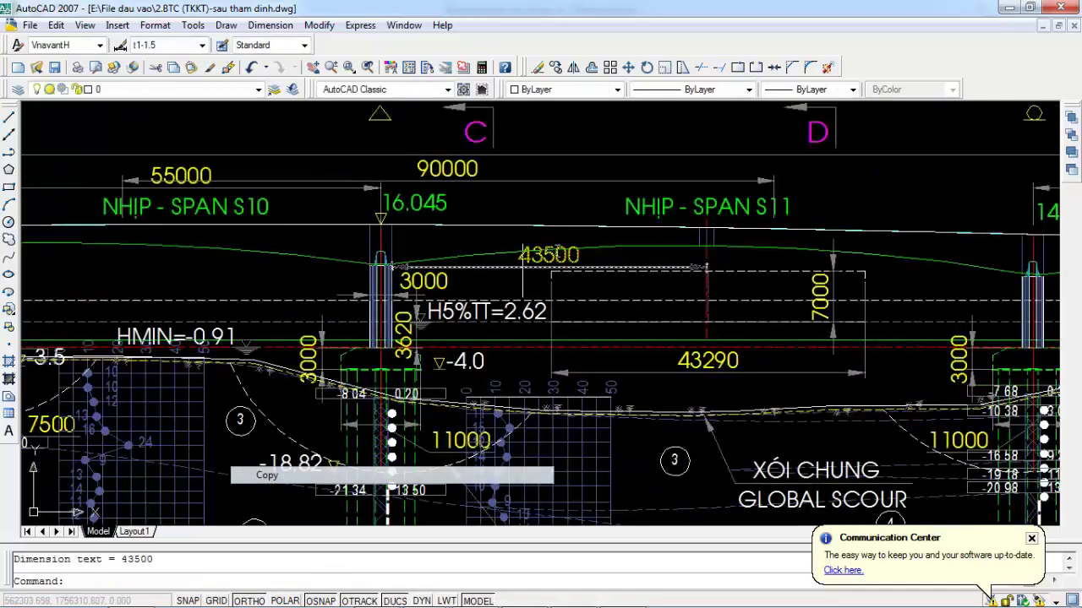
Step: Return to the Bang tinh dam duc hang-rm workbook in Excel and set the distance X in G547 to =43.5
{"action": "mouse_move", "coordinate": [424, 596]}
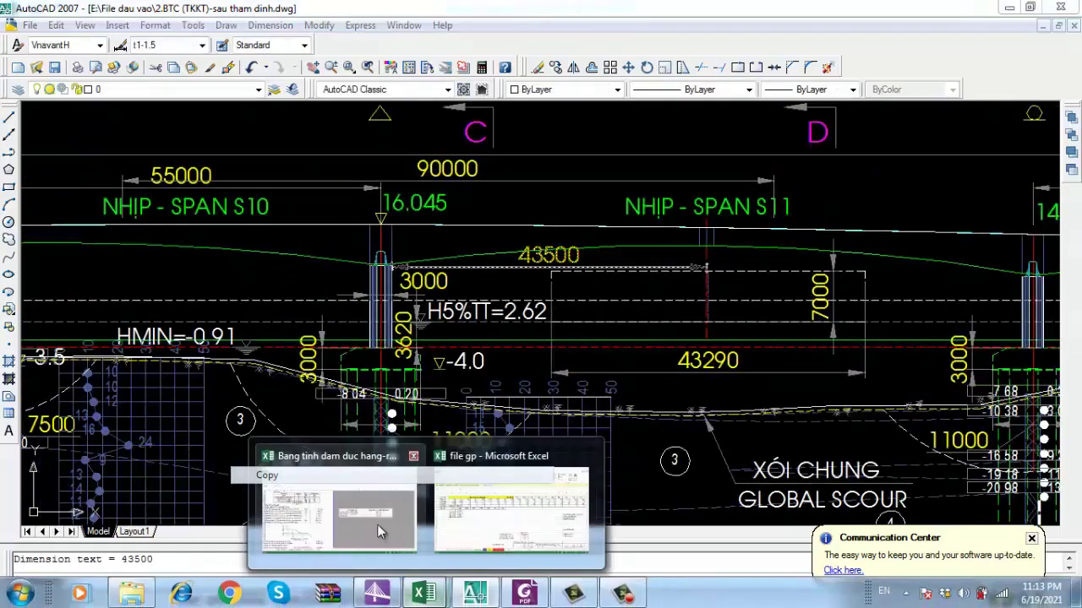
{"action": "left_click", "coordinate": [385, 507]}
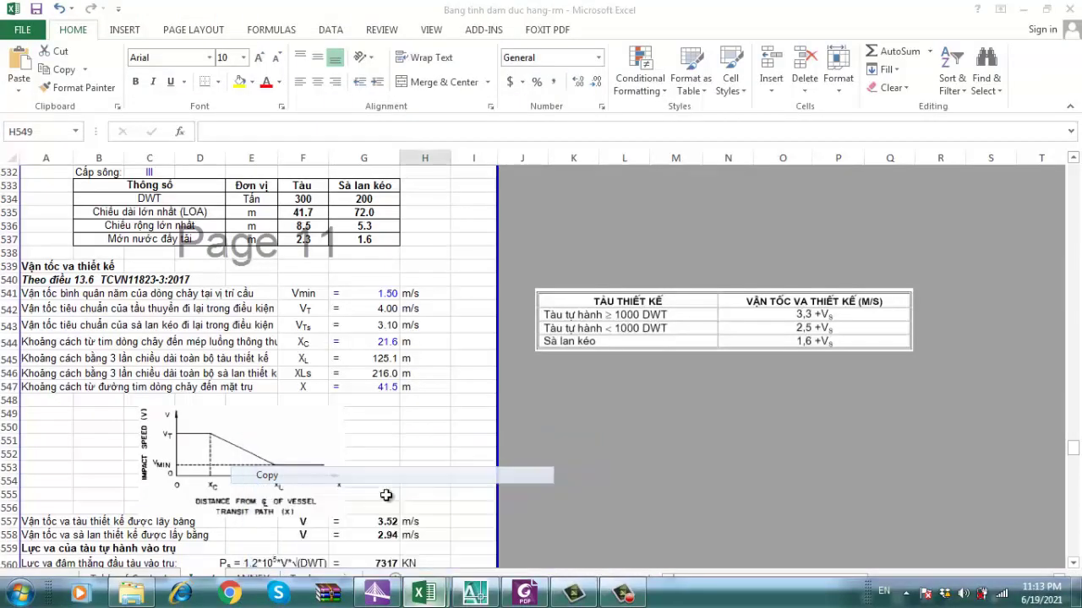
{"action": "left_click", "coordinate": [376, 388]}
{"action": "type", "text": "=43.5"}
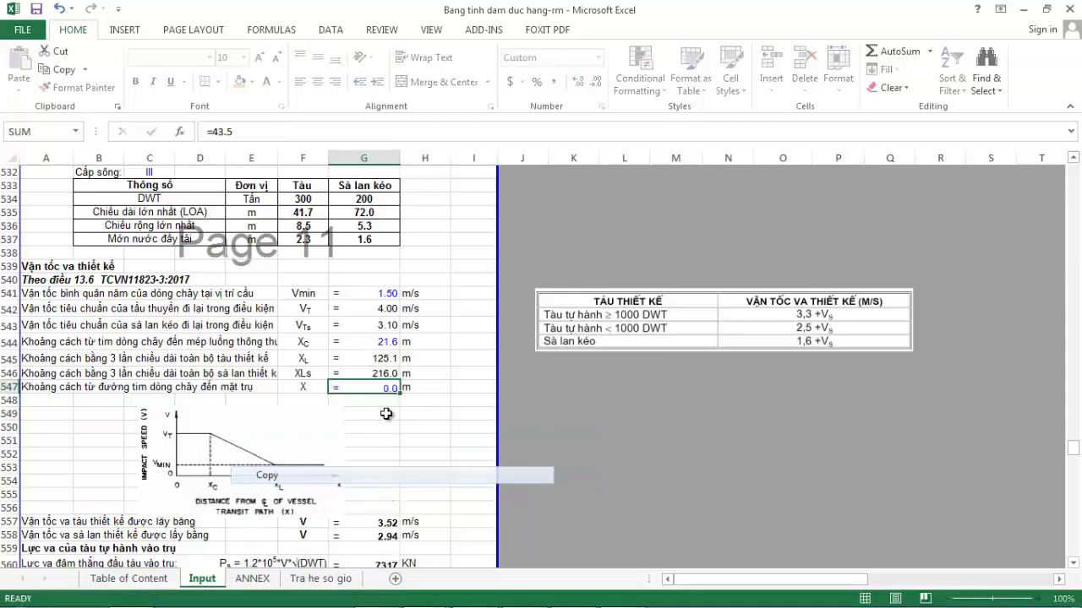
{"action": "key", "text": "Return"}
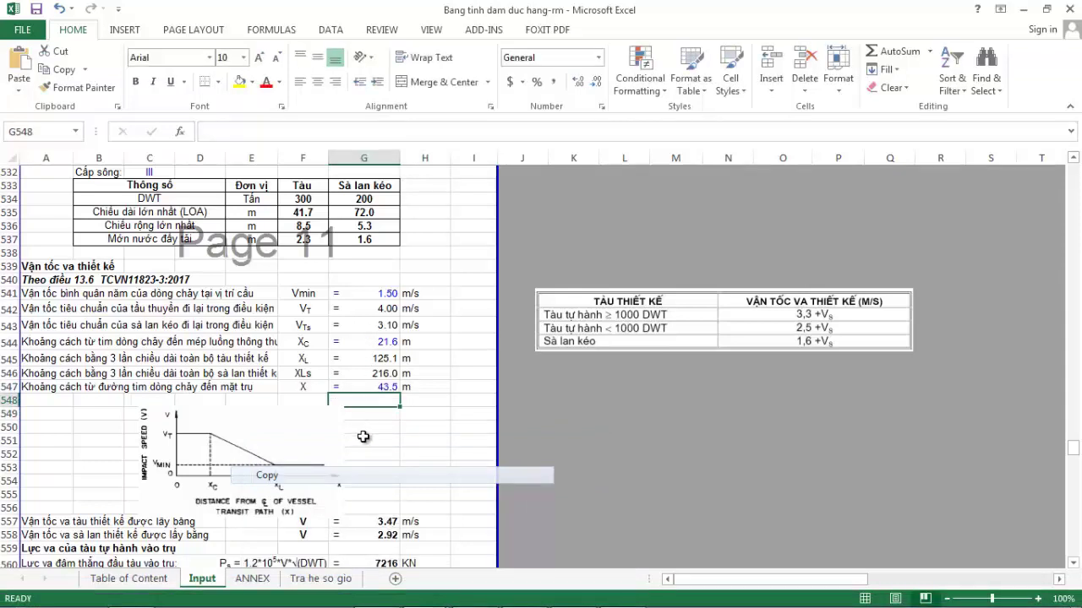
Step: Study the impact speed versus distance diagram alongside the velocity and distance inputs in rows 541 to 547
{"action": "scroll", "coordinate": [361, 438], "scroll_direction": "down", "scroll_amount": 1}
{"action": "scroll", "coordinate": [353, 419], "scroll_direction": "down", "scroll_amount": 1}
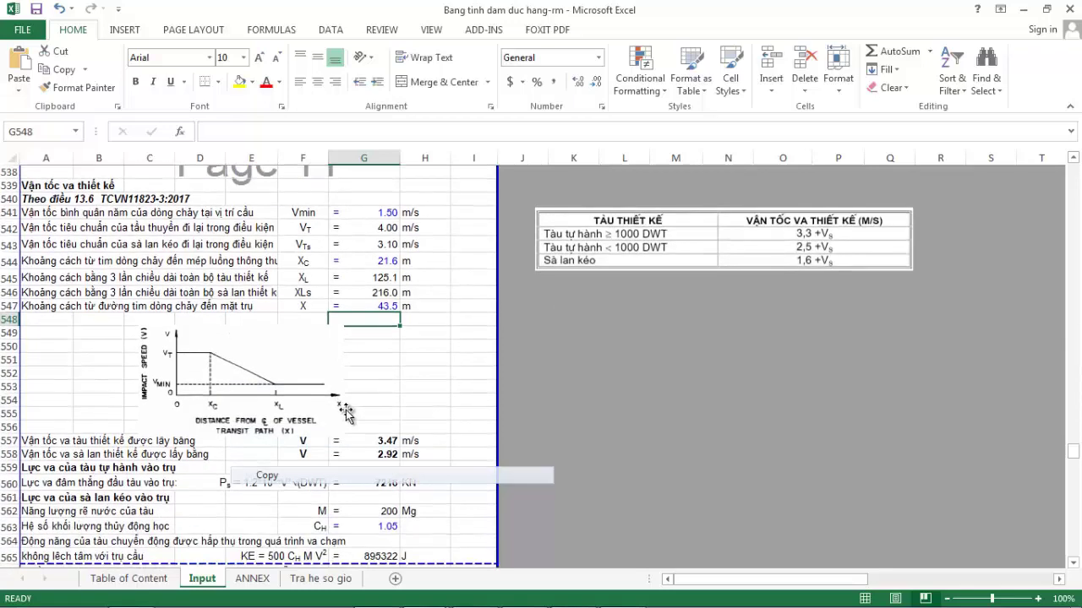
{"action": "scroll", "coordinate": [160, 365], "scroll_direction": "down", "scroll_amount": 1}
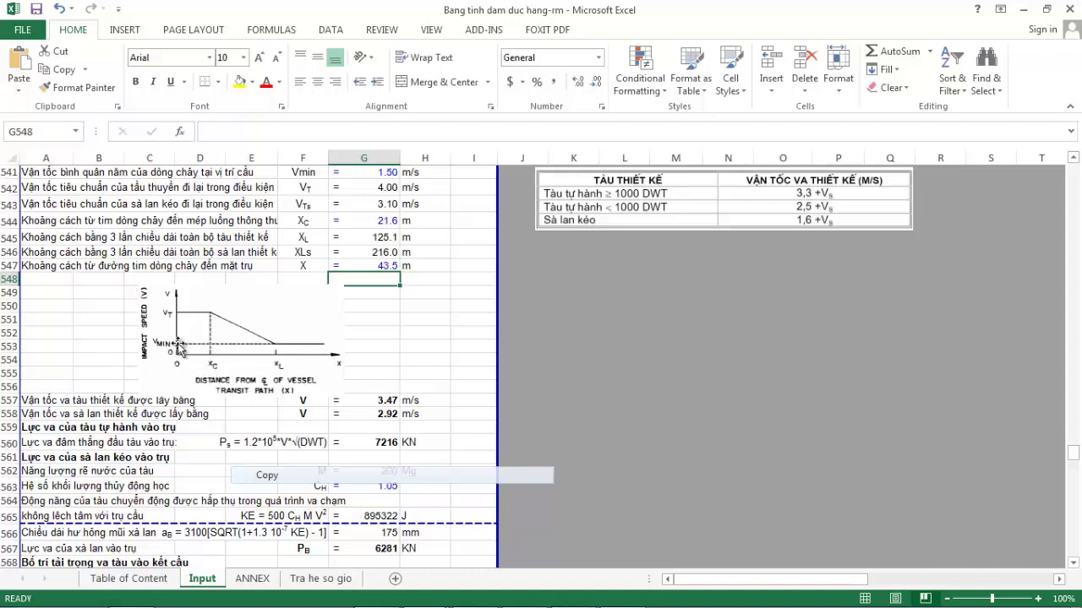
{"action": "scroll", "coordinate": [169, 315], "scroll_direction": "up", "scroll_amount": 1}
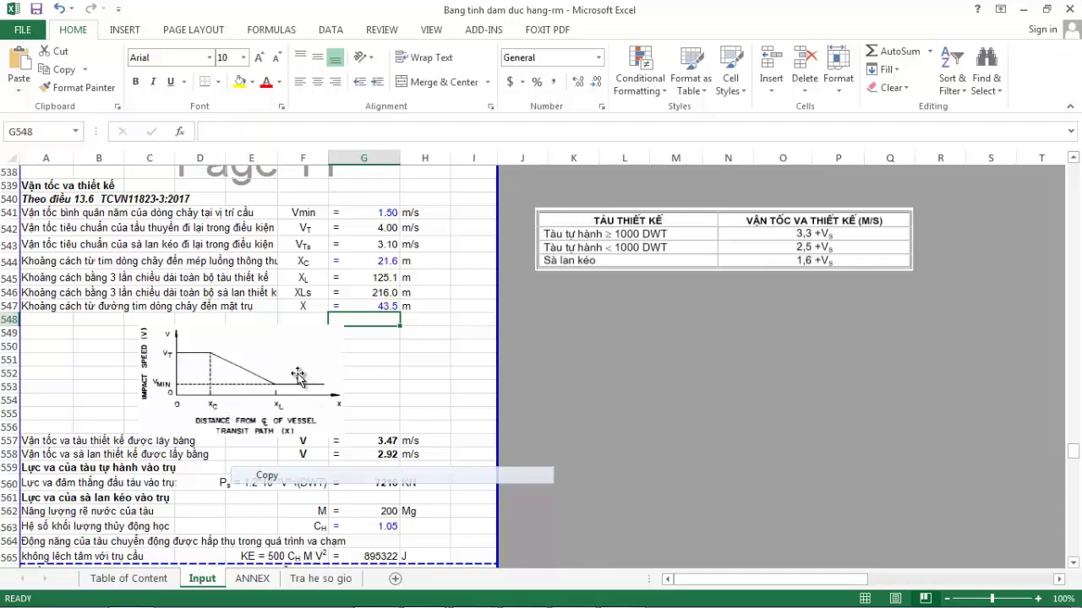
{"action": "left_click", "coordinate": [439, 333]}
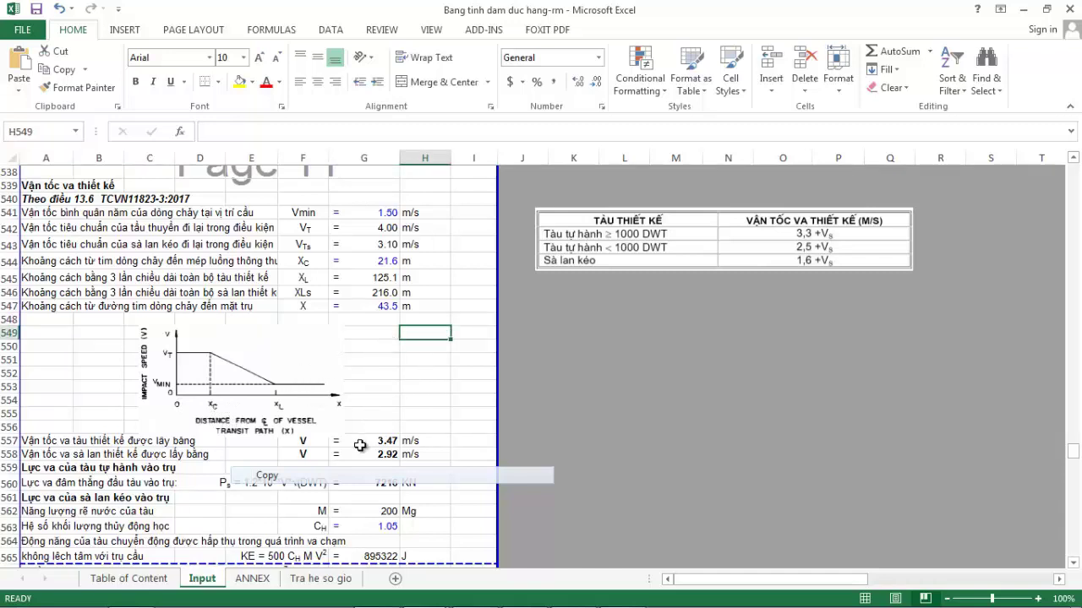
Step: Inspect the design impact velocity formulas for the ship in G557 and the barge in G558
{"action": "left_click", "coordinate": [360, 445]}
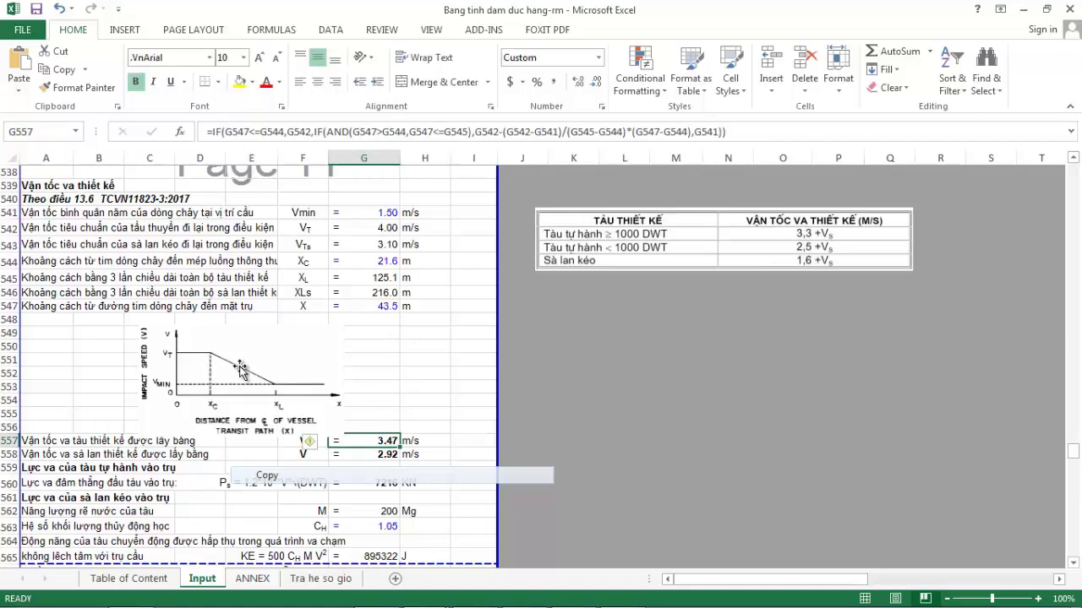
{"action": "scroll", "coordinate": [403, 362], "scroll_direction": "down", "scroll_amount": 2}
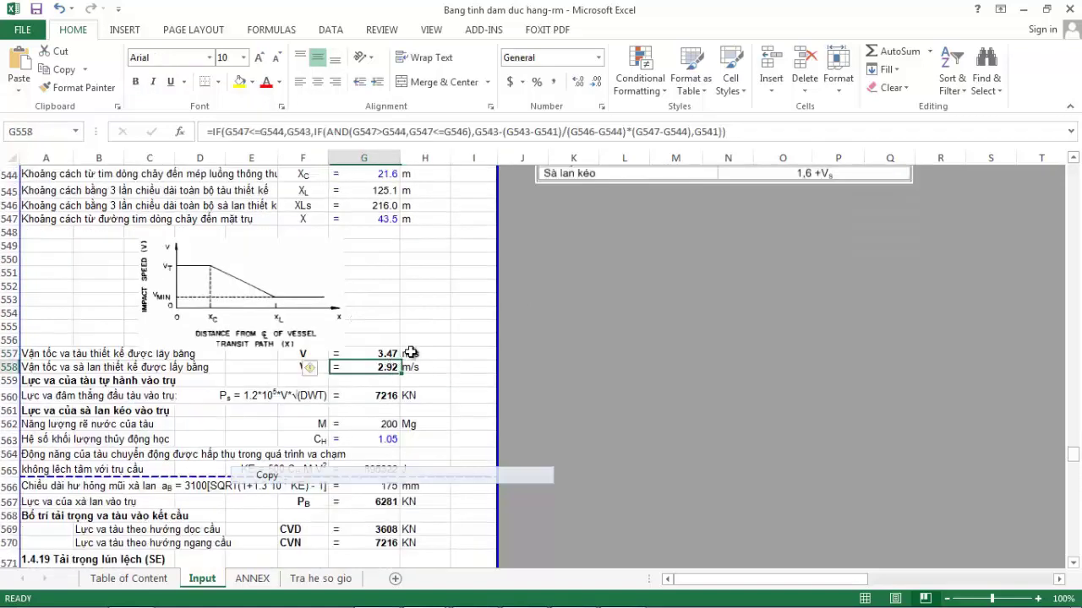
{"action": "left_click", "coordinate": [474, 358]}
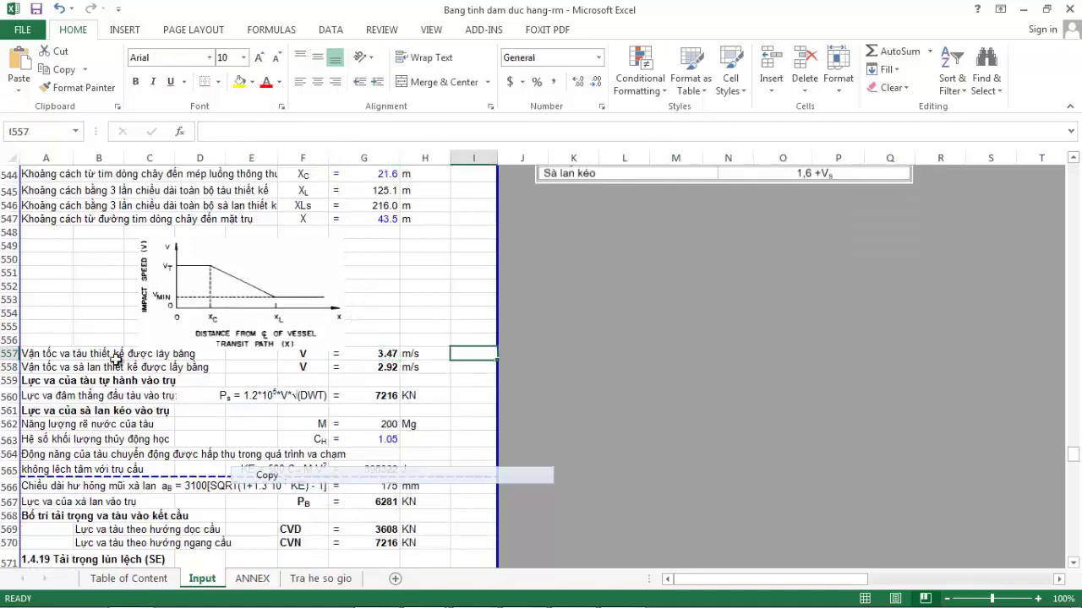
{"action": "left_click", "coordinate": [54, 358]}
{"action": "left_click", "coordinate": [365, 358]}
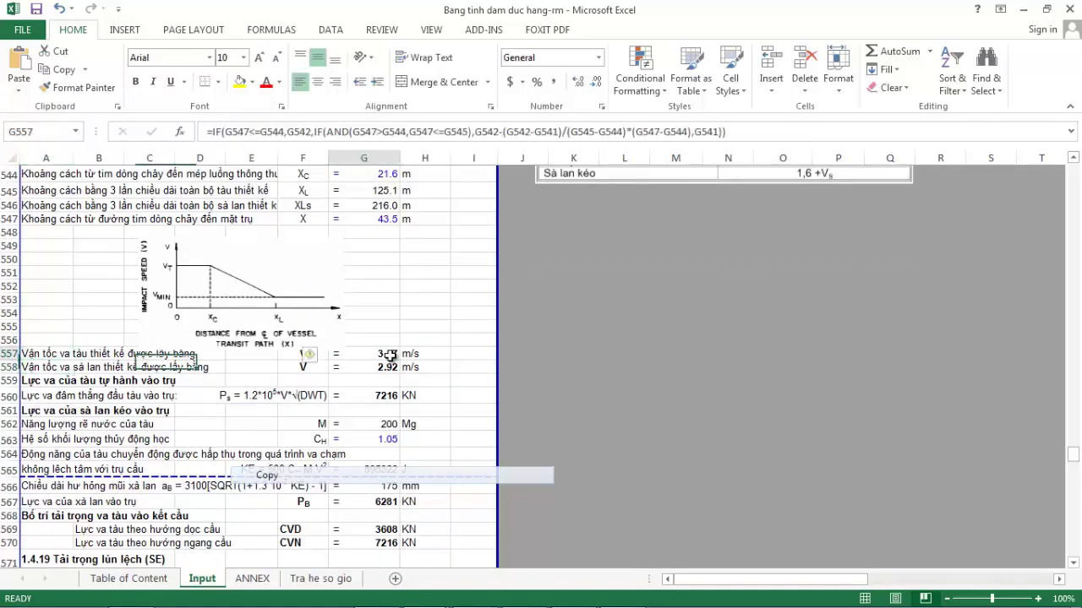
{"action": "left_click", "coordinate": [448, 372]}
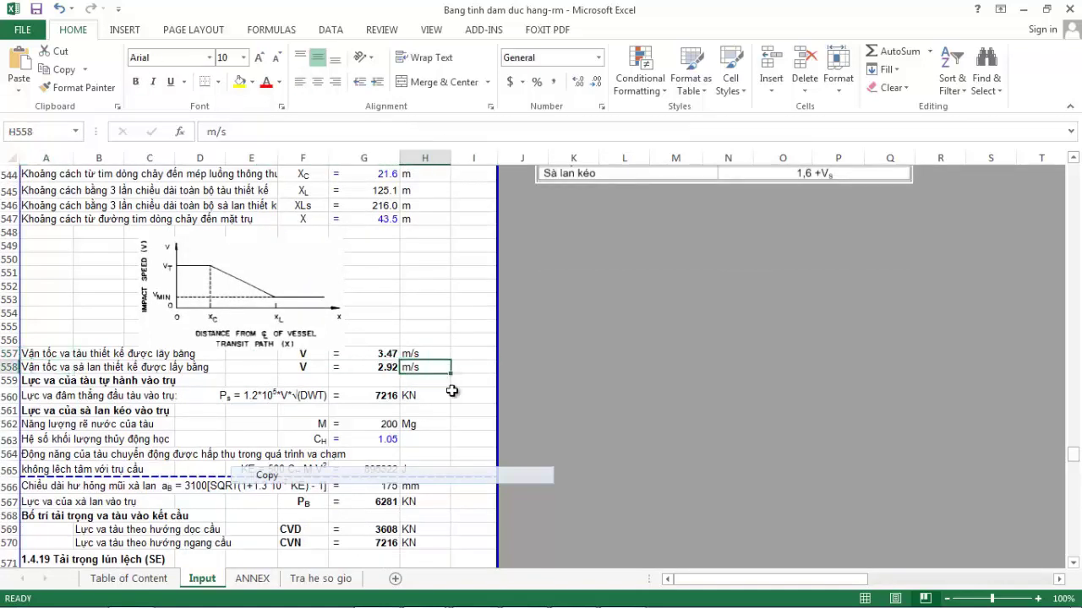
Step: Review the design collision velocities and the ship and barge impact forces on the pier in the Input sheet
{"action": "left_click", "coordinate": [452, 390]}
{"action": "scroll", "coordinate": [452, 391], "scroll_direction": "down", "scroll_amount": 1}
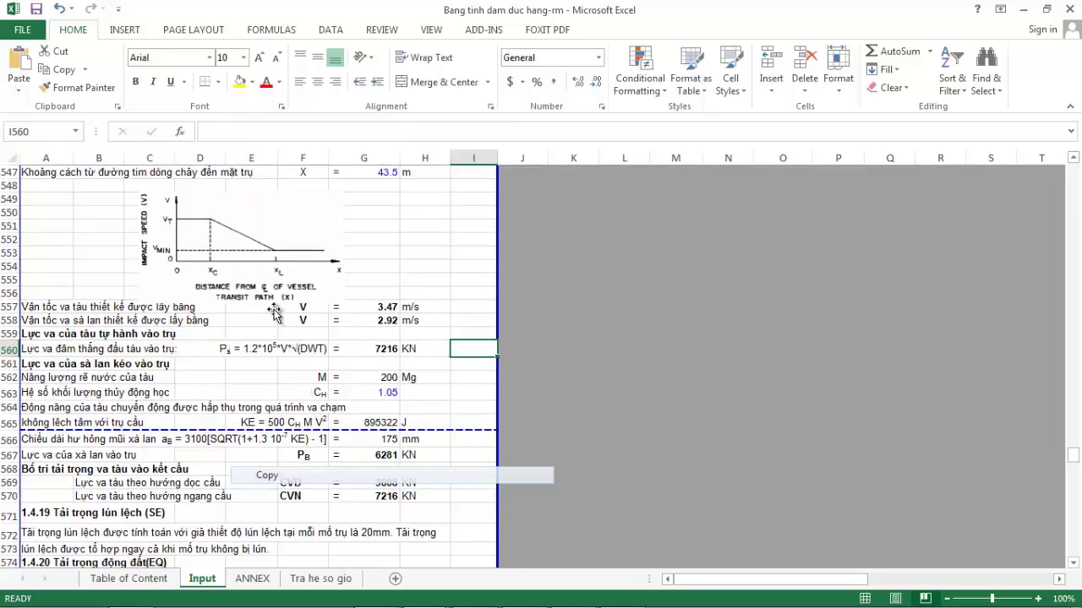
{"action": "scroll", "coordinate": [258, 360], "scroll_direction": "down", "scroll_amount": 1}
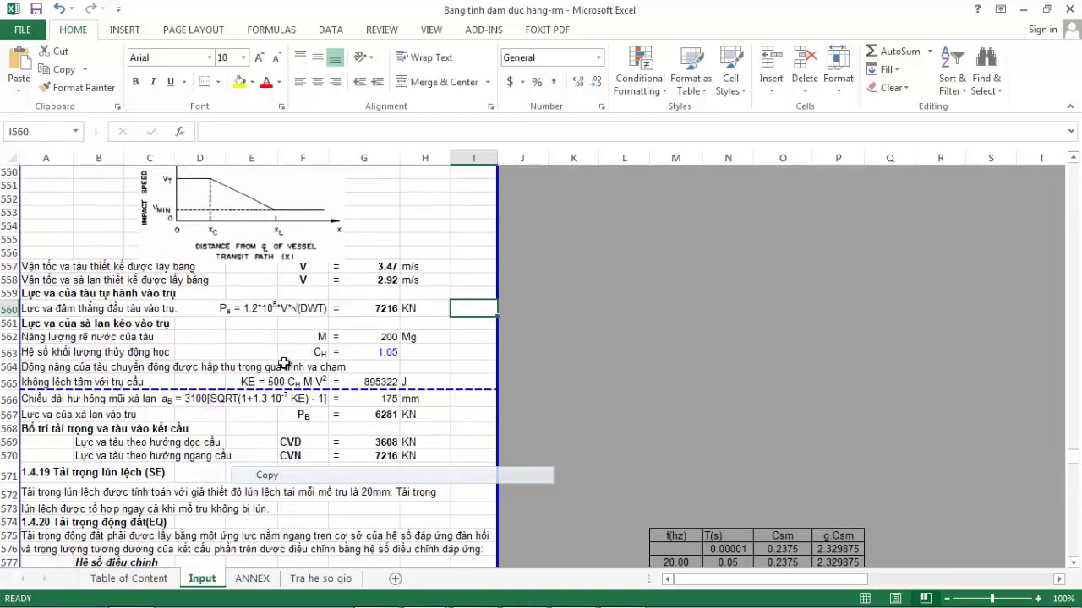
{"action": "scroll", "coordinate": [275, 371], "scroll_direction": "down", "scroll_amount": 1}
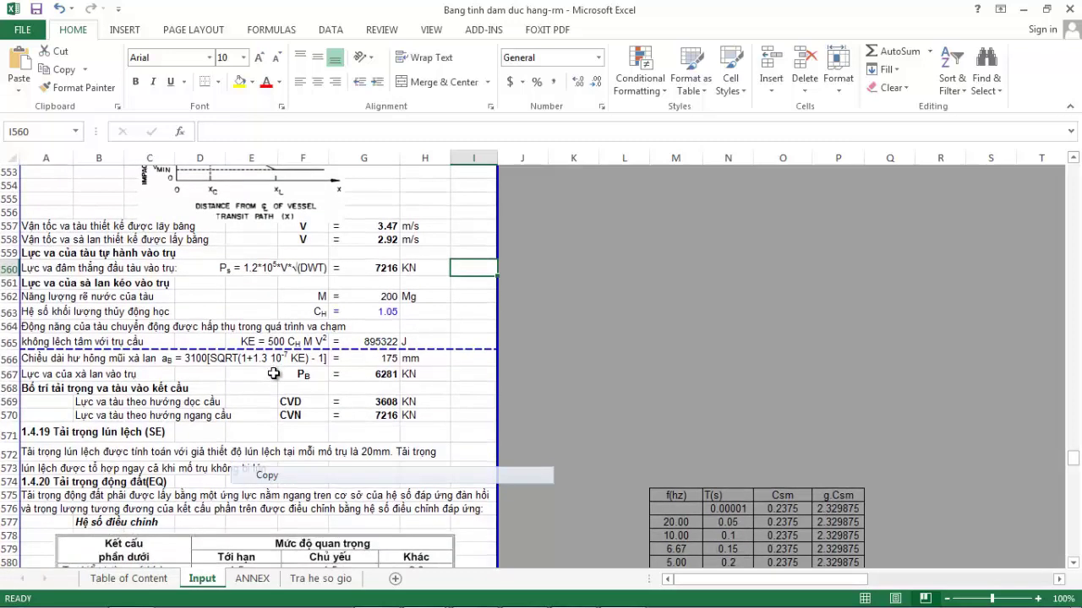
Step: Examine the longitudinal and transverse vessel collision forces CVD and CVN in rows 569 and 570, including their formulas
{"action": "left_click", "coordinate": [387, 403]}
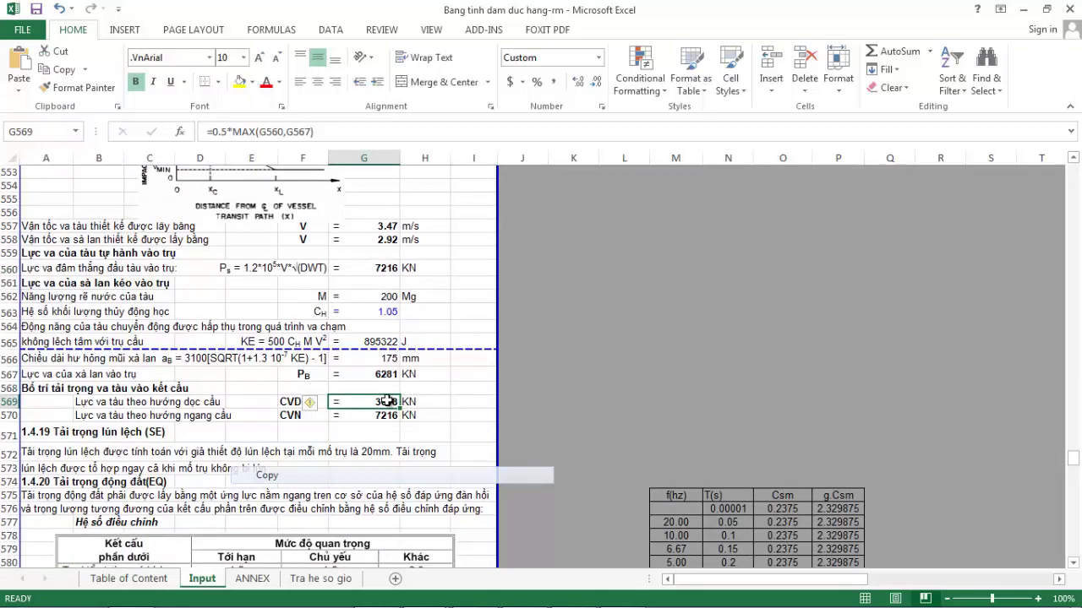
{"action": "left_click", "coordinate": [445, 404]}
{"action": "scroll", "coordinate": [417, 405], "scroll_direction": "down", "scroll_amount": 1}
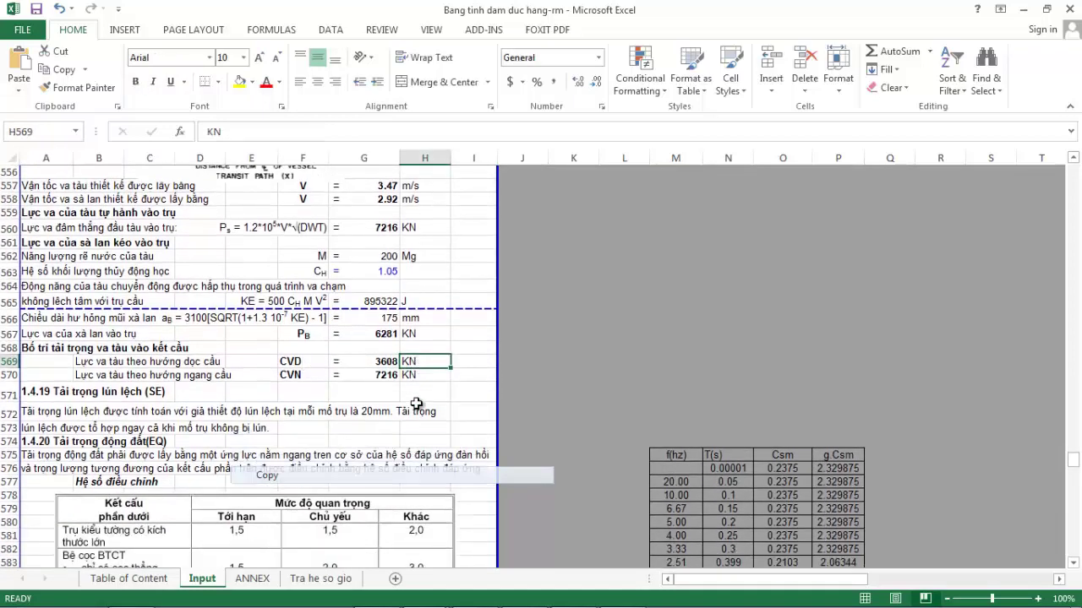
{"action": "left_click", "coordinate": [382, 363]}
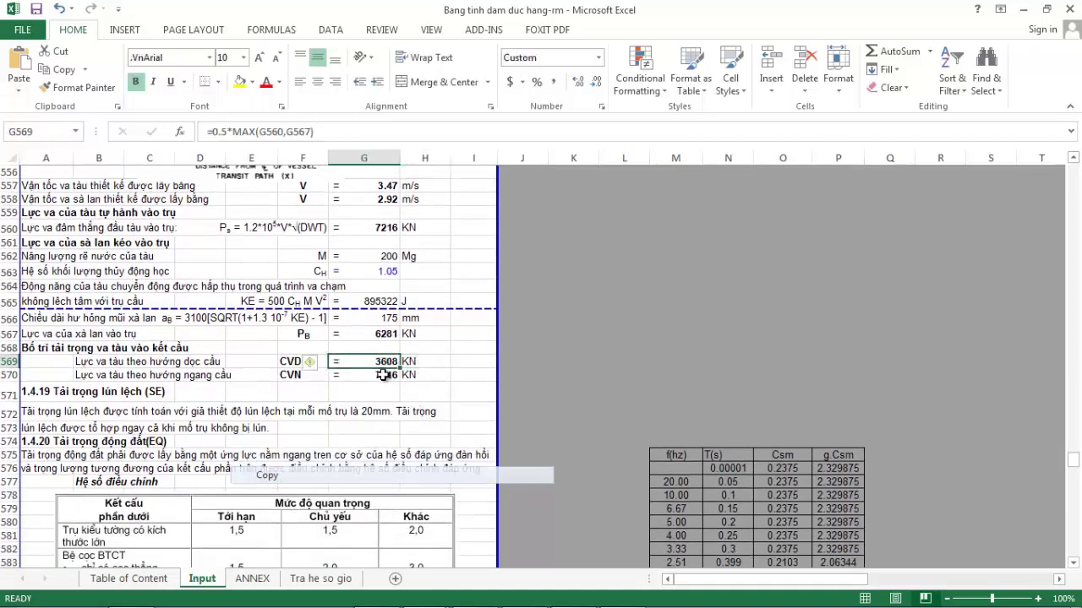
{"action": "left_click", "coordinate": [383, 375]}
{"action": "left_click", "coordinate": [445, 381]}
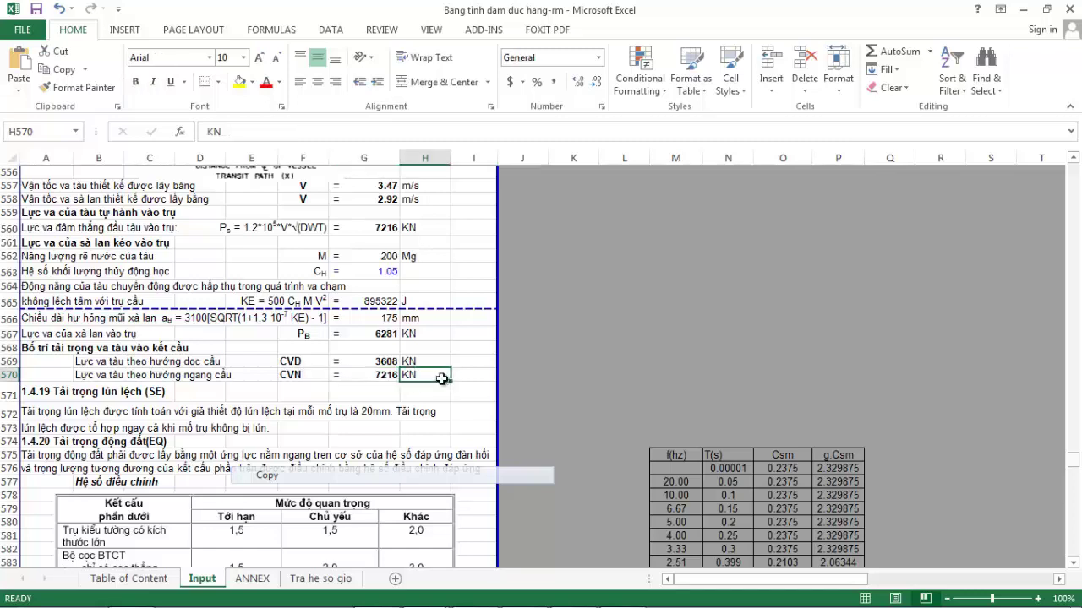
{"action": "left_click", "coordinate": [384, 363]}
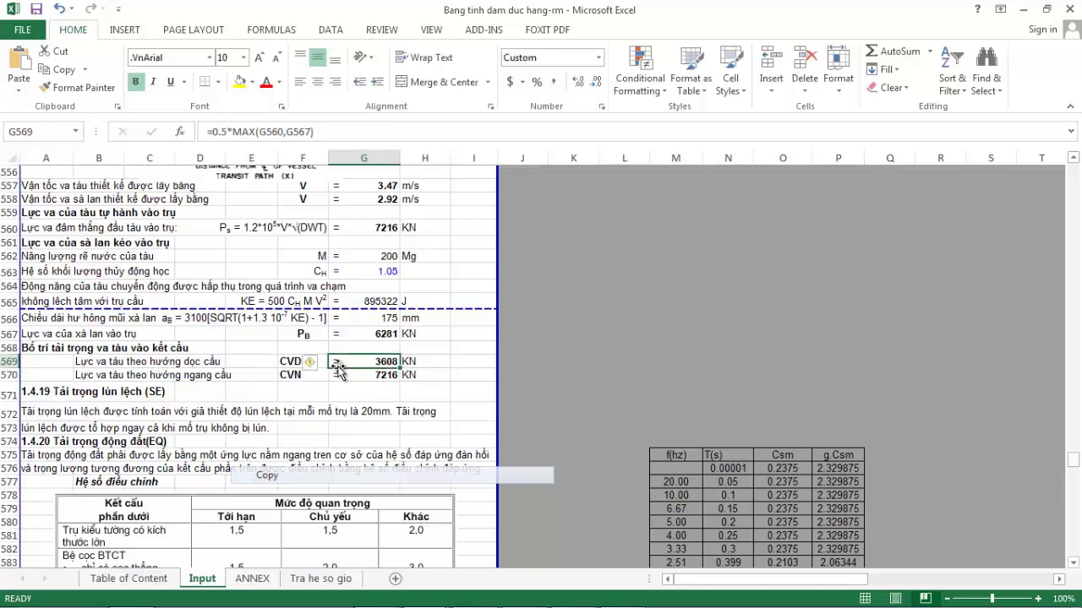
{"action": "left_click", "coordinate": [290, 365]}
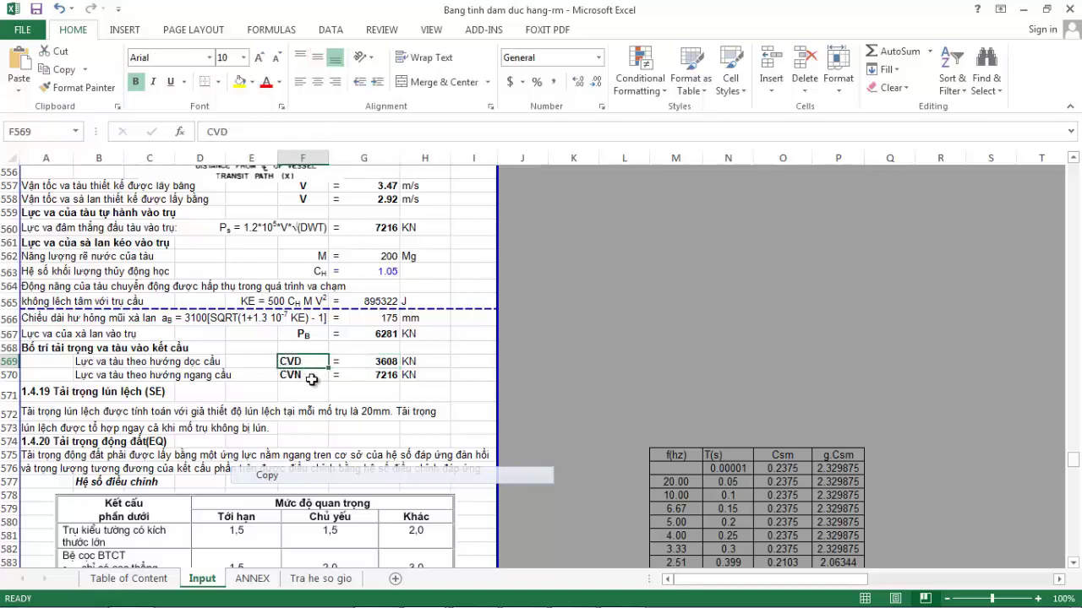
{"action": "left_click", "coordinate": [313, 378]}
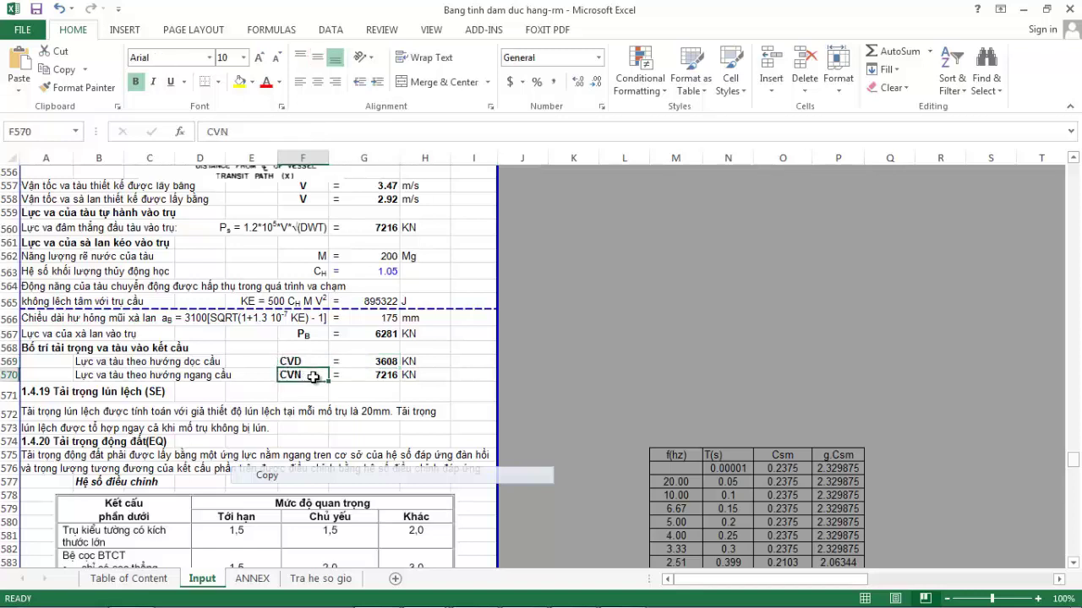
{"action": "left_click", "coordinate": [383, 378]}
{"action": "left_click", "coordinate": [450, 373]}
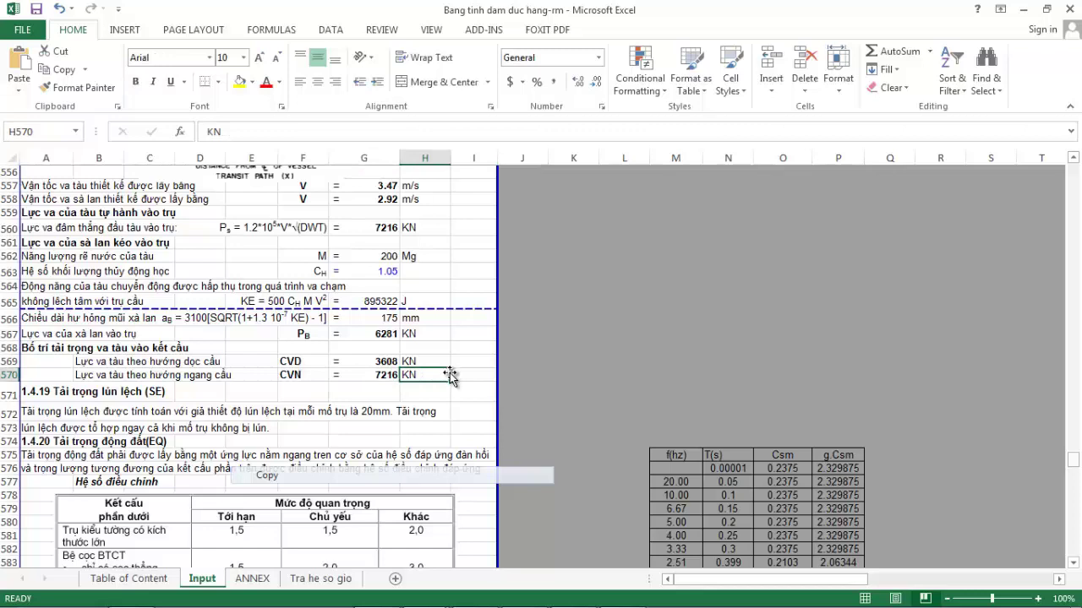
{"action": "left_click", "coordinate": [456, 361]}
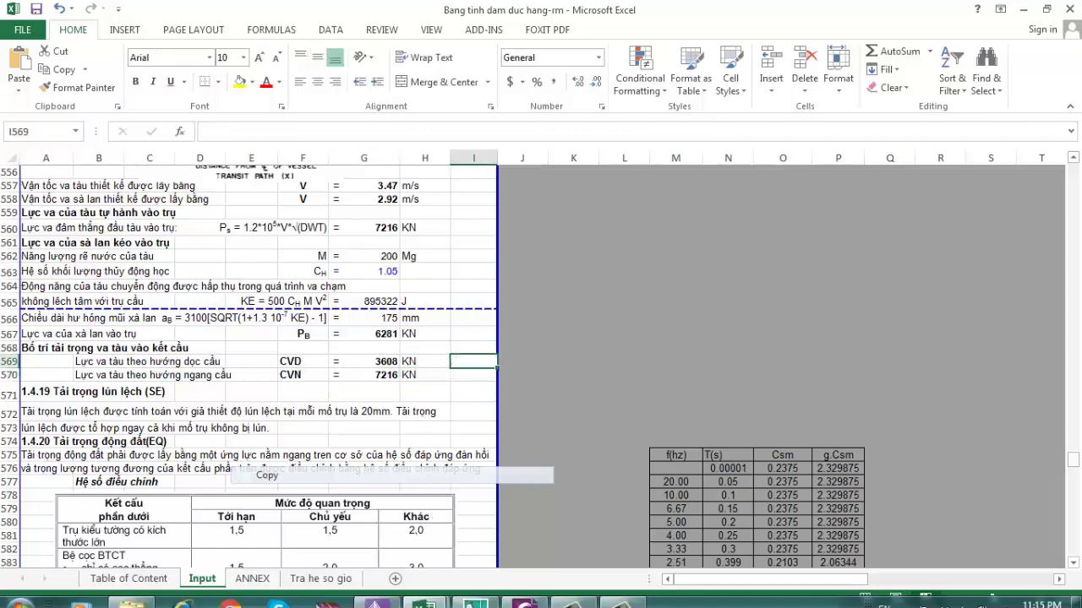
Step: Switch to the Foxit PhantomPDF load standard and find the rules for applying vessel collision force to the substructure on page 91
{"action": "mouse_move", "coordinate": [397, 575]}
{"action": "left_click", "coordinate": [524, 594]}
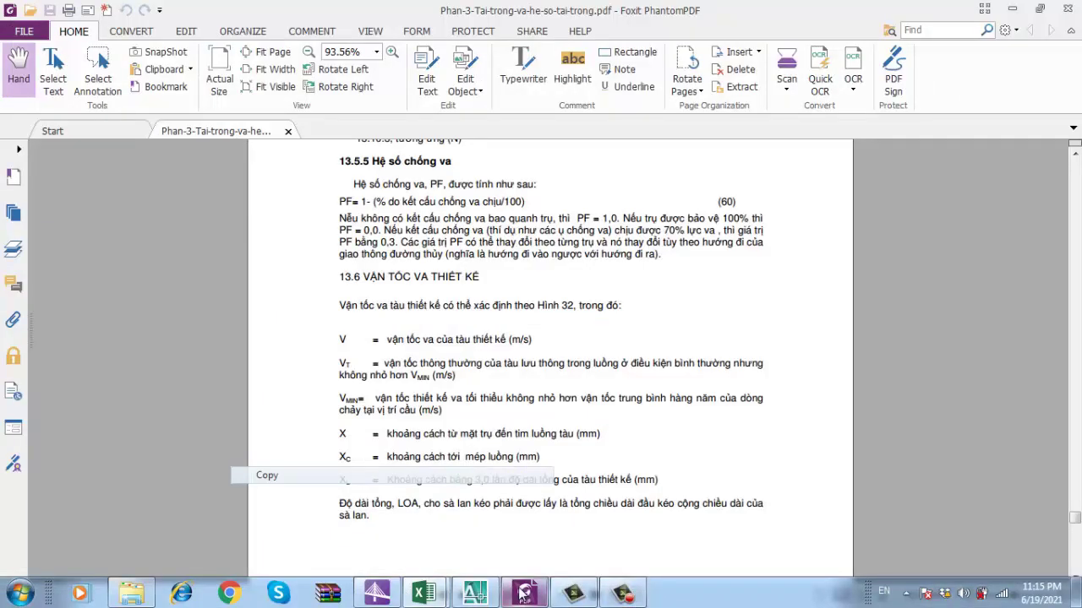
{"action": "scroll", "coordinate": [524, 396], "scroll_direction": "down", "scroll_amount": 15}
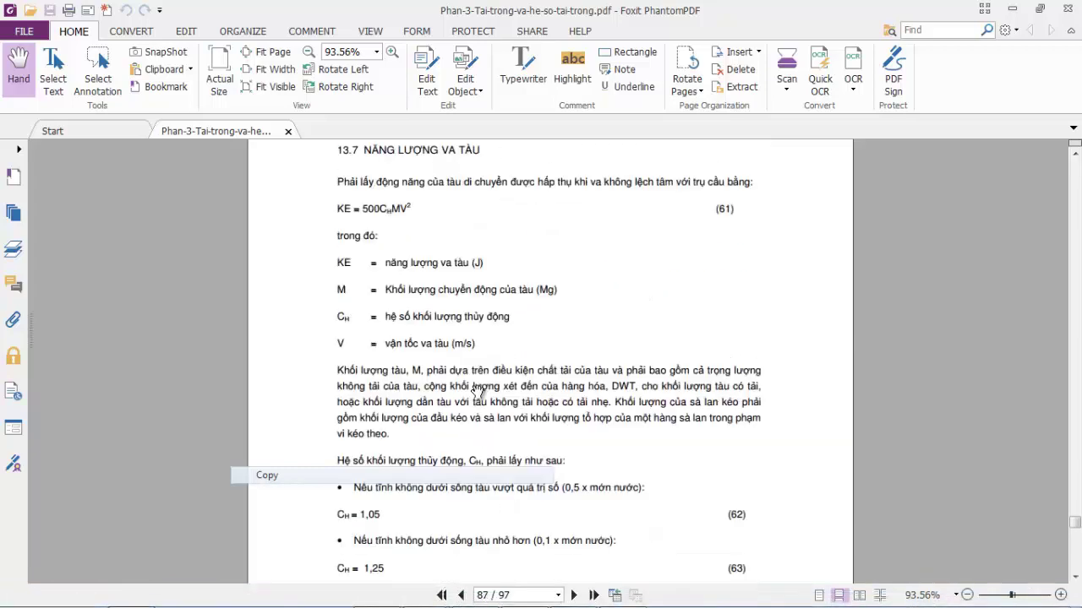
{"action": "scroll", "coordinate": [476, 392], "scroll_direction": "down", "scroll_amount": 18}
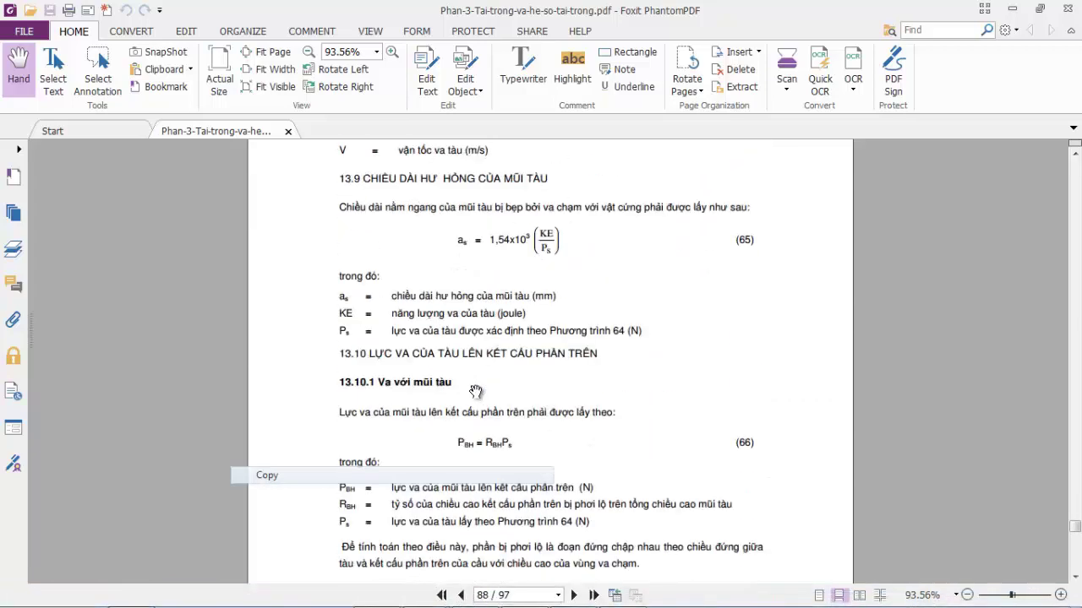
{"action": "scroll", "coordinate": [477, 385], "scroll_direction": "down", "scroll_amount": 18}
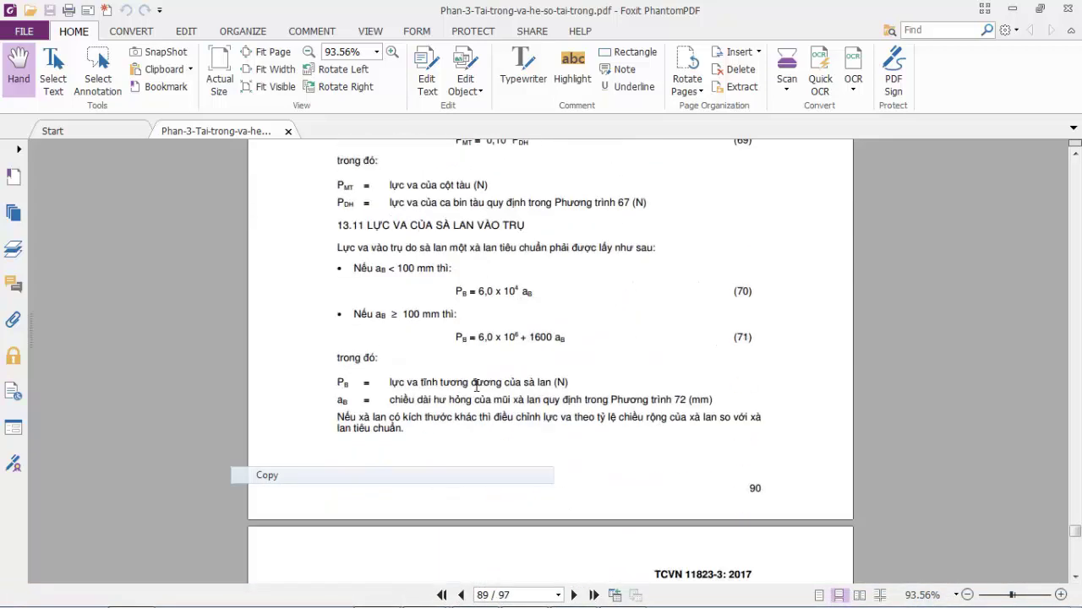
{"action": "scroll", "coordinate": [477, 385], "scroll_direction": "down", "scroll_amount": 18}
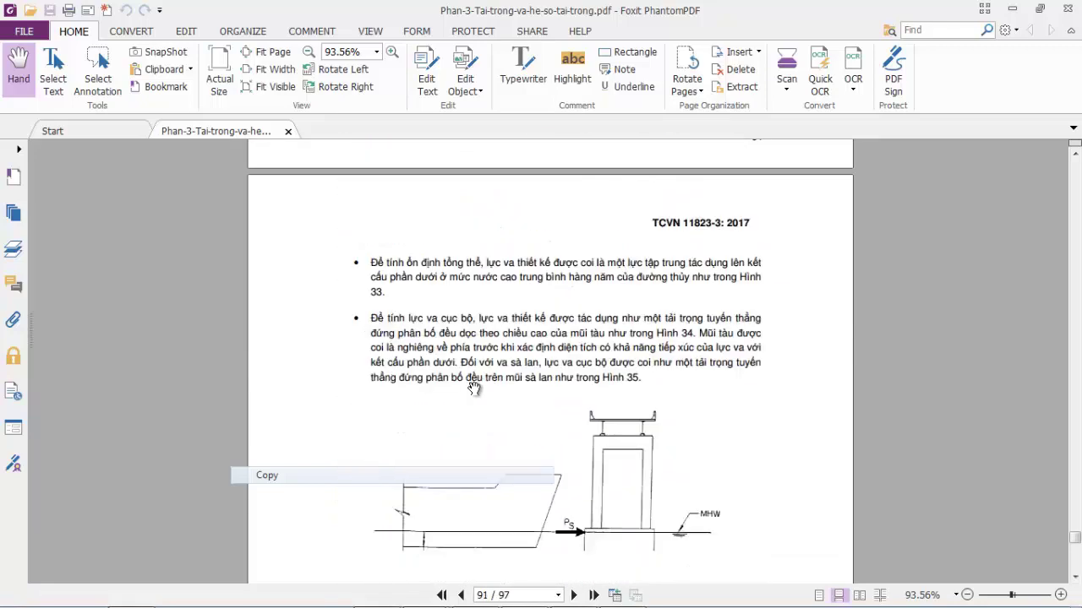
{"action": "scroll", "coordinate": [474, 389], "scroll_direction": "up", "scroll_amount": 4}
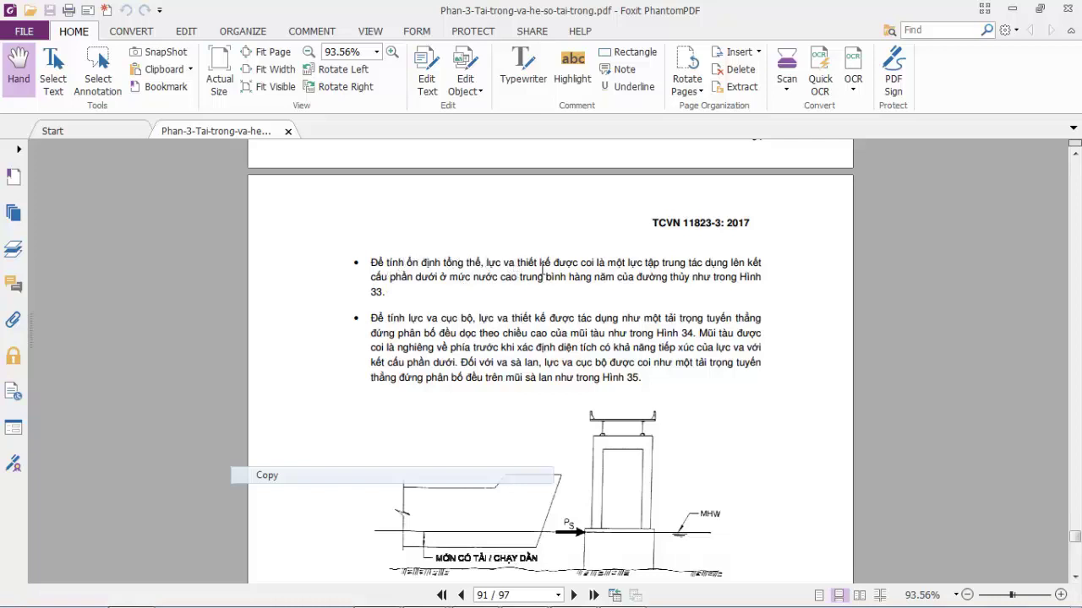
Step: Read the overall stability and local collision force rules on page 91, marking key phrases, and view Hình 33 and Hình 34
{"action": "left_click_drag", "start_coordinate": [605, 263], "coordinate": [765, 264]}
{"action": "left_click", "coordinate": [535, 286]}
{"action": "left_click_drag", "start_coordinate": [453, 277], "coordinate": [743, 279]}
{"action": "left_click", "coordinate": [610, 438]}
{"action": "left_click_drag", "start_coordinate": [391, 318], "coordinate": [646, 381]}
{"action": "left_click", "coordinate": [534, 341]}
{"action": "scroll", "coordinate": [534, 325], "scroll_direction": "down", "scroll_amount": 1}
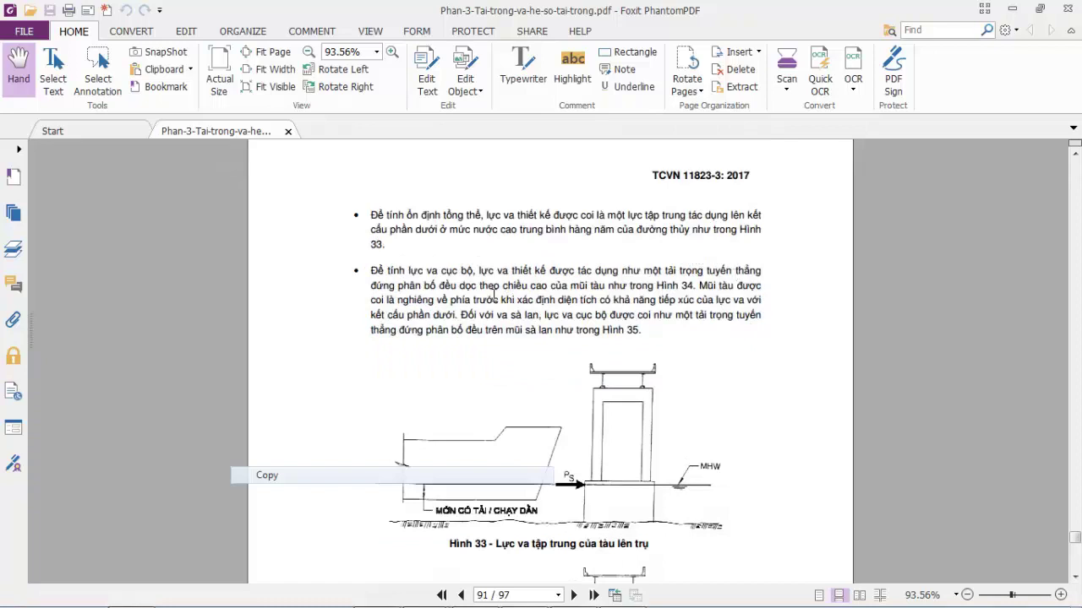
{"action": "scroll", "coordinate": [660, 337], "scroll_direction": "down", "scroll_amount": 5}
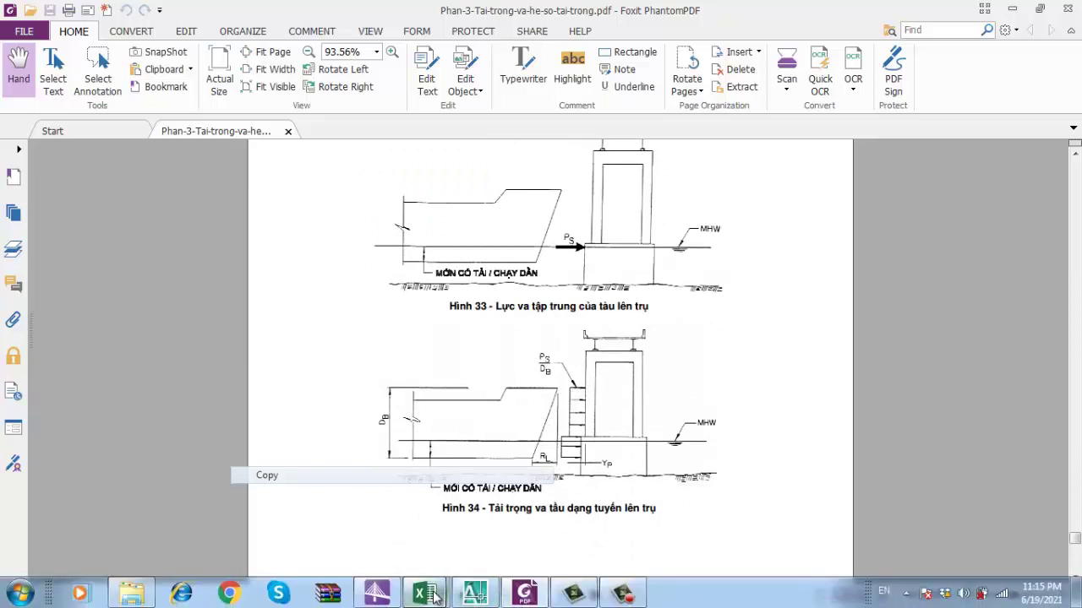
Step: Switch to the AutoCAD bridge drawing and inspect the pier and navigation clearance around span S11
{"action": "mouse_move", "coordinate": [427, 581]}
{"action": "left_click", "coordinate": [474, 594]}
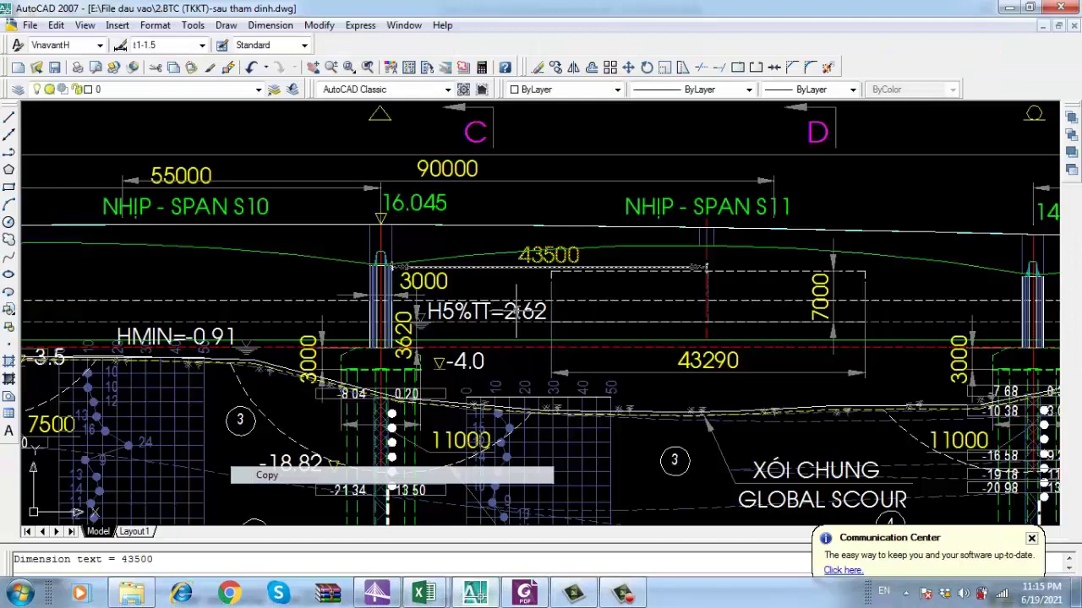
{"action": "scroll", "coordinate": [556, 334], "scroll_direction": "down", "scroll_amount": 3}
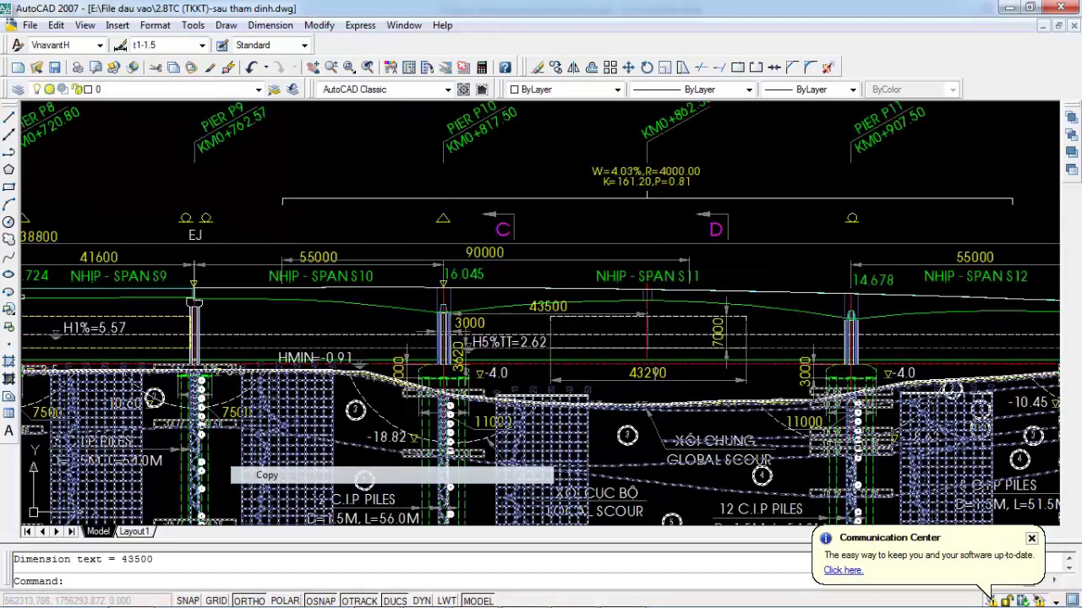
{"action": "scroll", "coordinate": [649, 362], "scroll_direction": "up", "scroll_amount": 4}
{"action": "key", "text": "Escape"}
{"action": "right_click", "coordinate": [567, 371]}
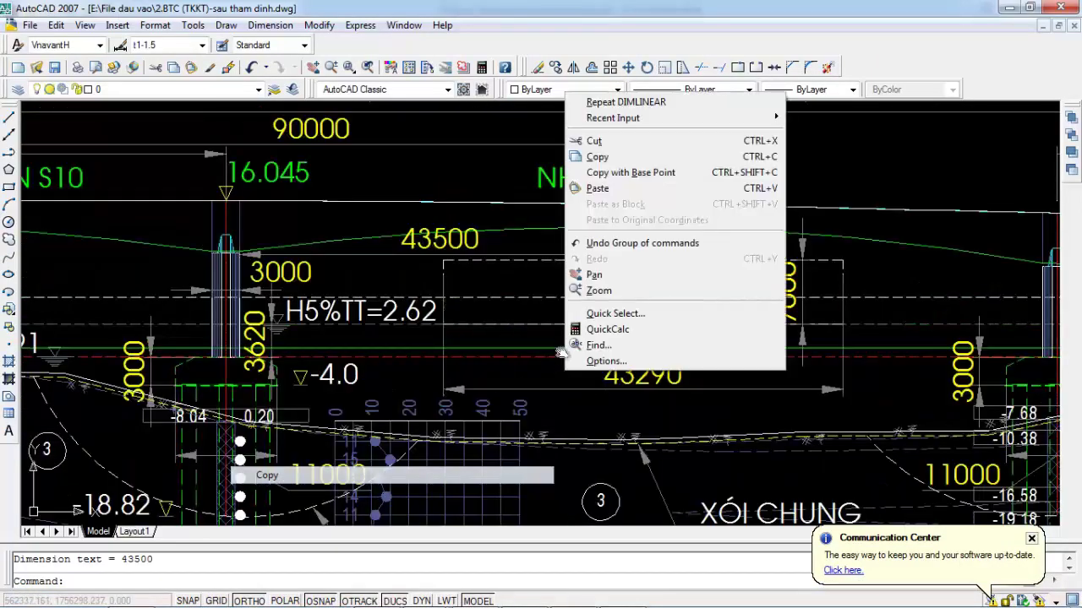
{"action": "left_click", "coordinate": [529, 345]}
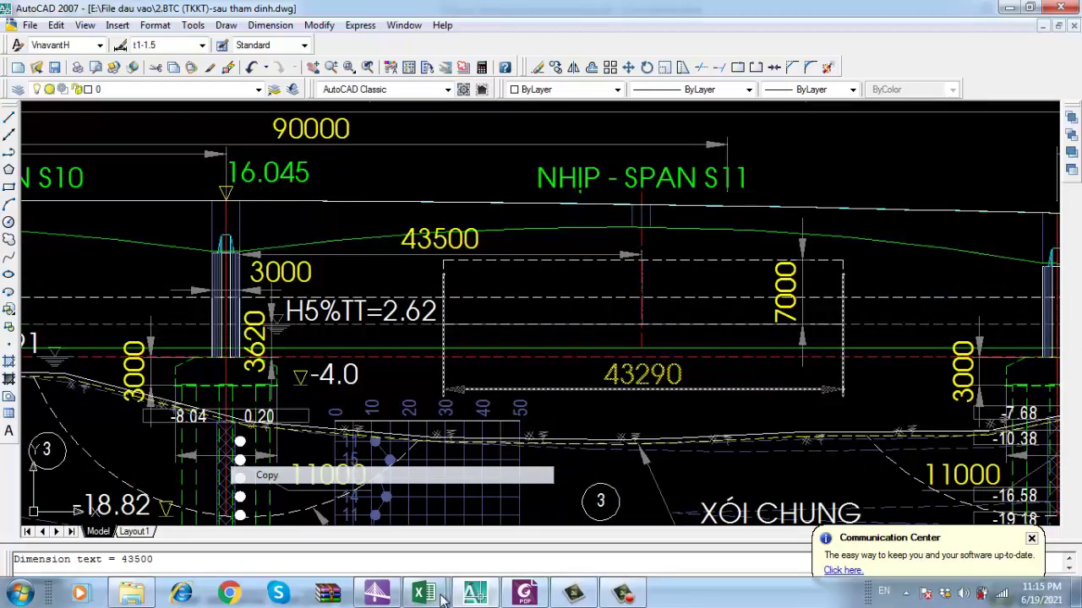
Step: Return to the Foxit PhantomPDF standard and reread the overall stability rule above Hình 33
{"action": "left_click", "coordinate": [432, 593]}
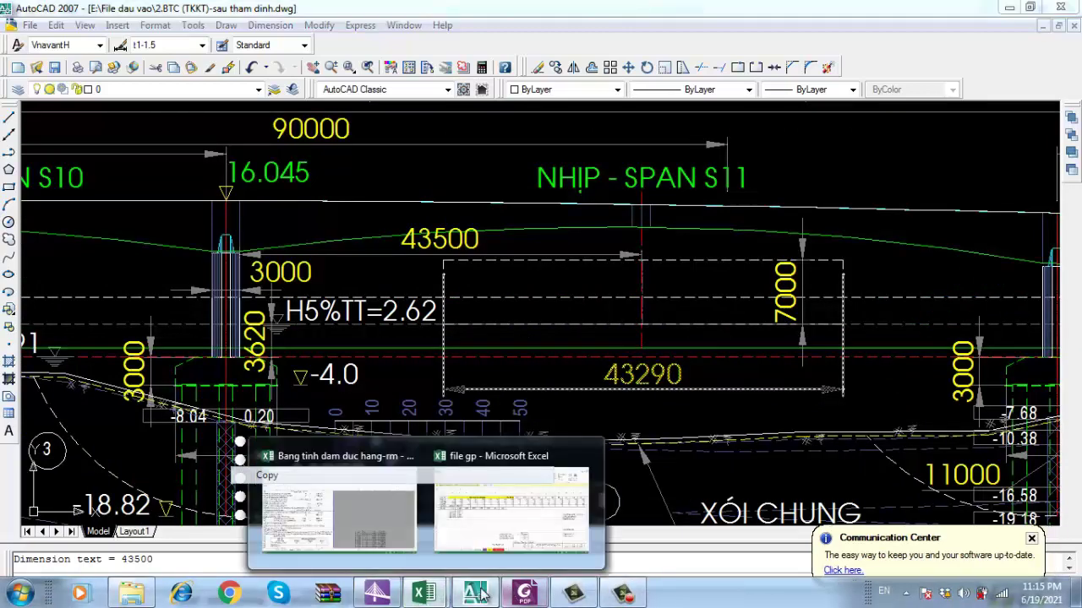
{"action": "left_click", "coordinate": [524, 593]}
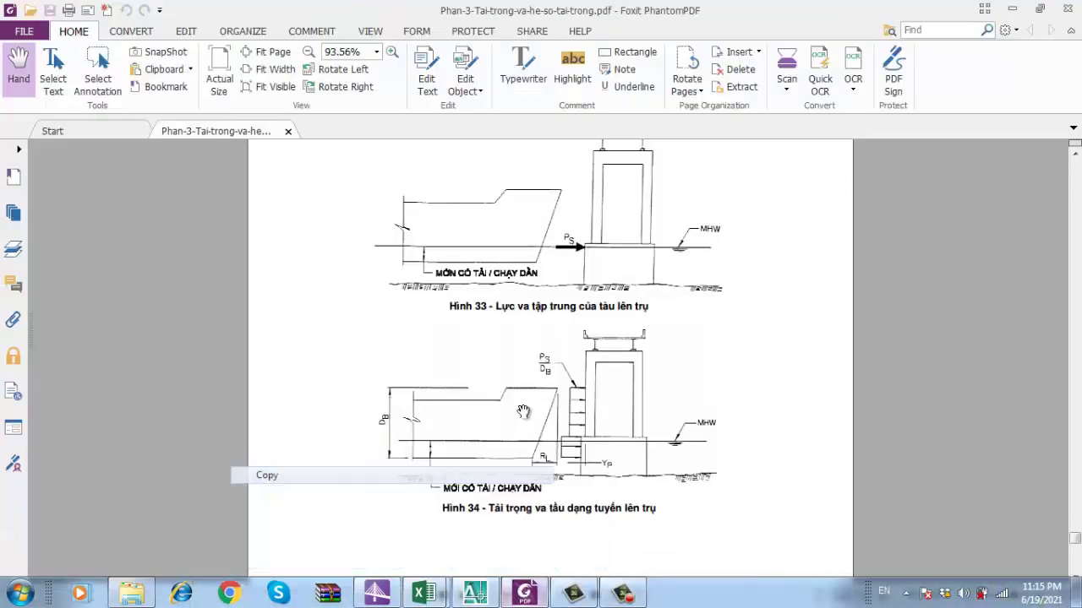
{"action": "scroll", "coordinate": [524, 400], "scroll_direction": "up", "scroll_amount": 3}
{"action": "scroll", "coordinate": [668, 439], "scroll_direction": "up", "scroll_amount": 1}
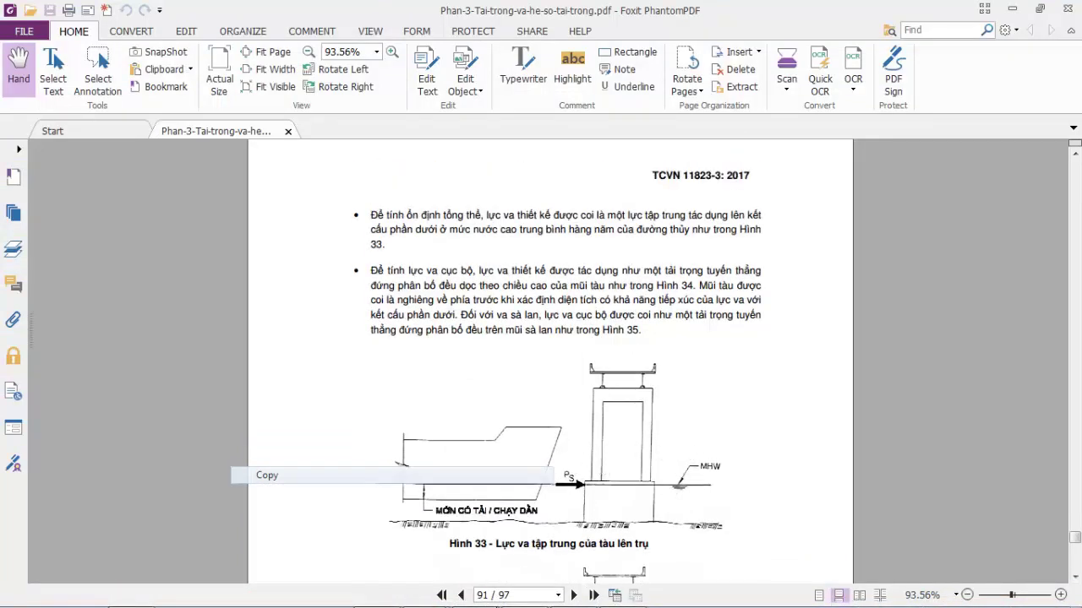
Step: Switch back to the AutoCAD drawing and examine the H5%TT water level and its height above the pier footing
{"action": "mouse_move", "coordinate": [459, 591]}
{"action": "left_click", "coordinate": [414, 594]}
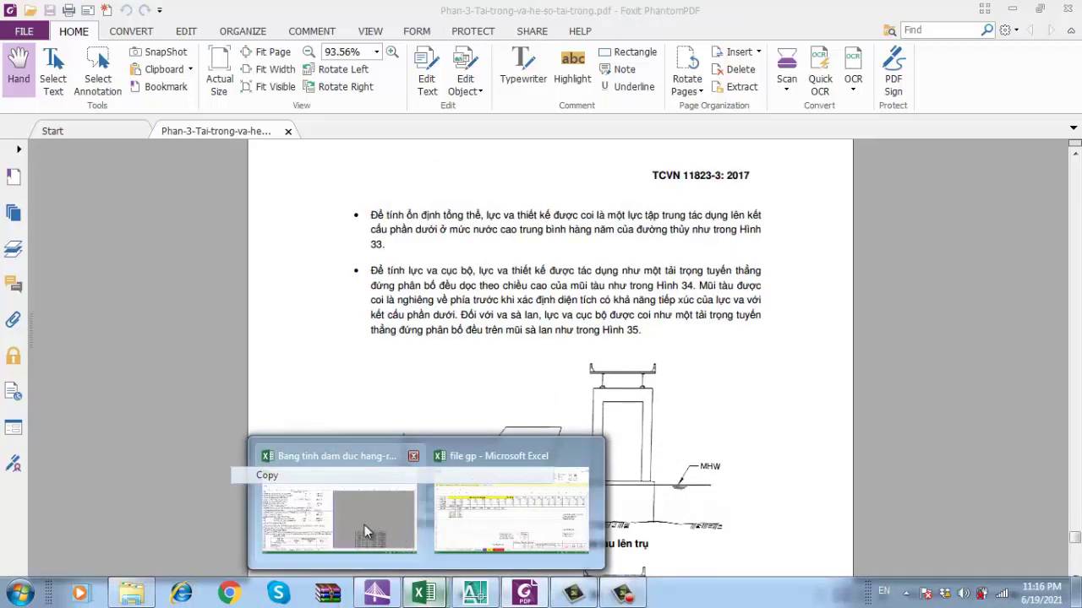
{"action": "left_click", "coordinate": [377, 594]}
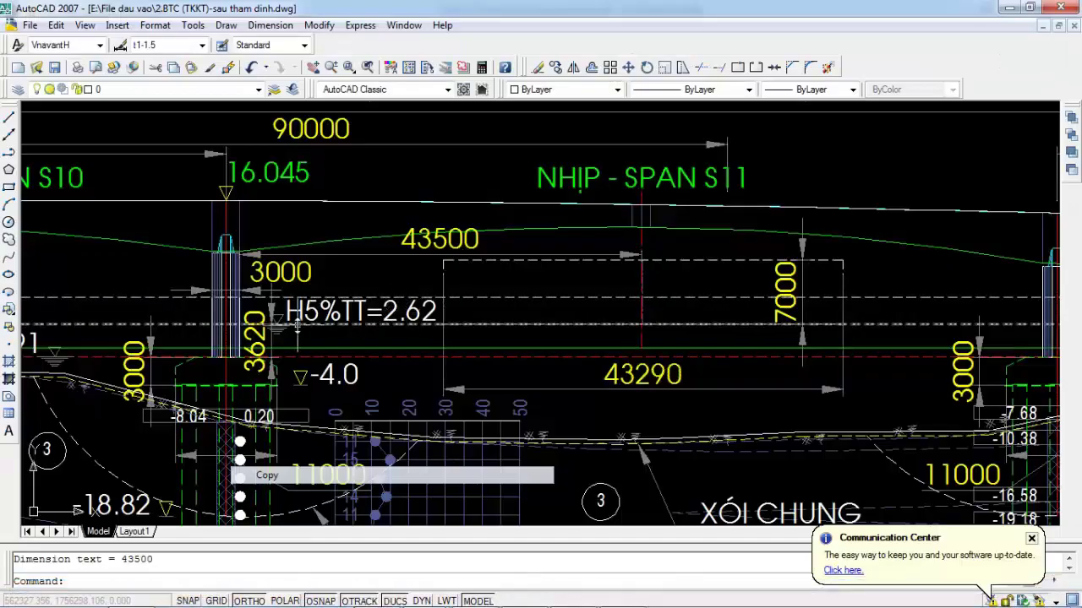
{"action": "scroll", "coordinate": [319, 320], "scroll_direction": "down", "scroll_amount": 3}
{"action": "scroll", "coordinate": [355, 326], "scroll_direction": "up", "scroll_amount": 2}
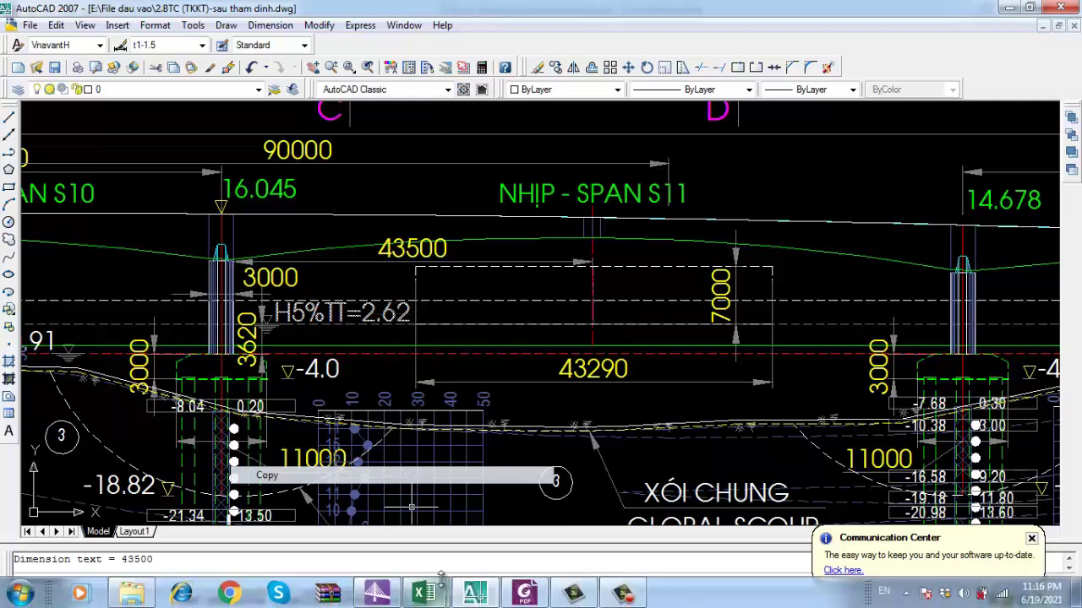
{"action": "mouse_move", "coordinate": [425, 583]}
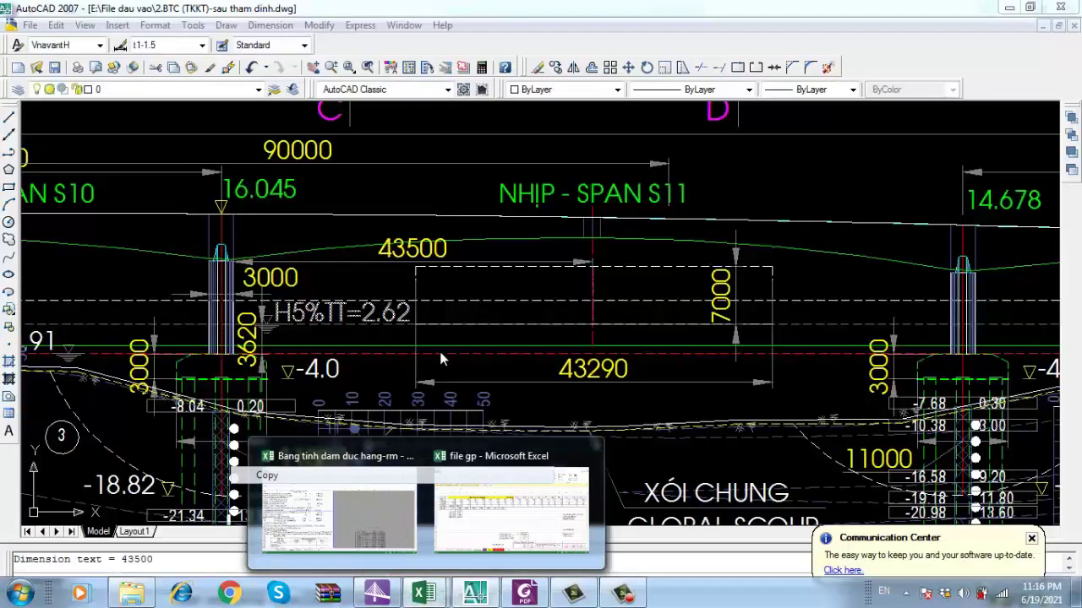
{"action": "scroll", "coordinate": [279, 328], "scroll_direction": "up", "scroll_amount": 2}
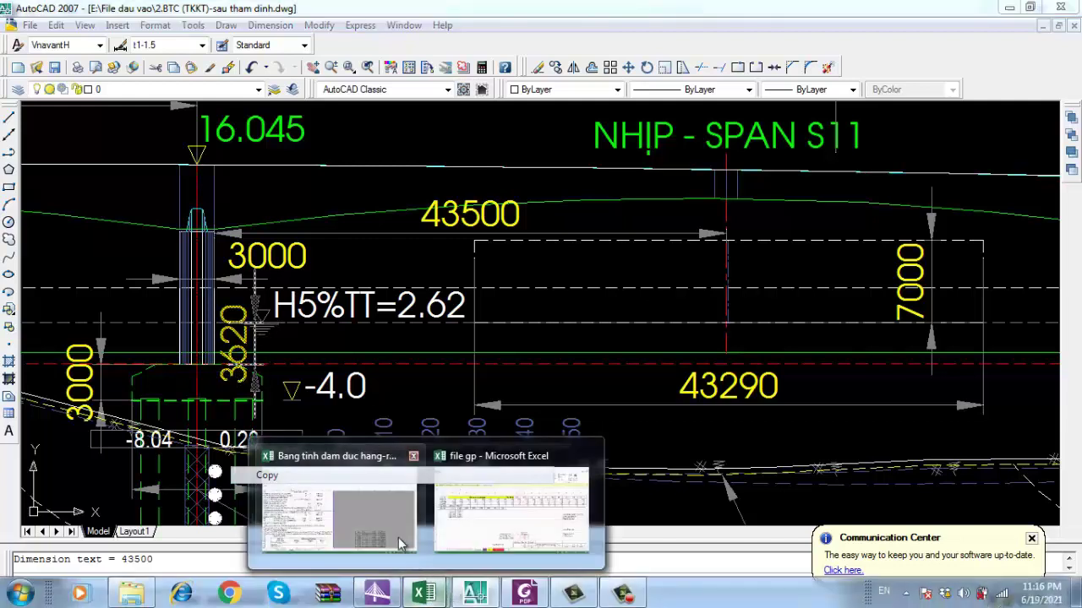
Step: Switch to the Excel workbook "file gp" and view the Trụ P1 pier elevation and element table on the 0.Phan tu sheet
{"action": "left_click", "coordinate": [476, 511]}
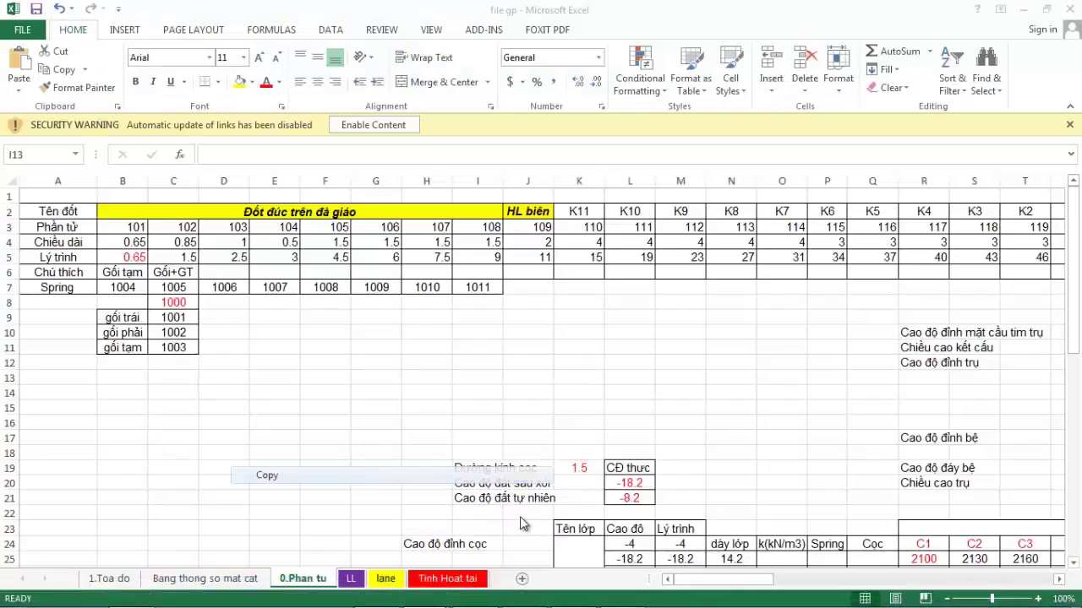
{"action": "scroll", "coordinate": [549, 507], "scroll_direction": "down", "scroll_amount": 3}
{"action": "left_click_drag", "start_coordinate": [743, 583], "coordinate": [826, 588]}
{"action": "scroll", "coordinate": [586, 316], "scroll_direction": "up", "scroll_amount": 3}
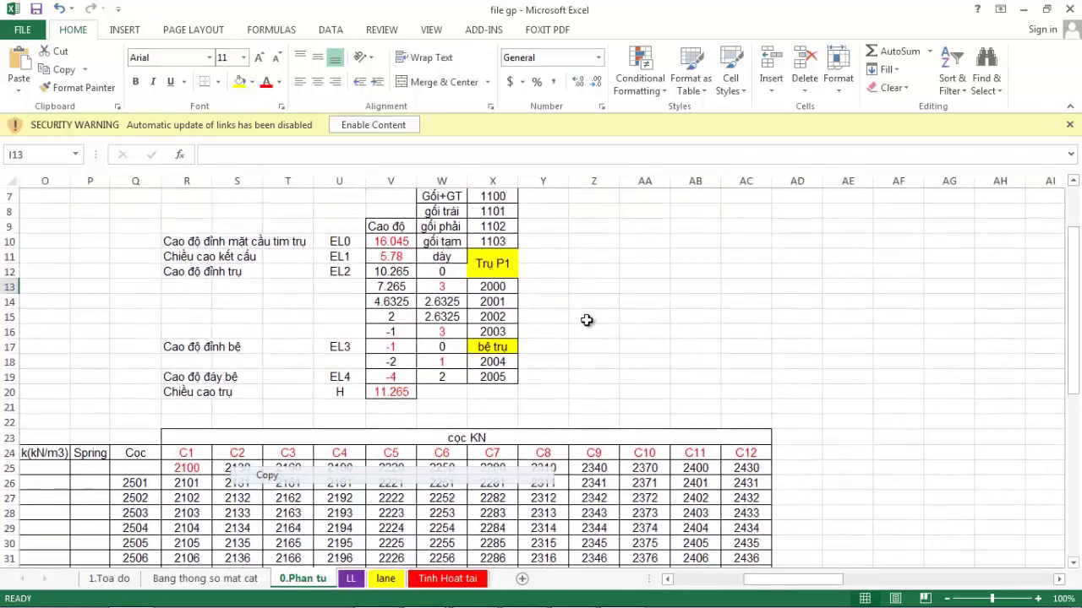
{"action": "scroll", "coordinate": [529, 311], "scroll_direction": "down", "scroll_amount": 1}
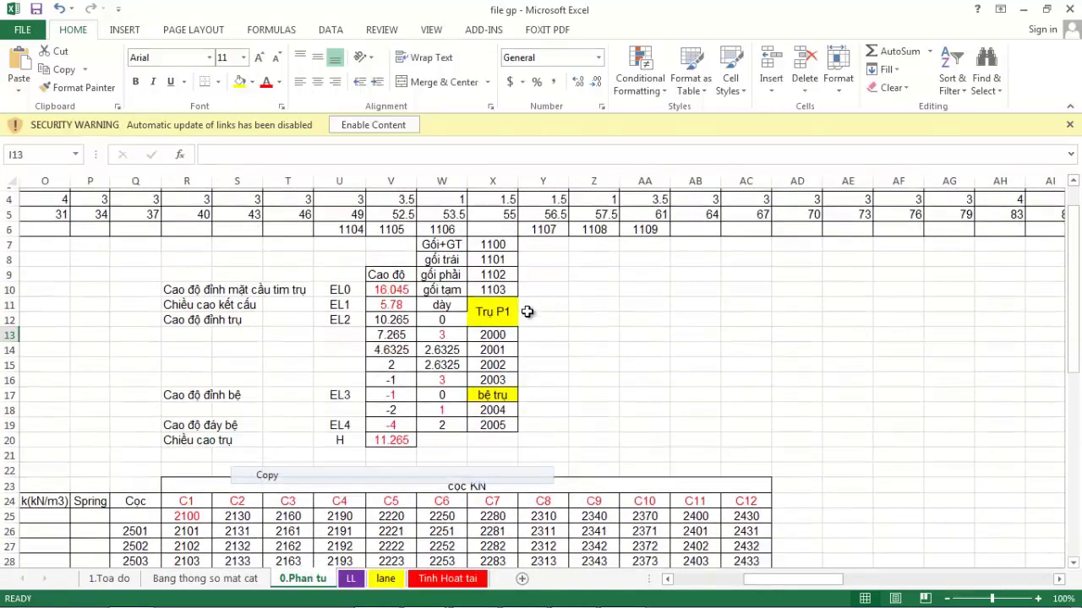
Step: Beside the Trụ P1 table, calculate in Z16 the height 3.62 minus element 2003's thickness with =3.62-W16
{"action": "left_click", "coordinate": [591, 359]}
{"action": "left_click", "coordinate": [582, 346]}
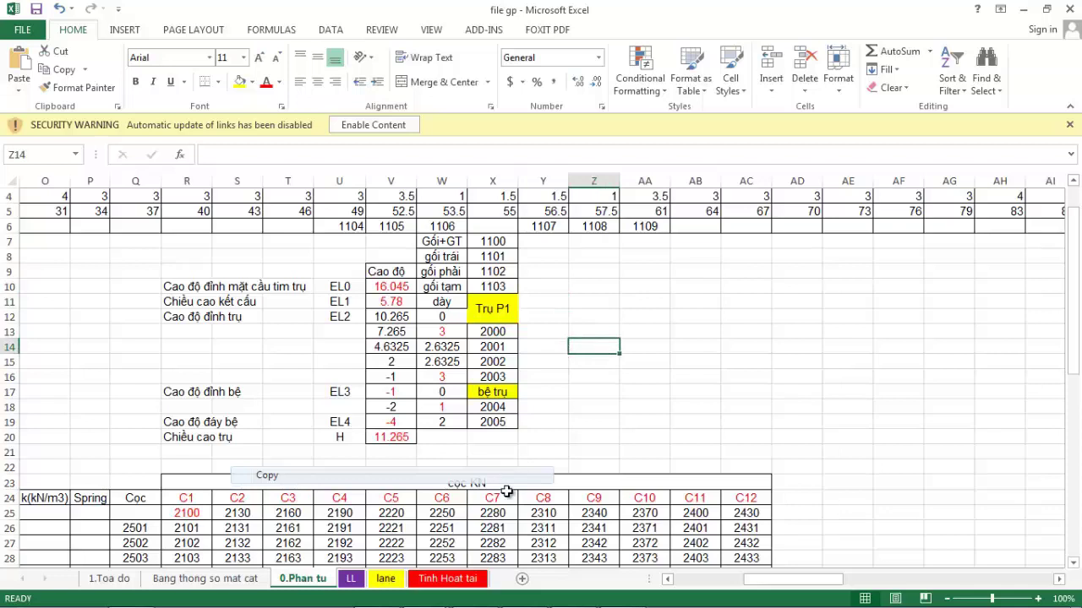
{"action": "left_click", "coordinate": [451, 377]}
{"action": "left_click", "coordinate": [448, 361]}
{"action": "left_click", "coordinate": [447, 374]}
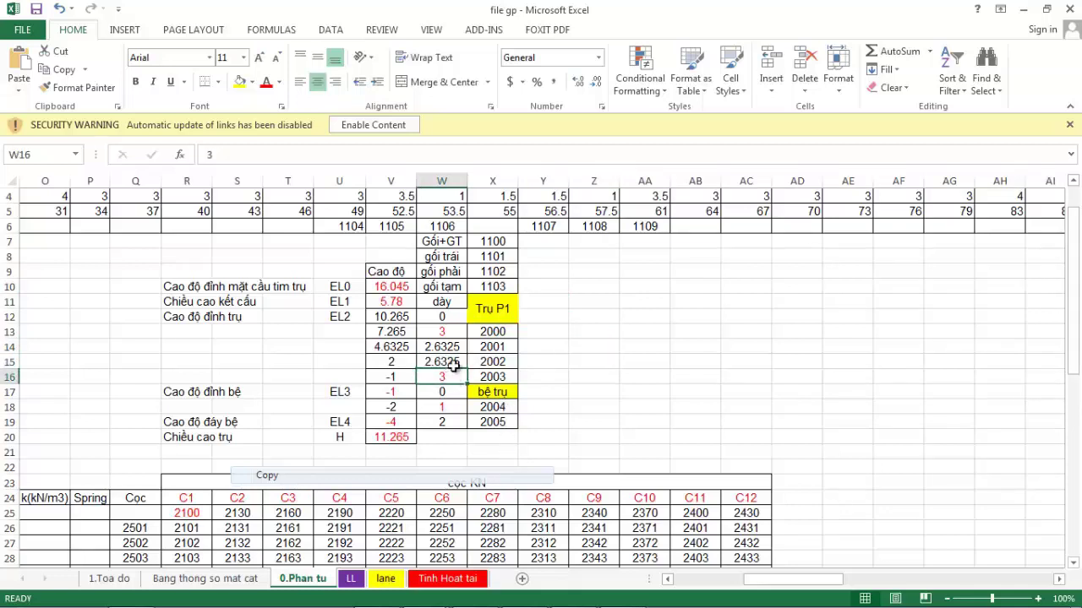
{"action": "left_click", "coordinate": [451, 363]}
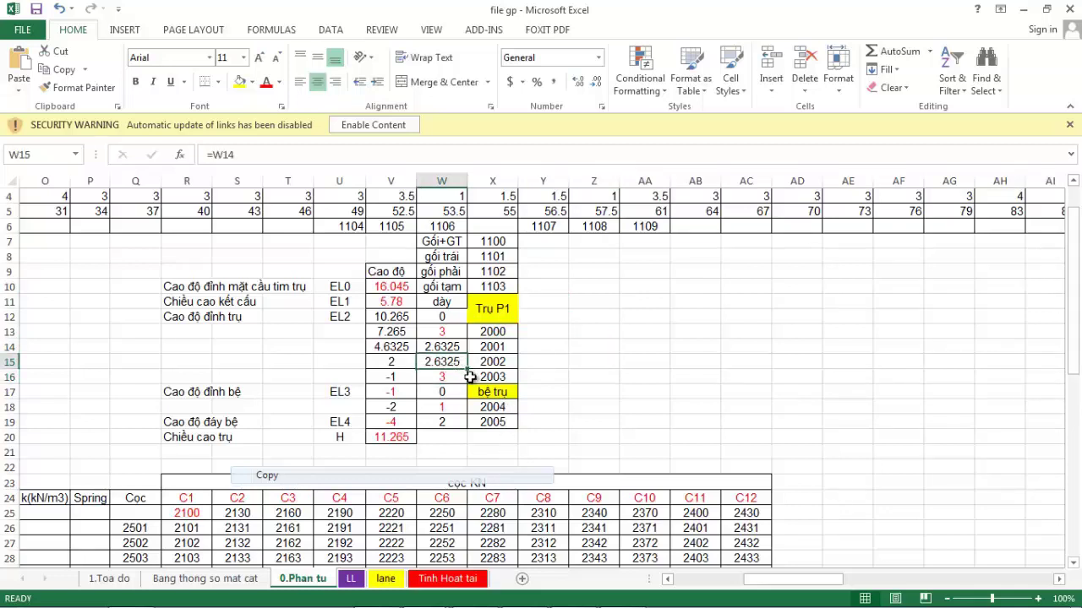
{"action": "left_click", "coordinate": [627, 374]}
{"action": "left_click", "coordinate": [583, 377]}
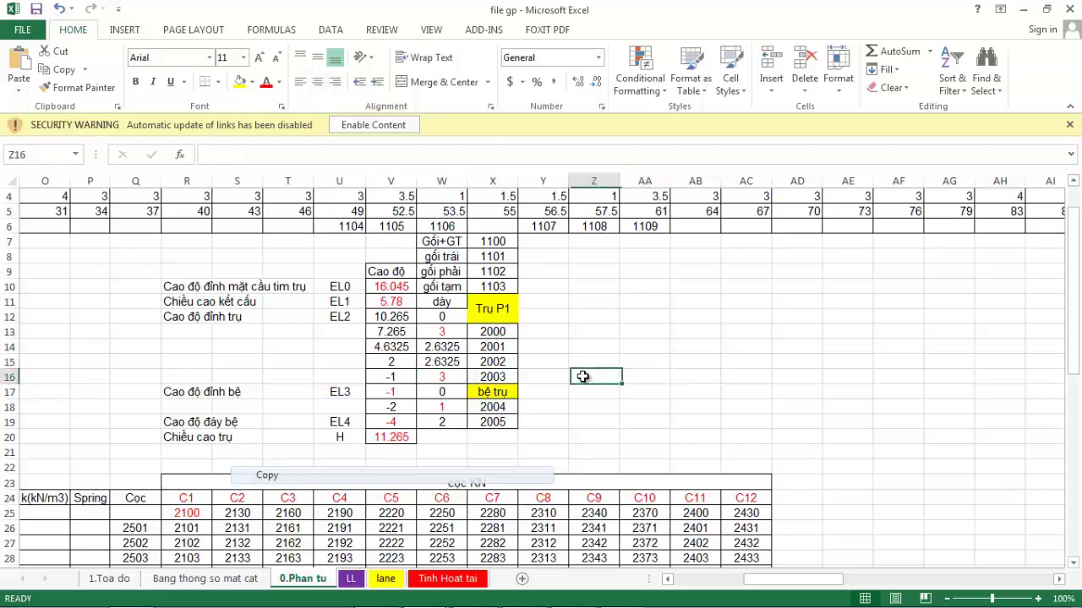
{"action": "type", "text": "=3"}
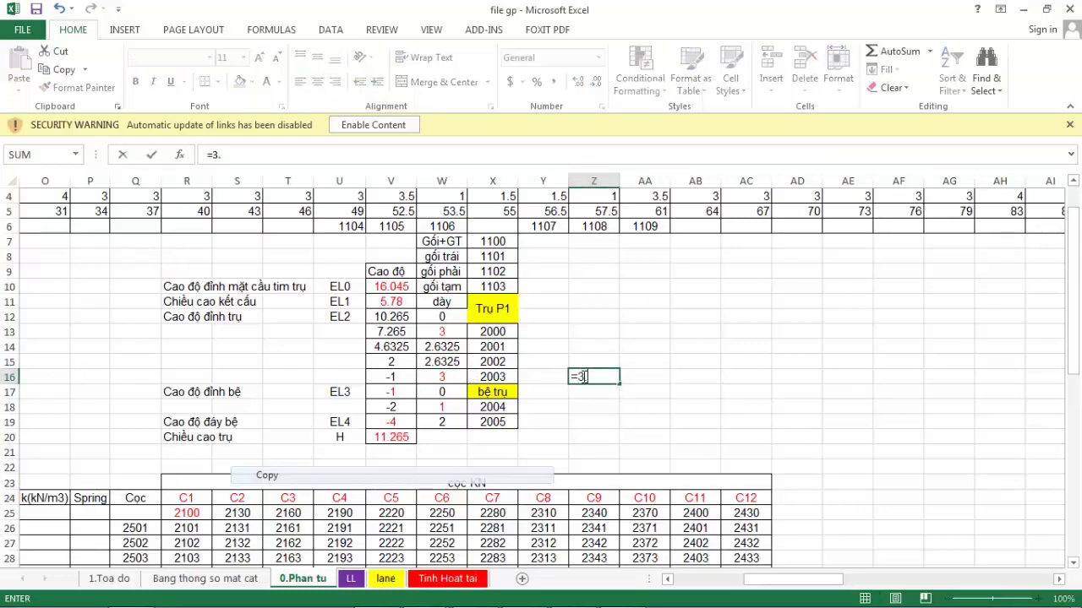
{"action": "type", "text": ".62-"}
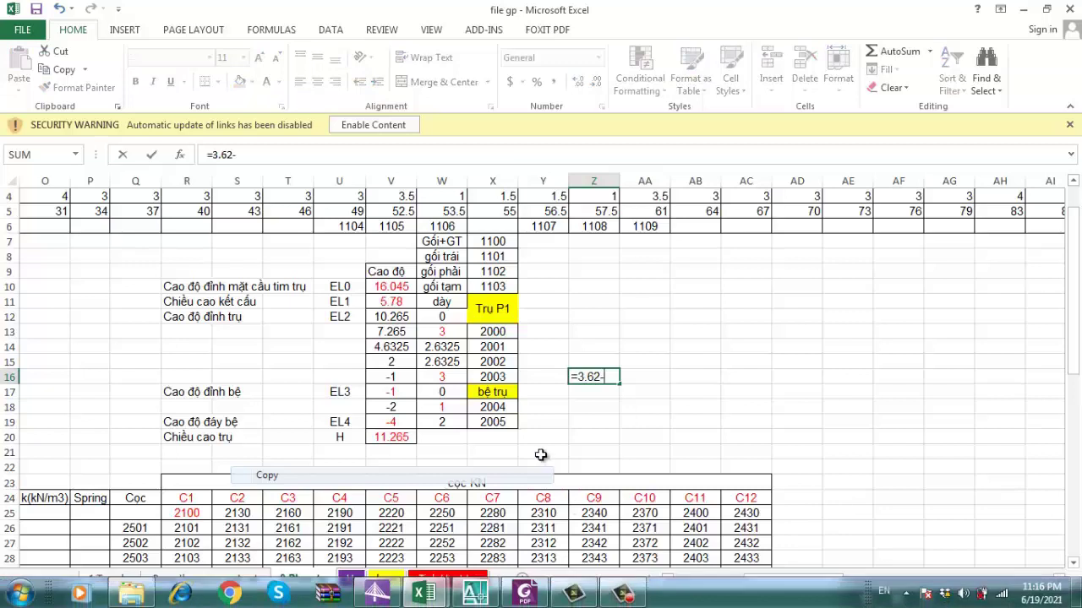
{"action": "left_click", "coordinate": [446, 377]}
{"action": "key", "text": "Return"}
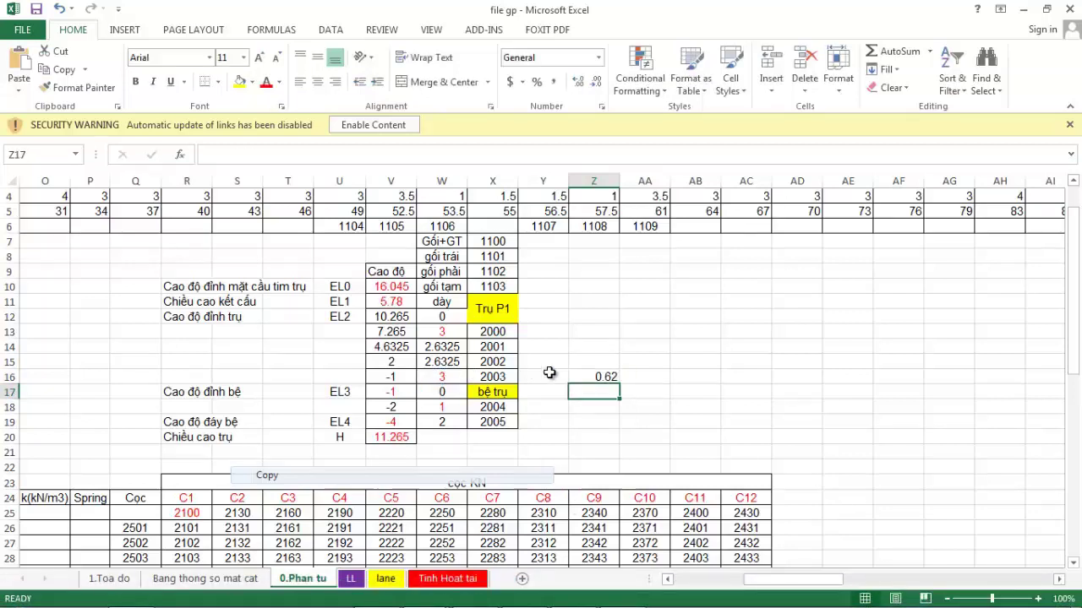
{"action": "left_click", "coordinate": [600, 376]}
{"action": "left_click", "coordinate": [598, 359]}
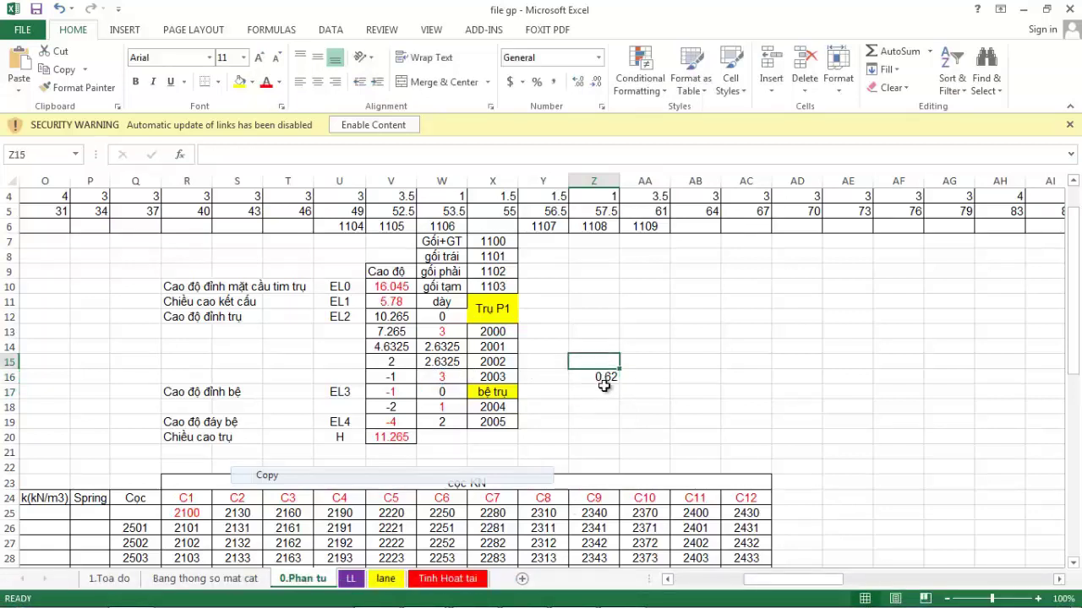
{"action": "left_click", "coordinate": [603, 376]}
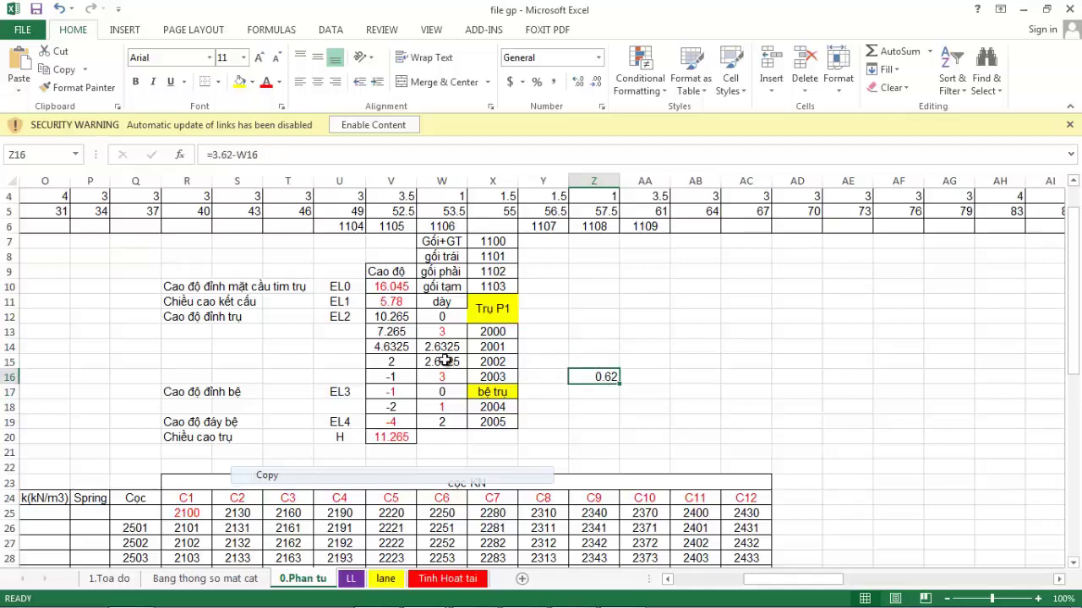
Step: Calculate the impact point's ratio along element 2002 in AA16 with =Z16/W15
{"action": "left_click", "coordinate": [645, 377]}
{"action": "type", "text": "="}
{"action": "left_click", "coordinate": [609, 377]}
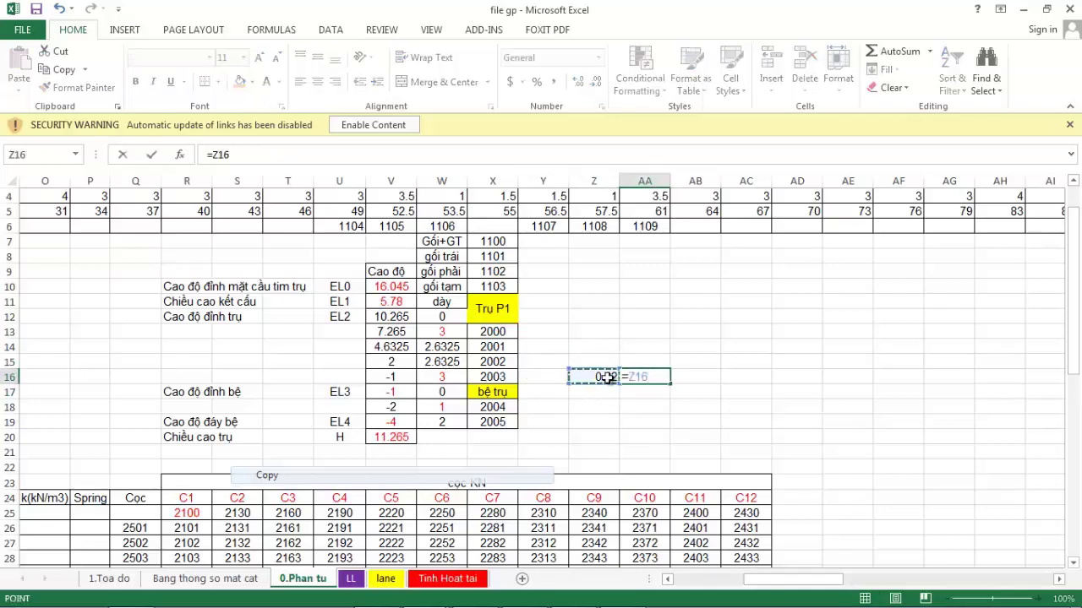
{"action": "type", "text": "/"}
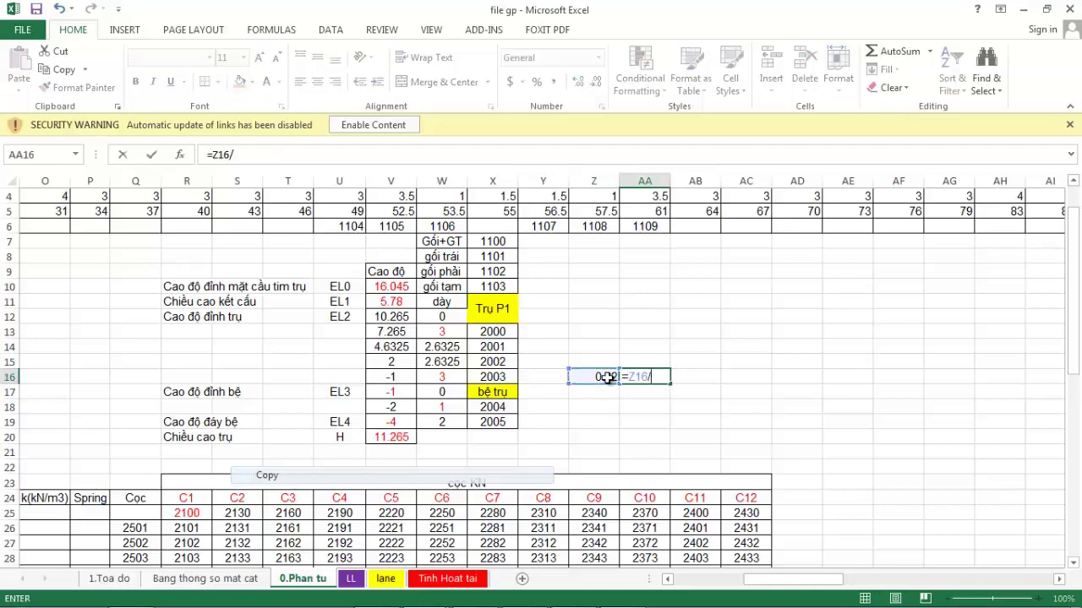
{"action": "left_click", "coordinate": [445, 362]}
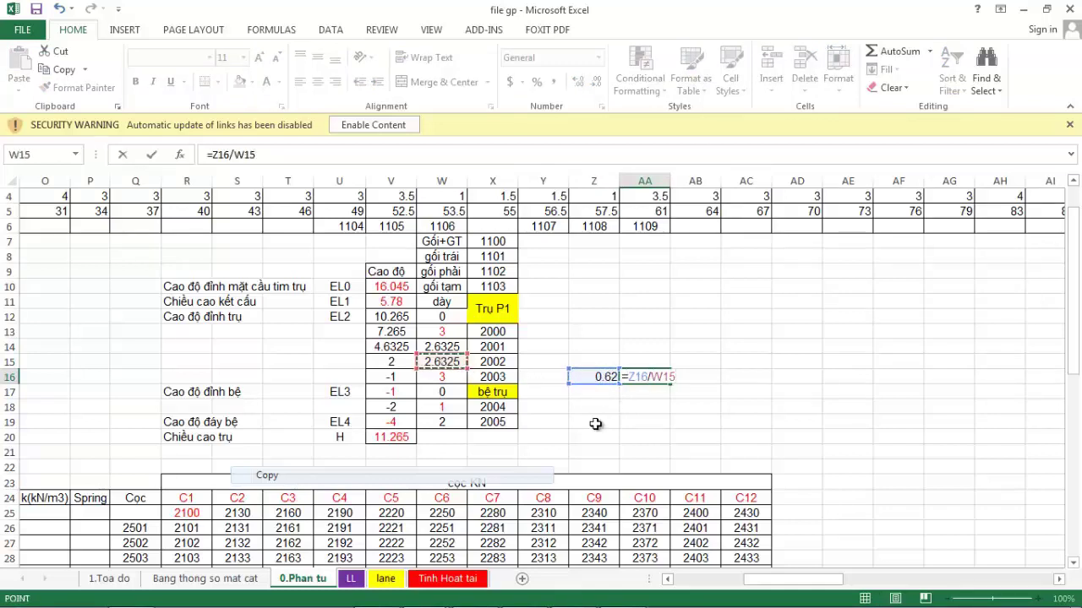
{"action": "key", "text": "Return"}
{"action": "left_click", "coordinate": [636, 367]}
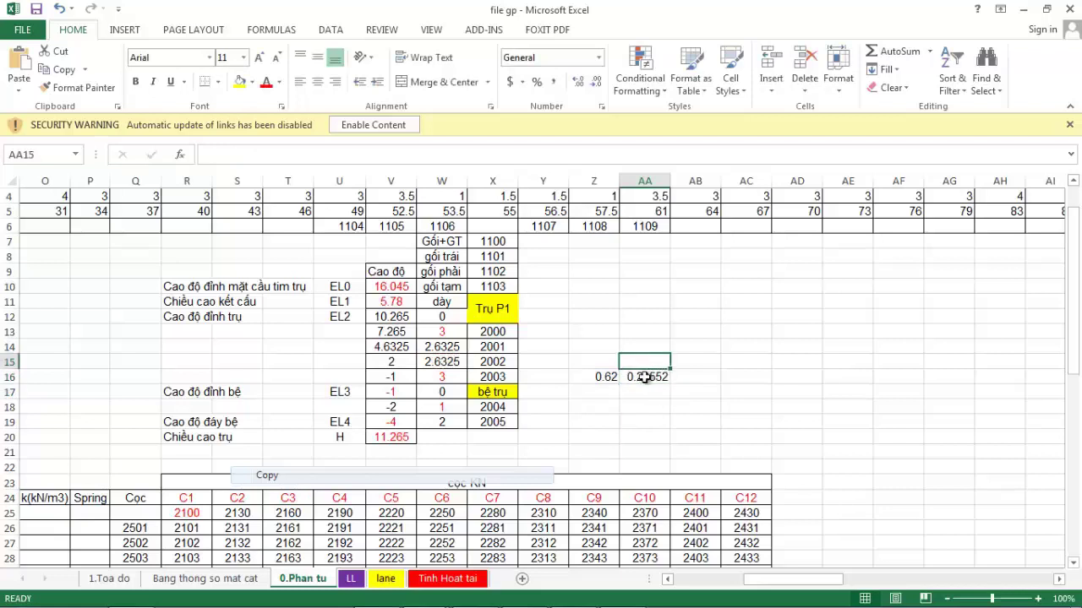
{"action": "left_click", "coordinate": [644, 377]}
{"action": "left_click", "coordinate": [653, 396]}
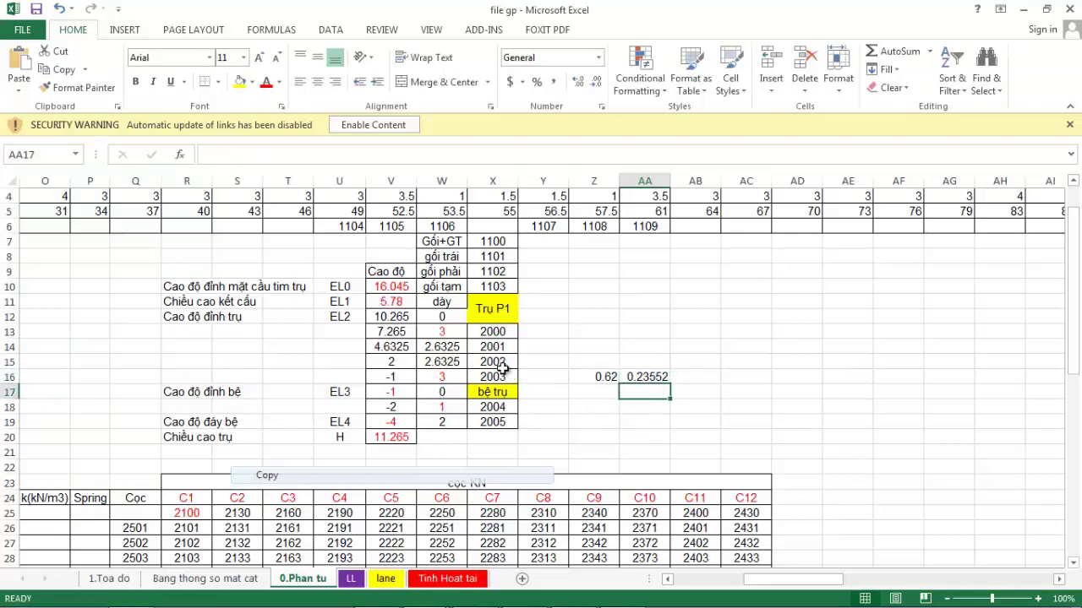
{"action": "left_click", "coordinate": [495, 363]}
{"action": "left_click", "coordinate": [625, 364]}
{"action": "left_click", "coordinate": [629, 377]}
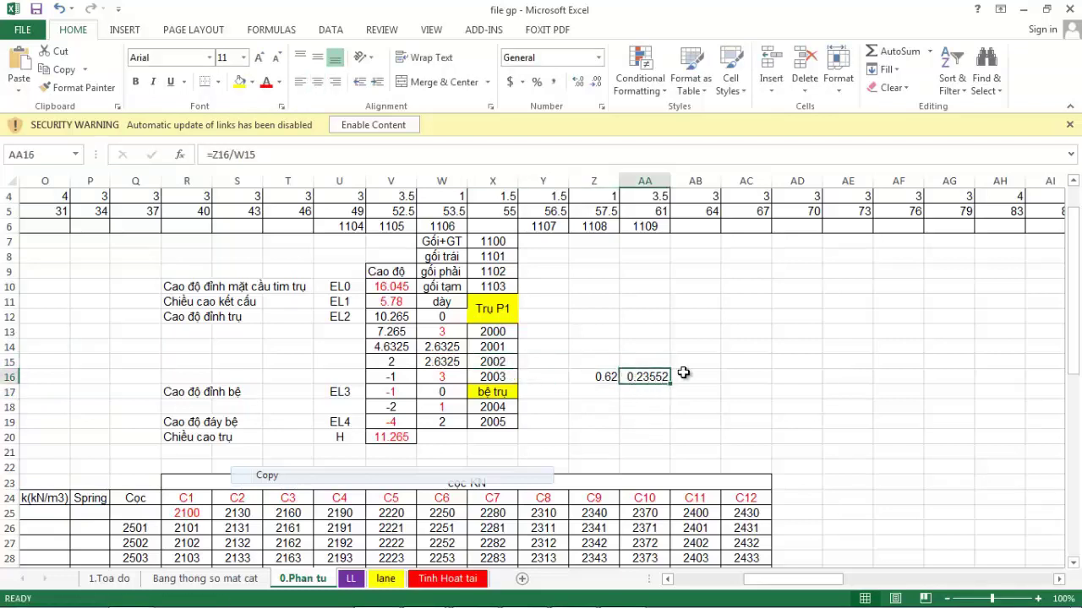
{"action": "left_click", "coordinate": [682, 375]}
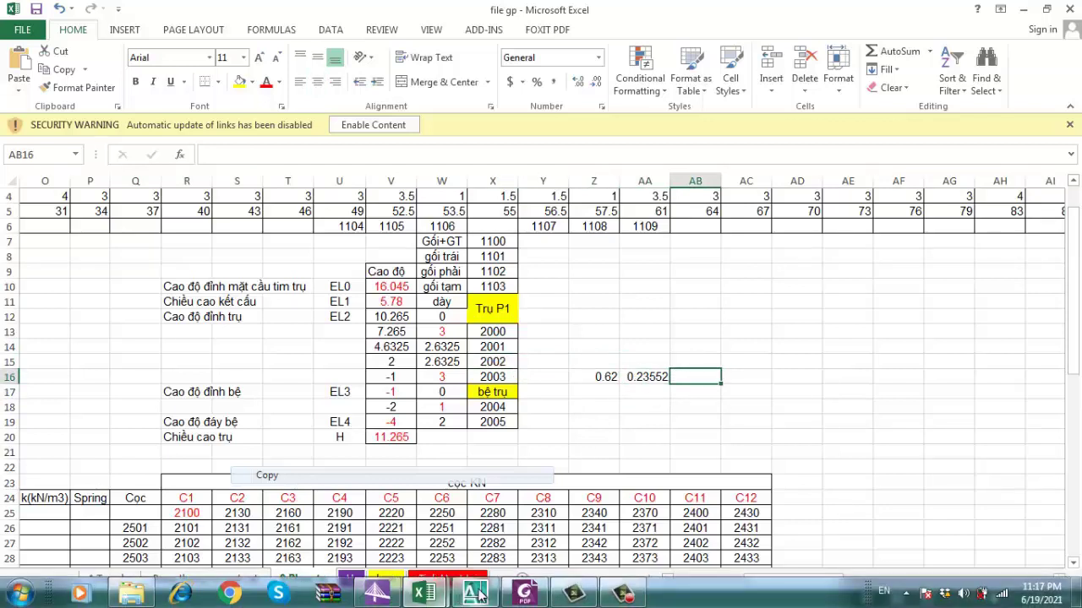
Step: Switch to the AutoCAD bridge drawing, examine both piers of span S11, and return to the Excel workbook
{"action": "mouse_move", "coordinate": [477, 595]}
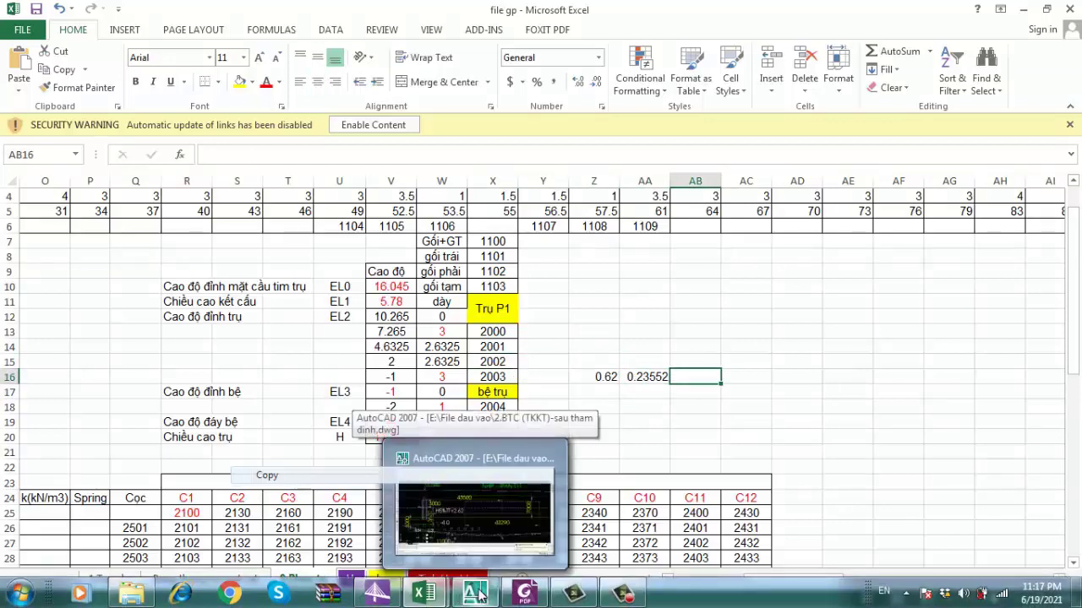
{"action": "left_click", "coordinate": [477, 595]}
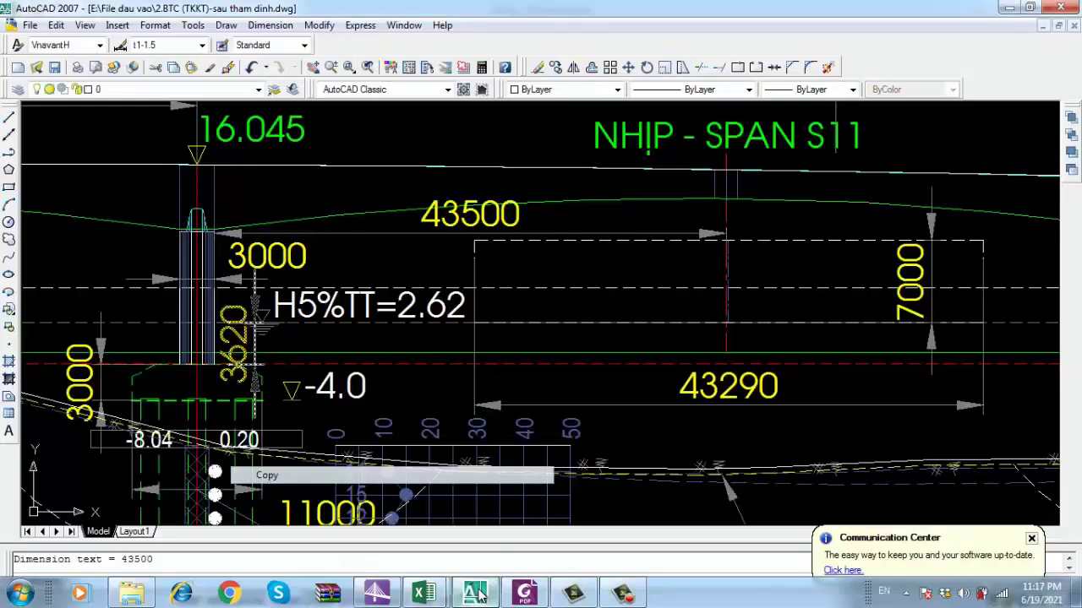
{"action": "scroll", "coordinate": [534, 352], "scroll_direction": "down", "scroll_amount": 3}
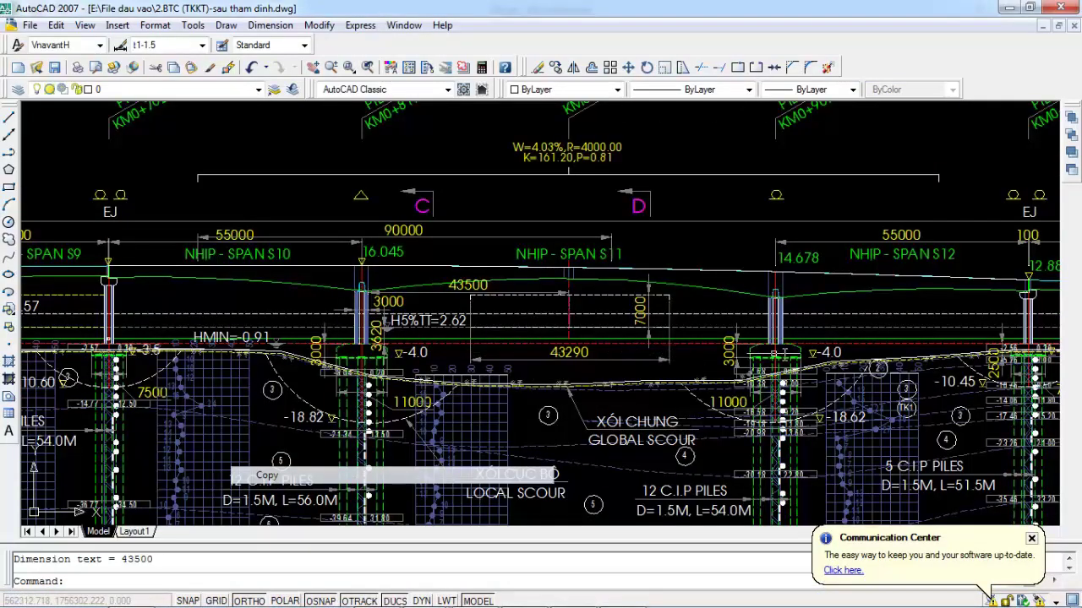
{"action": "mouse_move", "coordinate": [510, 594]}
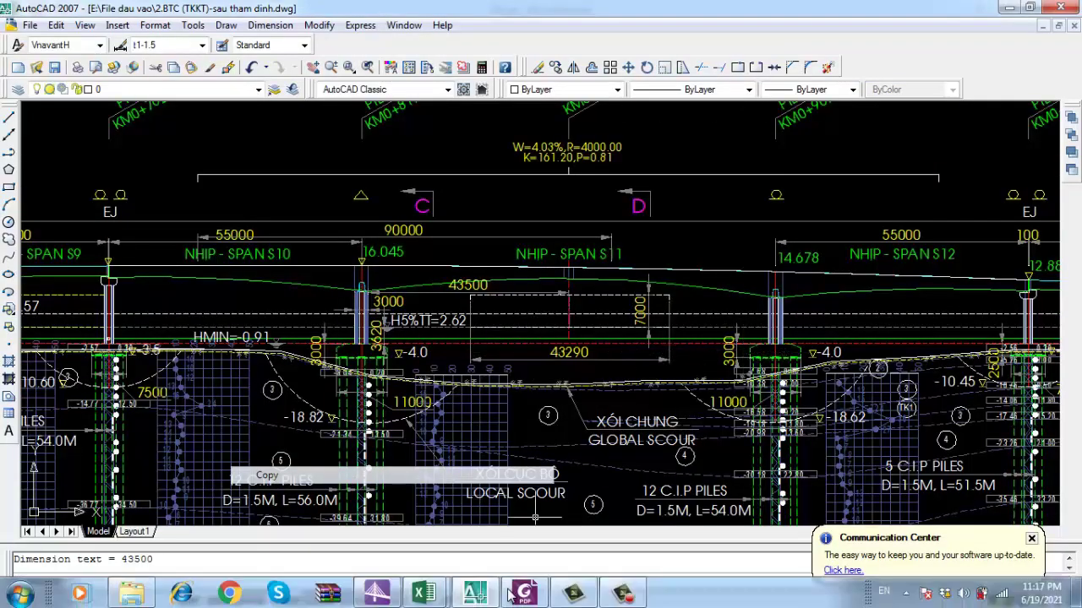
{"action": "left_click", "coordinate": [474, 595]}
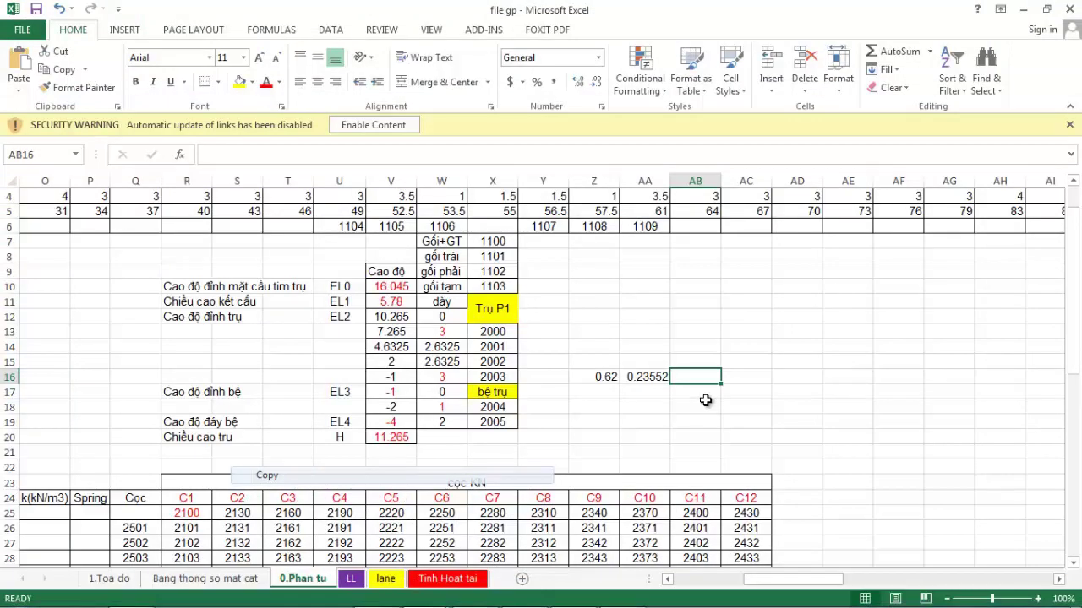
Step: Beside the trụ T2 table, calculate the height above element 3003 in BC16 with =3.62-3
{"action": "key", "text": "Right"}
{"action": "key", "text": "Right"}
{"action": "key", "text": "Right"}
{"action": "key", "text": "Right"}
{"action": "key", "text": "Right"}
{"action": "key", "text": "Right"}
{"action": "key", "text": "Right"}
{"action": "key", "text": "Right"}
{"action": "key", "text": "Right"}
{"action": "key", "text": "Right"}
{"action": "key", "text": "Right"}
{"action": "key", "text": "Right"}
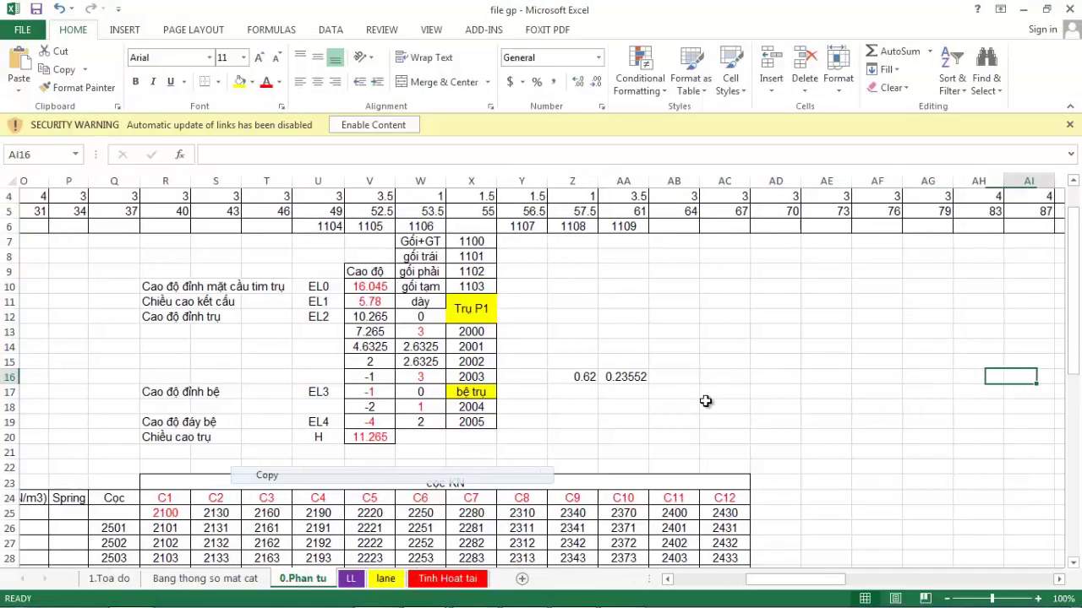
{"action": "key", "text": "Right"}
{"action": "key", "text": "Right"}
{"action": "key", "text": "Right"}
{"action": "key", "text": "Right"}
{"action": "key", "text": "Right"}
{"action": "key", "text": "Right"}
{"action": "key", "text": "Right"}
{"action": "key", "text": "Right"}
{"action": "key", "text": "Right"}
{"action": "key", "text": "Right"}
{"action": "key", "text": "Right"}
{"action": "key", "text": "Right"}
{"action": "key", "text": "Right"}
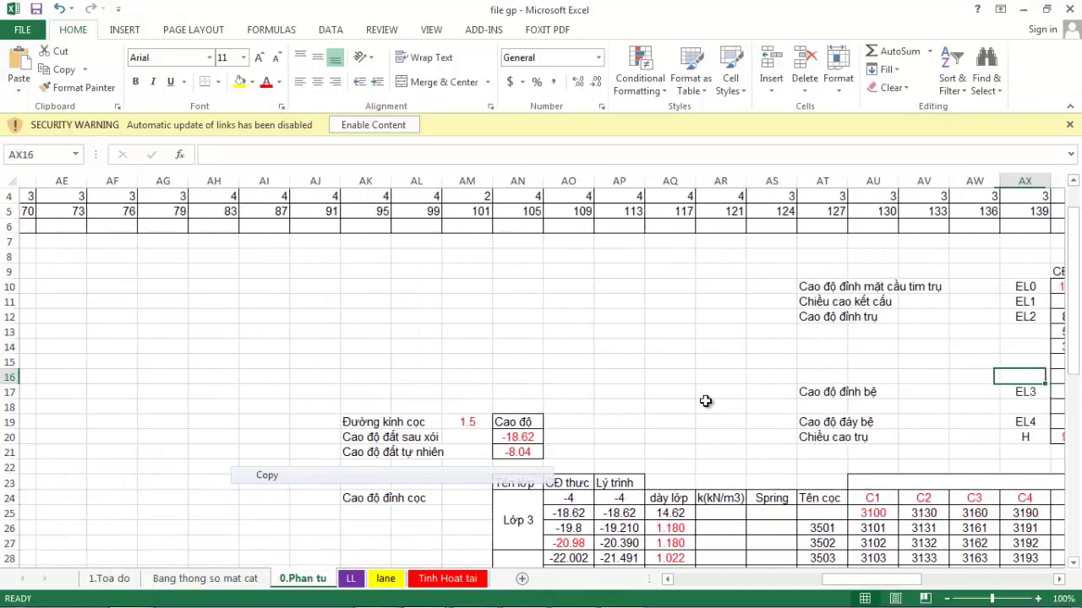
{"action": "key", "text": "Right"}
{"action": "key", "text": "Right"}
{"action": "key", "text": "Right"}
{"action": "key", "text": "Right"}
{"action": "key", "text": "Right"}
{"action": "key", "text": "Right"}
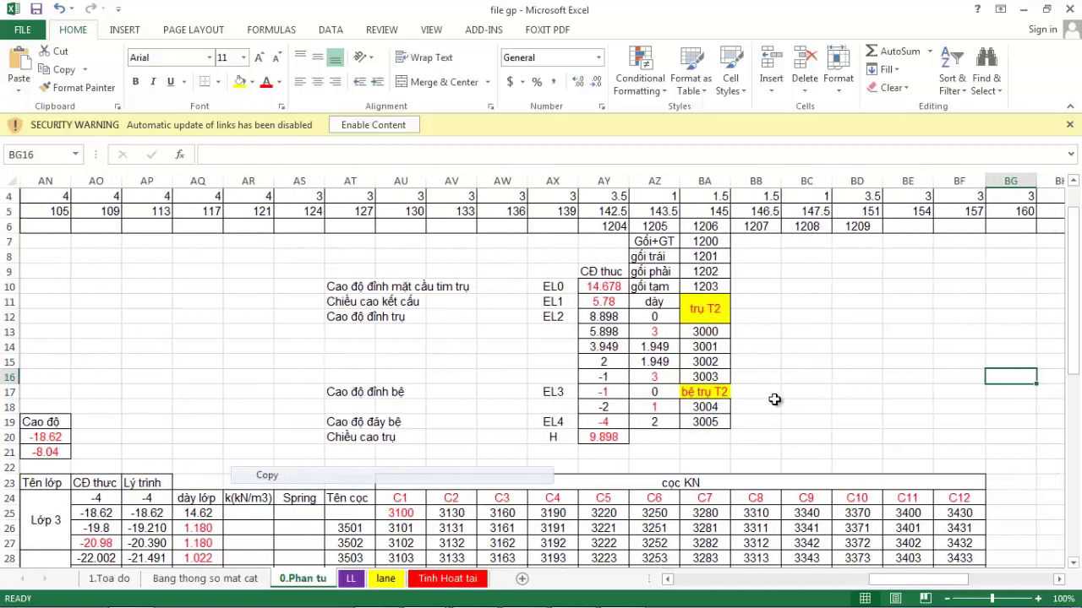
{"action": "left_click", "coordinate": [668, 380]}
{"action": "left_click", "coordinate": [820, 375]}
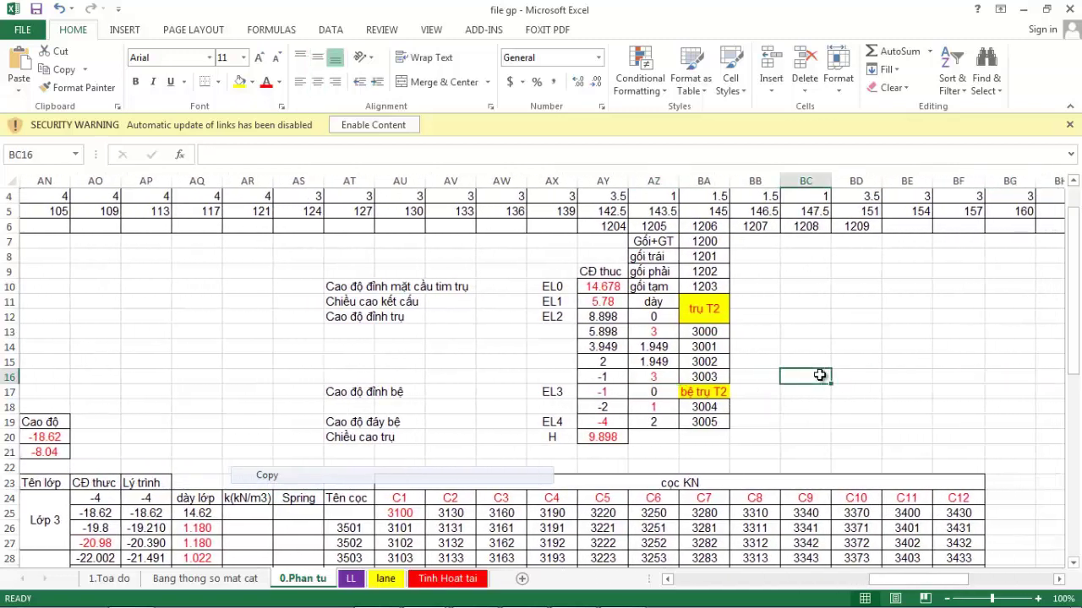
{"action": "type", "text": "=3.6"}
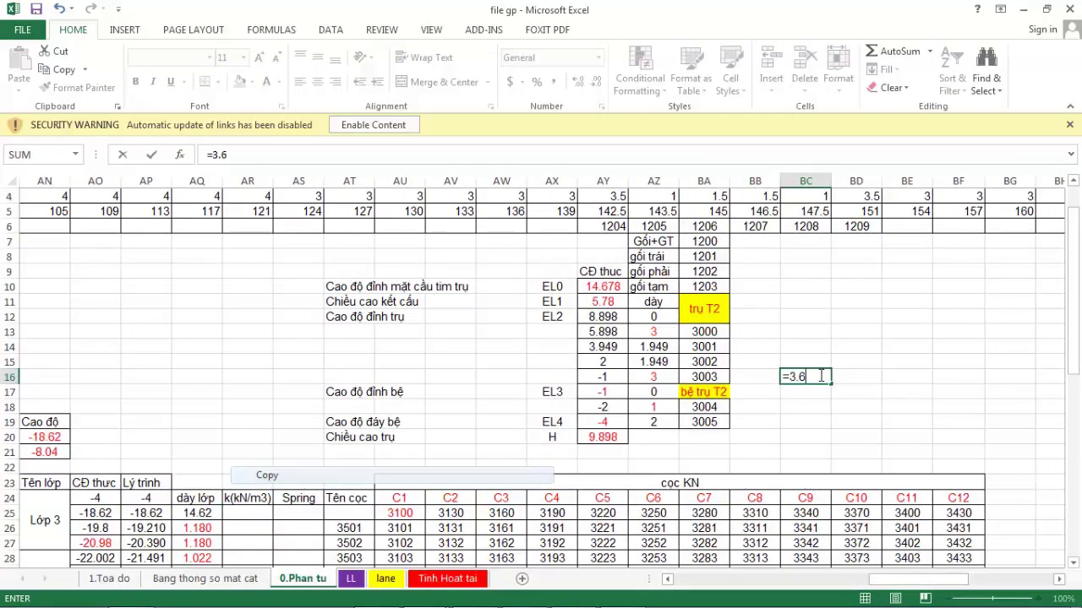
{"action": "type", "text": "2-3"}
{"action": "key", "text": "Return"}
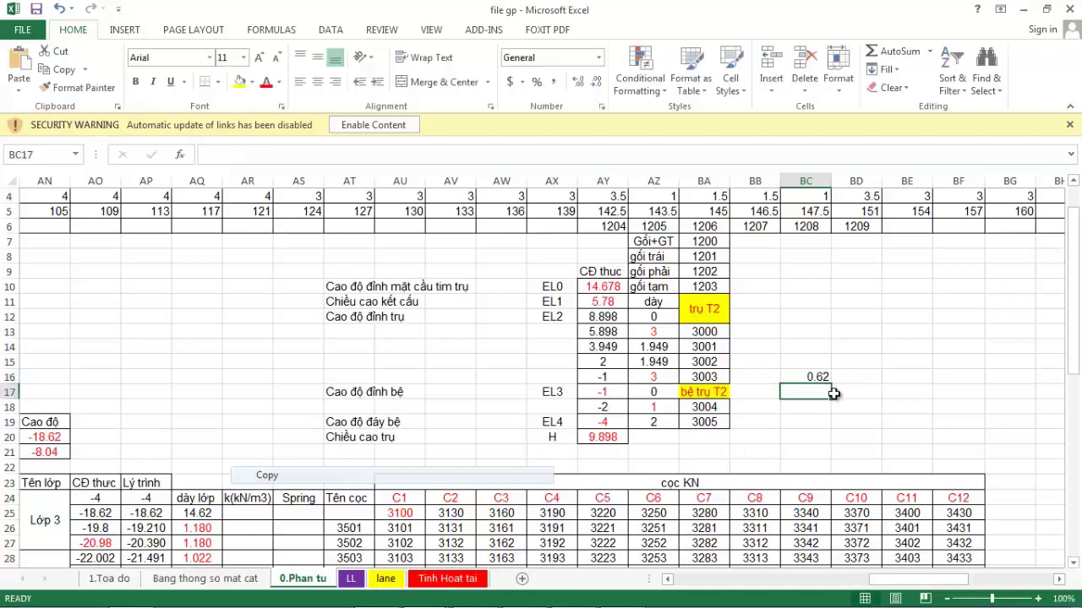
Step: Calculate the impact point's ratio along element 3002 in BD16 with =BC16/AZ15
{"action": "left_click", "coordinate": [843, 381]}
{"action": "type", "text": "="}
{"action": "left_click", "coordinate": [809, 374]}
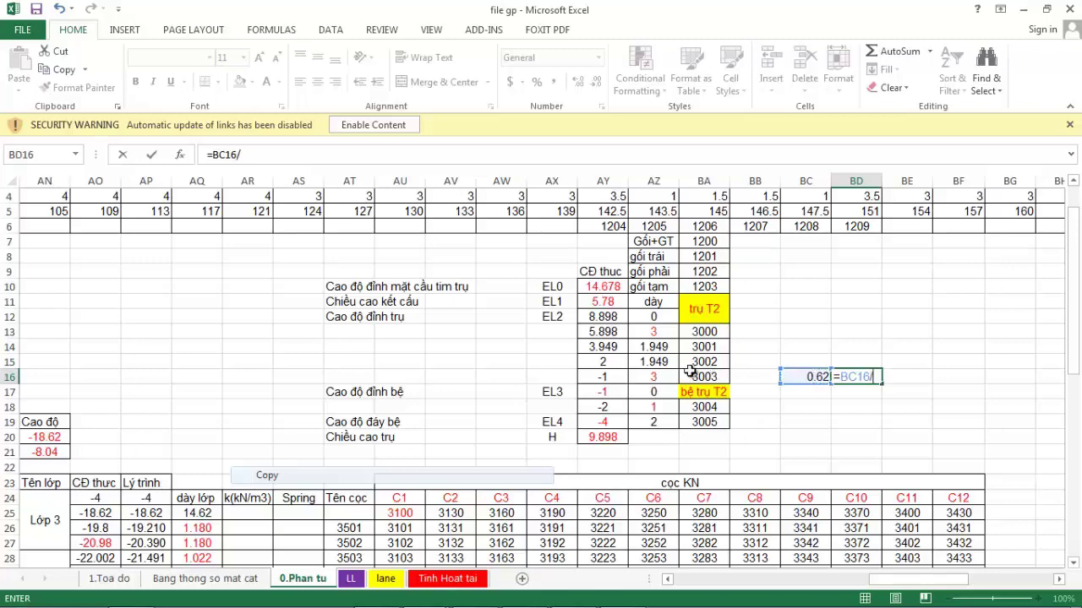
{"action": "type", "text": "/"}
{"action": "left_click", "coordinate": [651, 363]}
{"action": "key", "text": "Return"}
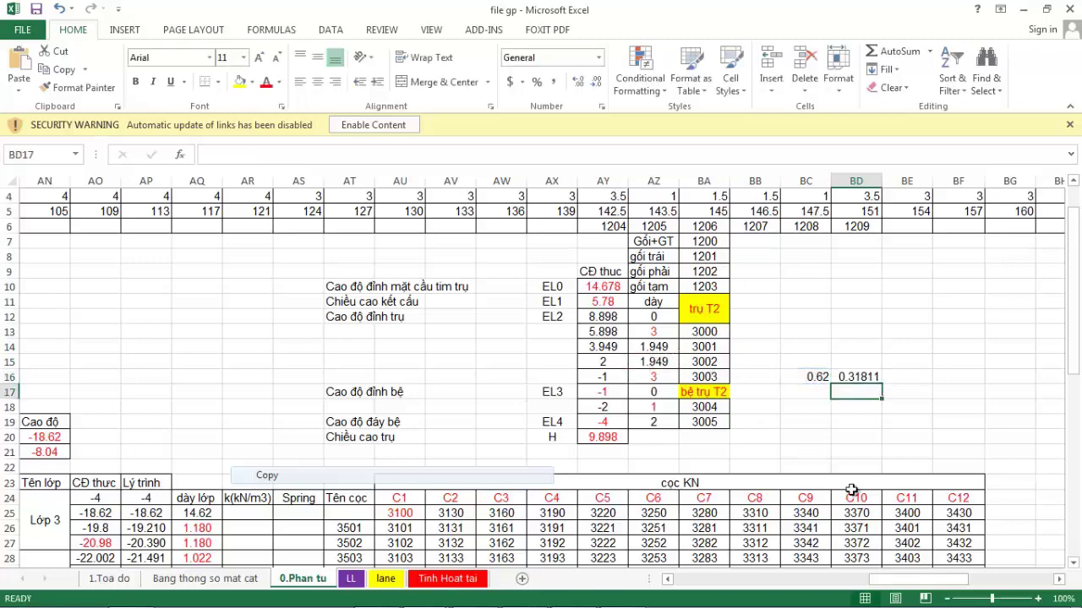
Step: Return to the Trụ P1 table, then switch to RM Bridge and open Load Set Definition in the schedule's load definitions
{"action": "left_click_drag", "start_coordinate": [909, 581], "coordinate": [813, 592]}
{"action": "scroll", "coordinate": [816, 420], "scroll_direction": "left", "scroll_amount": 5}
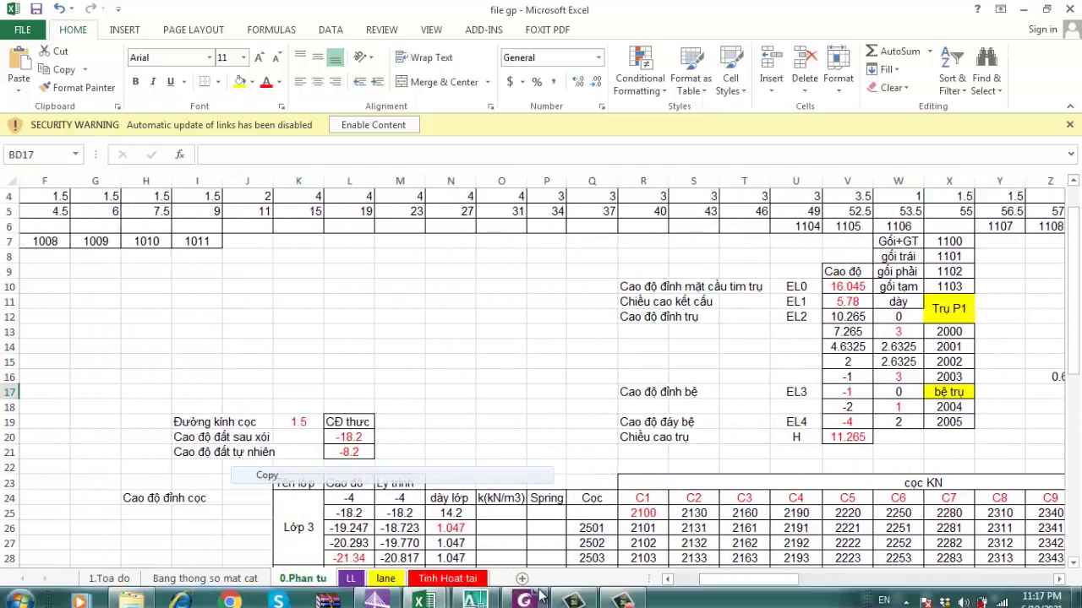
{"action": "left_click", "coordinate": [379, 593]}
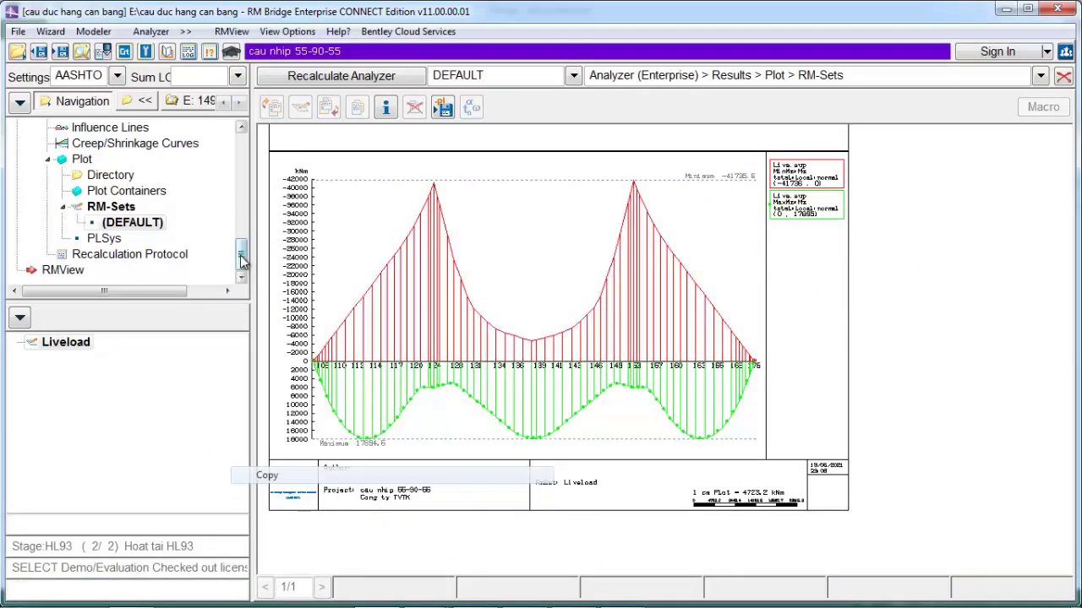
{"action": "left_click_drag", "start_coordinate": [241, 260], "coordinate": [251, 169]}
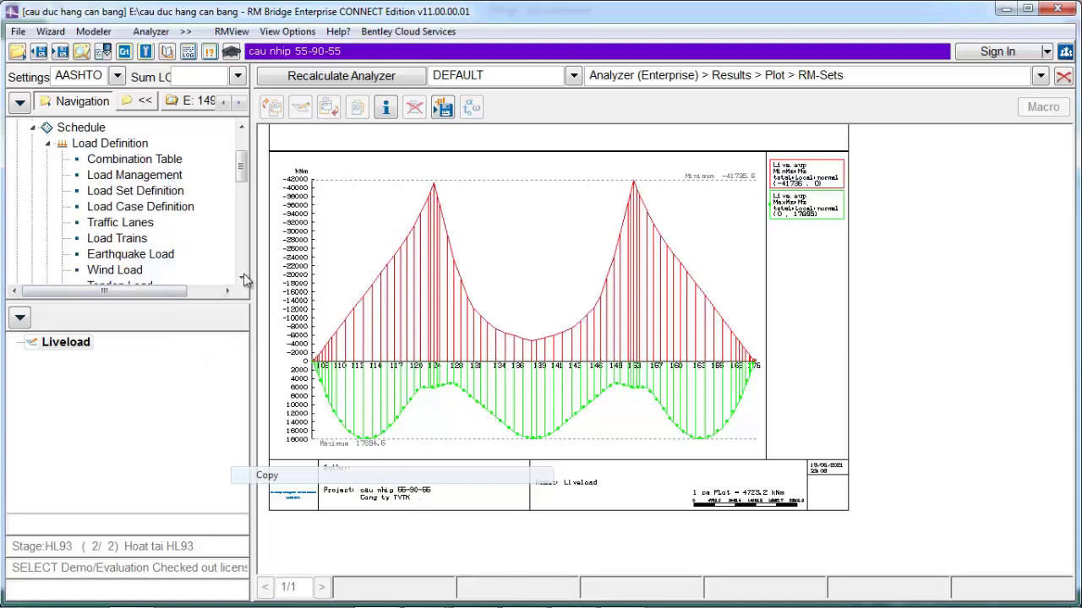
{"action": "double_click", "coordinate": [142, 191]}
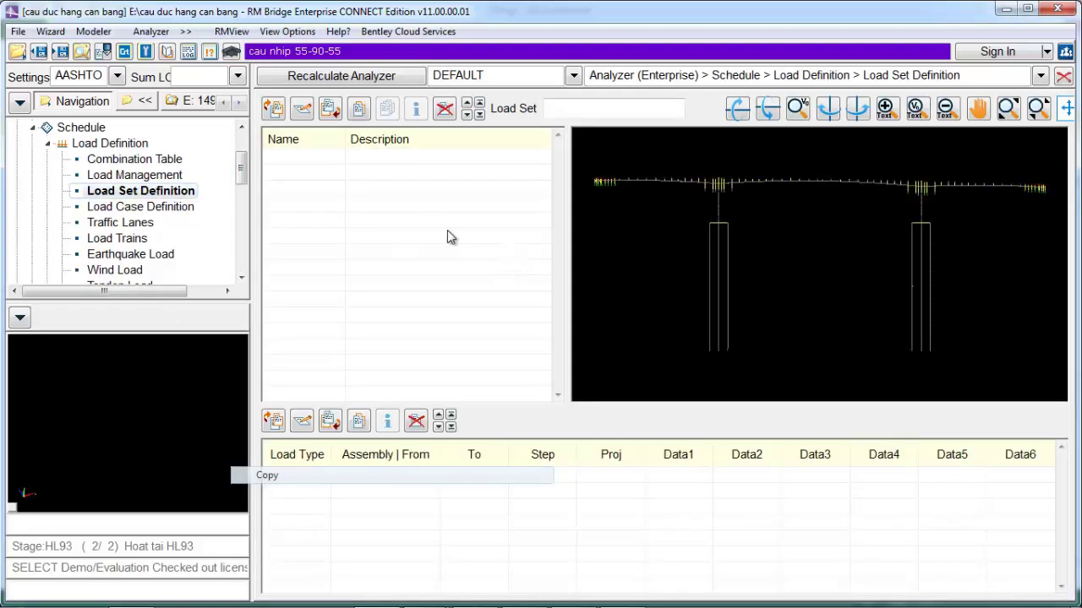
Step: Create load set CVN1 with the description "va tau huong dong chay tru P1"
{"action": "left_click", "coordinate": [330, 109]}
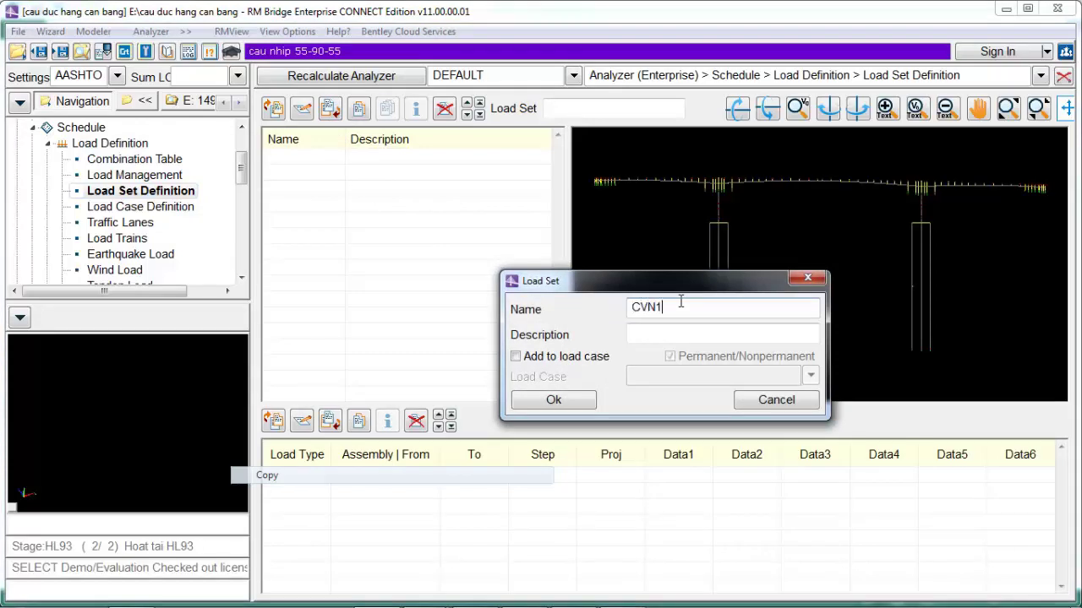
{"action": "left_click", "coordinate": [732, 336]}
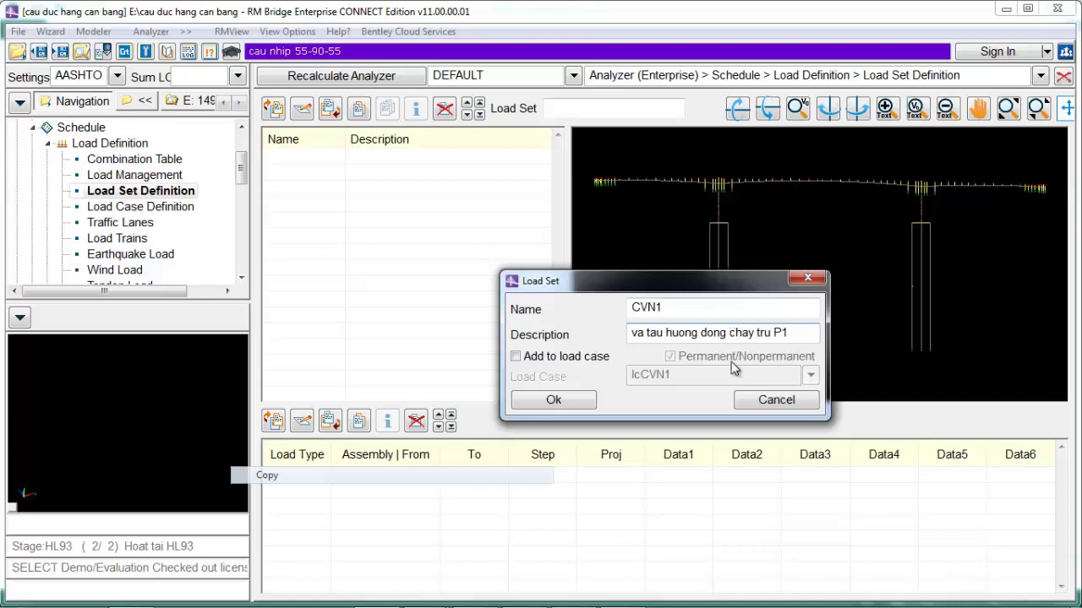
{"action": "left_click", "coordinate": [545, 399]}
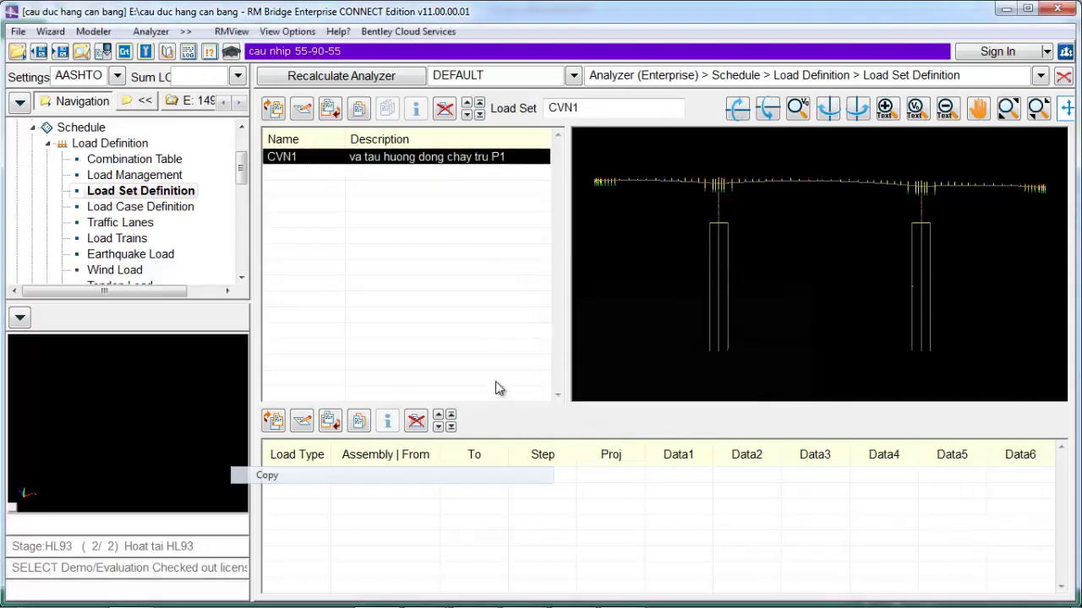
{"action": "left_click", "coordinate": [329, 111]}
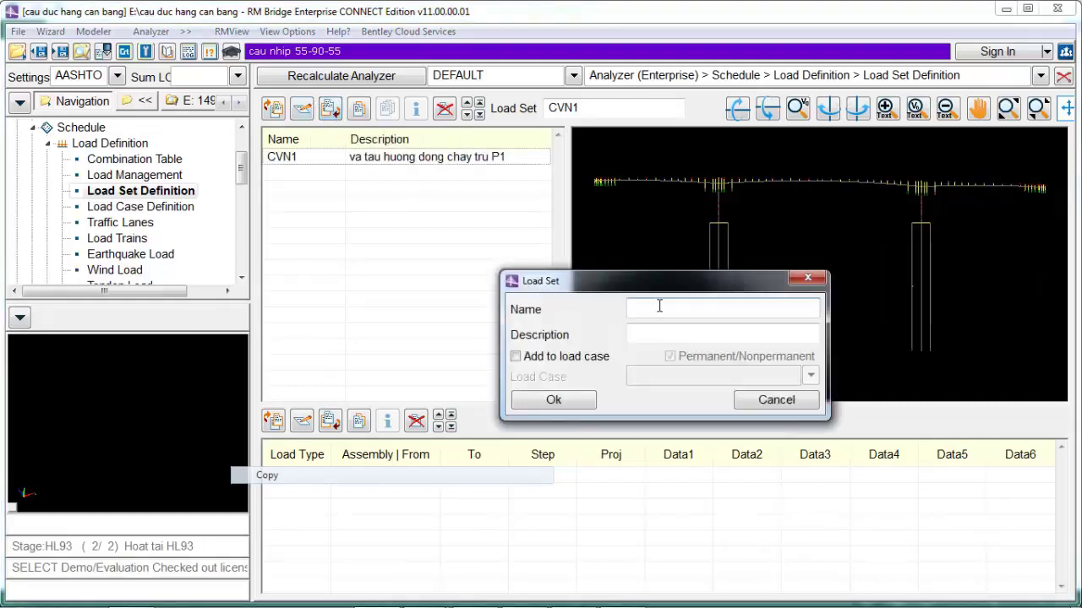
{"action": "type", "text": "C"}
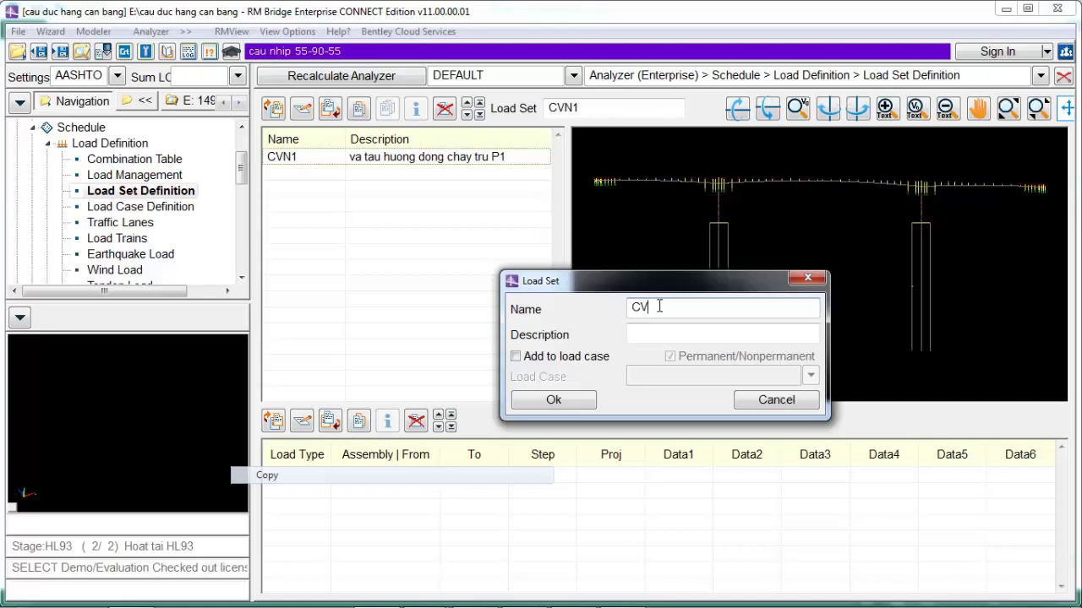
{"action": "left_click", "coordinate": [809, 278]}
{"action": "left_click", "coordinate": [359, 111]}
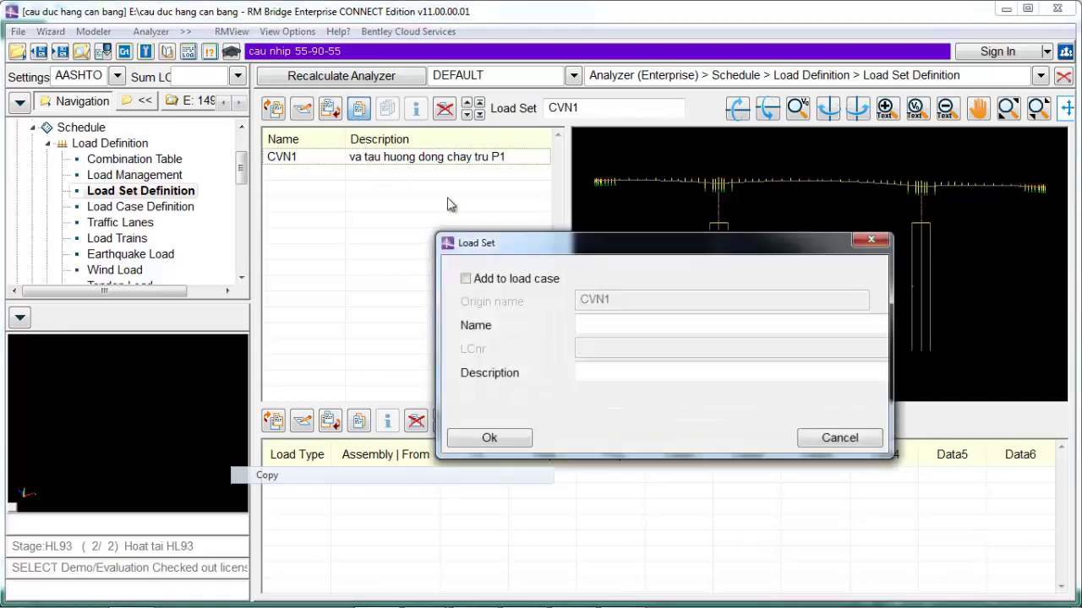
{"action": "left_click", "coordinate": [870, 240]}
Step: Create load set CVN2 with the description "va tau huong dong chay tru P2"
{"action": "left_click", "coordinate": [330, 110]}
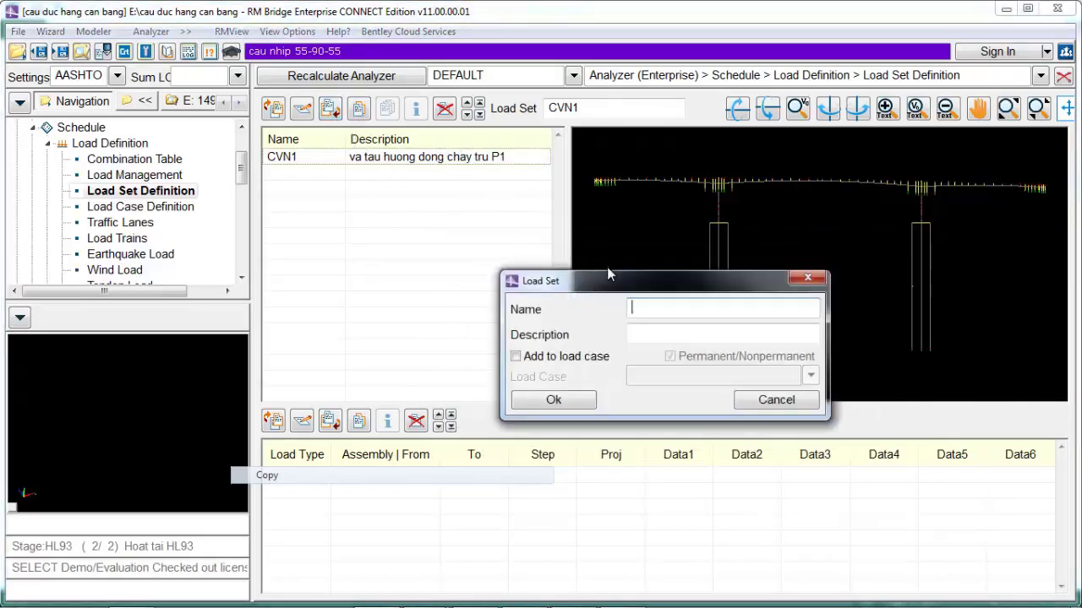
{"action": "type", "text": "CVN0"}
{"action": "key", "text": "BackSpace"}
{"action": "type", "text": "2"}
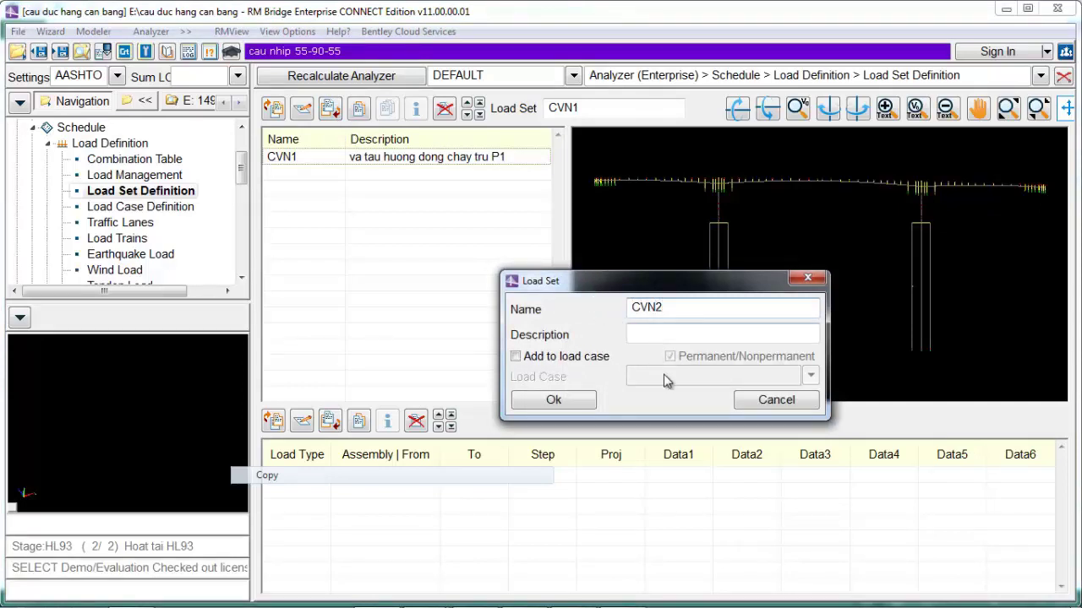
{"action": "left_click", "coordinate": [669, 331]}
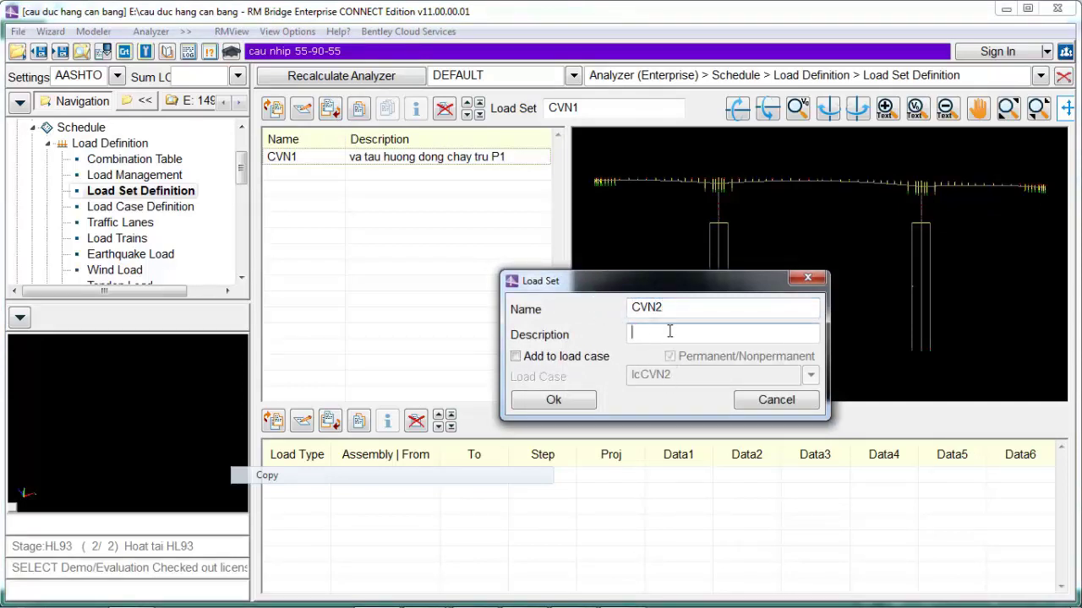
{"action": "type", "text": "va tau huong dong chay tru P2"}
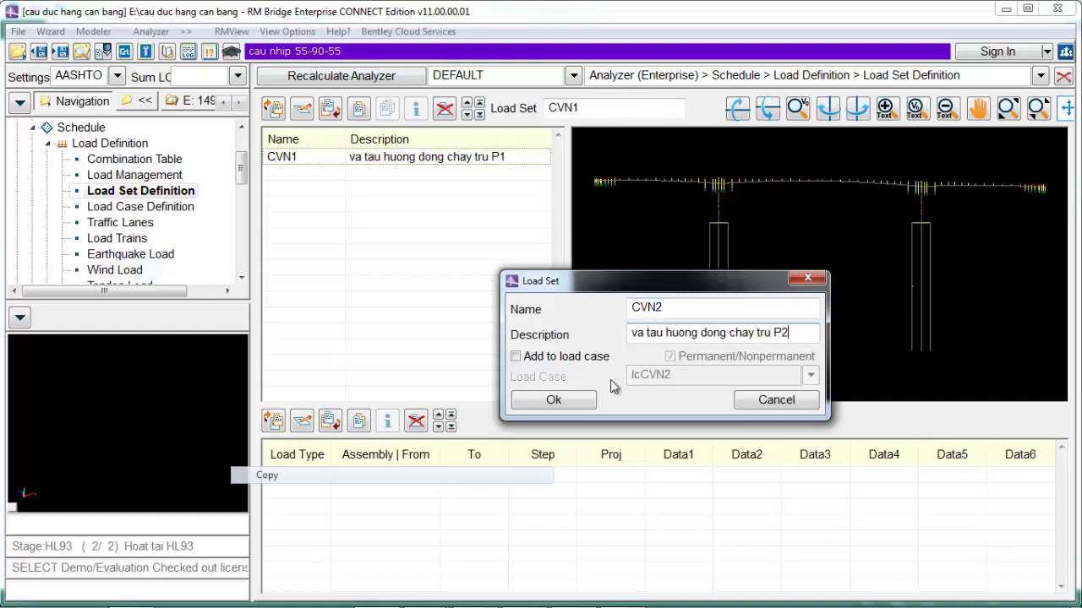
{"action": "left_click", "coordinate": [575, 402]}
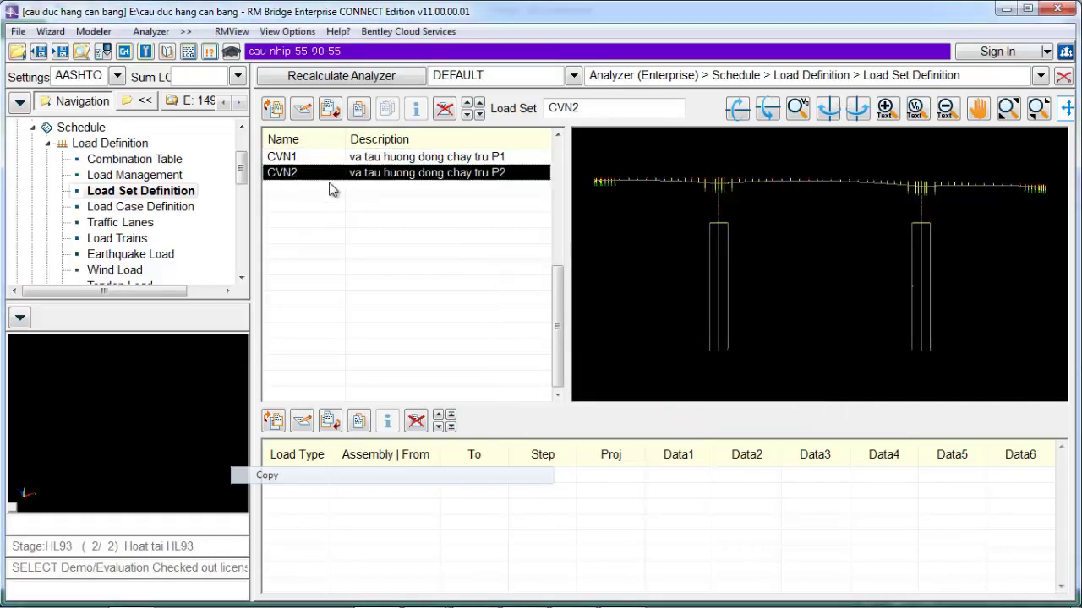
Step: Insert load set CVD1 after CVN1 with the description "va tau huong tim cau"
{"action": "left_click", "coordinate": [309, 160]}
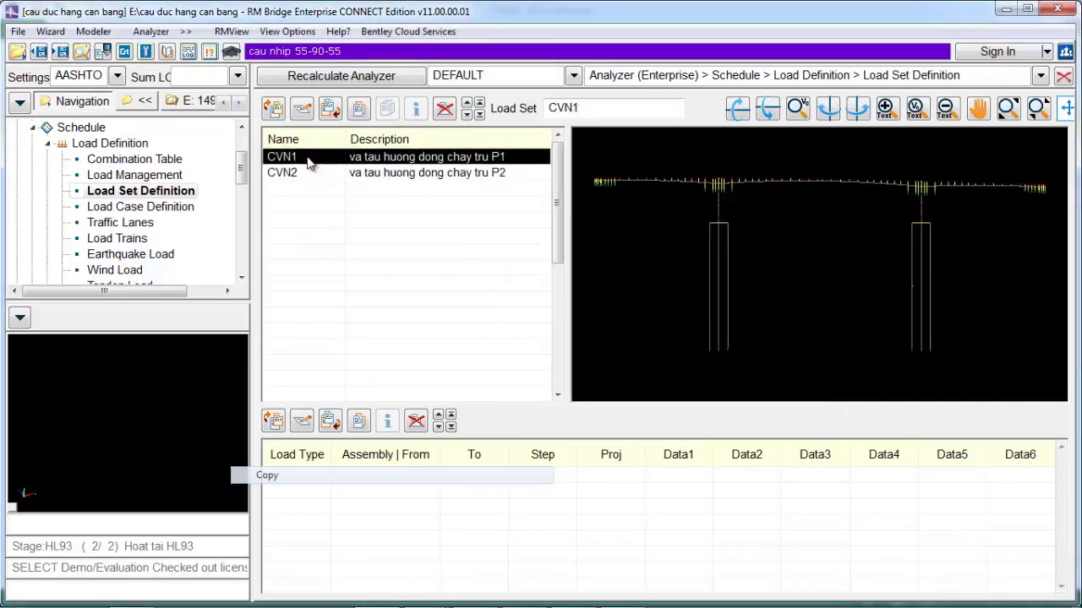
{"action": "left_click", "coordinate": [332, 110]}
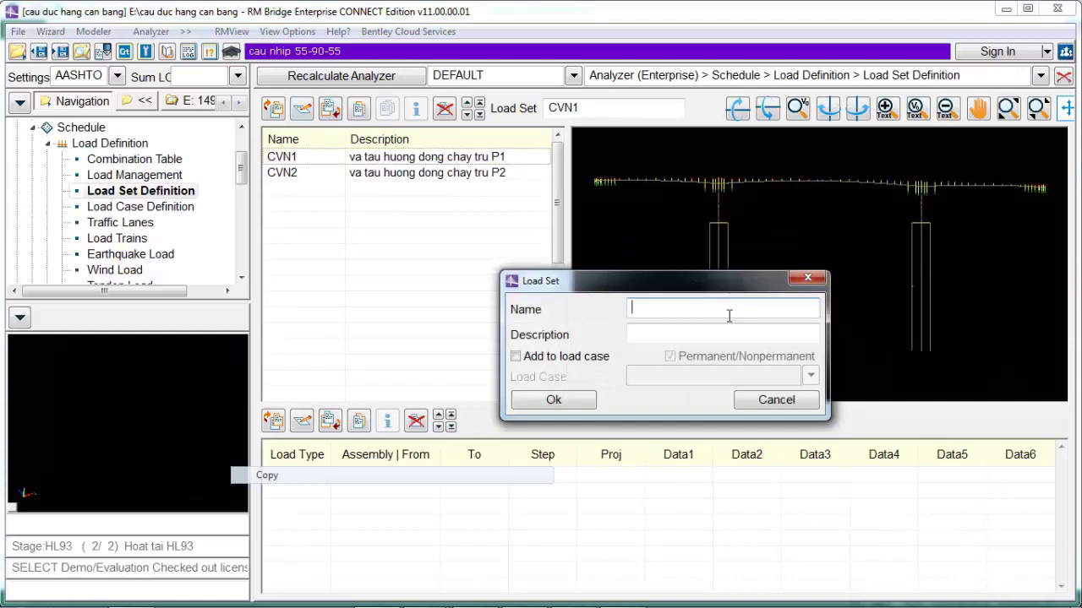
{"action": "type", "text": "CVD1"}
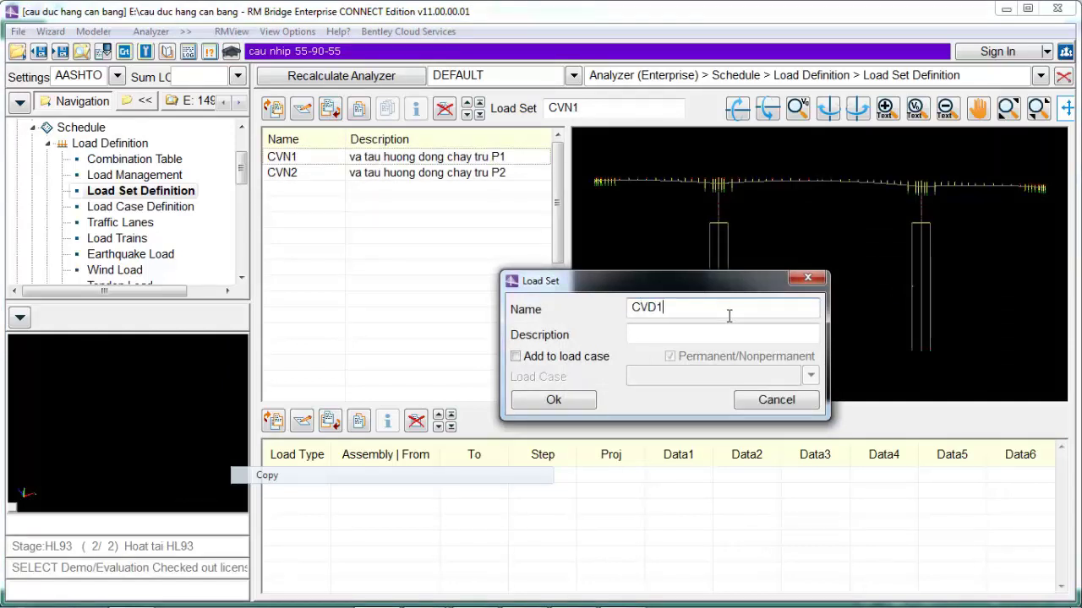
{"action": "left_click", "coordinate": [704, 330]}
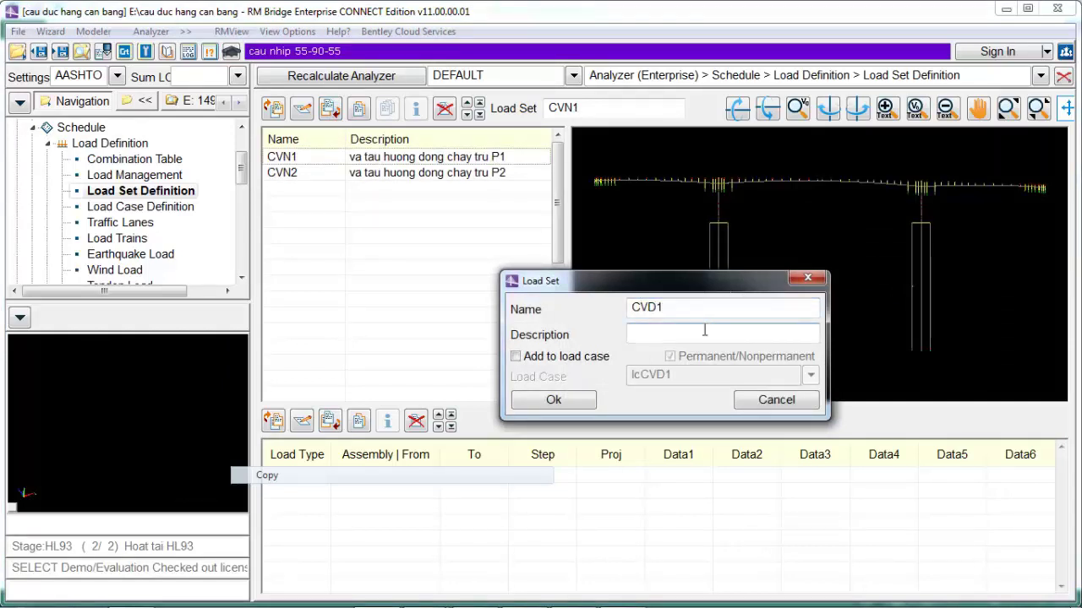
{"action": "type", "text": "va tau huong dong chay"}
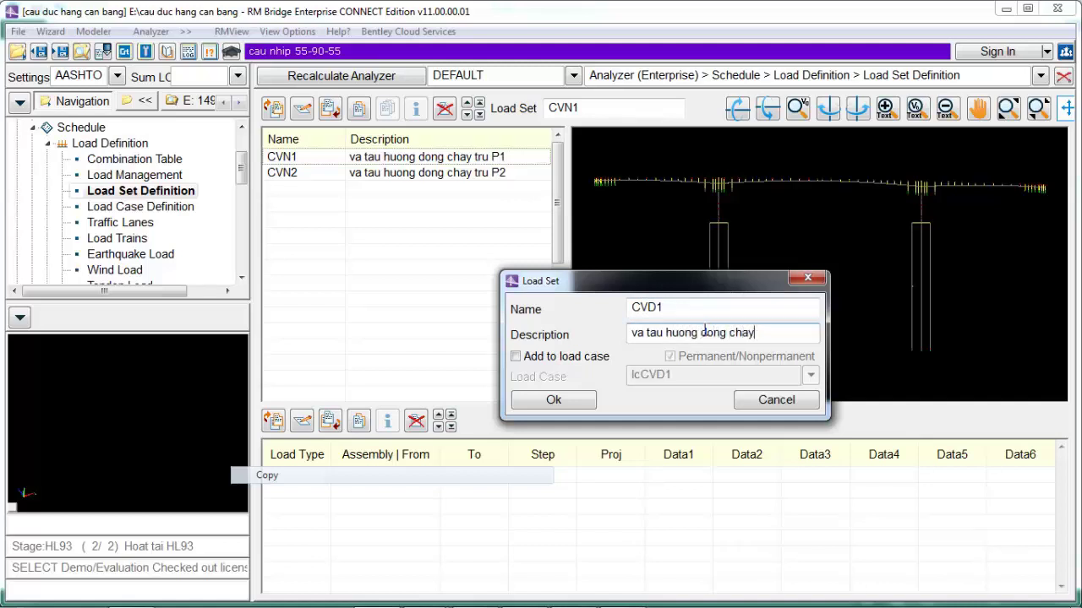
{"action": "key", "text": "BackSpace"}
{"action": "key", "text": "BackSpace"}
{"action": "key", "text": "BackSpace"}
{"action": "key", "text": "BackSpace"}
{"action": "key", "text": "BackSpace"}
{"action": "key", "text": "BackSpace"}
{"action": "key", "text": "BackSpace"}
{"action": "key", "text": "BackSpace"}
{"action": "key", "text": "BackSpace"}
{"action": "key", "text": "BackSpace"}
{"action": "key", "text": "BackSpace"}
{"action": "left_click", "coordinate": [553, 400]}
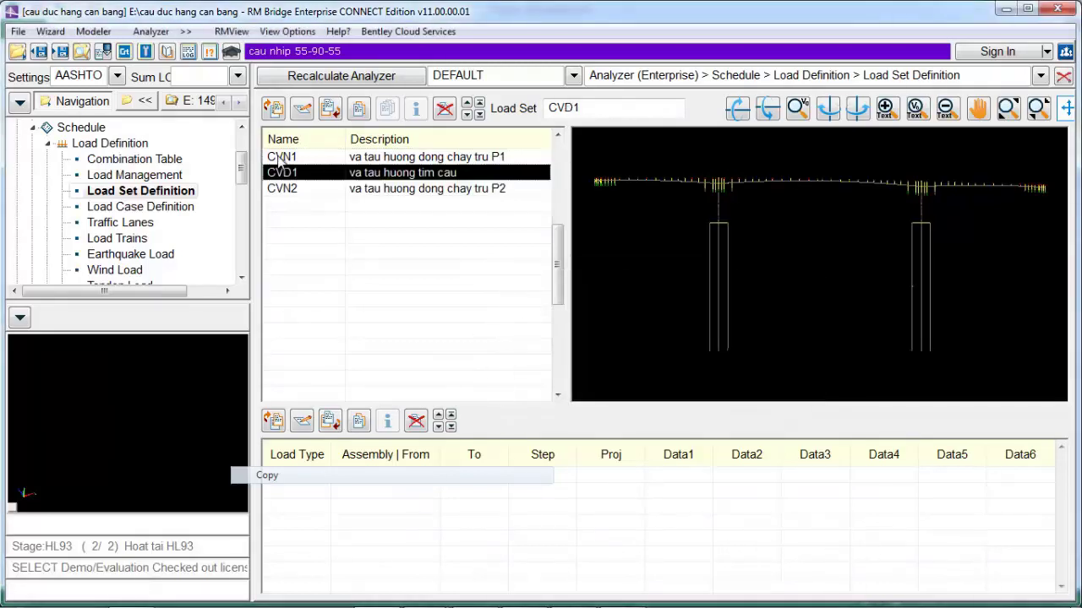
Step: Insert load set CVD2 after CVD1 with the description "va tau huong tim cau tru P2"
{"action": "left_click", "coordinate": [330, 108]}
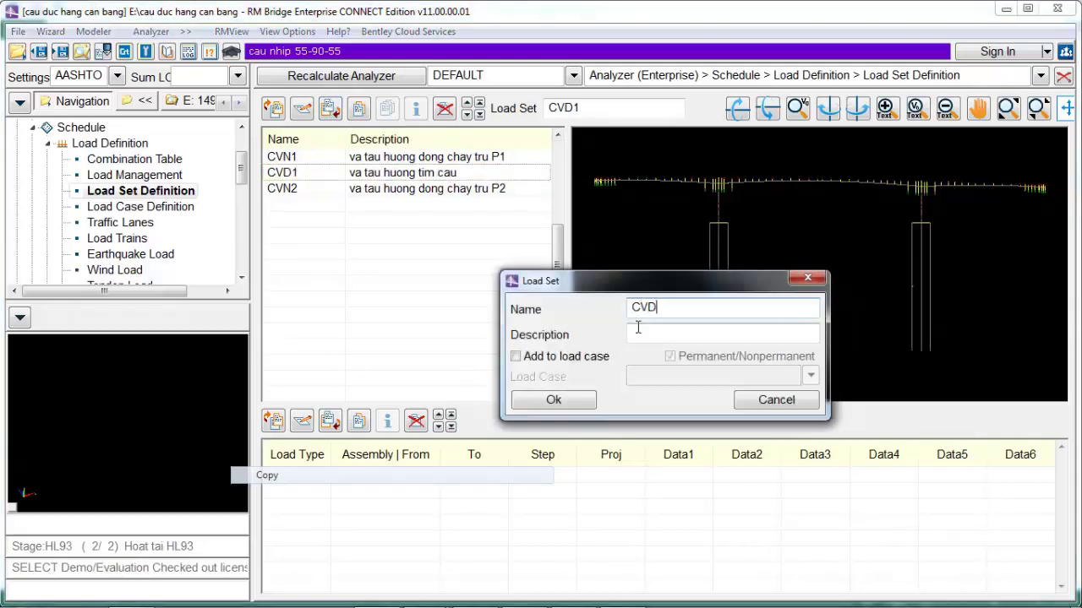
{"action": "left_click", "coordinate": [637, 332]}
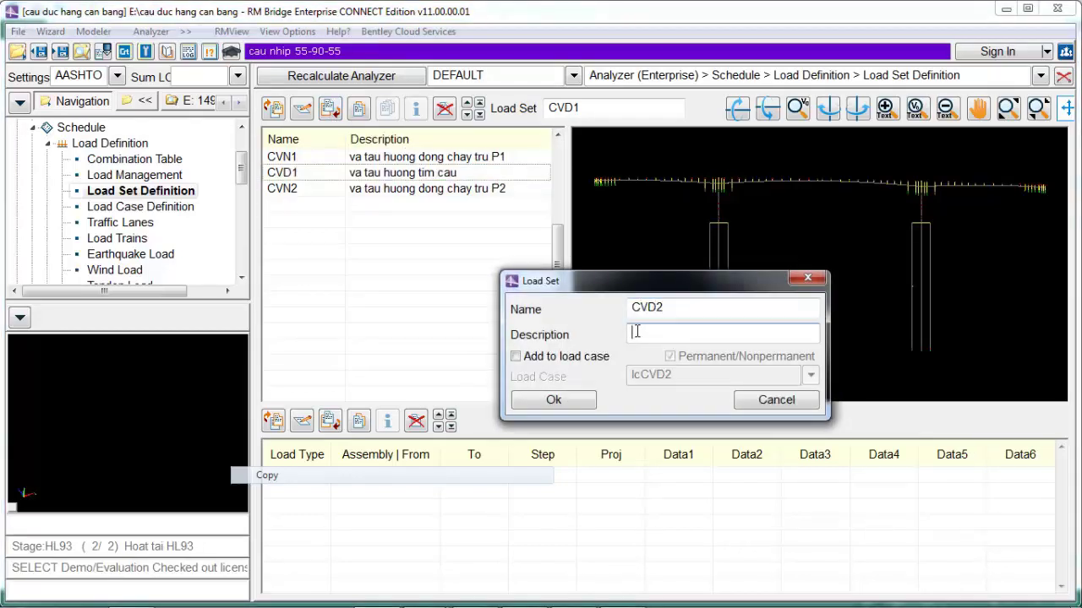
{"action": "type", "text": "va cau huong tim c"}
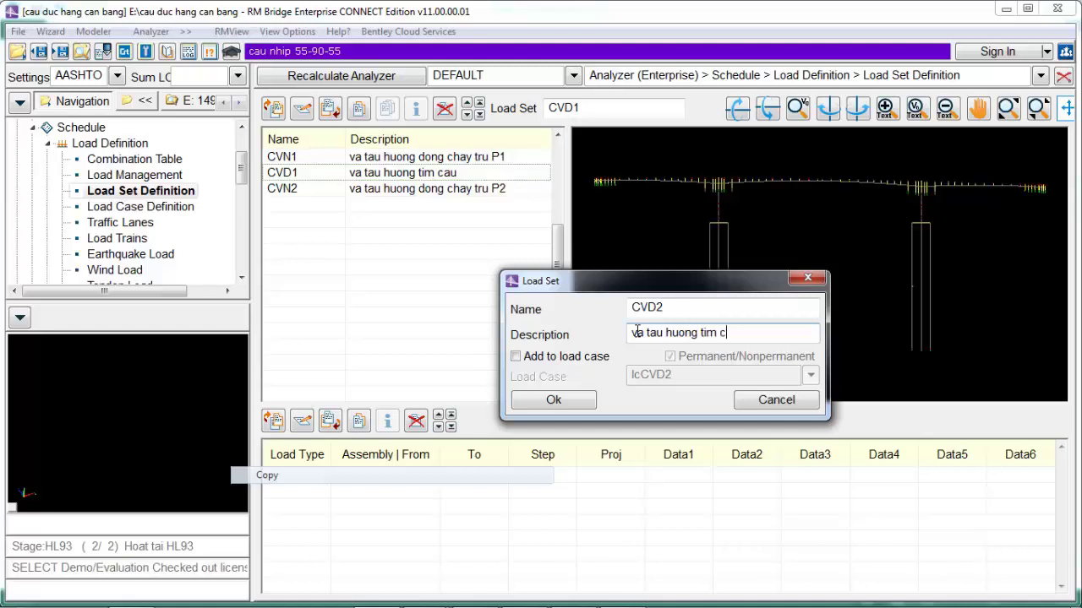
{"action": "type", "text": "P2"}
{"action": "left_click", "coordinate": [536, 404]}
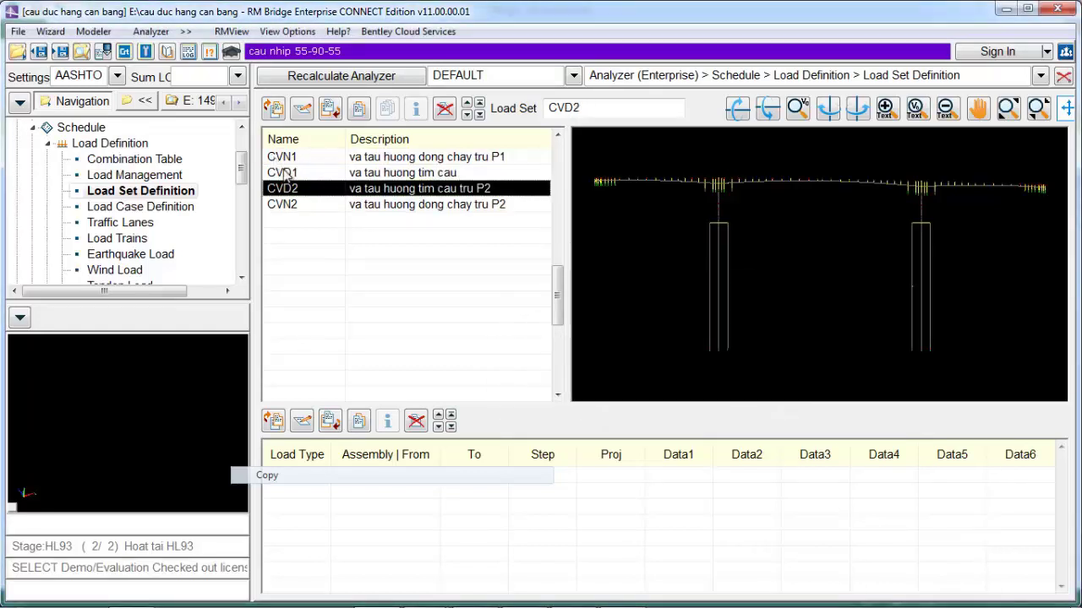
Step: Change the description of load set CVD1 to "va tau huong tim cau tru P1"
{"action": "left_click", "coordinate": [302, 110]}
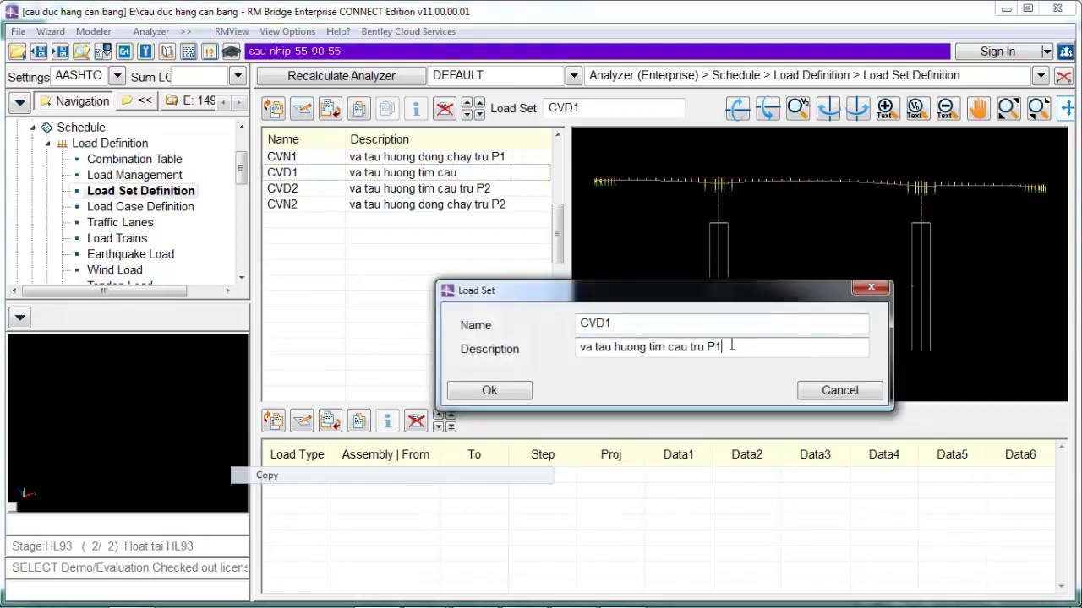
{"action": "type", "text": "tru P1"}
{"action": "left_click", "coordinate": [490, 393]}
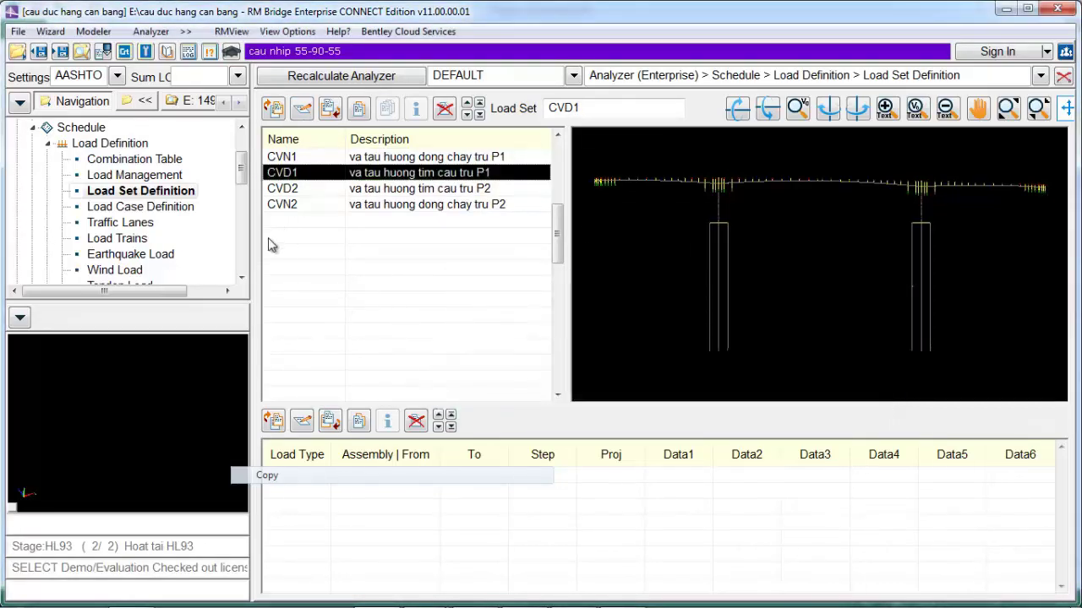
Step: Start a new concentrated load of type Single Element Load (Force) in load set CVN1
{"action": "left_click", "coordinate": [281, 158]}
{"action": "left_click", "coordinate": [283, 188]}
{"action": "left_click", "coordinate": [285, 205]}
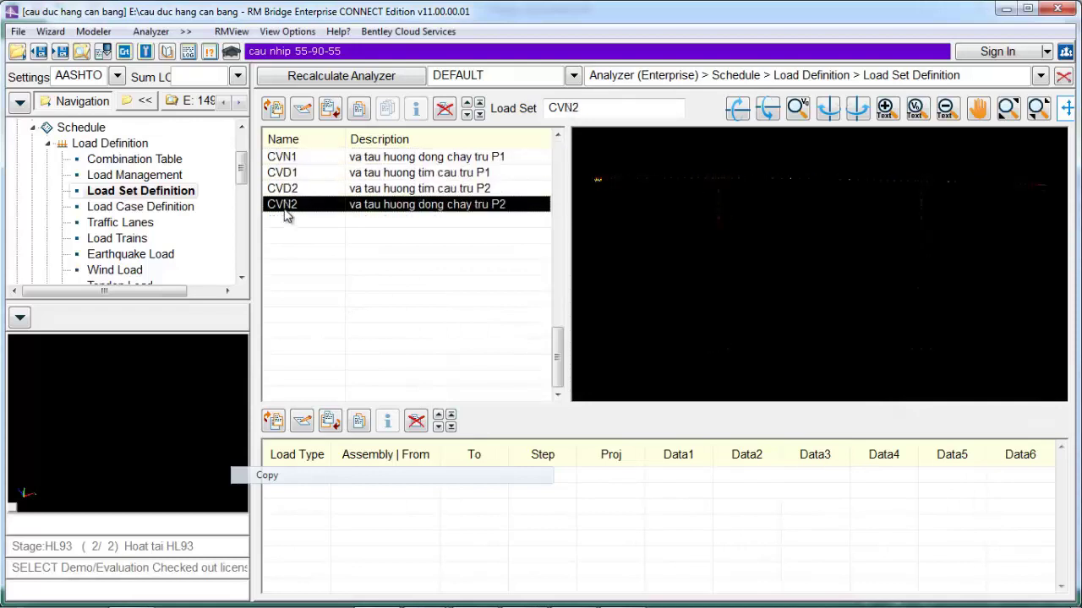
{"action": "left_click", "coordinate": [303, 159]}
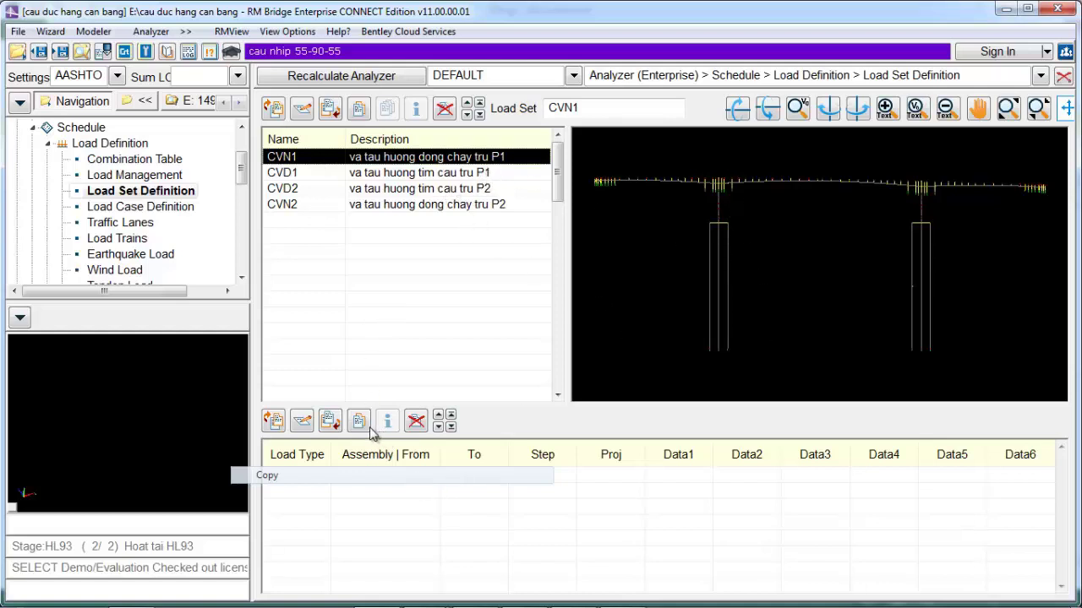
{"action": "left_click", "coordinate": [330, 421]}
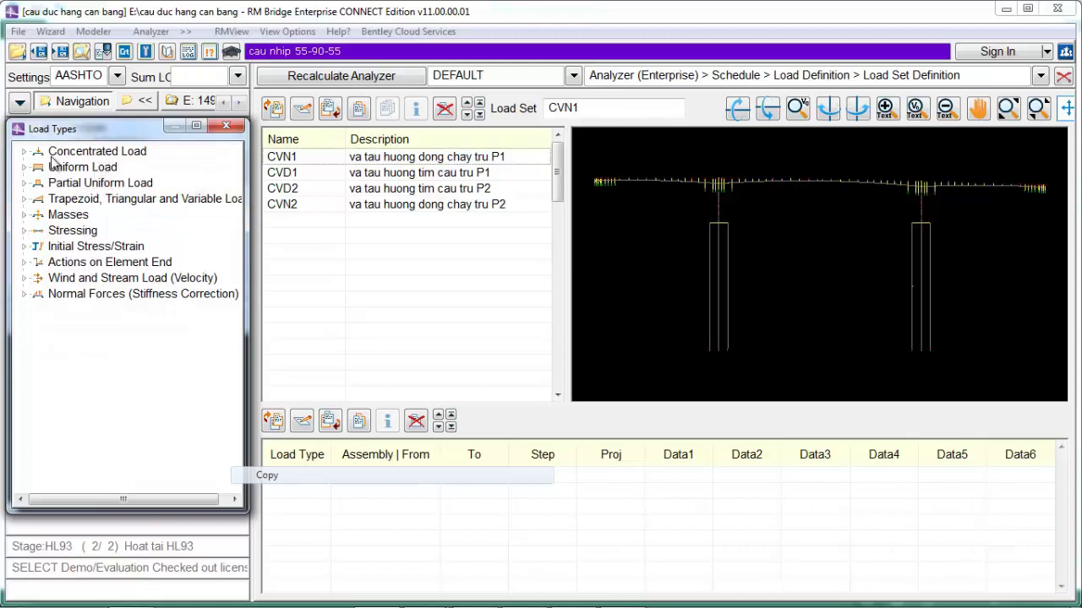
{"action": "double_click", "coordinate": [108, 153]}
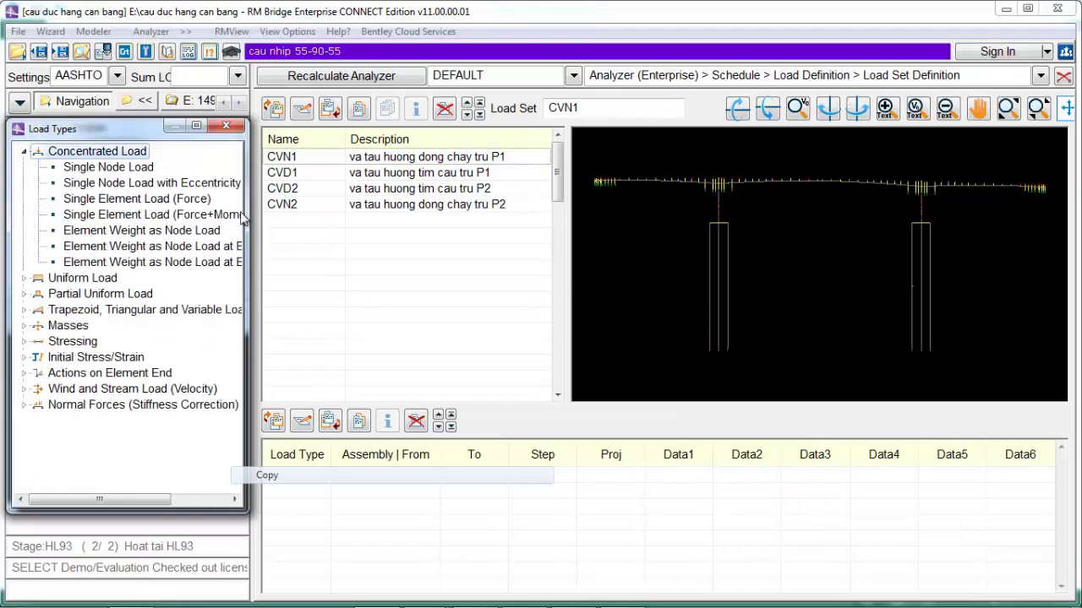
{"action": "mouse_move", "coordinate": [250, 218]}
{"action": "left_mouse_down"}
{"action": "mouse_move", "coordinate": [298, 218]}
{"action": "mouse_move", "coordinate": [253, 222]}
{"action": "left_mouse_up"}
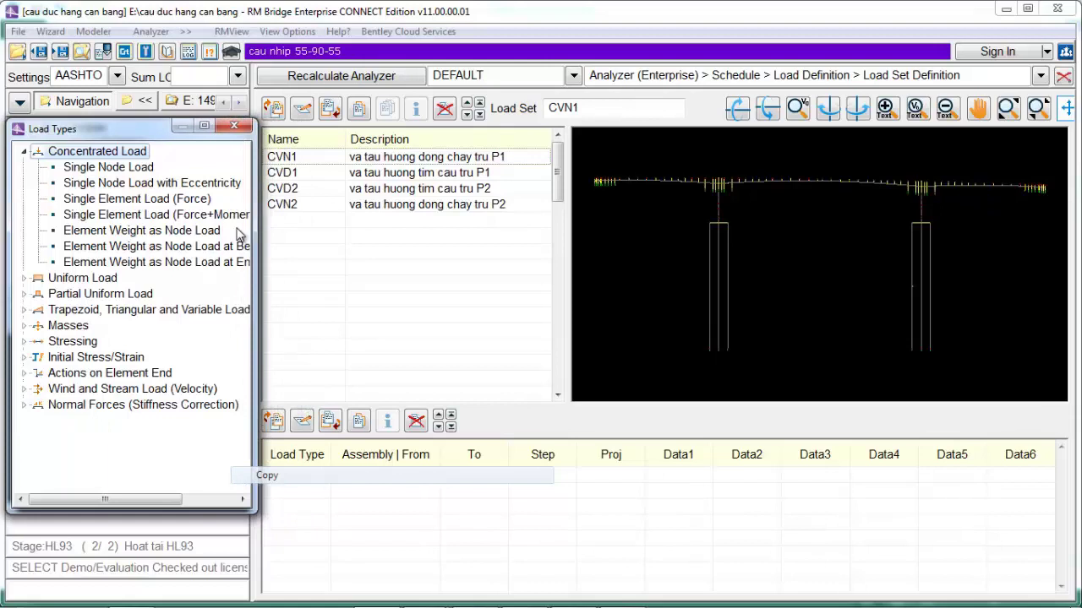
{"action": "double_click", "coordinate": [128, 205]}
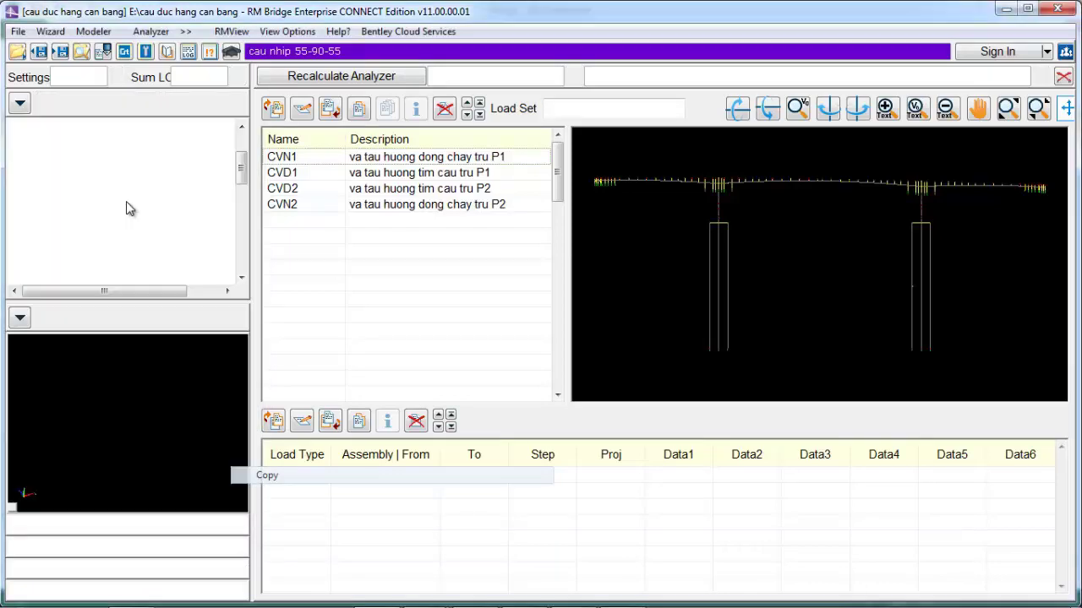
{"action": "left_click_drag", "start_coordinate": [690, 243], "coordinate": [546, 232]}
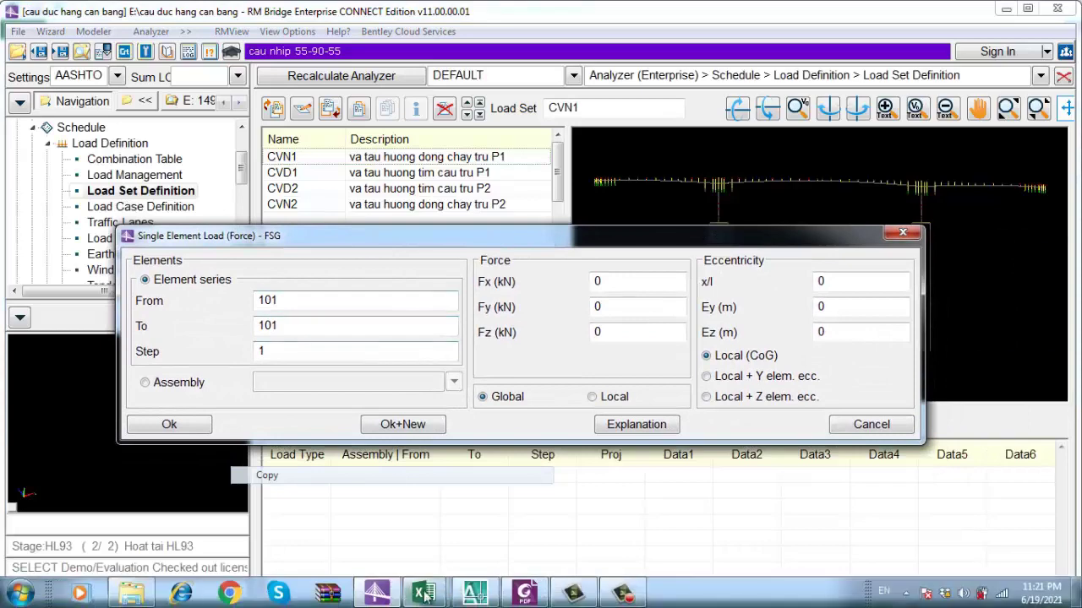
Step: Switch to the Excel workbook "file gp" and check the impact element and its position ratio beside the Trụ P1 table
{"action": "mouse_move", "coordinate": [423, 591]}
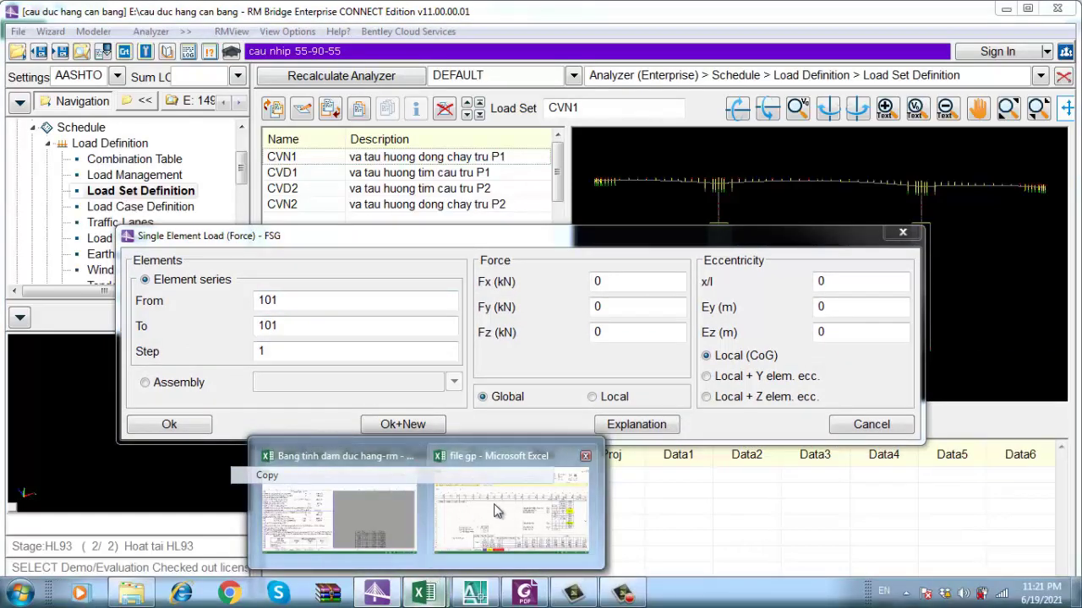
{"action": "left_click", "coordinate": [456, 513]}
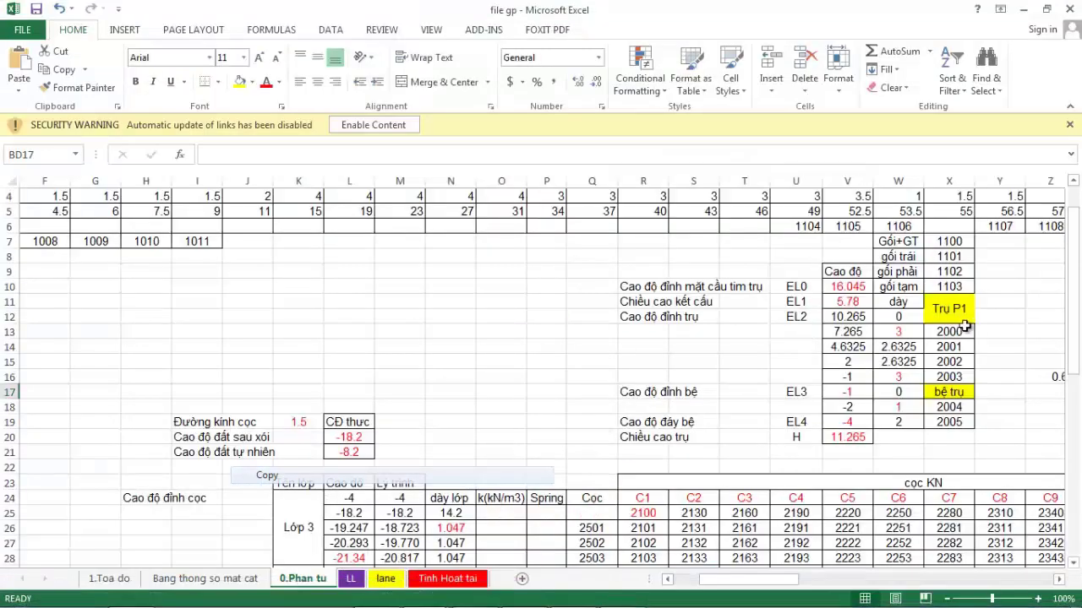
{"action": "left_click", "coordinate": [1011, 376]}
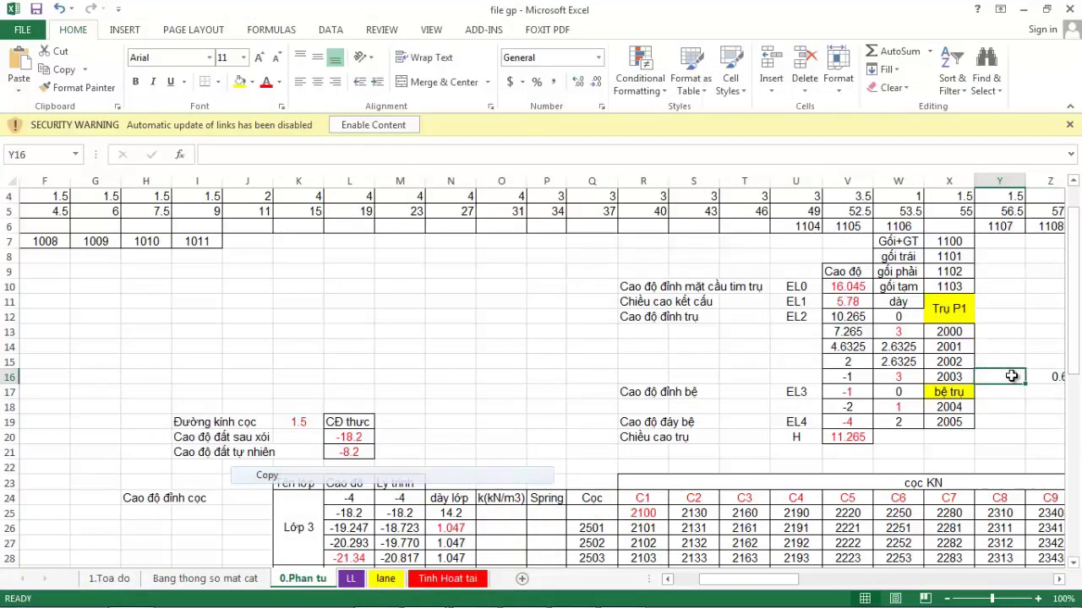
{"action": "key", "text": "Right"}
{"action": "key", "text": "Right"}
{"action": "key", "text": "Right"}
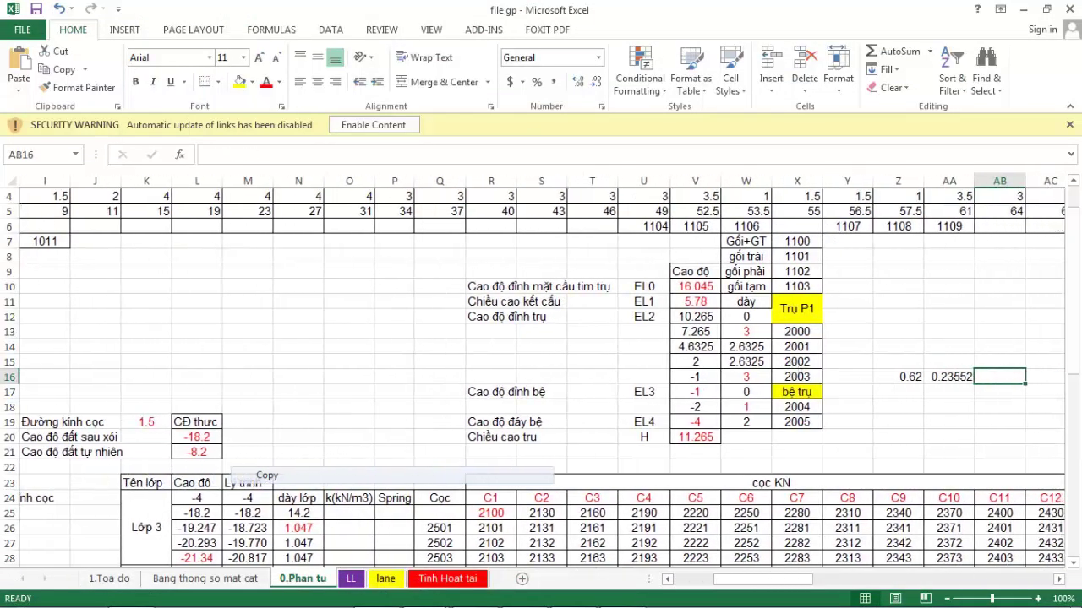
{"action": "mouse_move", "coordinate": [573, 592]}
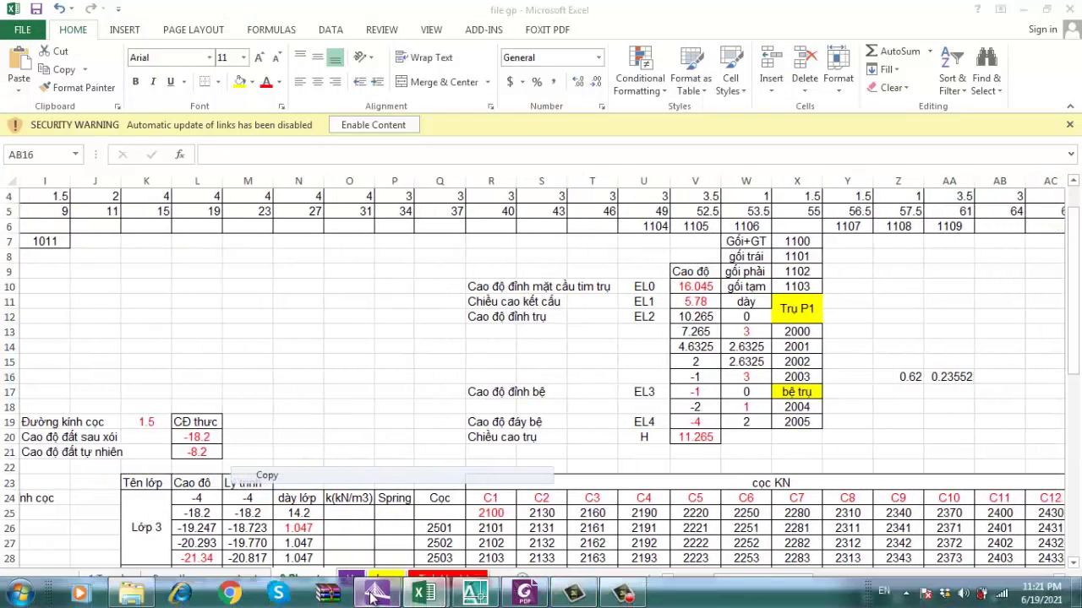
{"action": "left_click", "coordinate": [376, 594]}
{"action": "double_click", "coordinate": [279, 301]}
{"action": "type", "text": "2"}
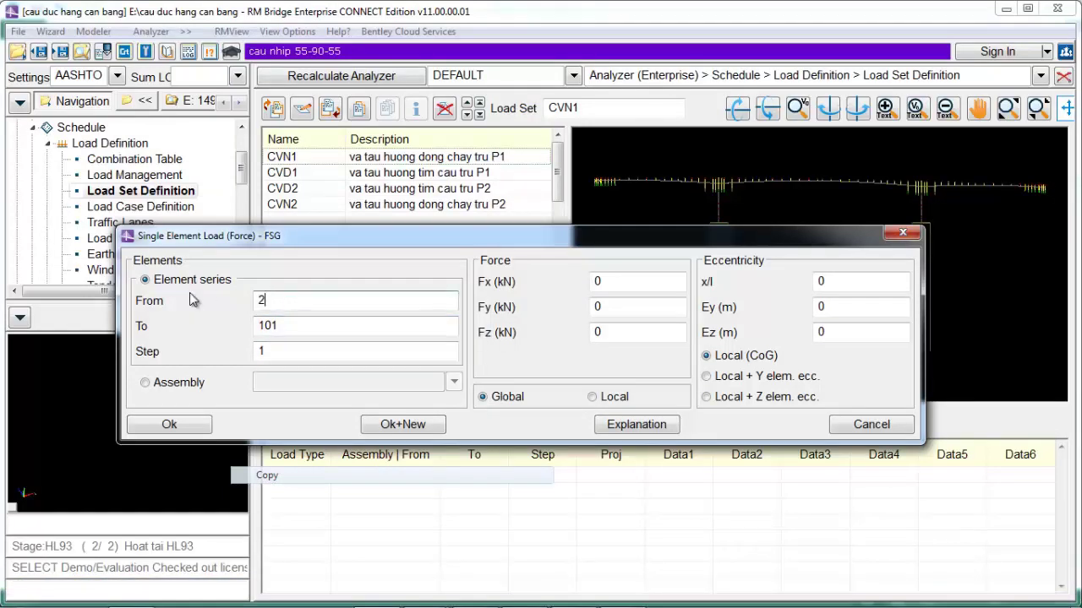
{"action": "type", "text": "002"}
{"action": "key", "text": "Tab"}
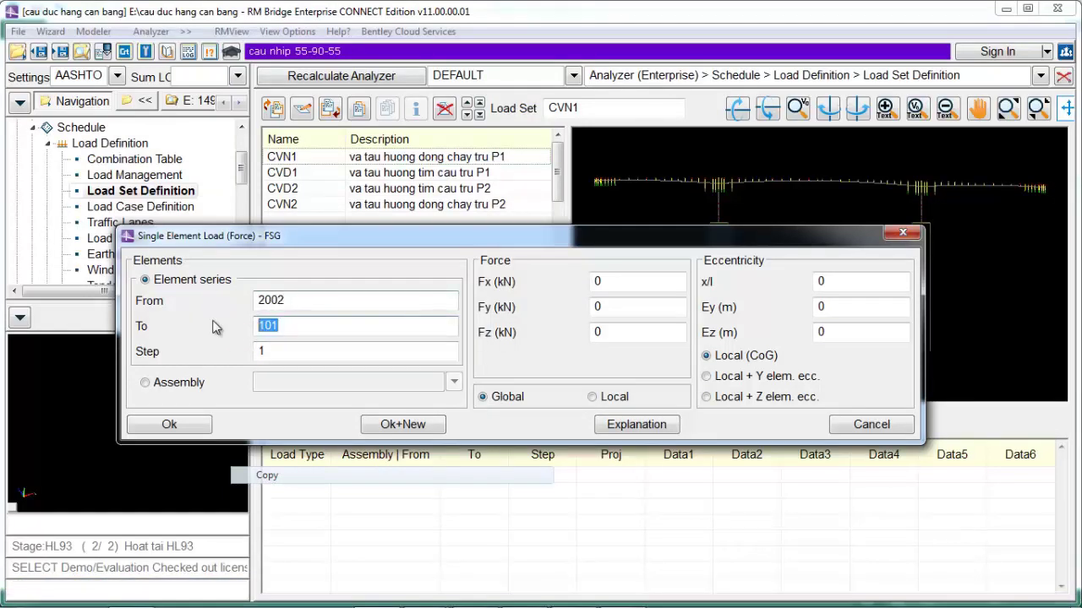
{"action": "type", "text": "2002"}
{"action": "left_click_drag", "start_coordinate": [625, 233], "coordinate": [619, 273]}
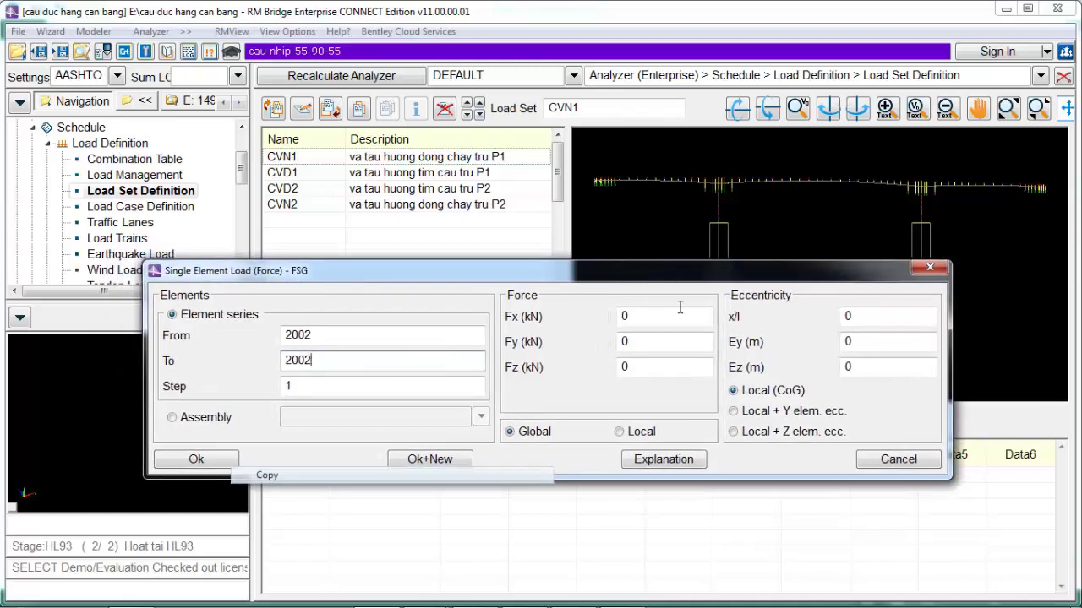
Step: Switch to the Excel workbook "Bang tinh dam duc hang-rm" and check the transverse vessel collision force CVN on the Input sheet
{"action": "mouse_move", "coordinate": [486, 576]}
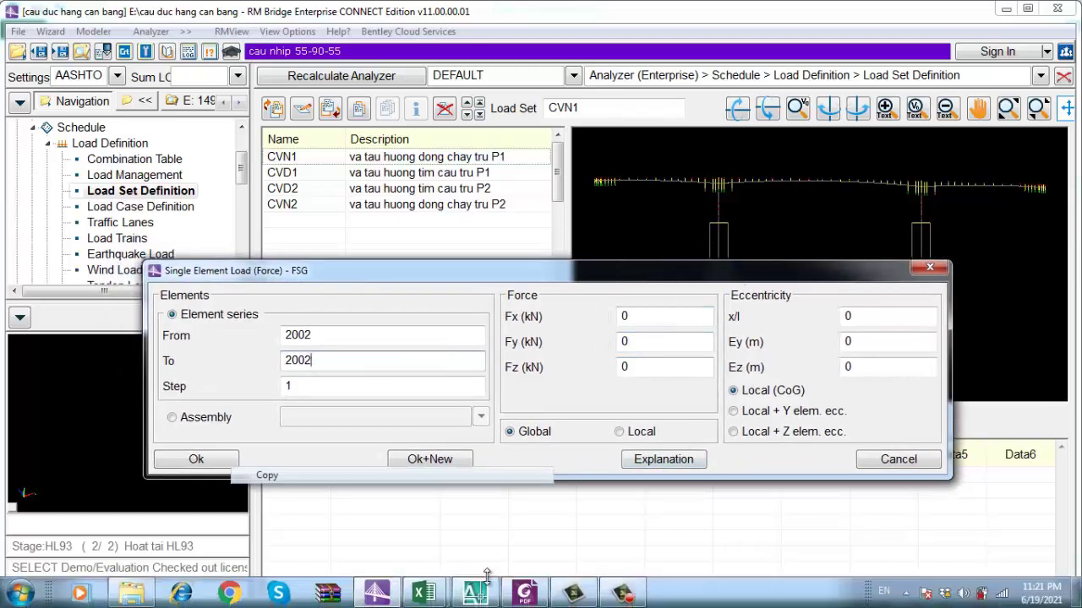
{"action": "mouse_move", "coordinate": [425, 591]}
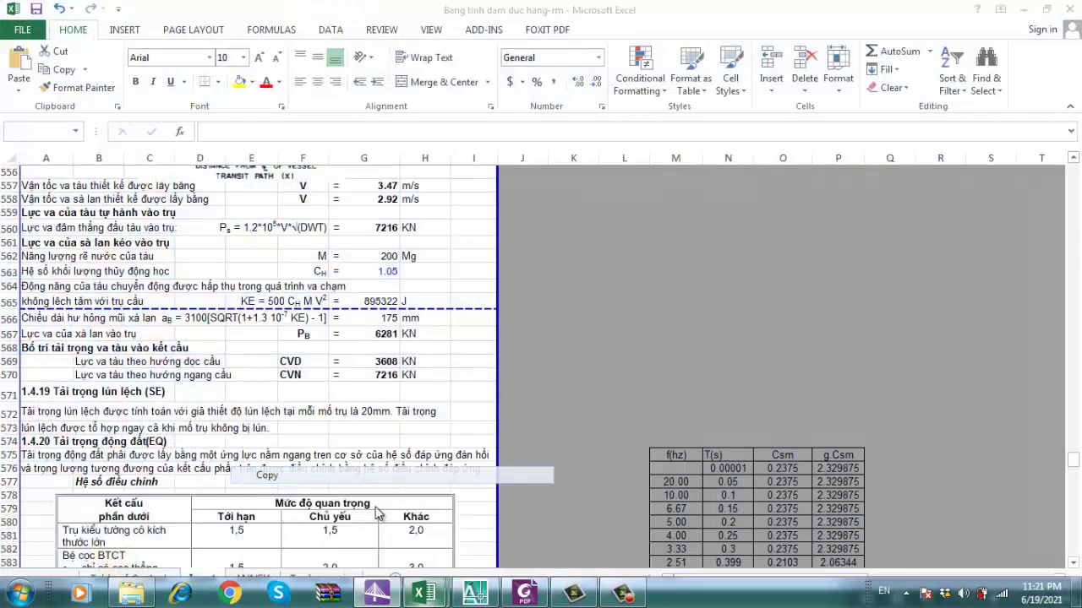
{"action": "left_click", "coordinate": [338, 515]}
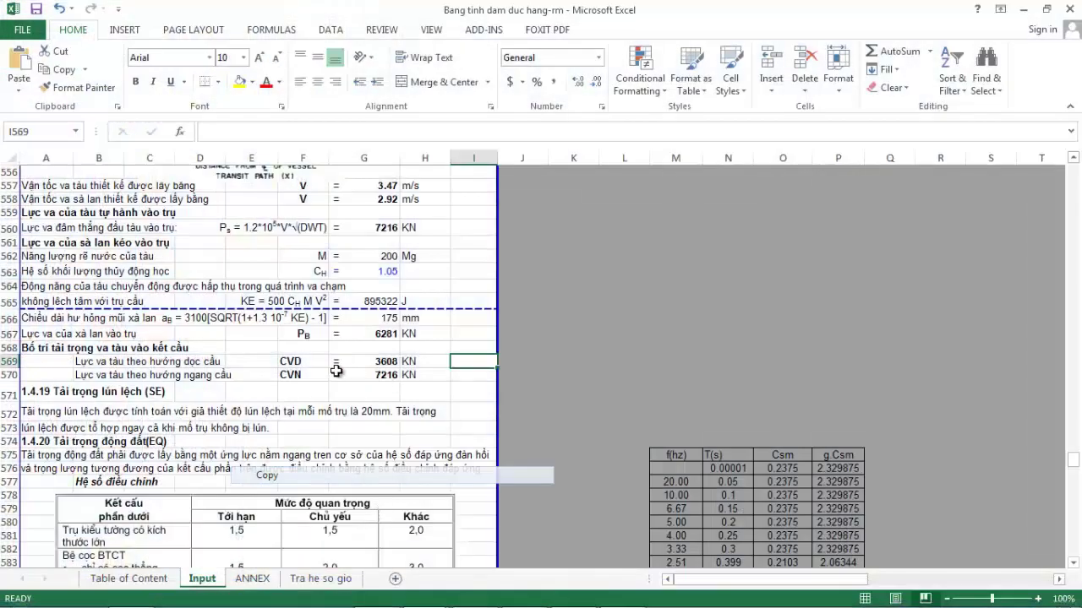
{"action": "left_click", "coordinate": [365, 374]}
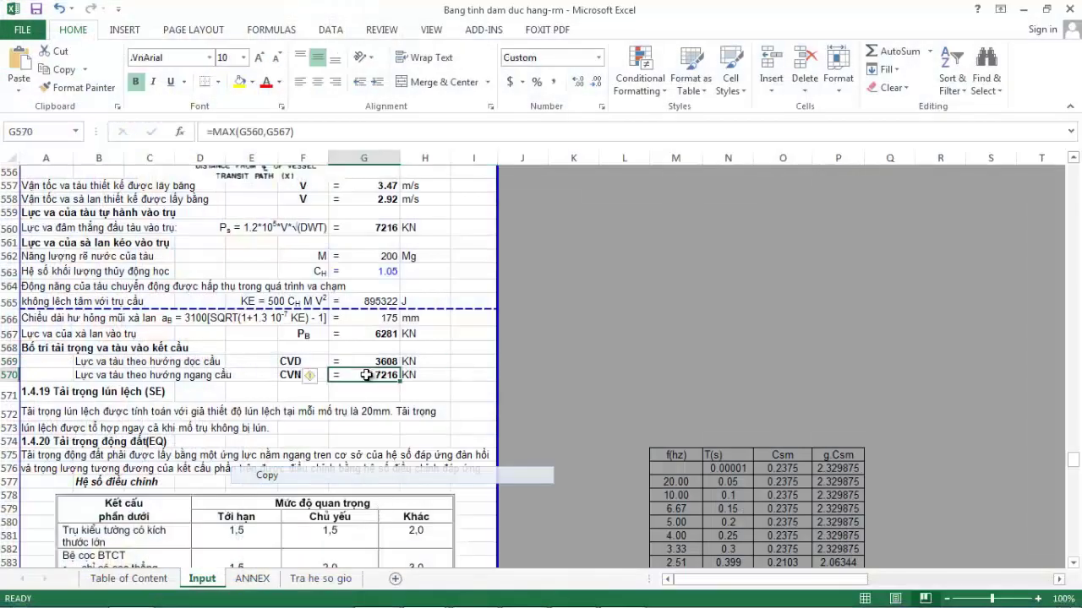
{"action": "left_click", "coordinate": [433, 378]}
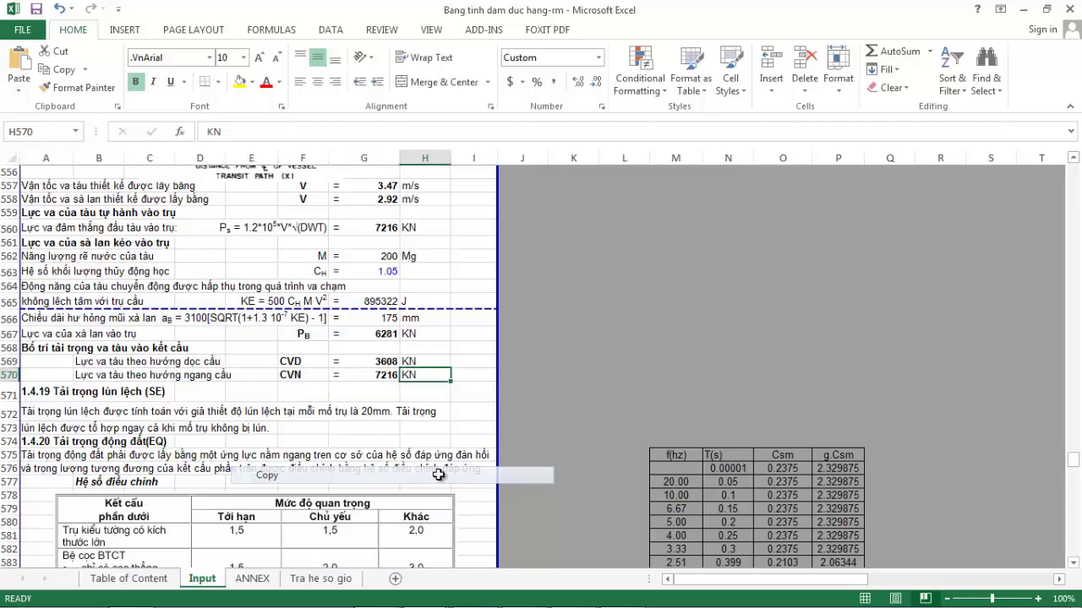
{"action": "left_click", "coordinate": [475, 380]}
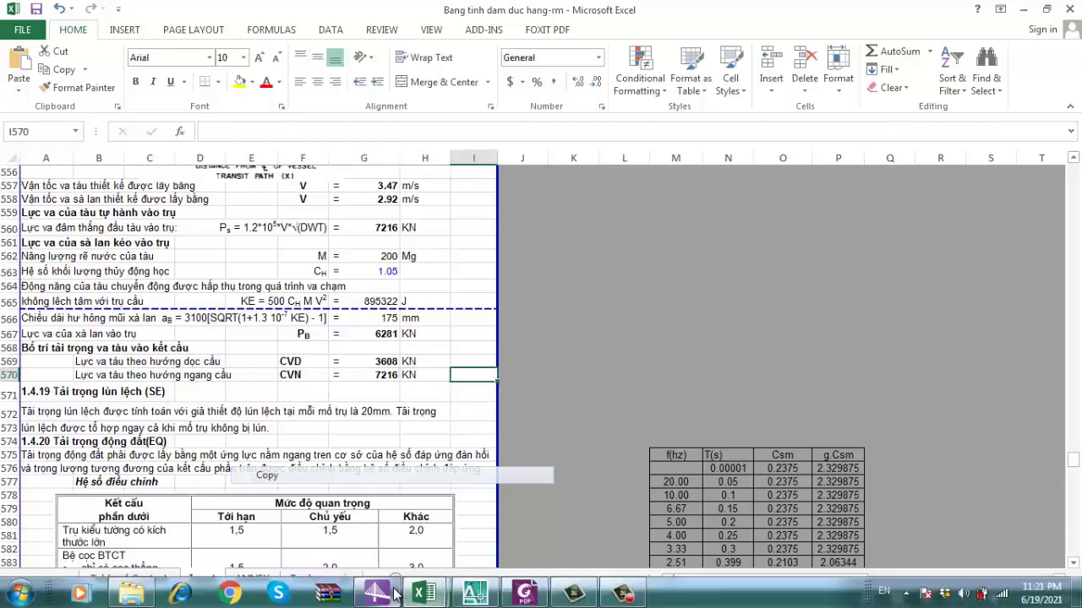
{"action": "left_click", "coordinate": [394, 594]}
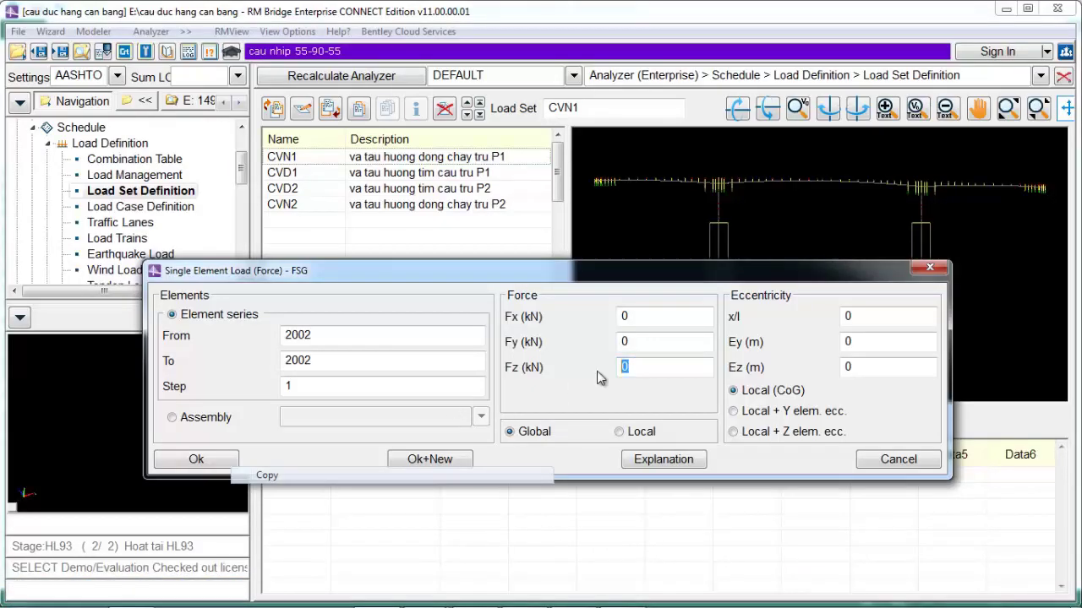
{"action": "type", "text": "7216"}
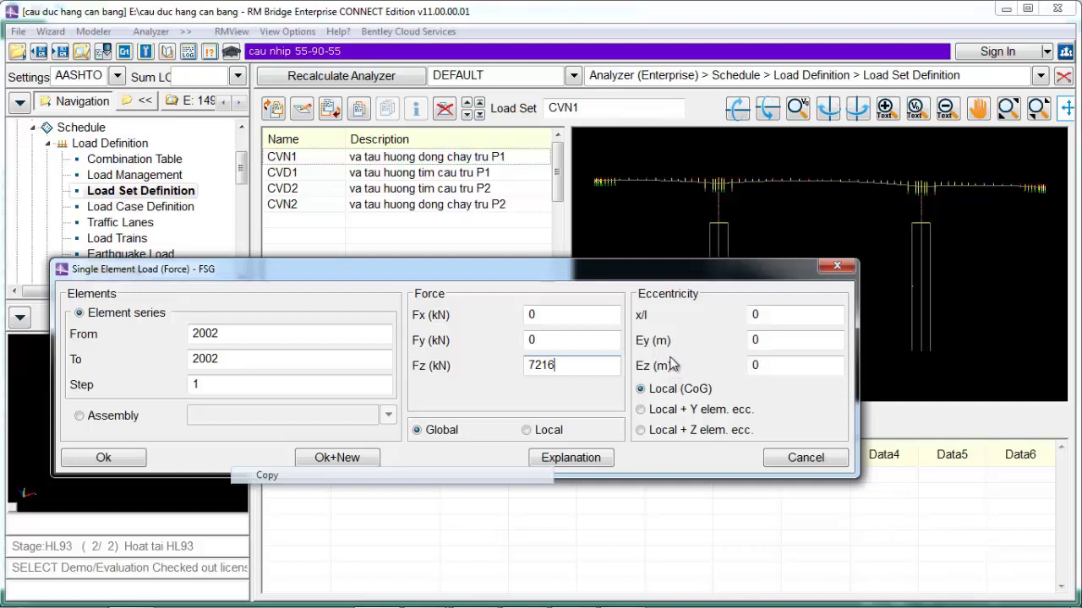
{"action": "left_click", "coordinate": [757, 340]}
{"action": "left_click", "coordinate": [760, 364]}
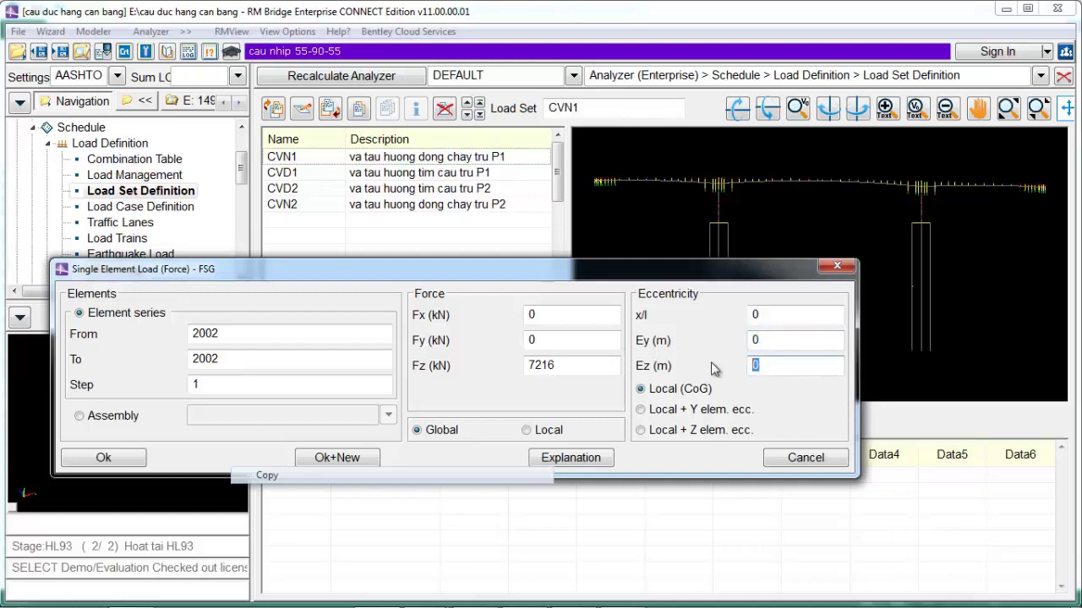
{"action": "left_click", "coordinate": [776, 316]}
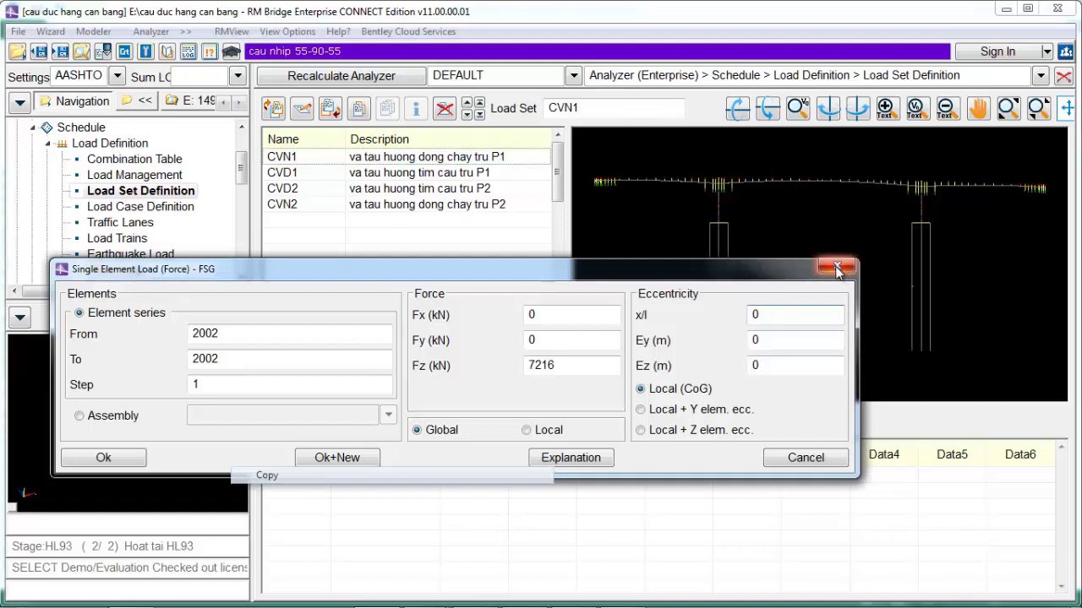
{"action": "left_click_drag", "start_coordinate": [773, 264], "coordinate": [728, 324]}
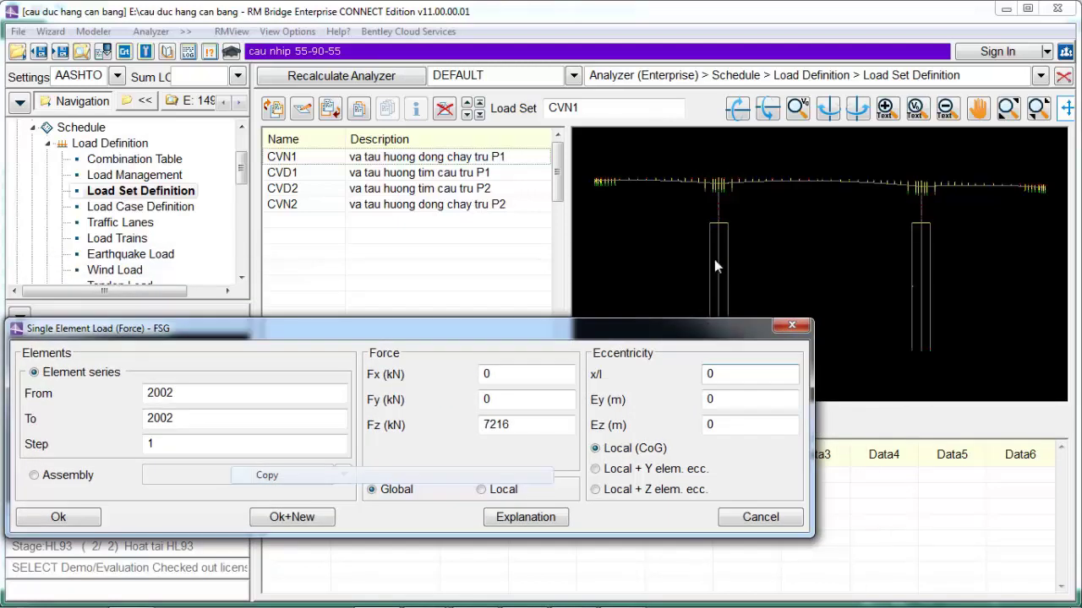
{"action": "left_click", "coordinate": [792, 327]}
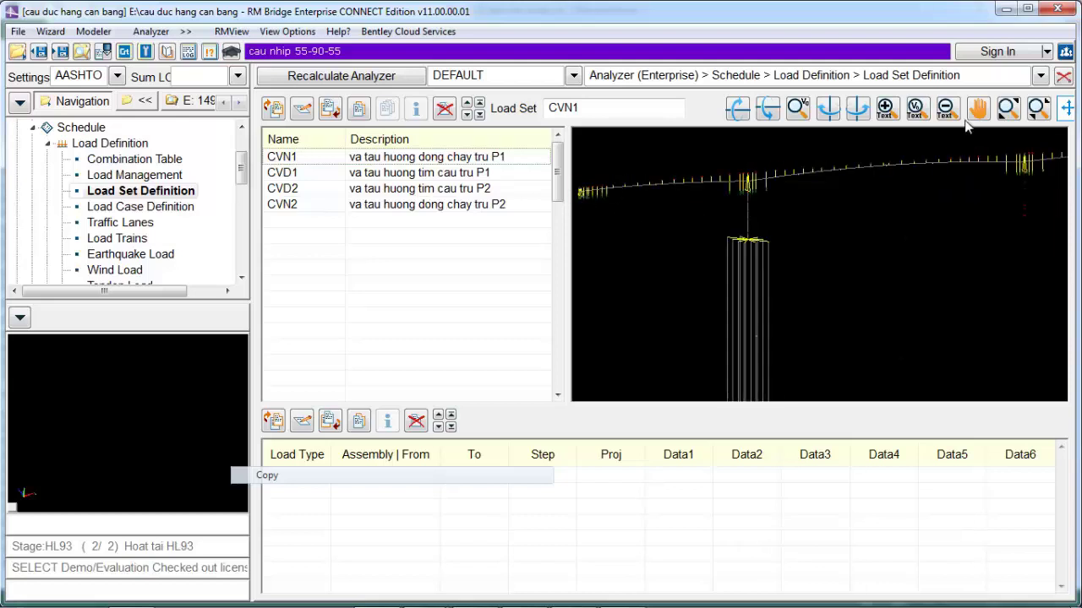
Step: Leave the load set definition and turn on Draw directions in the view options of the main model view
{"action": "left_click", "coordinate": [1063, 76]}
{"action": "right_click", "coordinate": [433, 128]}
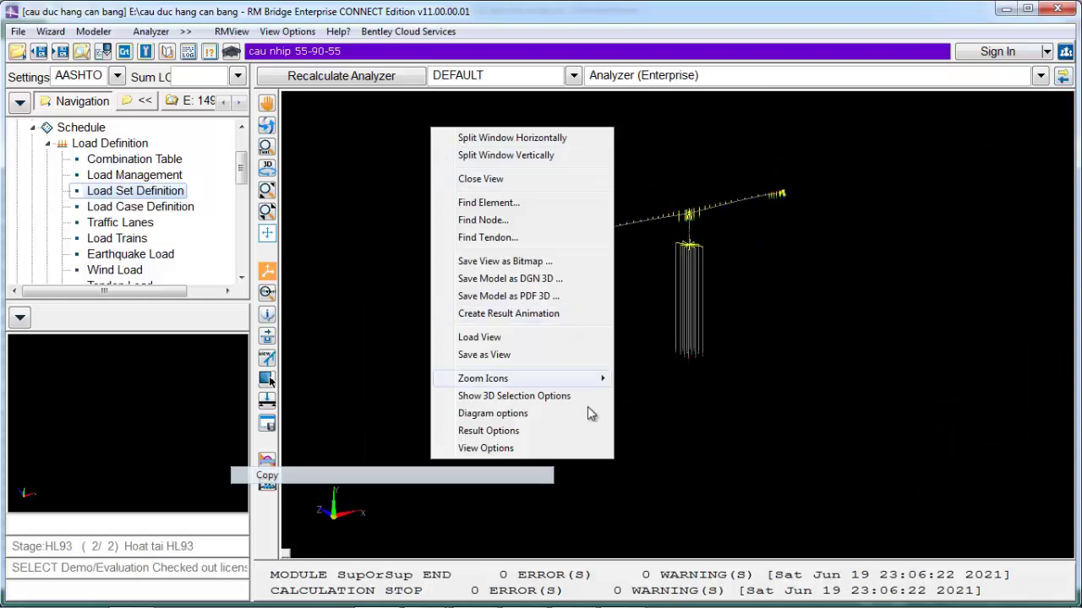
{"action": "left_click", "coordinate": [549, 449]}
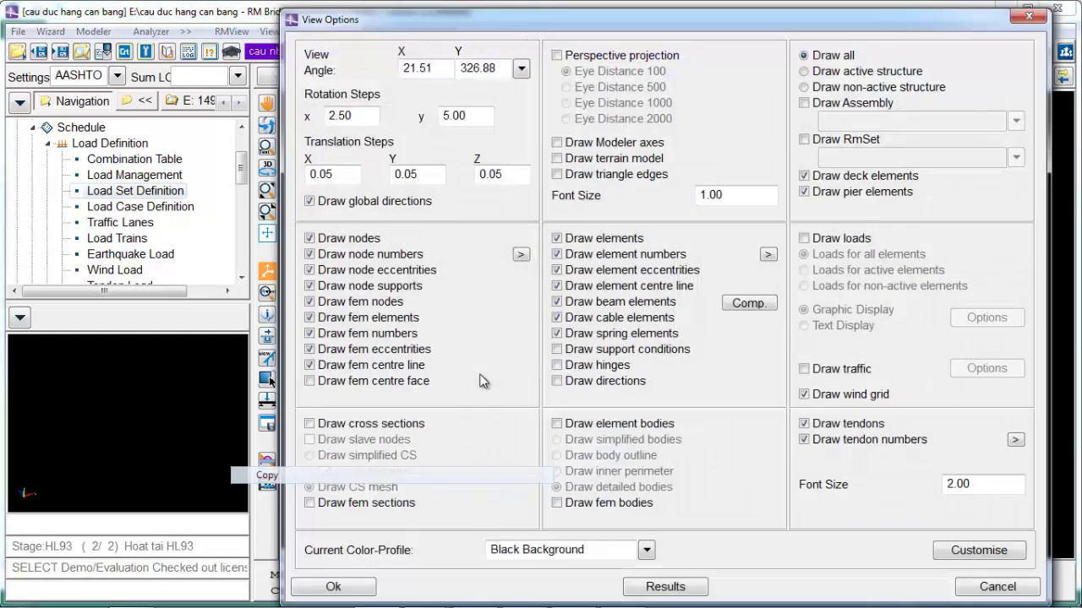
{"action": "left_click", "coordinate": [558, 382]}
{"action": "left_click", "coordinate": [338, 586]}
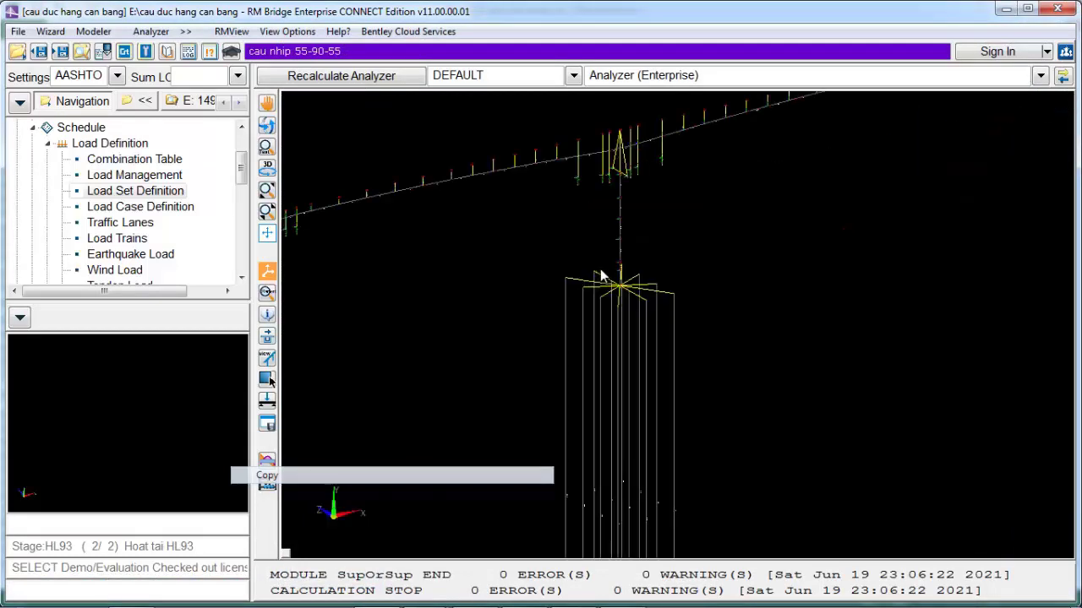
Step: Examine the local axis directions and the start and end nodes of the pier P1 elements around element 2002
{"action": "left_click_drag", "start_coordinate": [611, 273], "coordinate": [681, 304]}
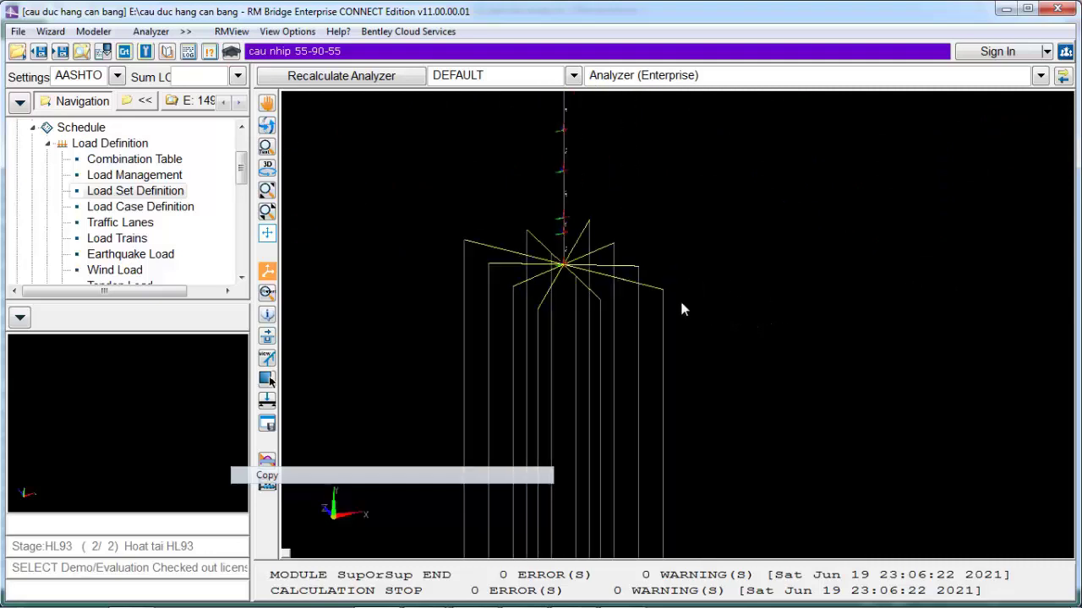
{"action": "left_click_drag", "start_coordinate": [550, 238], "coordinate": [637, 130]}
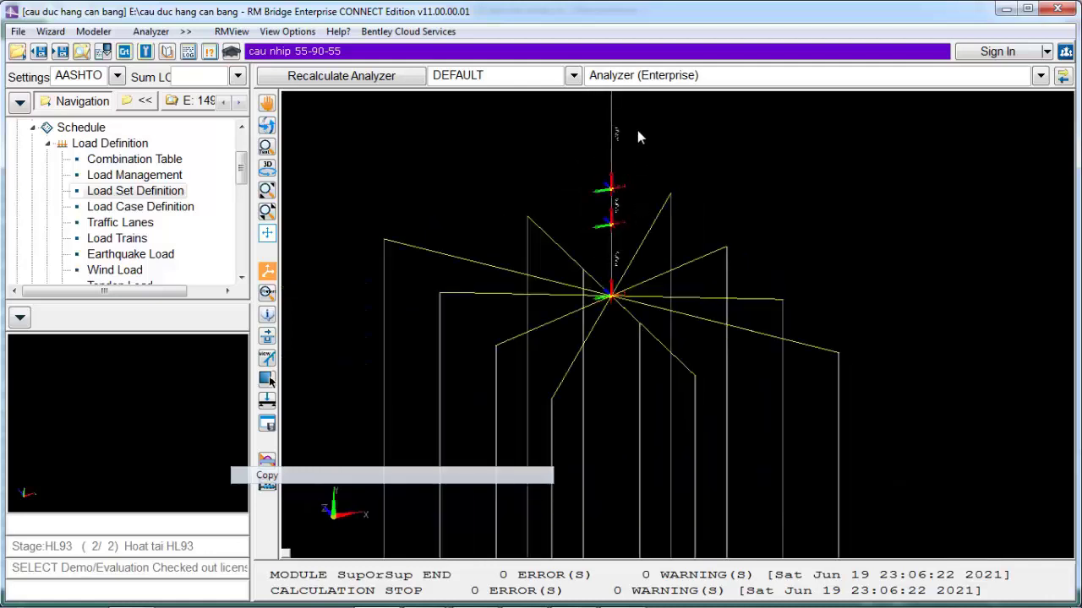
{"action": "scroll", "coordinate": [634, 128], "scroll_direction": "up", "scroll_amount": 3}
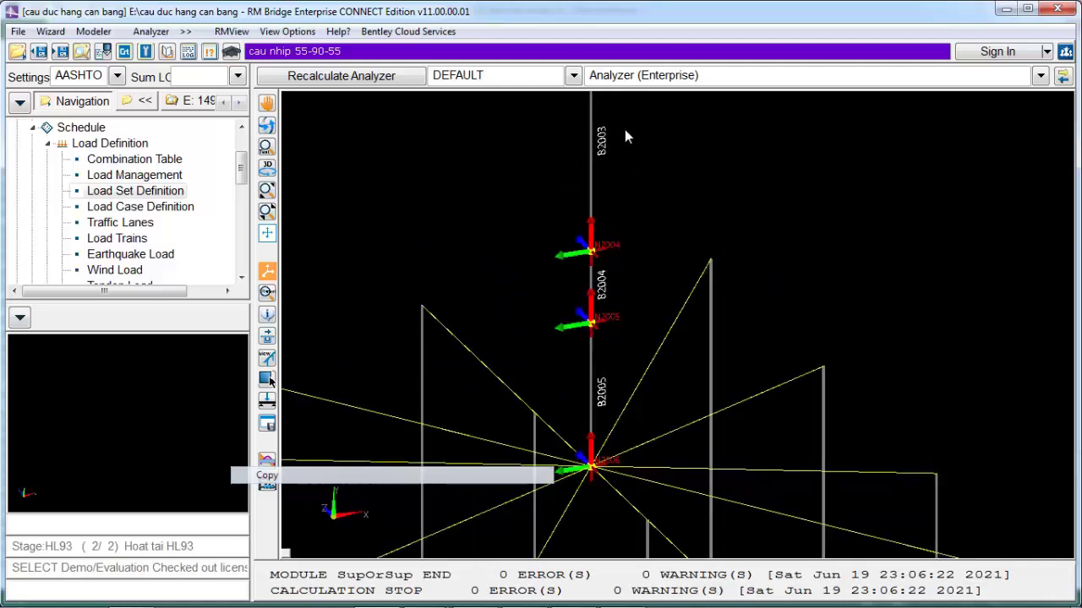
{"action": "scroll", "coordinate": [622, 137], "scroll_direction": "down", "scroll_amount": 3}
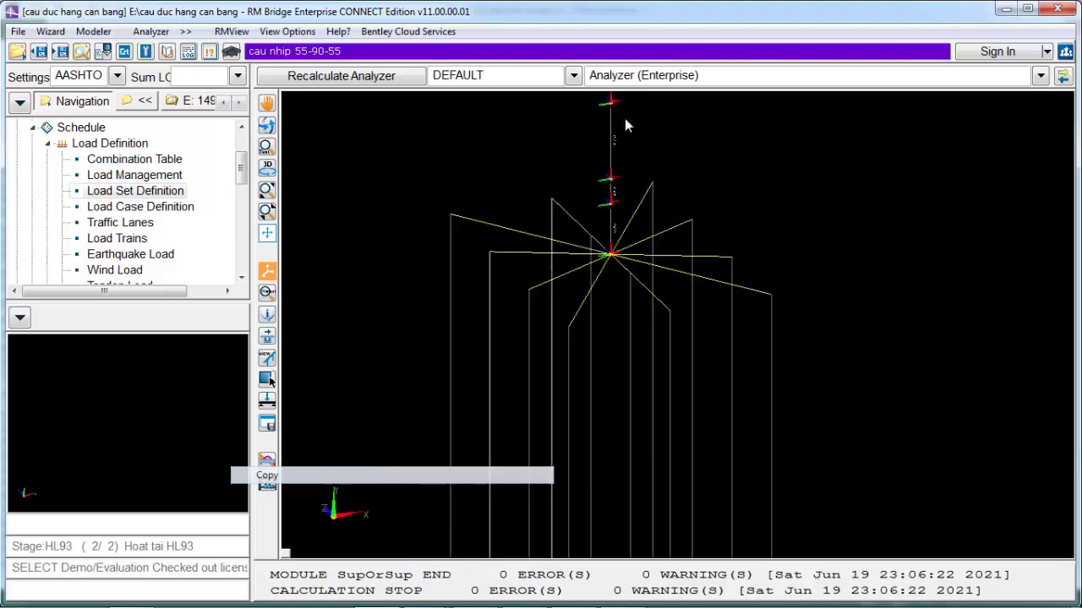
{"action": "scroll", "coordinate": [621, 123], "scroll_direction": "up", "scroll_amount": 3}
{"action": "scroll", "coordinate": [616, 101], "scroll_direction": "up", "scroll_amount": 3}
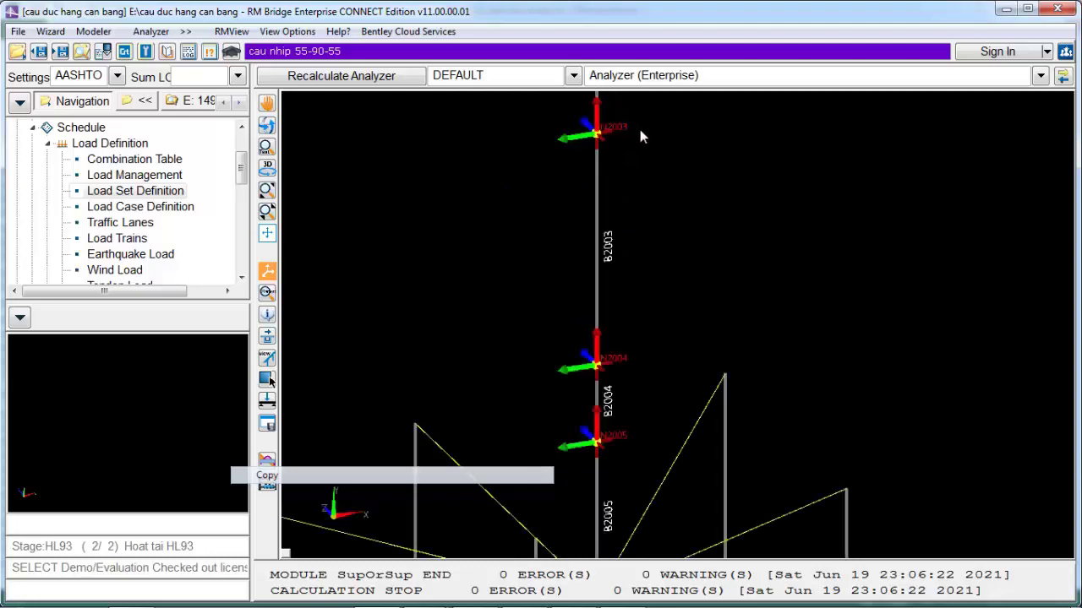
{"action": "scroll", "coordinate": [641, 137], "scroll_direction": "down", "scroll_amount": 2}
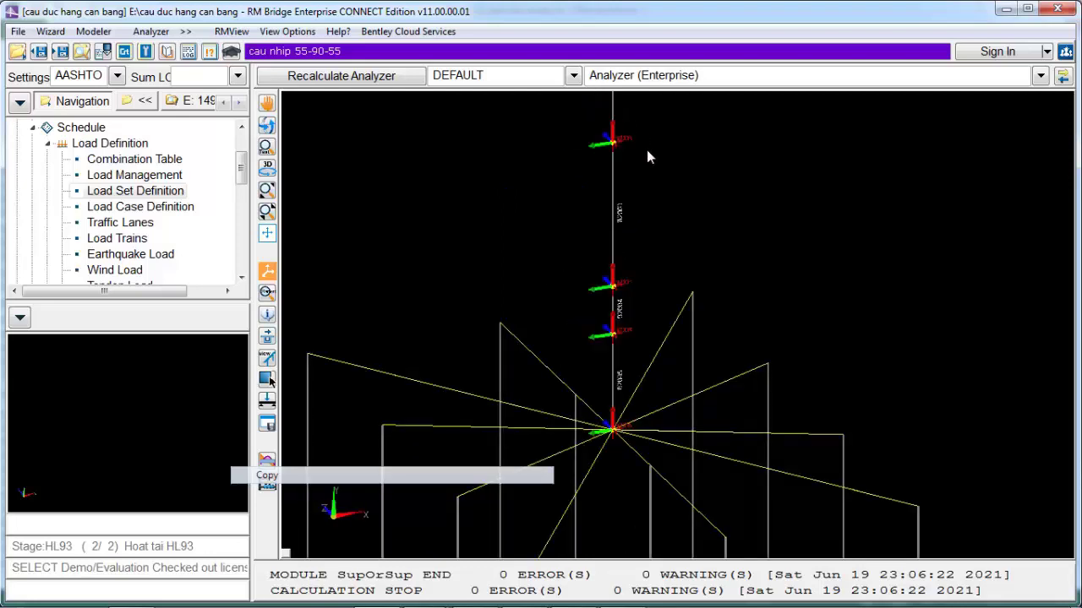
{"action": "left_click_drag", "start_coordinate": [646, 155], "coordinate": [653, 371]}
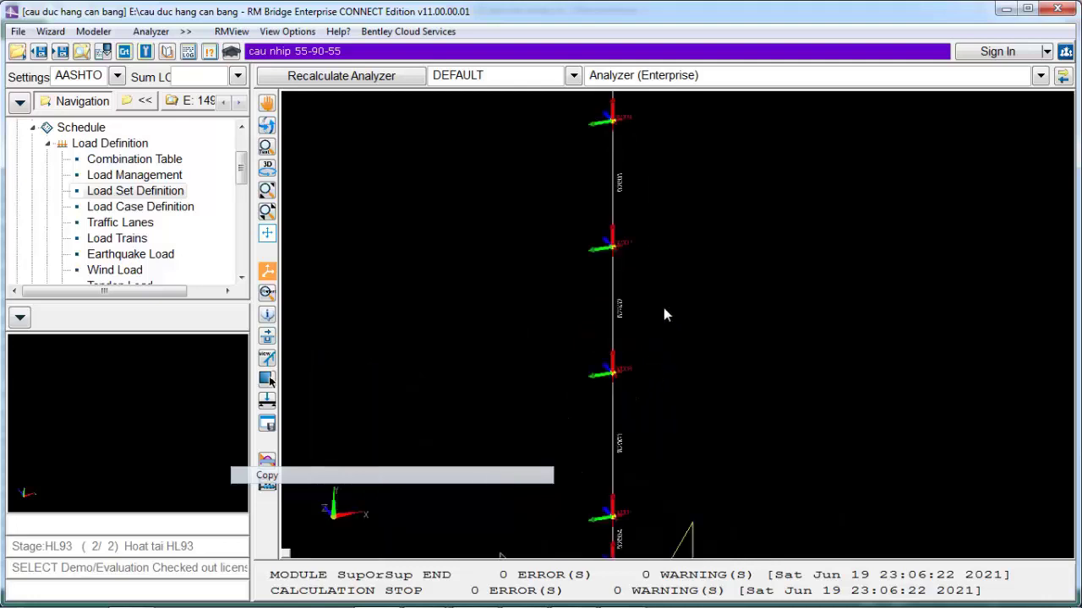
{"action": "scroll", "coordinate": [619, 238], "scroll_direction": "up", "scroll_amount": 2}
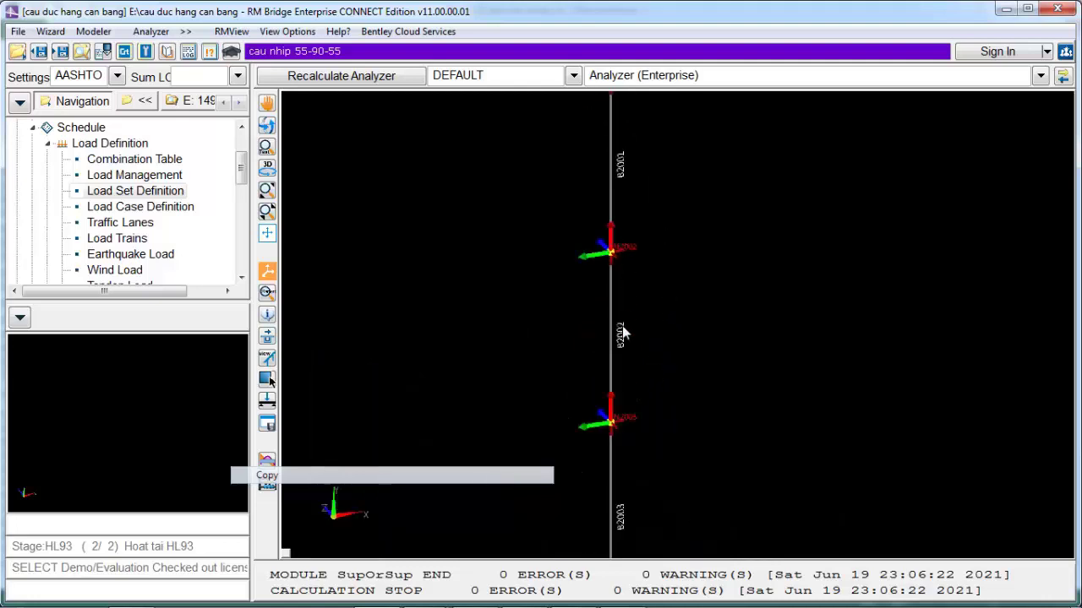
{"action": "scroll", "coordinate": [622, 340], "scroll_direction": "up", "scroll_amount": 2}
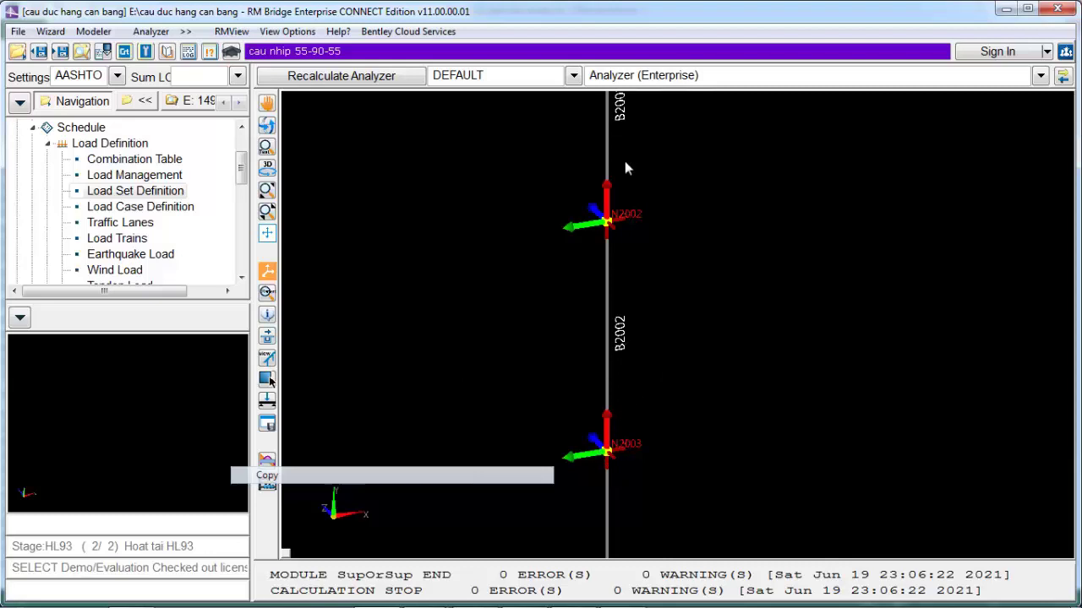
{"action": "mouse_move", "coordinate": [425, 565]}
{"action": "mouse_move", "coordinate": [461, 582]}
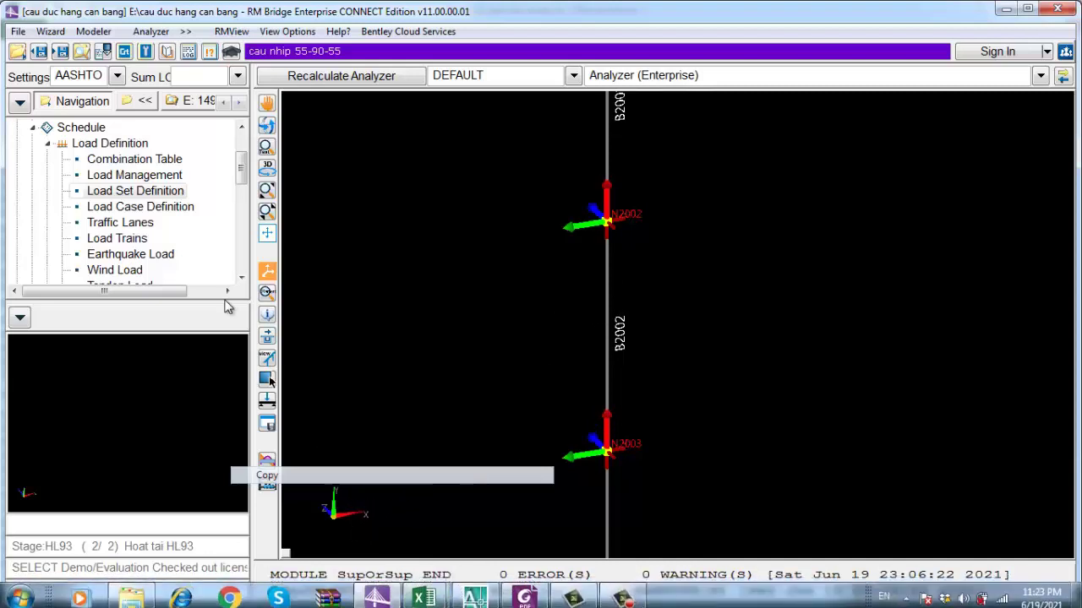
Step: Reopen the load set definition and start a new Single Element Load (Force) in load set CVN1
{"action": "left_click", "coordinate": [145, 191]}
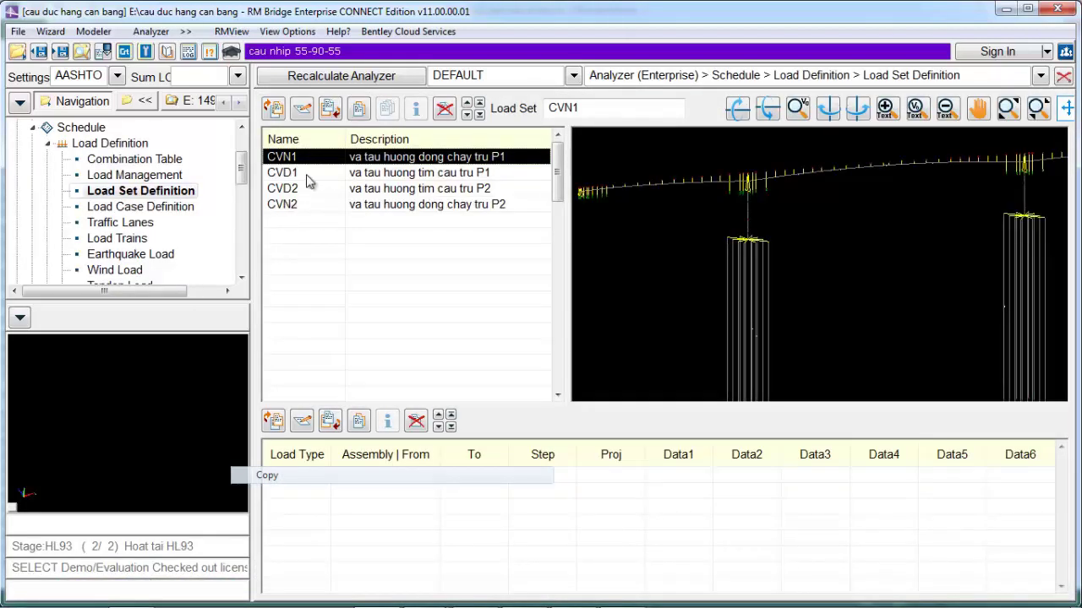
{"action": "left_click", "coordinate": [313, 172]}
{"action": "left_click", "coordinate": [315, 158]}
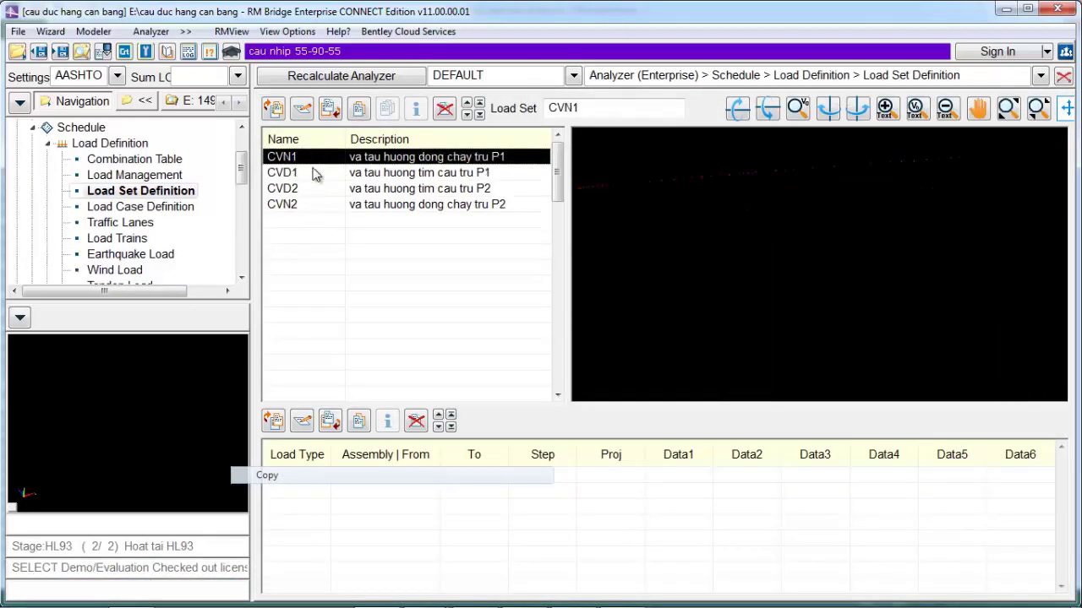
{"action": "left_click", "coordinate": [330, 421]}
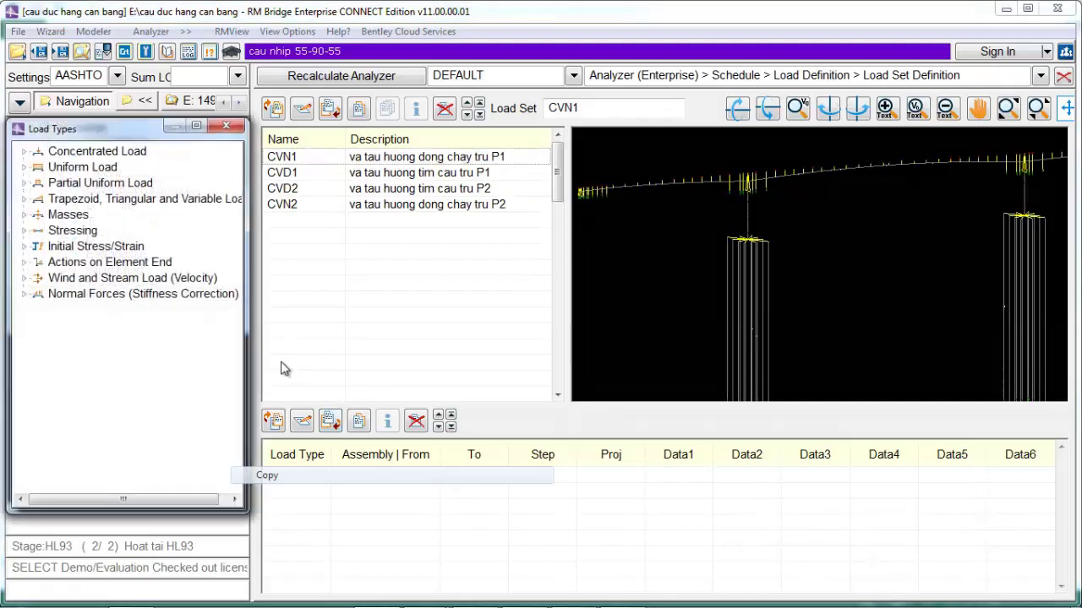
{"action": "double_click", "coordinate": [101, 152]}
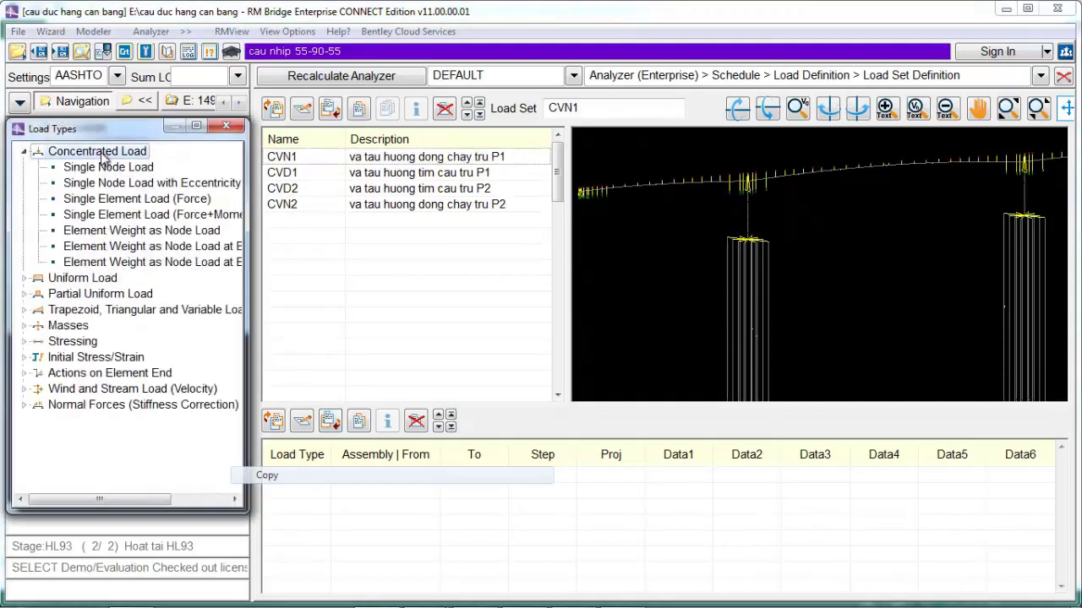
{"action": "double_click", "coordinate": [131, 199]}
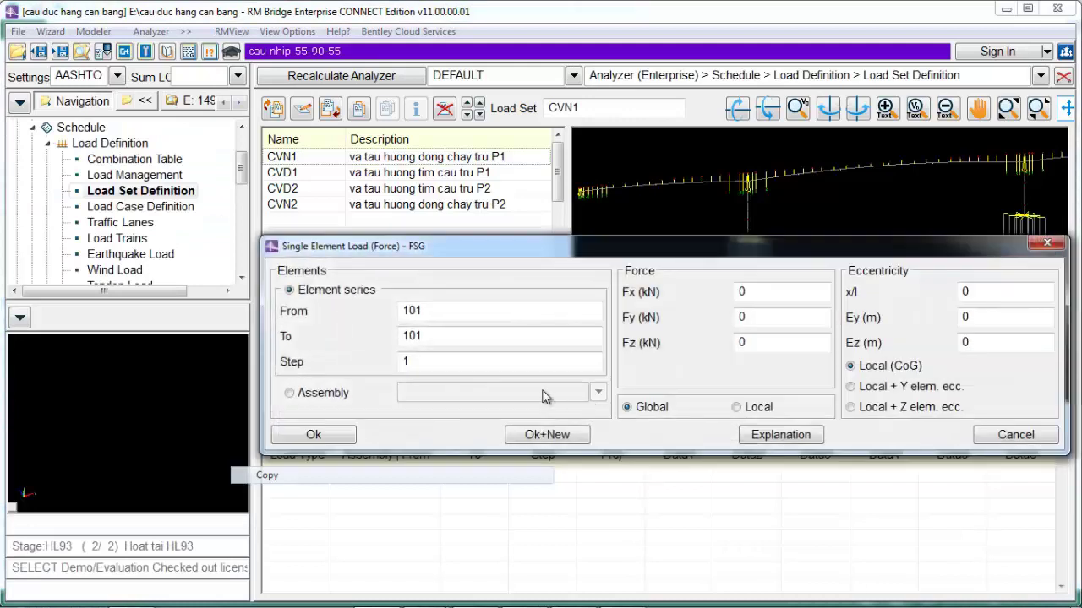
Step: Set the element series of the new CVN1 load to run from 2002 to 2002
{"action": "double_click", "coordinate": [412, 310]}
{"action": "type", "text": "2002"}
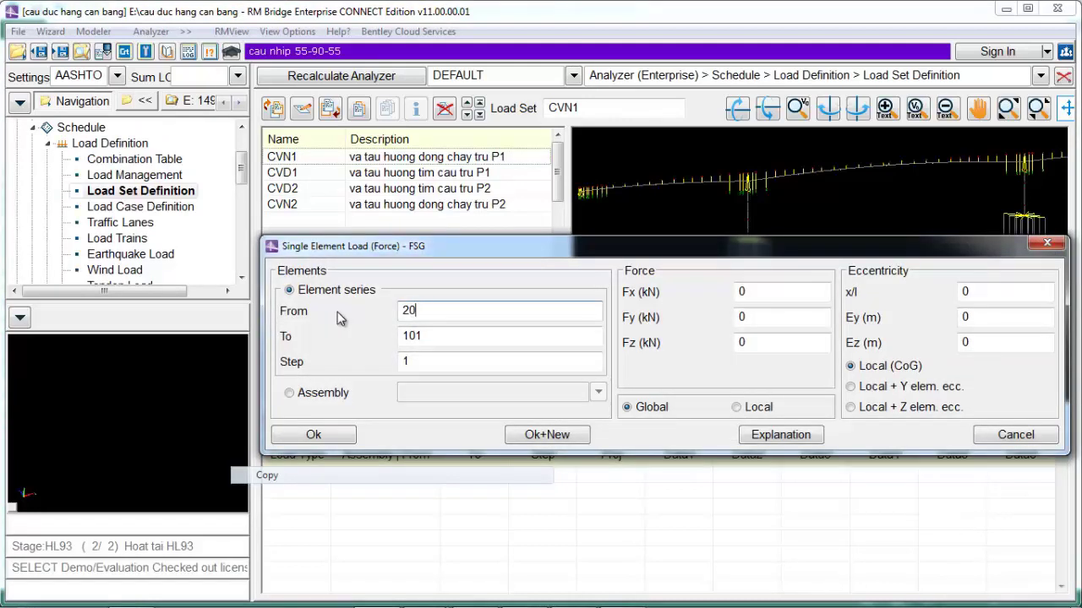
{"action": "key", "text": "Tab"}
{"action": "type", "text": "2"}
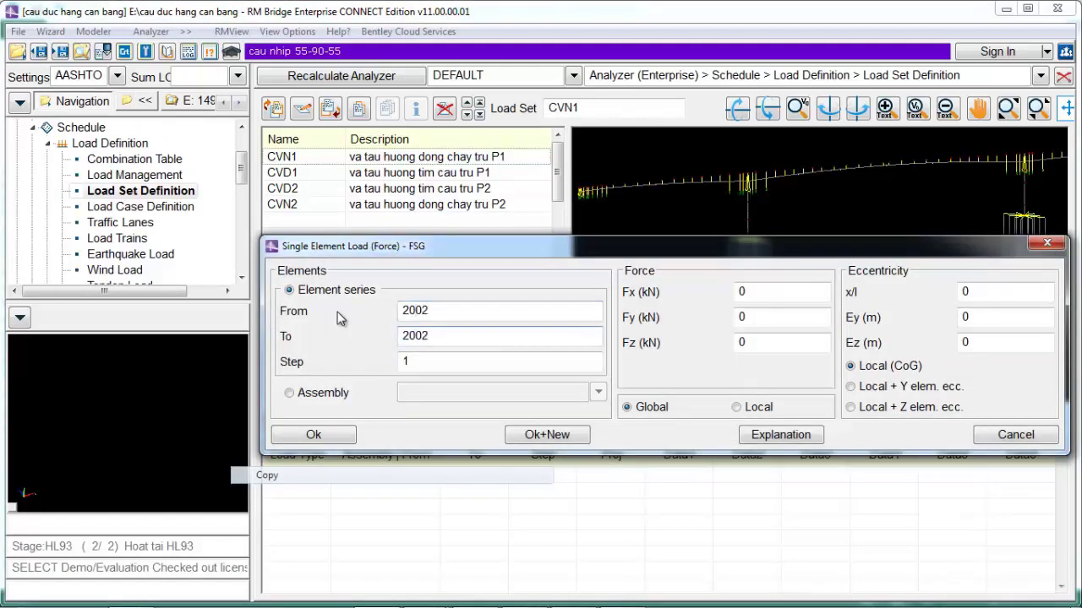
Step: Look up the CVN force in the Excel workbook Bang tinh dam duc hang-rm and set Fz of the CVN1 load to 7216 kN
{"action": "type", "text": "002"}
{"action": "left_click", "coordinate": [784, 342]}
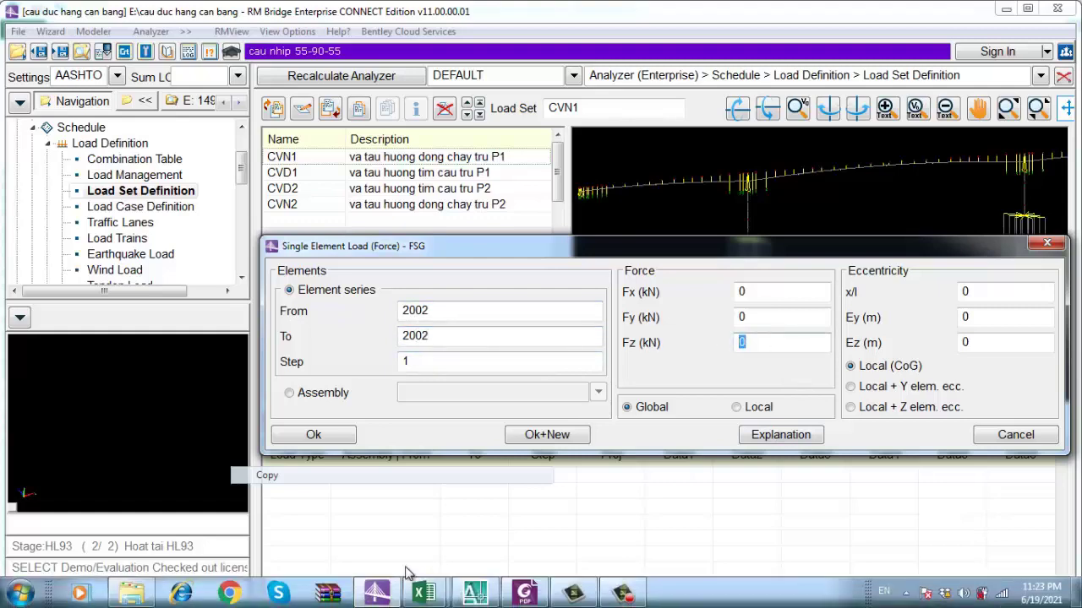
{"action": "mouse_move", "coordinate": [422, 592]}
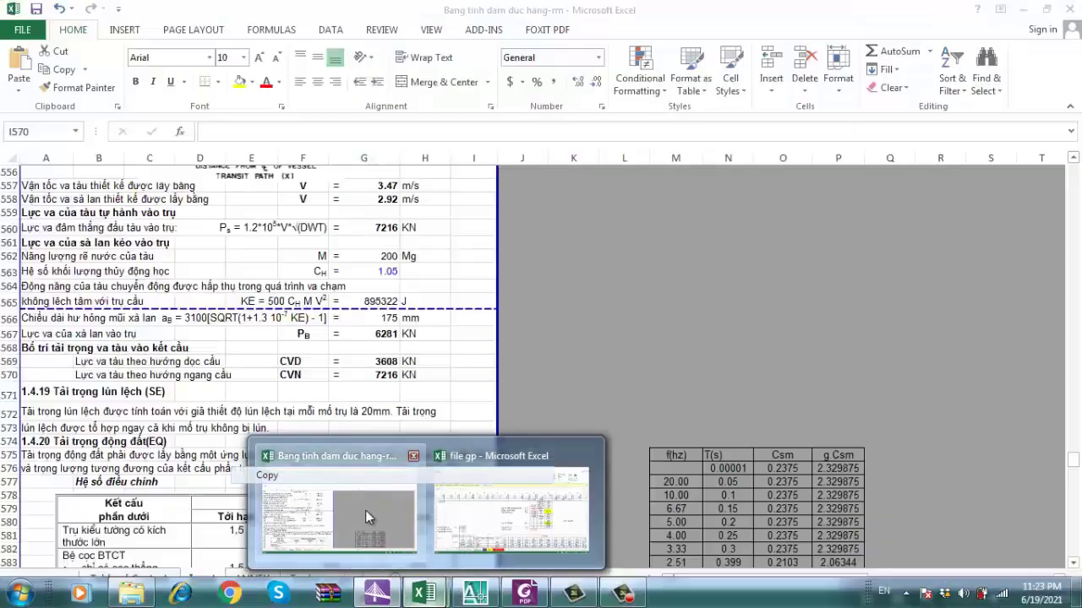
{"action": "left_click", "coordinate": [365, 510]}
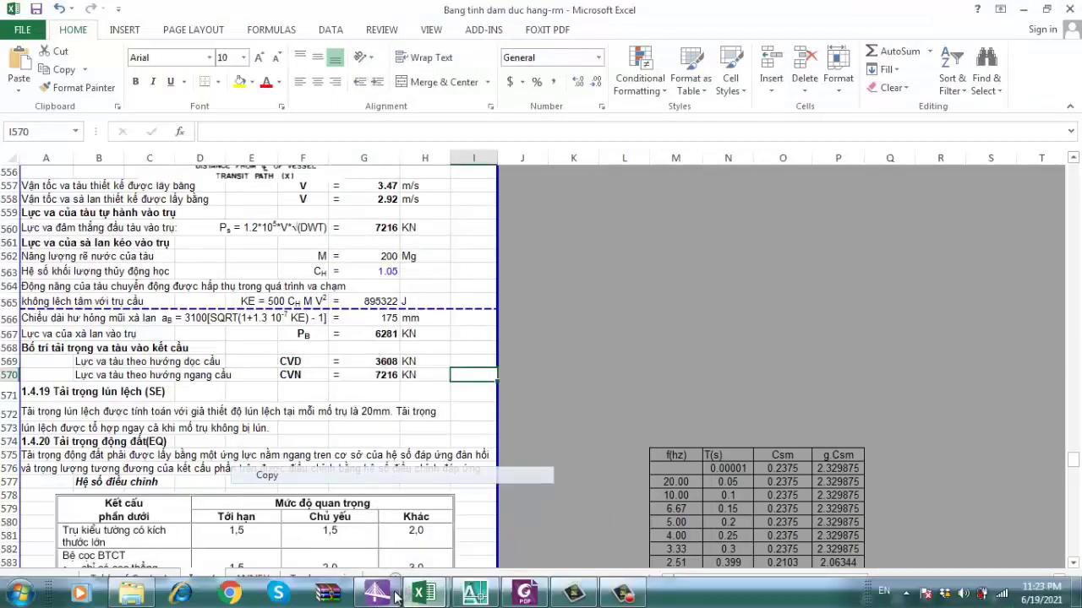
{"action": "left_click", "coordinate": [395, 592]}
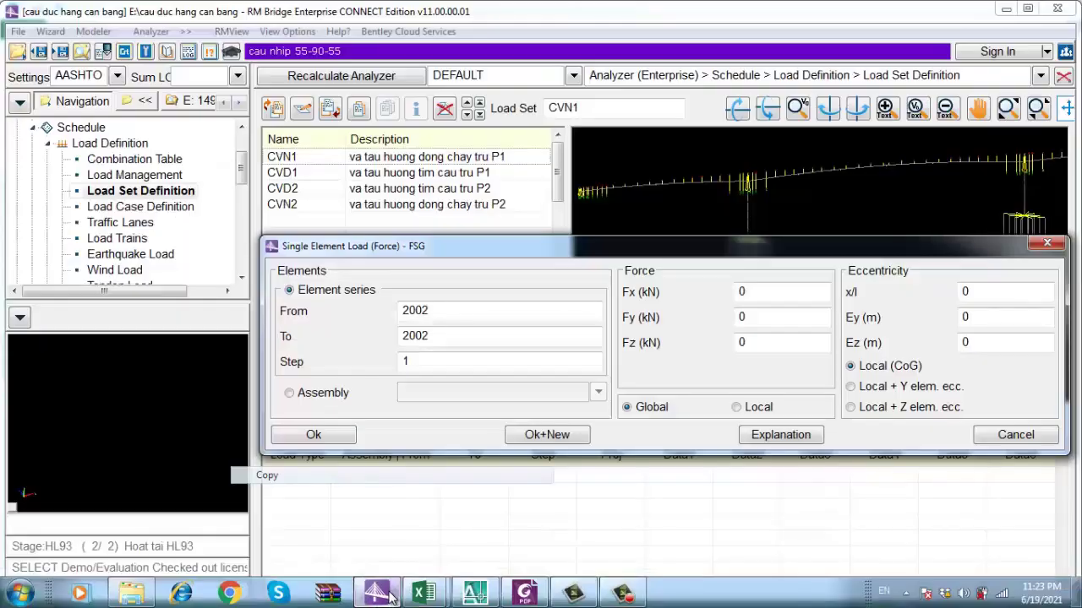
{"action": "double_click", "coordinate": [745, 338]}
{"action": "type", "text": "721"}
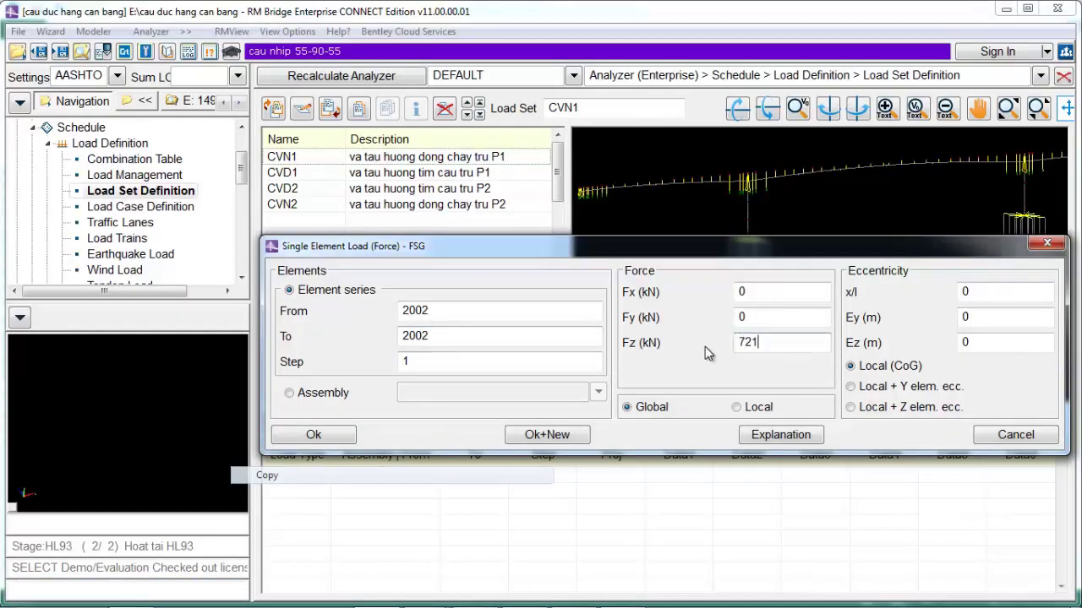
{"action": "type", "text": "6"}
Step: Look up the relative load position in the Excel workbook file gp, set x/l to 0.2355 and confirm the CVN1 load
{"action": "double_click", "coordinate": [976, 292]}
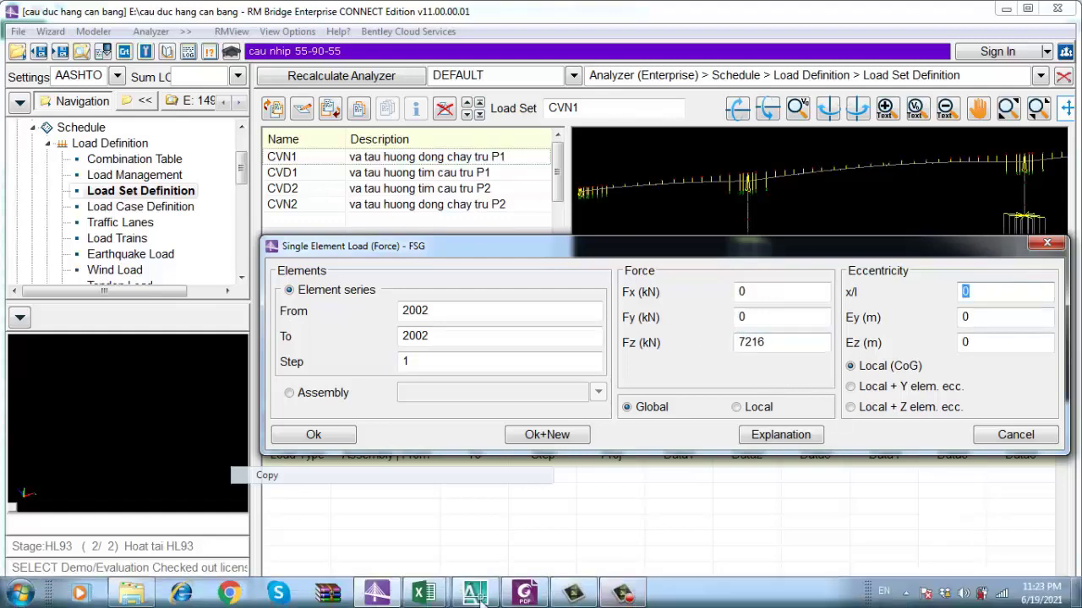
{"action": "mouse_move", "coordinate": [422, 594]}
{"action": "left_click", "coordinate": [510, 516]}
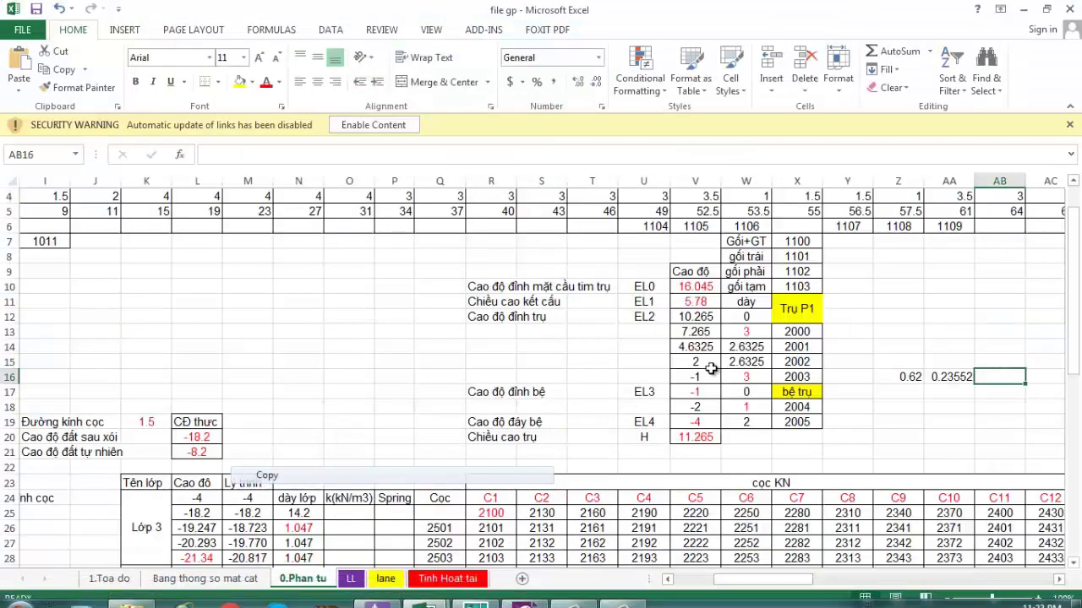
{"action": "left_click", "coordinate": [955, 377]}
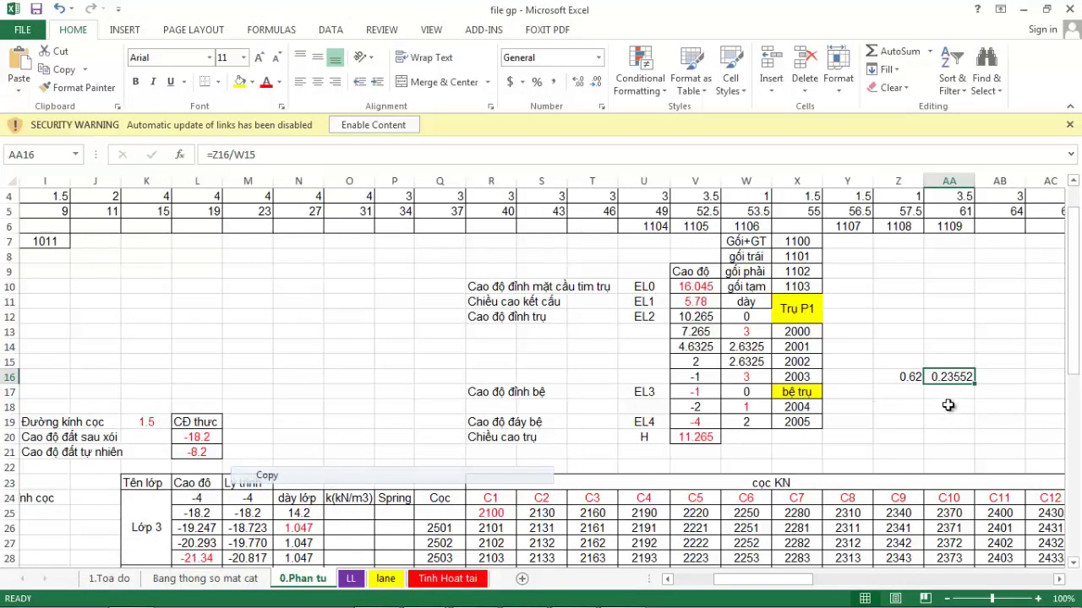
{"action": "left_click", "coordinate": [937, 393]}
{"action": "left_click", "coordinate": [933, 408]}
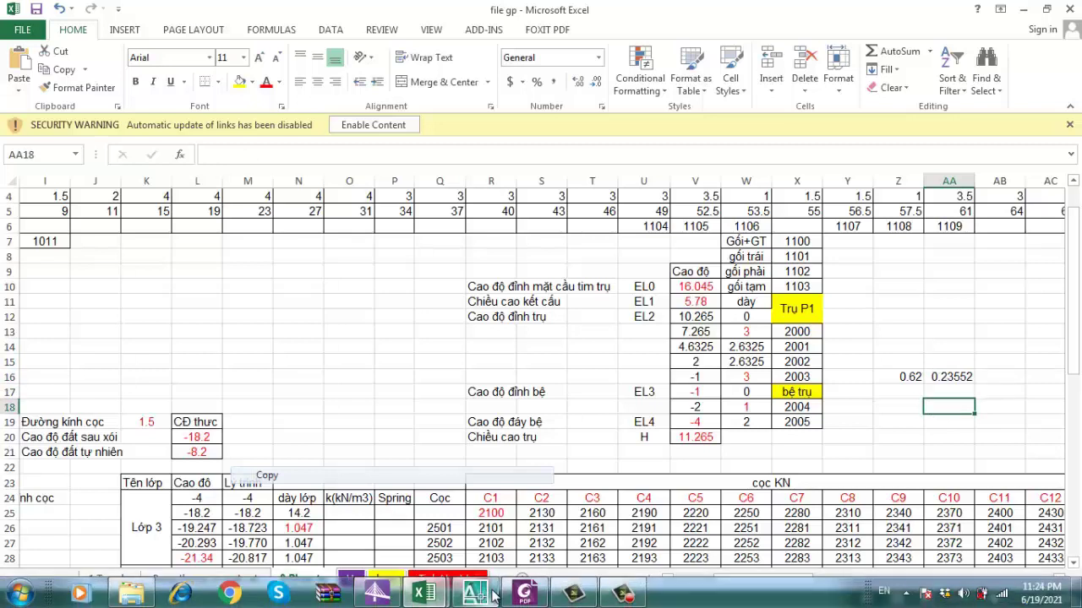
{"action": "left_click", "coordinate": [398, 594]}
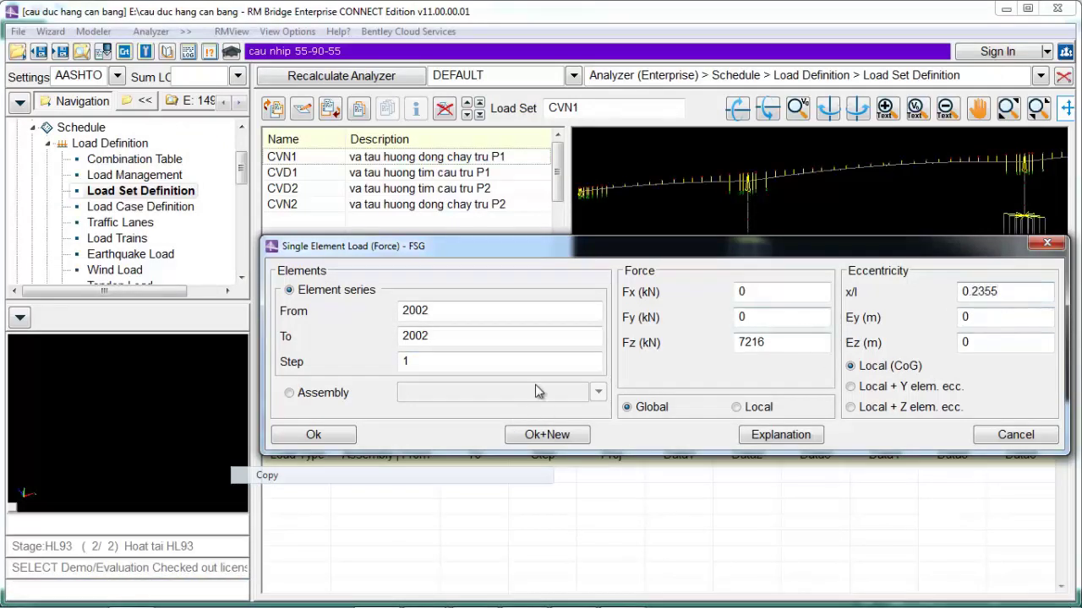
{"action": "left_click", "coordinate": [314, 434]}
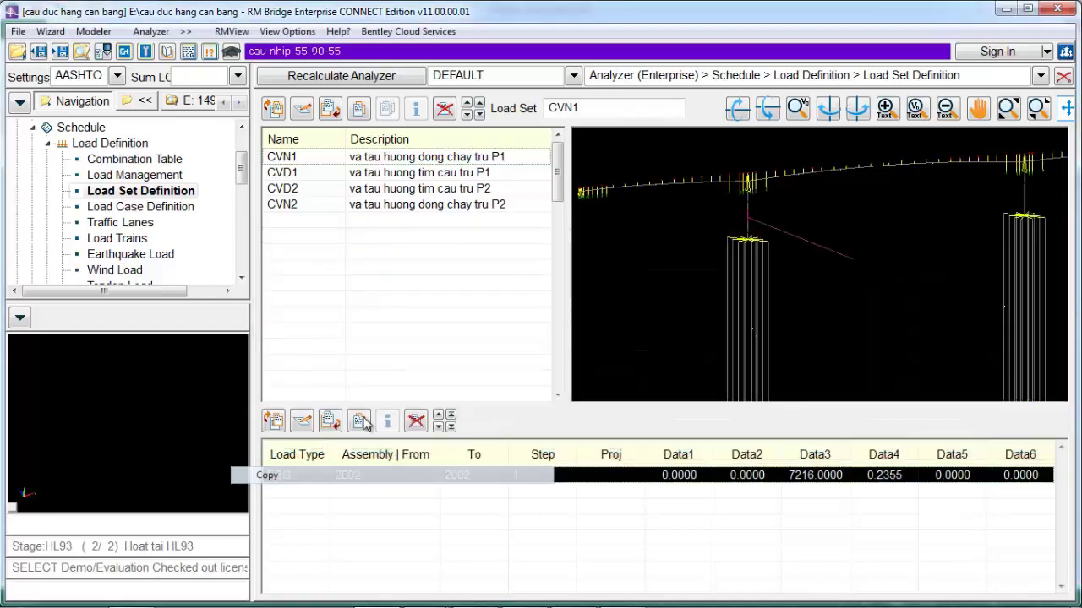
{"action": "left_click", "coordinate": [887, 290]}
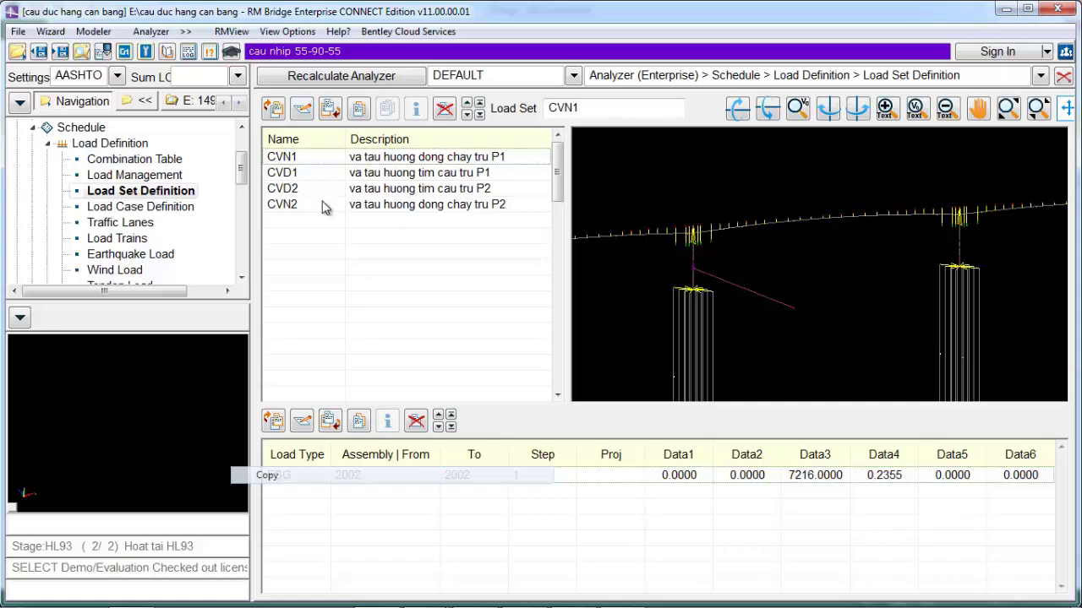
Step: Start a new Single Element Load (Force) in load set CVD1 with the element series from 2002 to 2002
{"action": "left_click", "coordinate": [287, 172]}
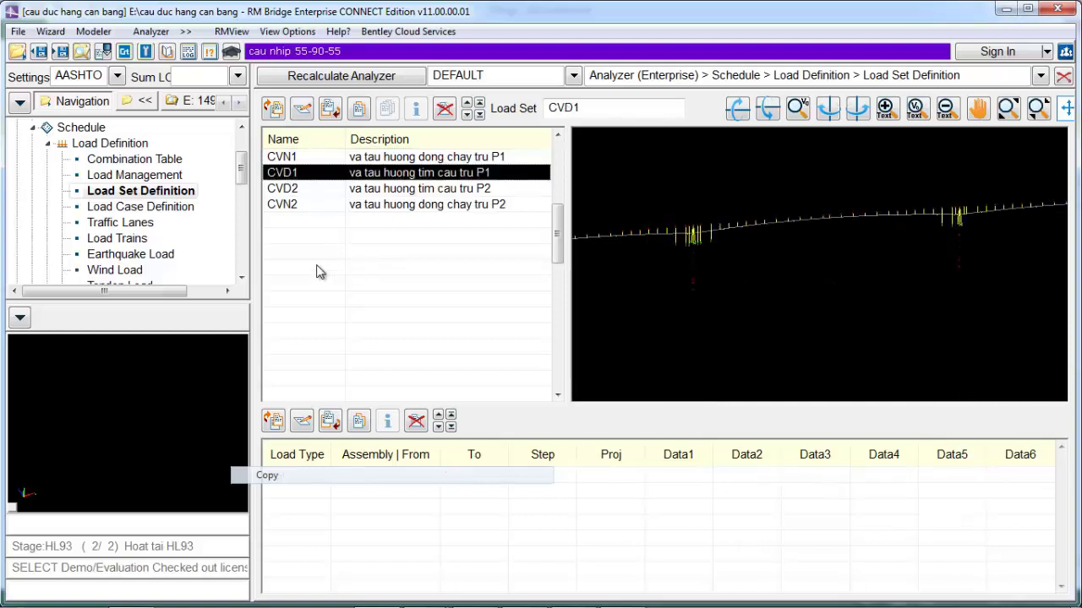
{"action": "left_click", "coordinate": [331, 422]}
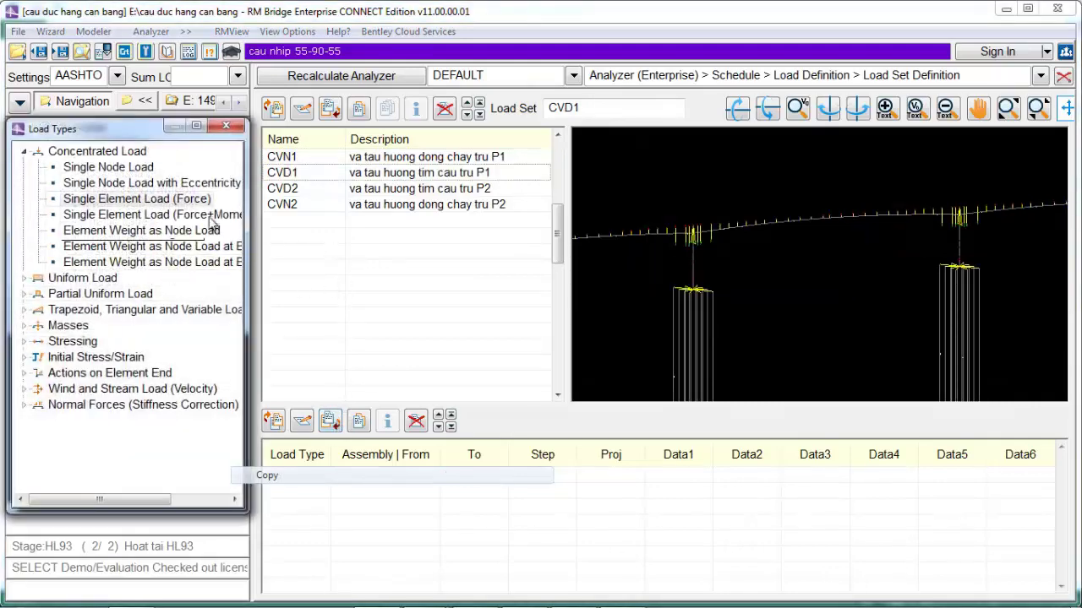
{"action": "double_click", "coordinate": [178, 199]}
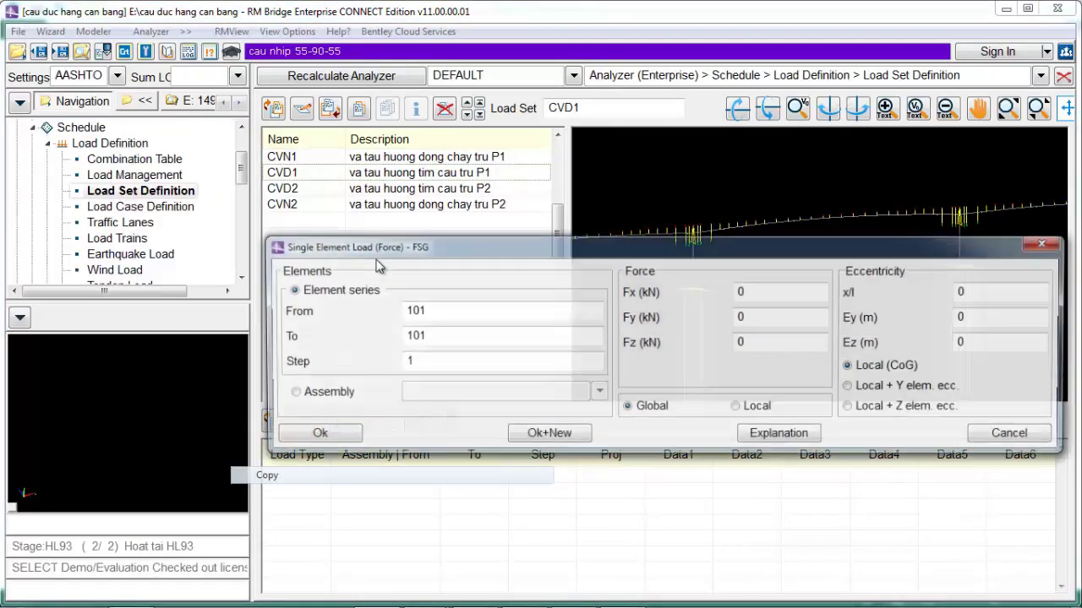
{"action": "left_click_drag", "start_coordinate": [443, 306], "coordinate": [325, 315]}
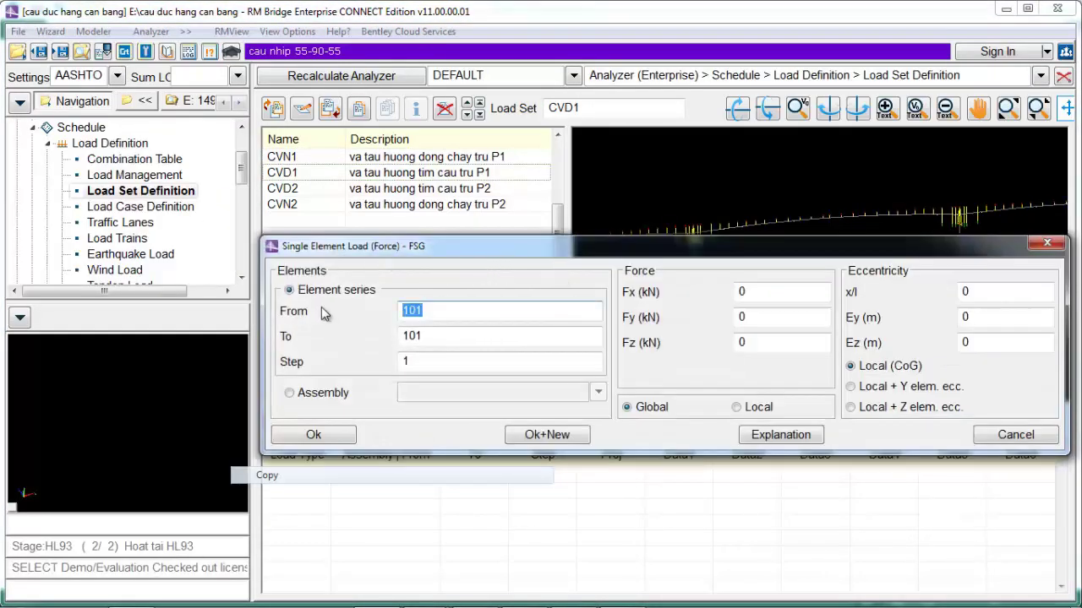
{"action": "type", "text": "2002"}
{"action": "key", "text": "Tab"}
{"action": "type", "text": "2"}
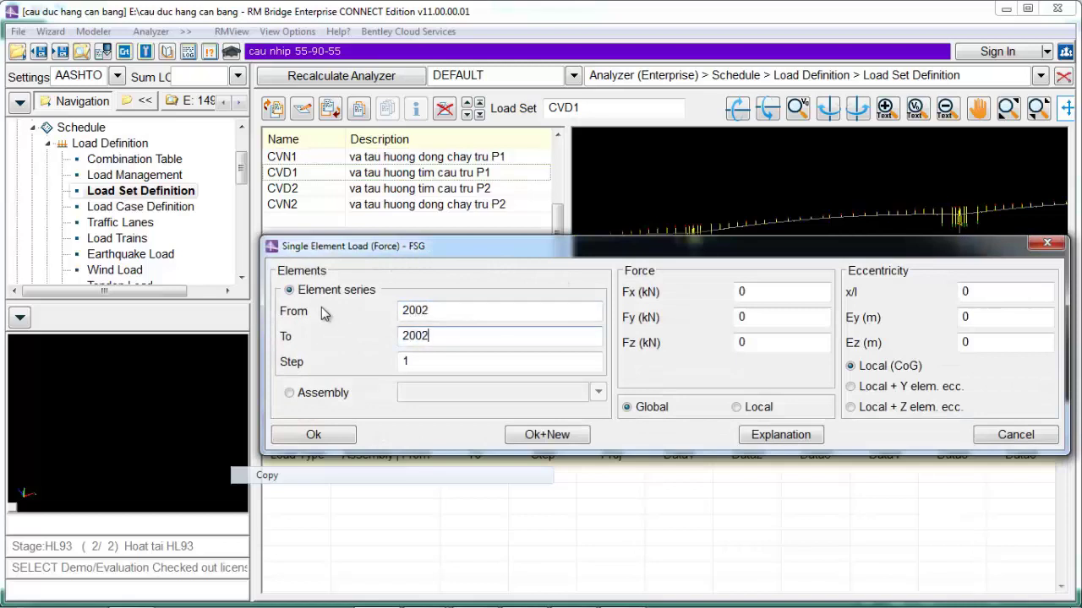
{"action": "type", "text": "002"}
{"action": "key", "text": "Tab"}
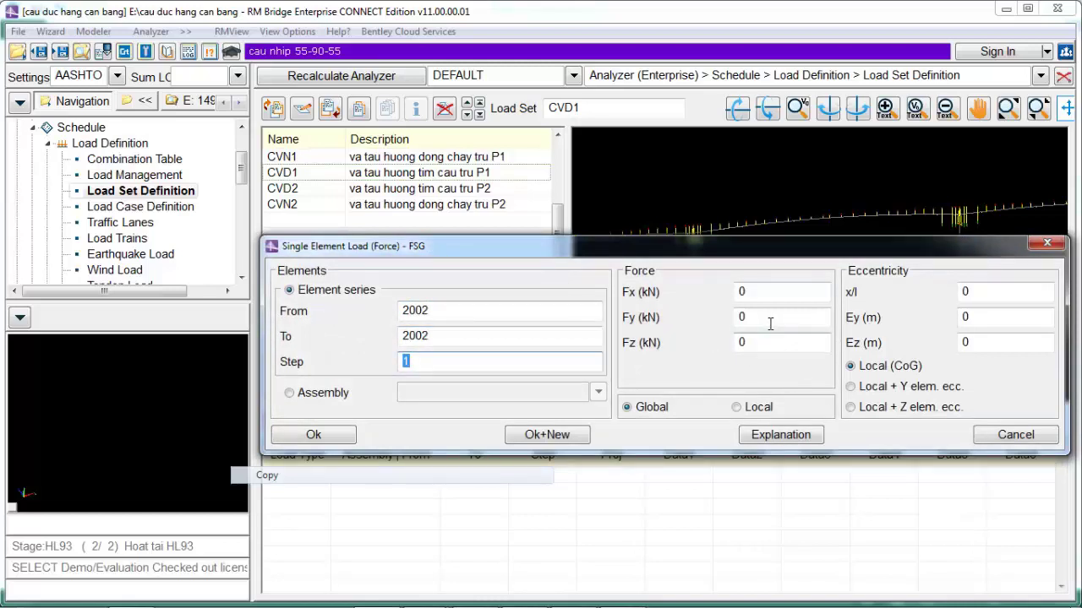
Step: Look up the CVD force in the Excel workbook Bang tinh dam duc hang-rm and set Fx of the CVD1 load to 3608 kN
{"action": "left_click_drag", "start_coordinate": [725, 254], "coordinate": [758, 301]}
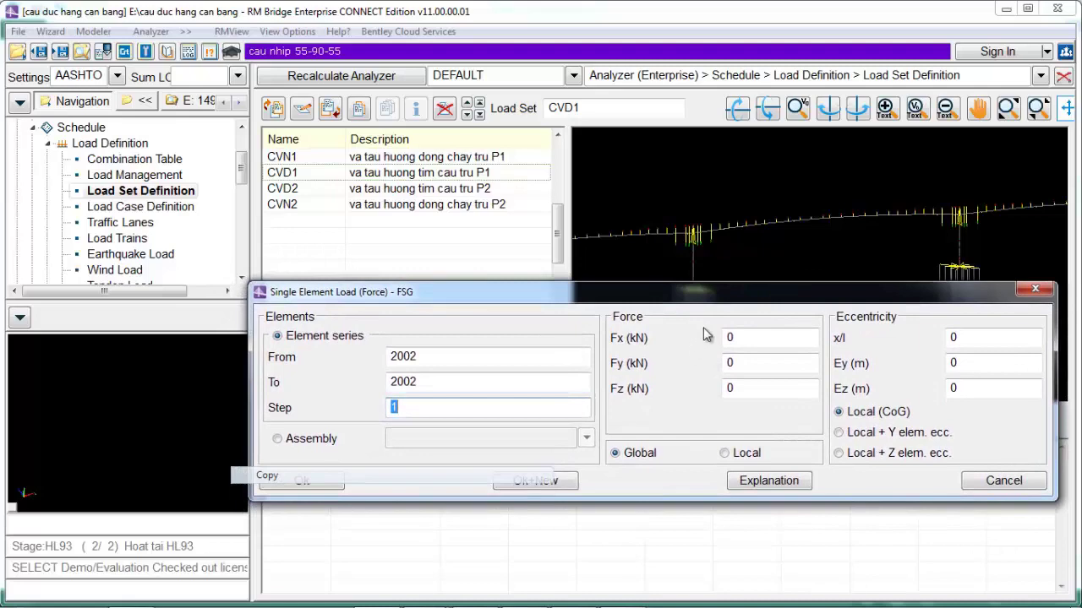
{"action": "left_click_drag", "start_coordinate": [728, 301], "coordinate": [694, 262]}
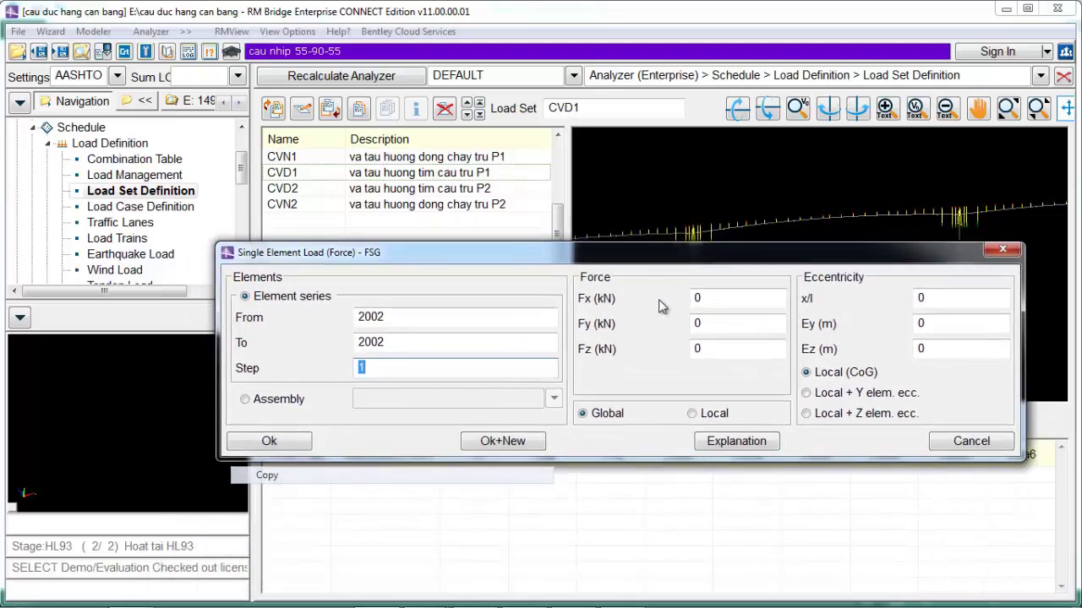
{"action": "left_click_drag", "start_coordinate": [661, 260], "coordinate": [648, 309]}
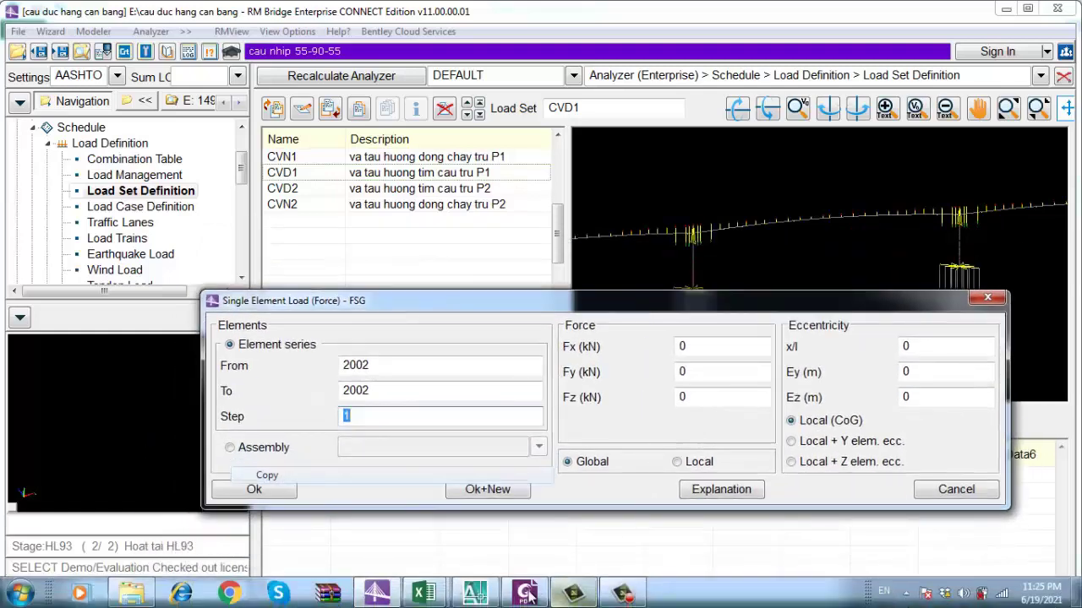
{"action": "left_click", "coordinate": [427, 589]}
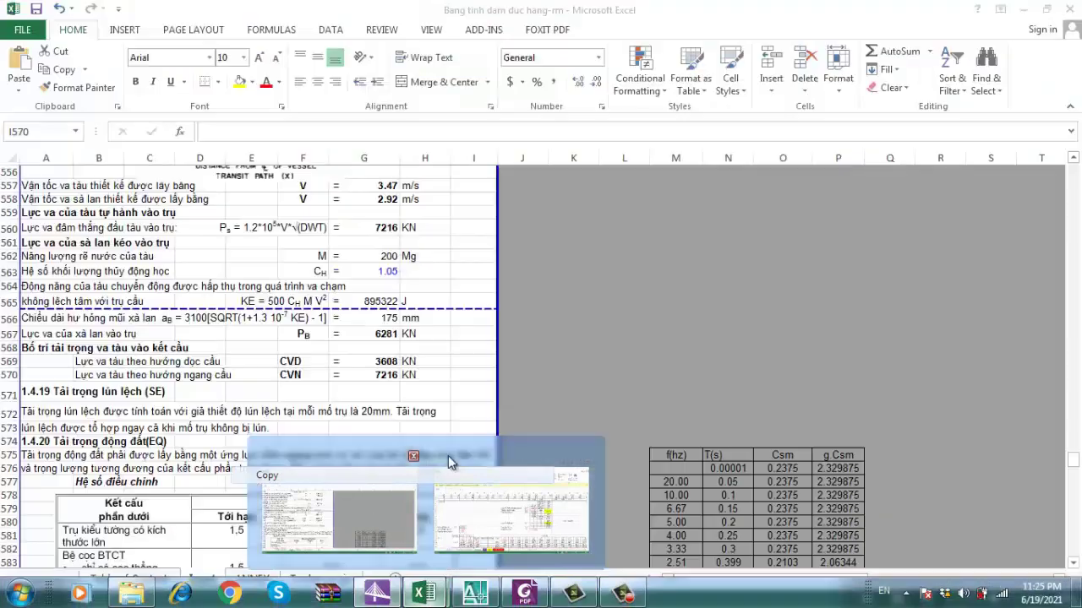
{"action": "left_click", "coordinate": [338, 511]}
{"action": "left_click", "coordinate": [381, 361]}
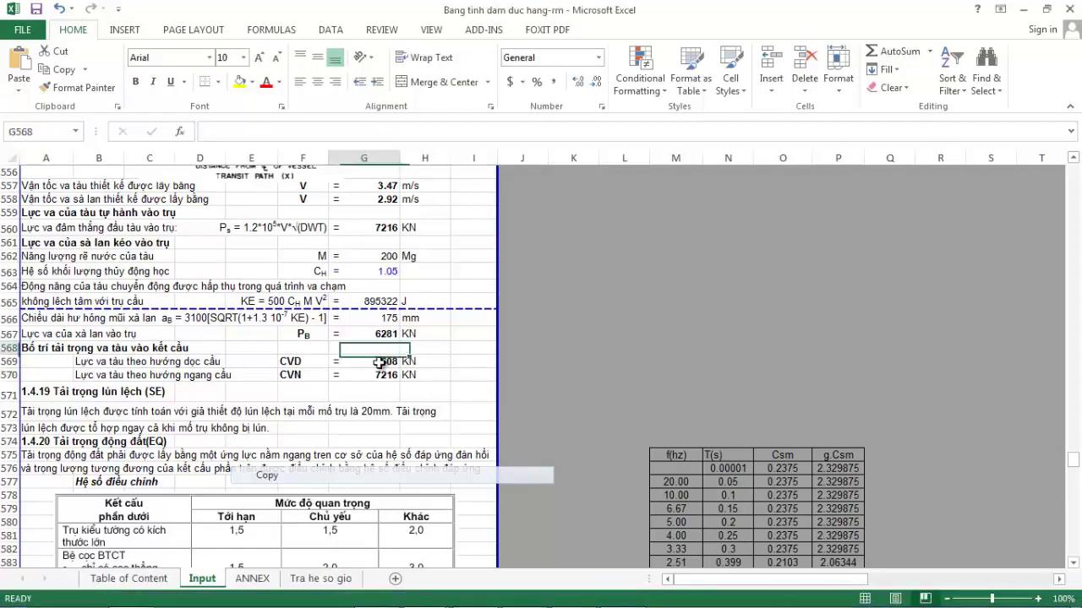
{"action": "left_click", "coordinate": [422, 360]}
{"action": "left_click", "coordinate": [461, 362]}
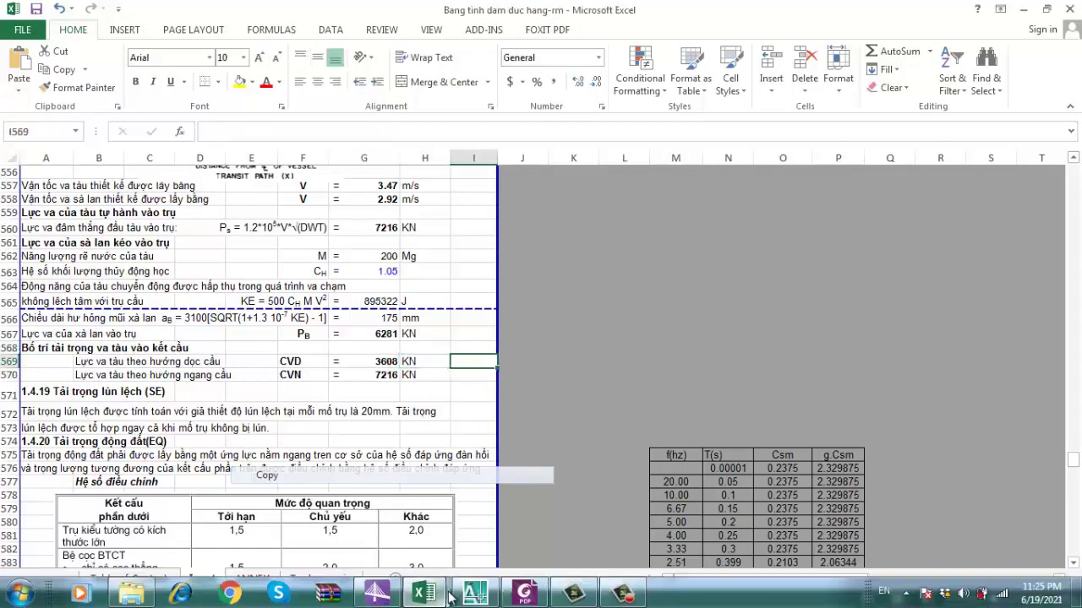
{"action": "left_click", "coordinate": [377, 592]}
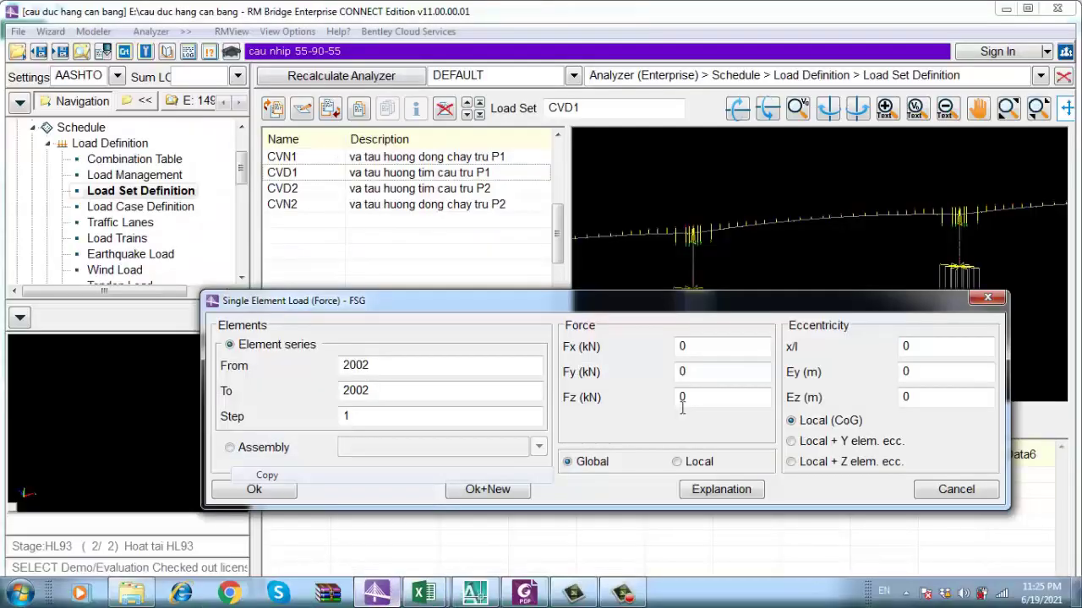
{"action": "left_click", "coordinate": [715, 343]}
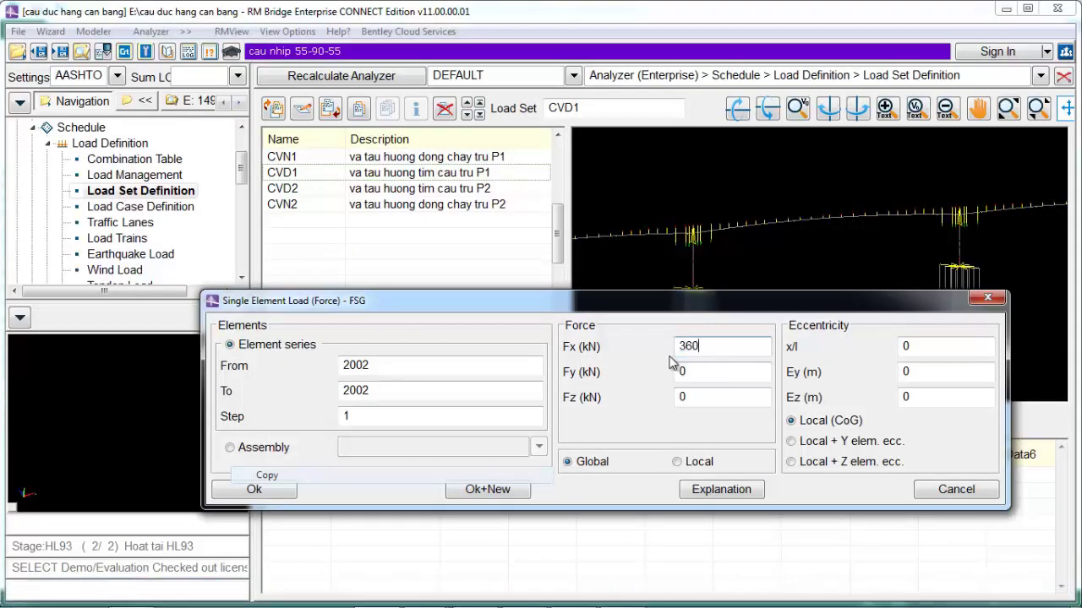
{"action": "type", "text": "3608"}
Step: Set x/l of the CVD1 load to 0.2355, checking the ratio in the Excel workbook file gp, and confirm the load
{"action": "left_click", "coordinate": [929, 350]}
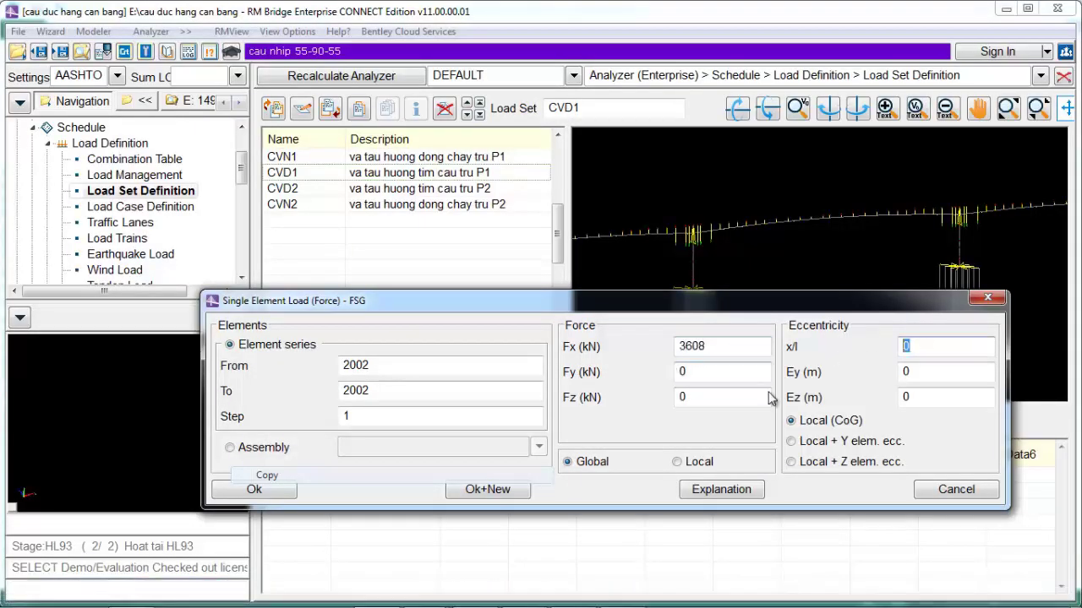
{"action": "type", "text": "0"}
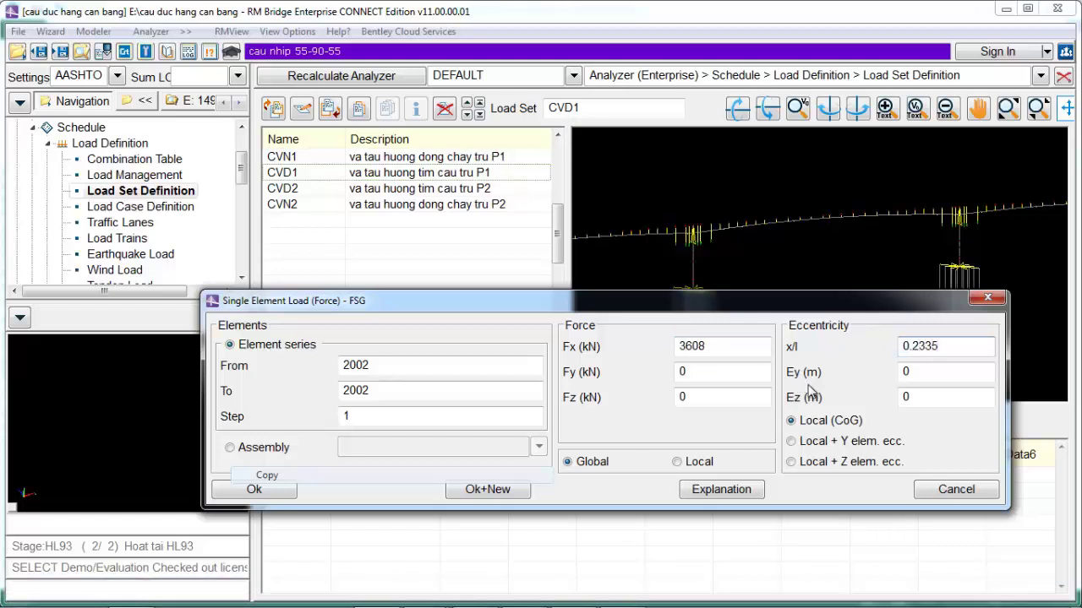
{"action": "mouse_move", "coordinate": [473, 596]}
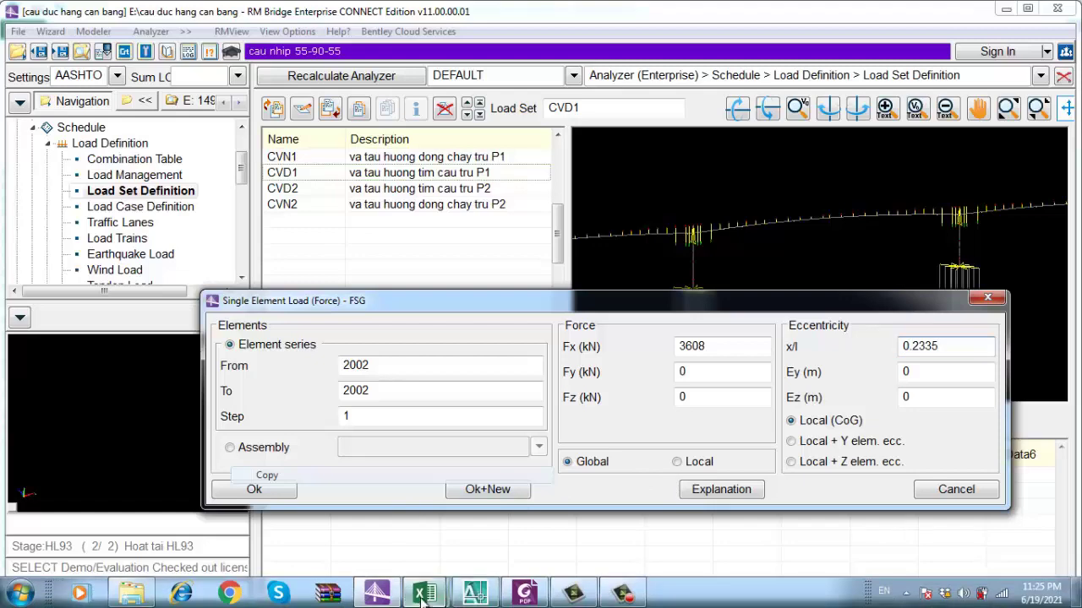
{"action": "mouse_move", "coordinate": [423, 595]}
{"action": "left_click", "coordinate": [483, 540]}
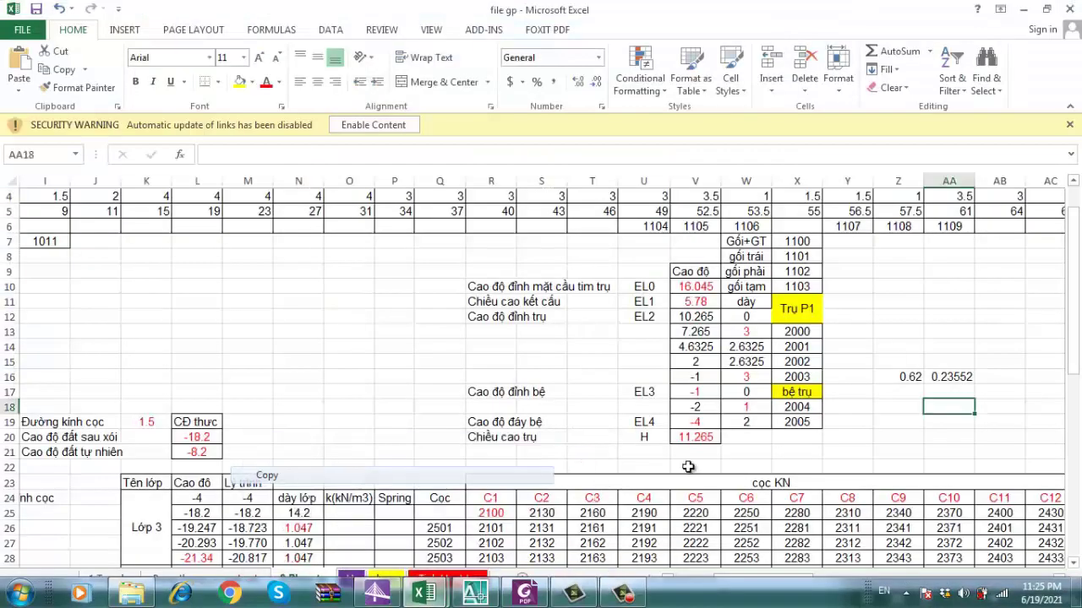
{"action": "left_click", "coordinate": [947, 377]}
{"action": "mouse_move", "coordinate": [761, 601]}
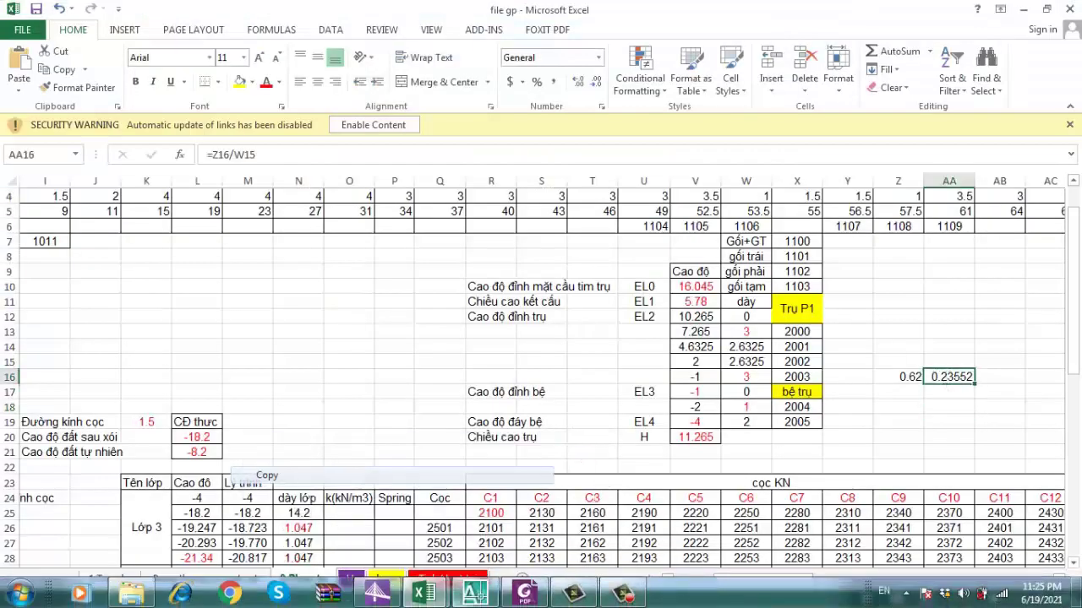
{"action": "left_click", "coordinate": [377, 594]}
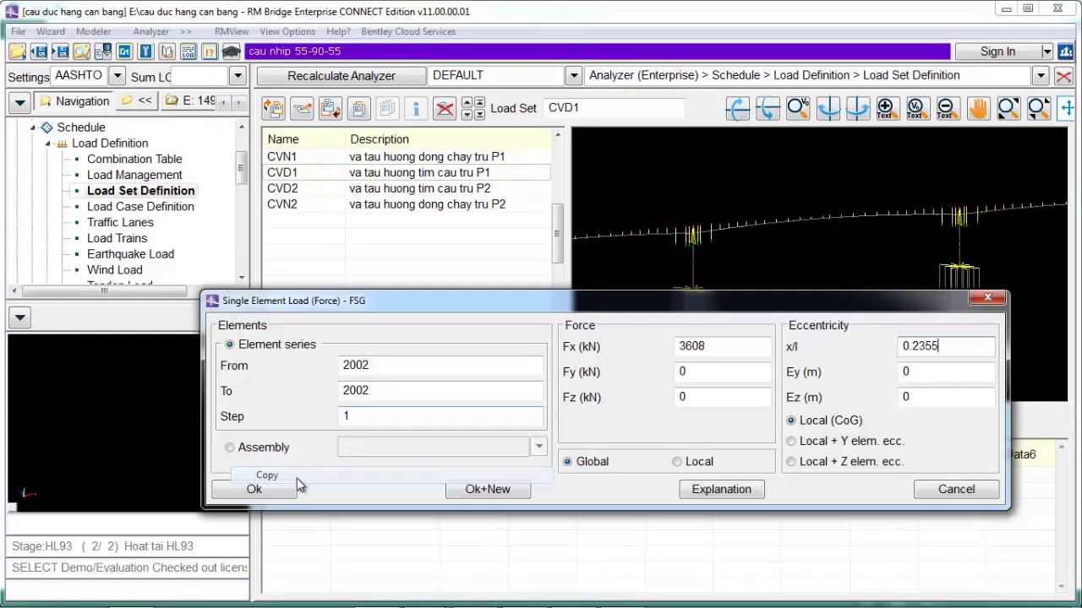
{"action": "left_click", "coordinate": [275, 492]}
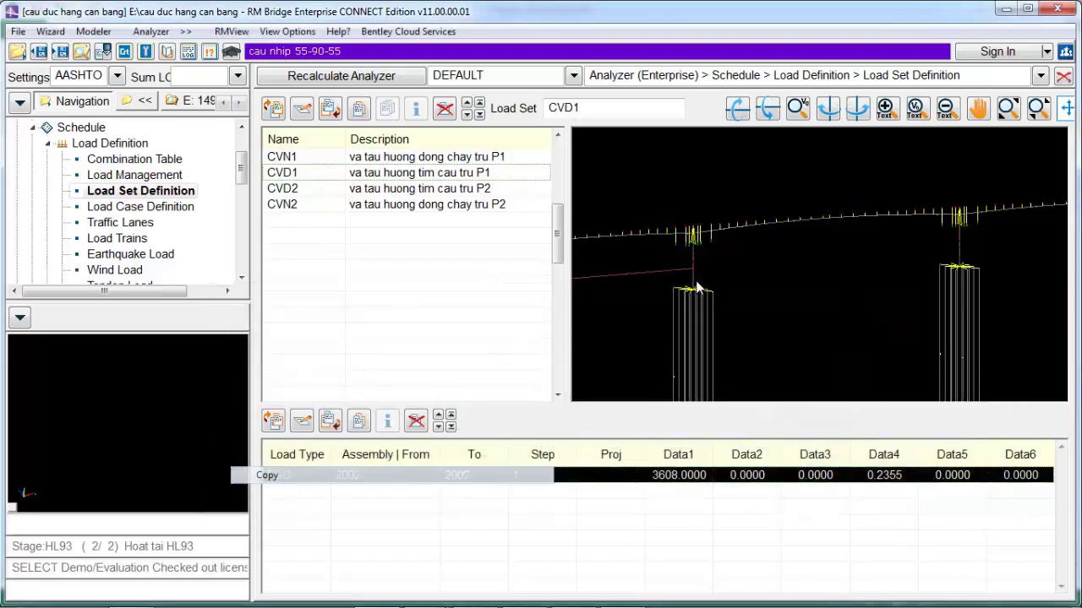
{"action": "scroll", "coordinate": [695, 282], "scroll_direction": "down", "scroll_amount": 1}
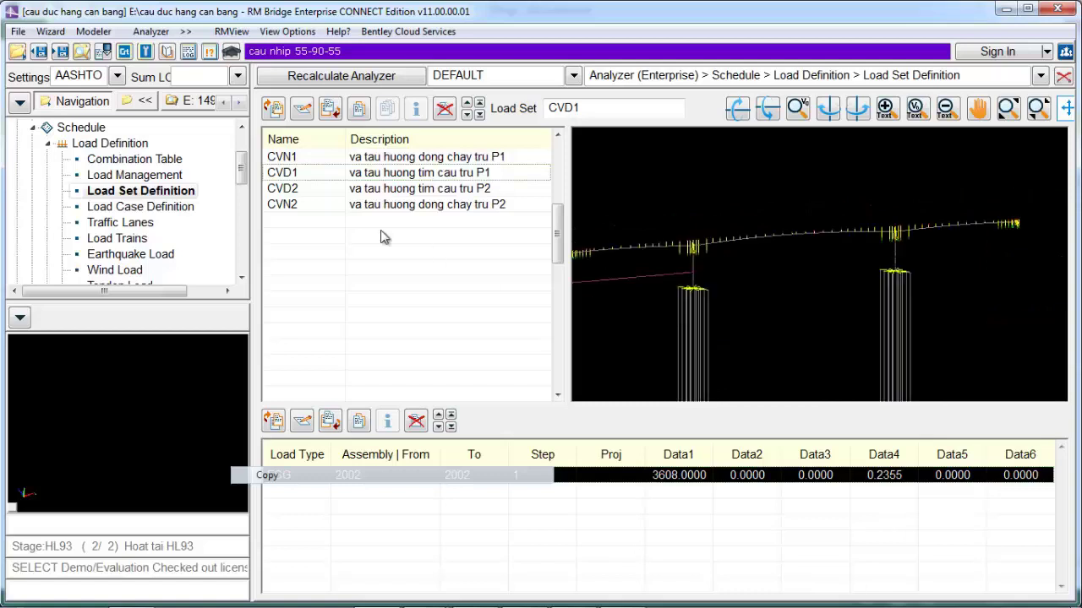
Step: Start a new Single Element Load (Force) in load set CVN2
{"action": "left_click", "coordinate": [285, 193]}
{"action": "left_click", "coordinate": [286, 205]}
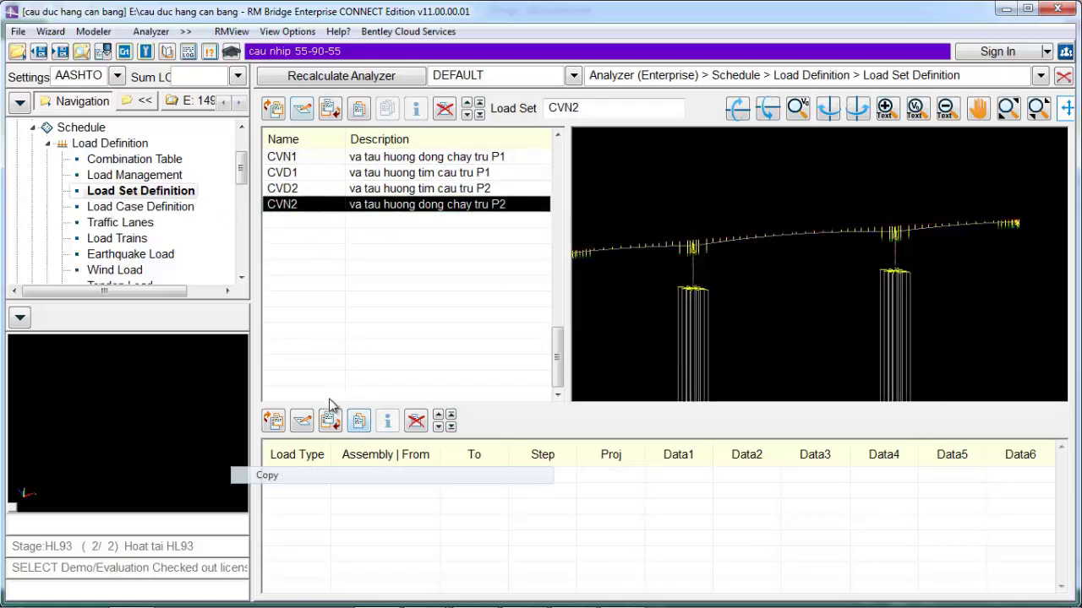
{"action": "left_click", "coordinate": [317, 422]}
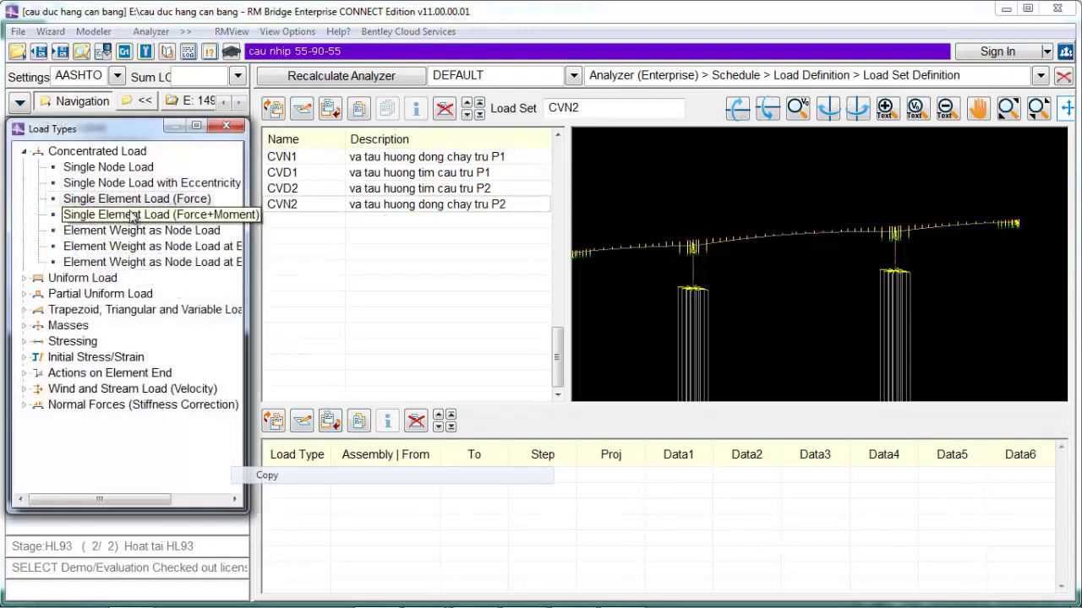
{"action": "double_click", "coordinate": [141, 200]}
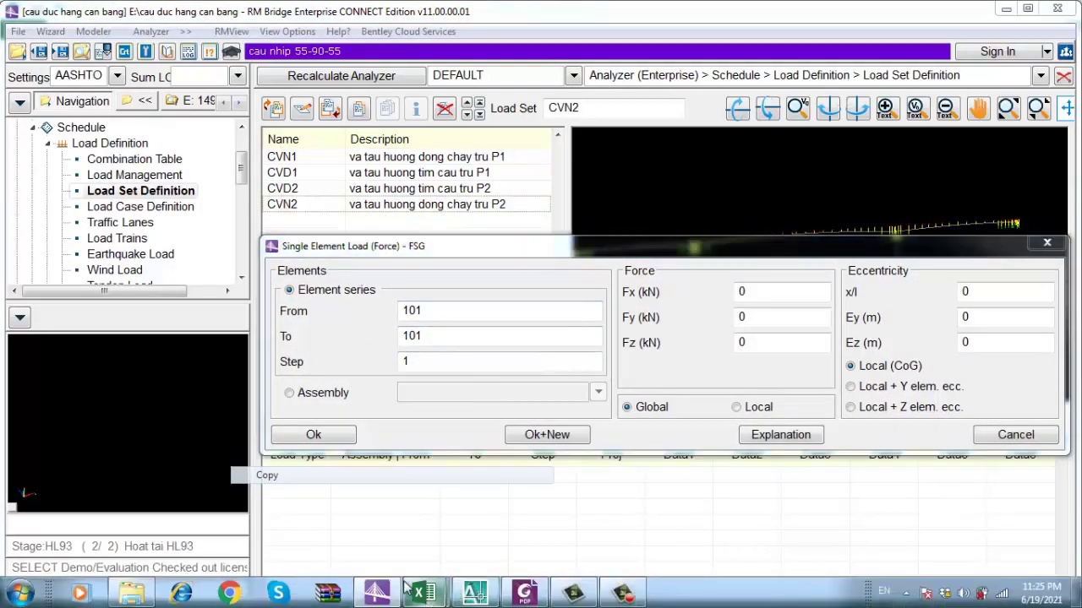
Step: Look up the element number and relative load position for pier T2 on the 0.Phan tu sheet of the Excel workbook file gp
{"action": "mouse_move", "coordinate": [423, 594]}
{"action": "mouse_move", "coordinate": [343, 514]}
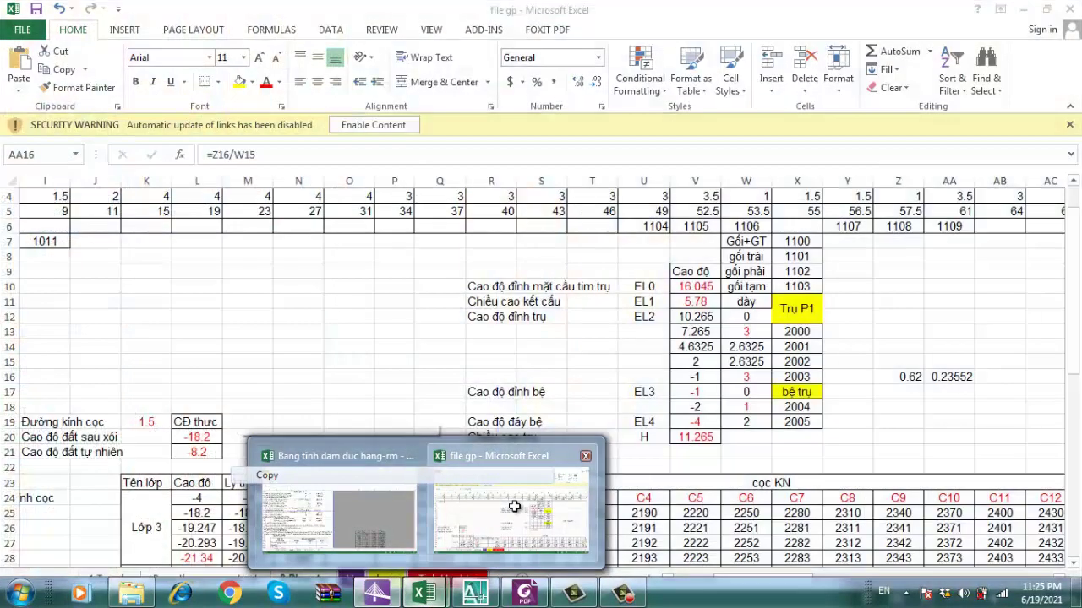
{"action": "left_click", "coordinate": [511, 511]}
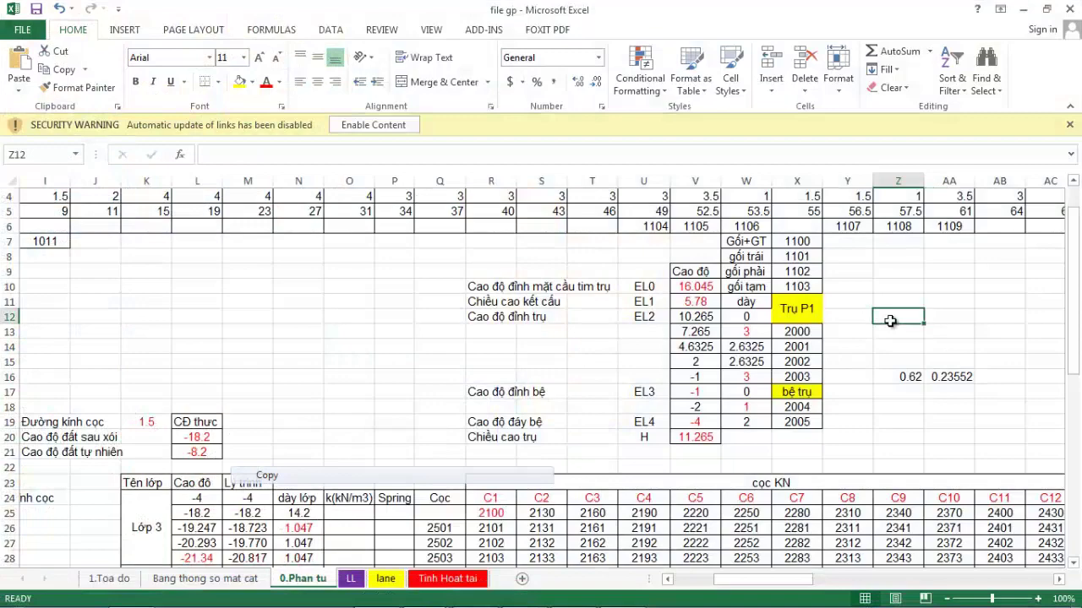
{"action": "key", "text": "Right"}
{"action": "key", "text": "Right"}
{"action": "key", "text": "Right"}
{"action": "key", "text": "Right"}
{"action": "key", "text": "Right"}
{"action": "key", "text": "Right"}
{"action": "key", "text": "Right"}
{"action": "key", "text": "Right"}
{"action": "key", "text": "Right"}
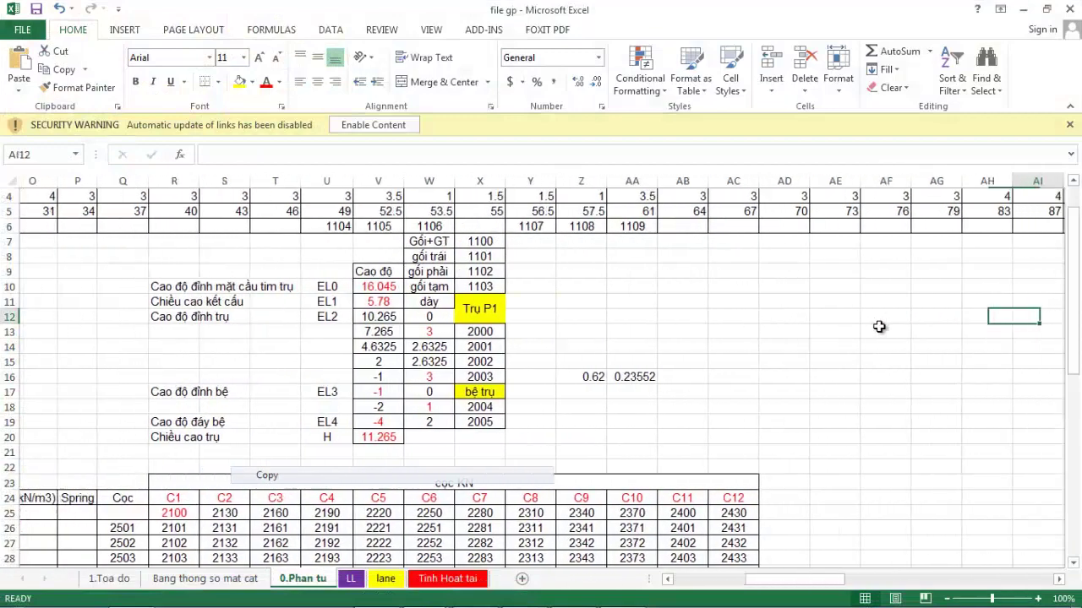
{"action": "key", "text": "Right"}
{"action": "key", "text": "Right"}
{"action": "key", "text": "Right"}
{"action": "key", "text": "Right"}
{"action": "key", "text": "Right"}
{"action": "key", "text": "Right"}
{"action": "key", "text": "Right"}
{"action": "key", "text": "Right"}
{"action": "key", "text": "Right"}
{"action": "key", "text": "Right"}
{"action": "key", "text": "Right"}
{"action": "key", "text": "Right"}
{"action": "key", "text": "Right"}
{"action": "key", "text": "Right"}
{"action": "key", "text": "Right"}
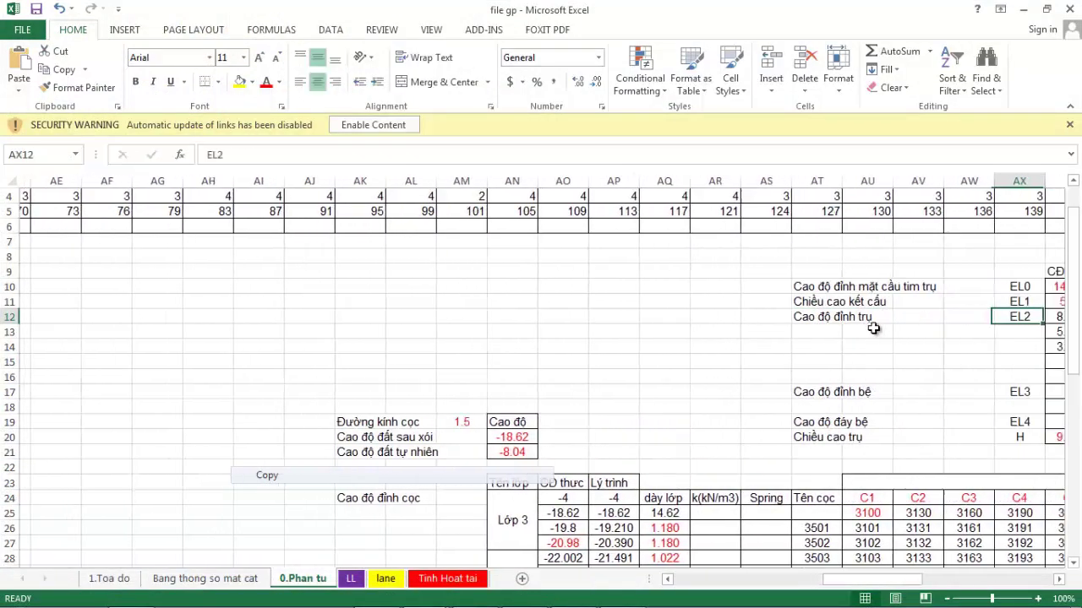
{"action": "key", "text": "Right"}
{"action": "key", "text": "Right"}
{"action": "key", "text": "Right"}
{"action": "key", "text": "Right"}
{"action": "key", "text": "Right"}
{"action": "key", "text": "Right"}
{"action": "key", "text": "Right"}
{"action": "key", "text": "Right"}
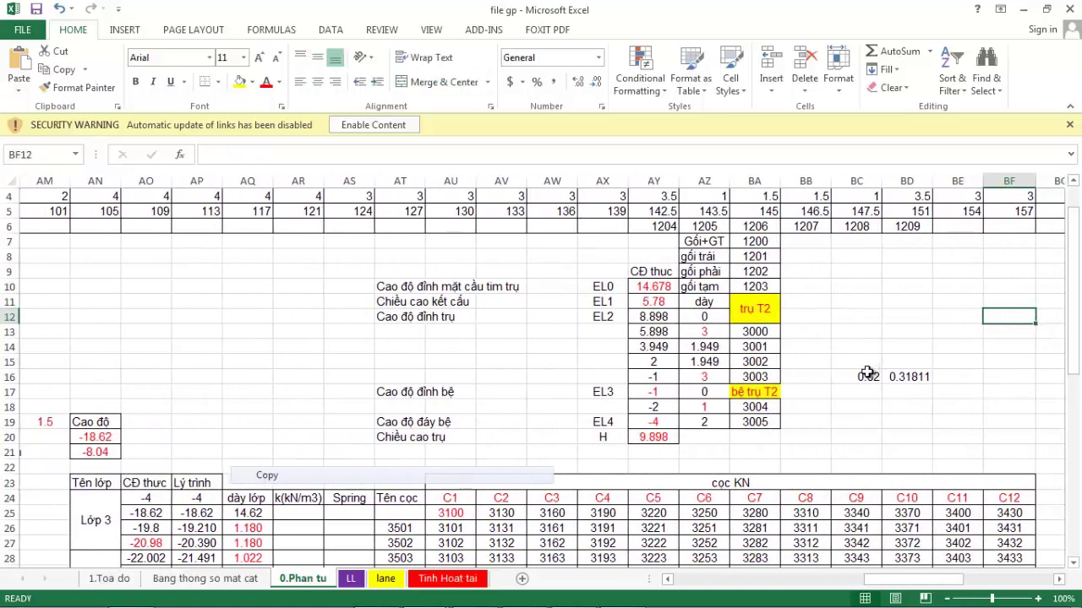
{"action": "left_click", "coordinate": [862, 375]}
{"action": "left_click", "coordinate": [756, 364]}
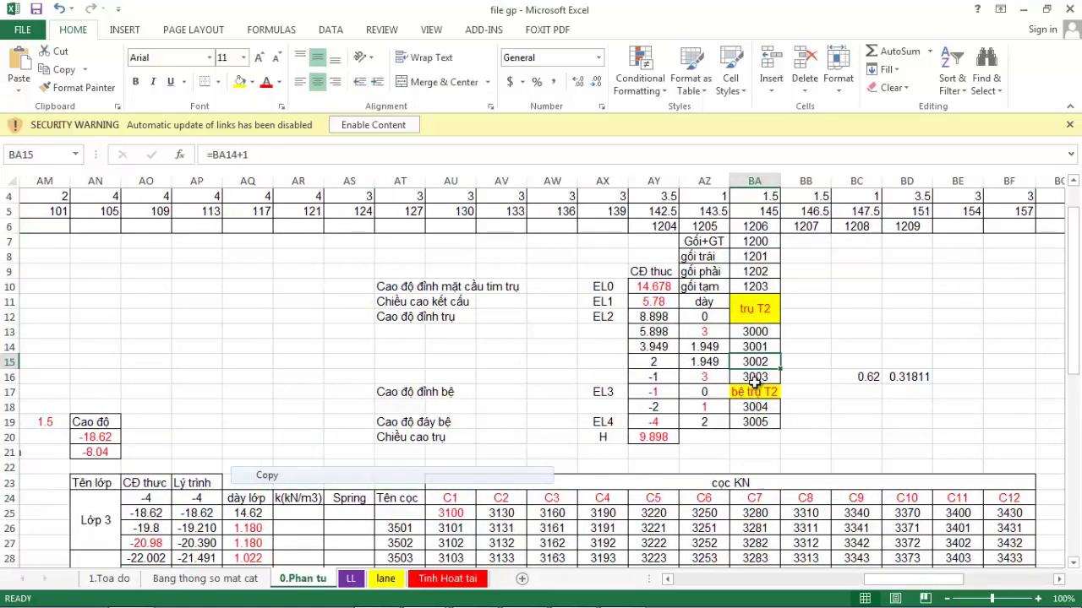
{"action": "left_click", "coordinate": [836, 408]}
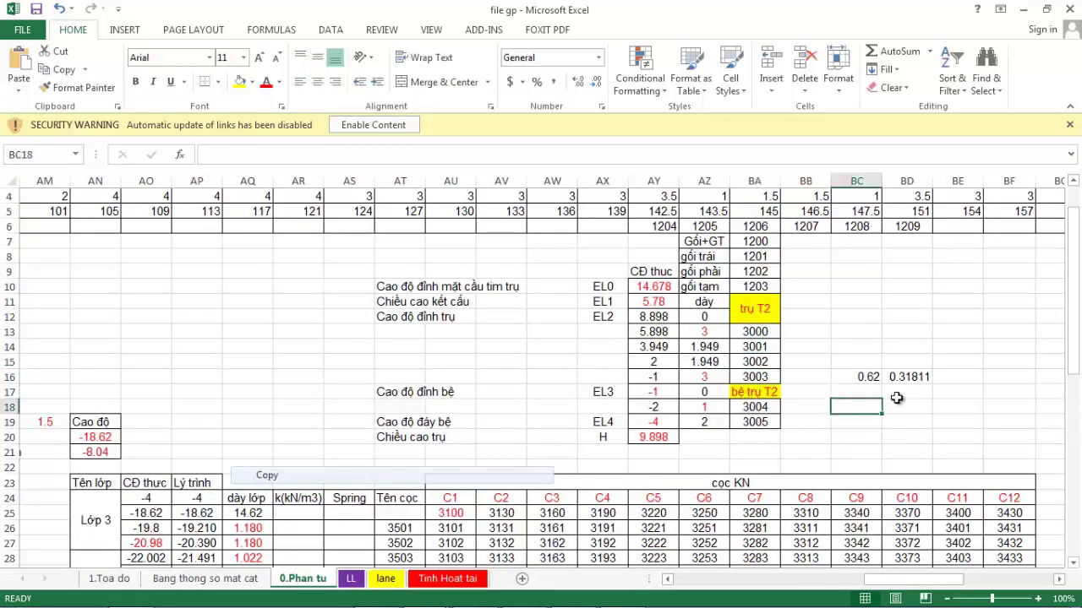
{"action": "left_click", "coordinate": [908, 377]}
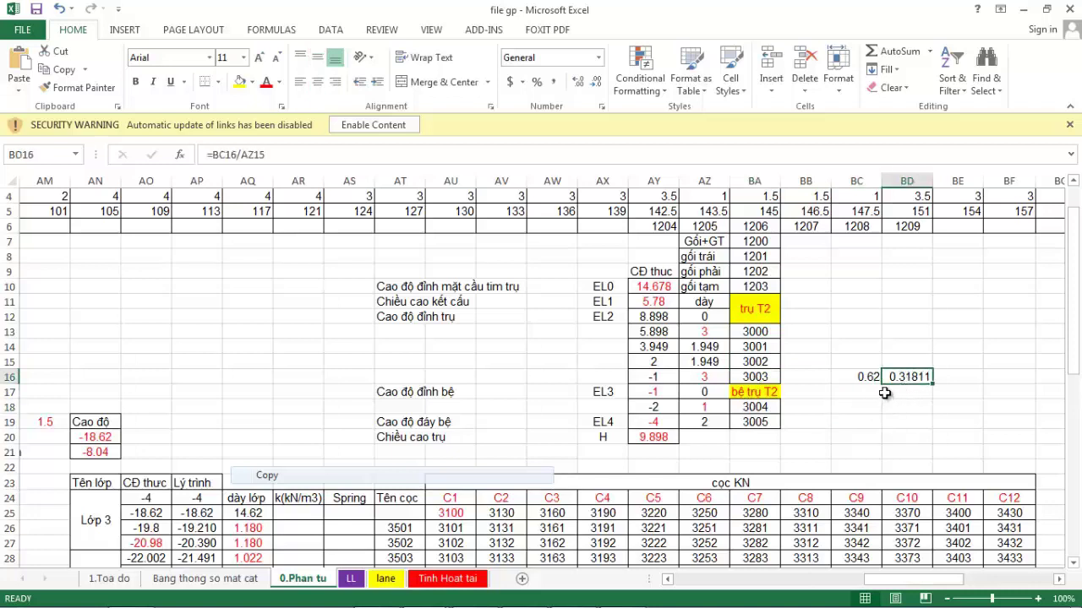
{"action": "left_click", "coordinate": [884, 393]}
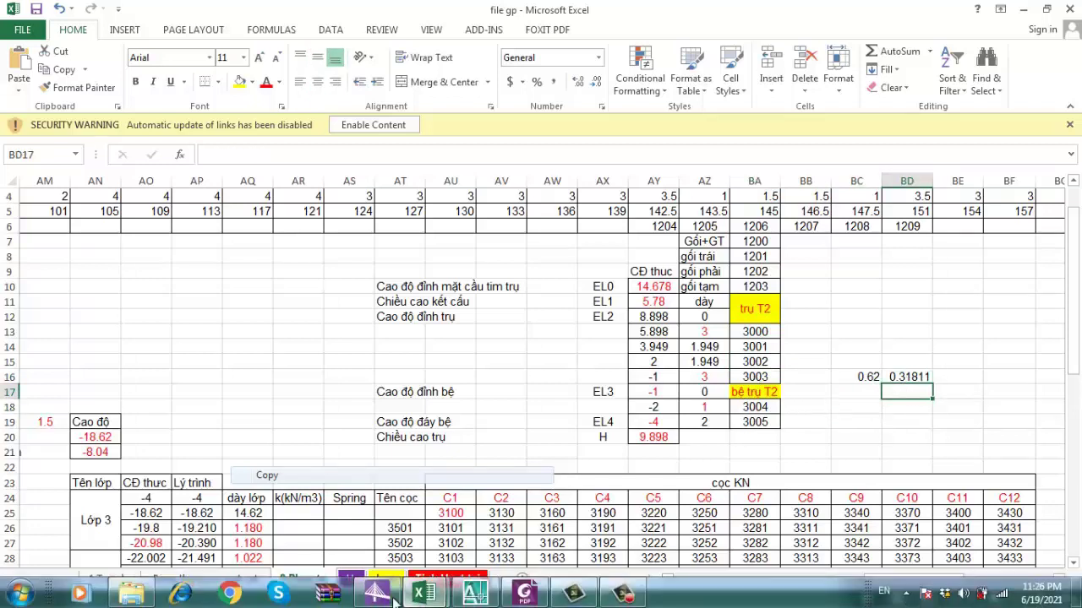
Step: Back in RM Bridge, set the CVN2 load's element series from 3002 to 3002 and its Fz to 7216 kN
{"action": "left_click", "coordinate": [391, 597]}
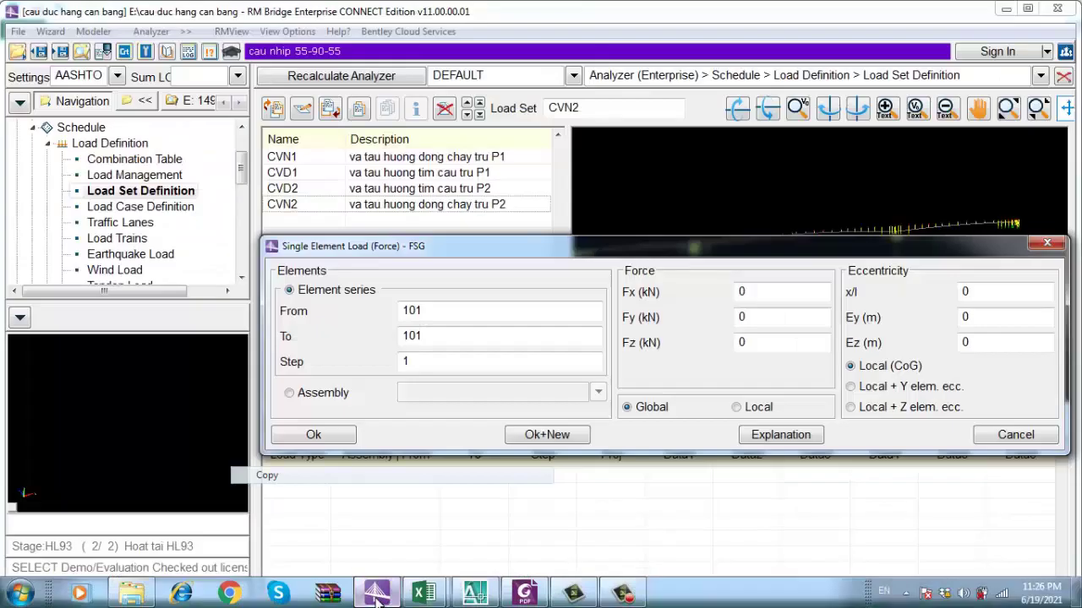
{"action": "double_click", "coordinate": [393, 312]}
{"action": "key", "text": "Tab"}
{"action": "type", "text": "30"}
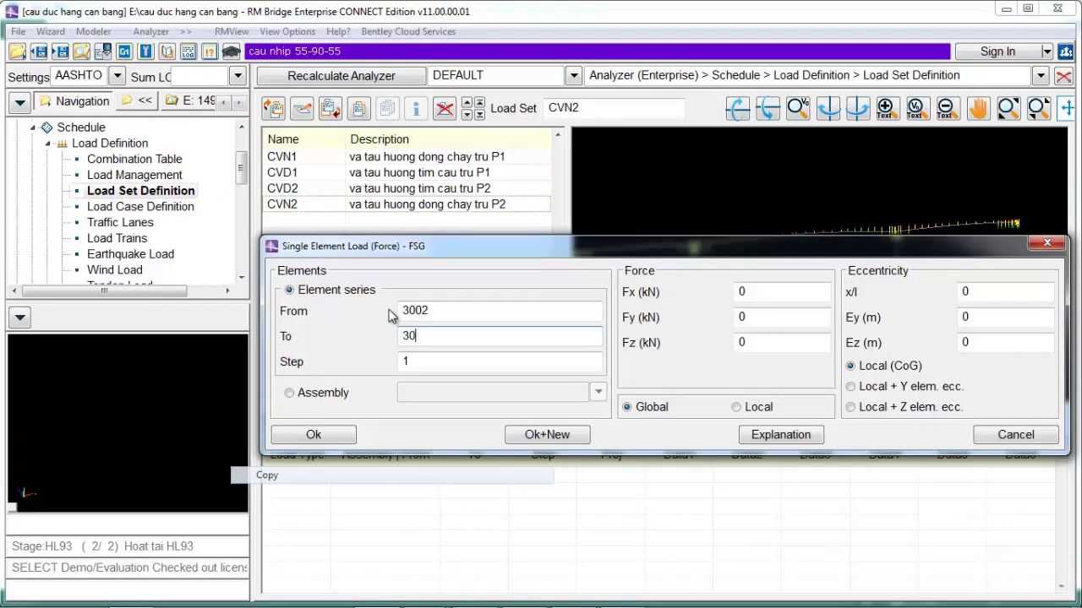
{"action": "double_click", "coordinate": [767, 341]}
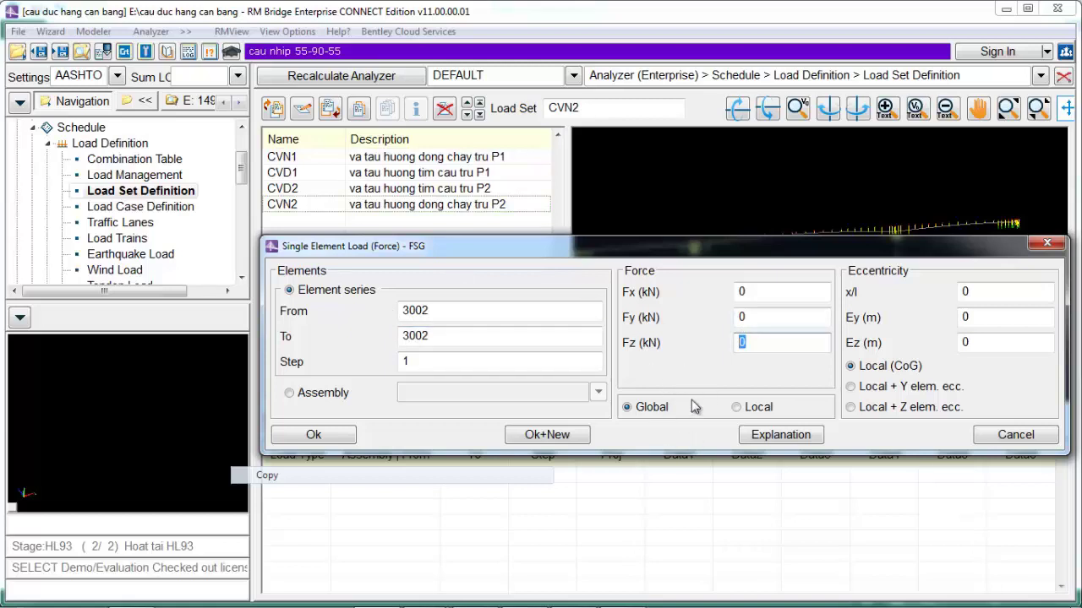
{"action": "type", "text": "7216"}
{"action": "key", "text": "Tab"}
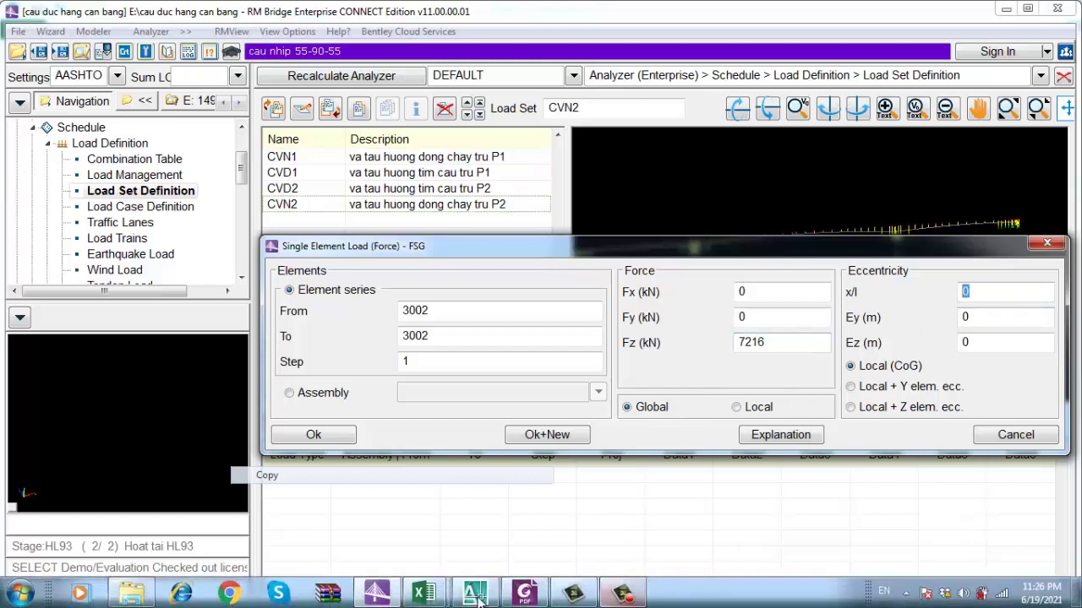
Step: Recheck the CVN force and position ratio in the Excel workbooks, set x/l of the CVN2 load to 0.3181 and confirm the load
{"action": "mouse_move", "coordinate": [441, 594]}
{"action": "left_click", "coordinate": [339, 491]}
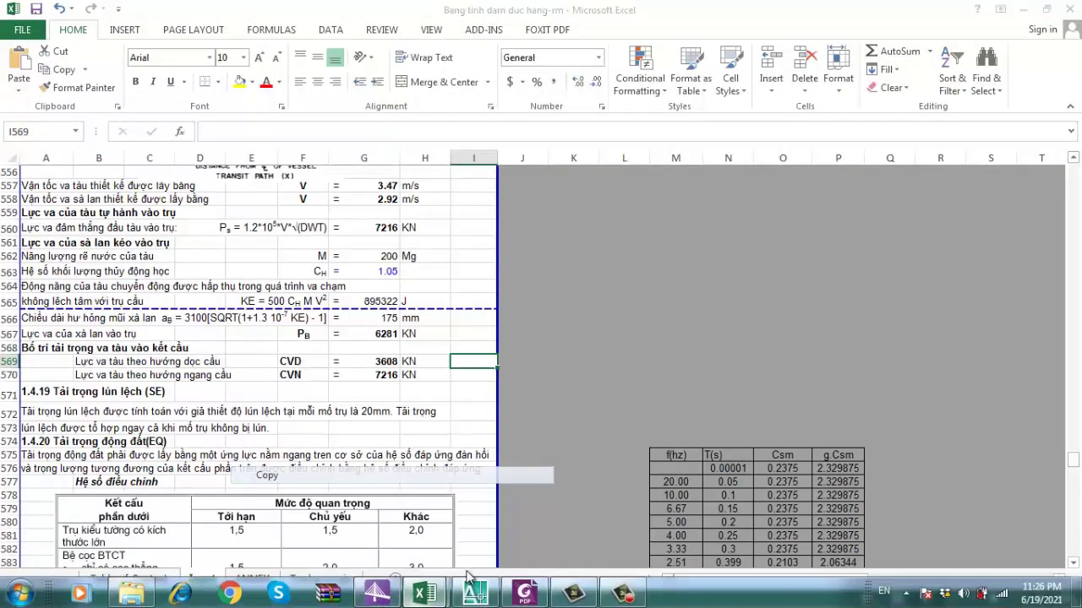
{"action": "mouse_move", "coordinate": [424, 594]}
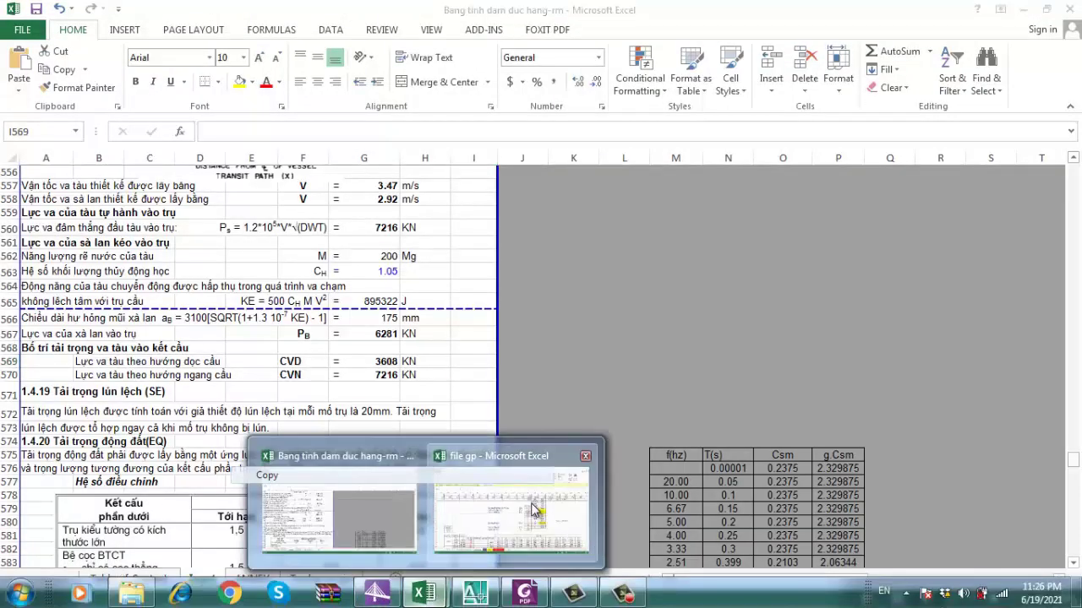
{"action": "left_click", "coordinate": [591, 540]}
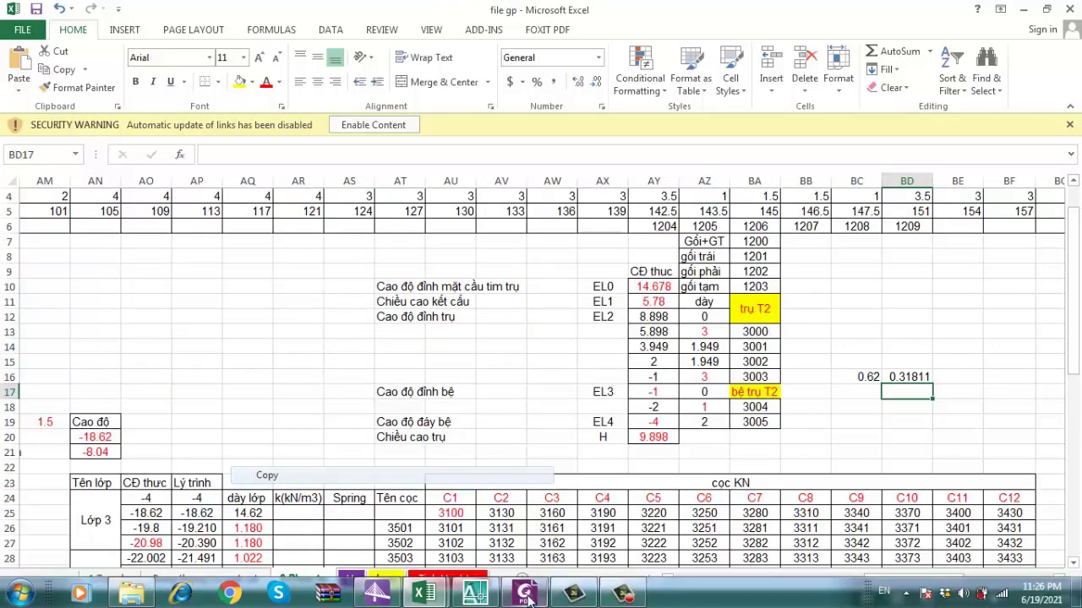
{"action": "mouse_move", "coordinate": [475, 596]}
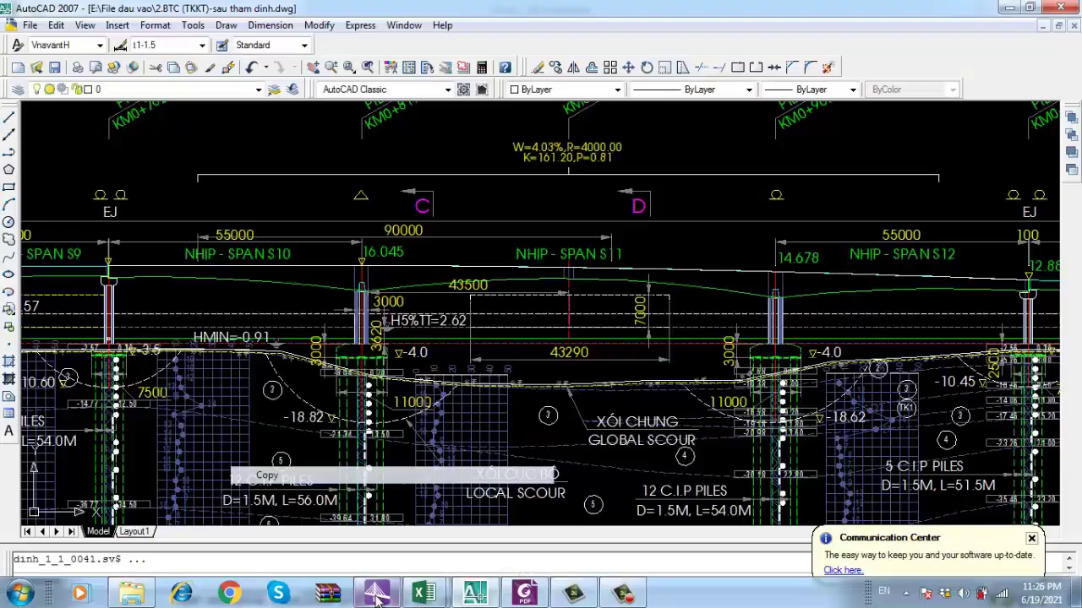
{"action": "left_click", "coordinate": [377, 594]}
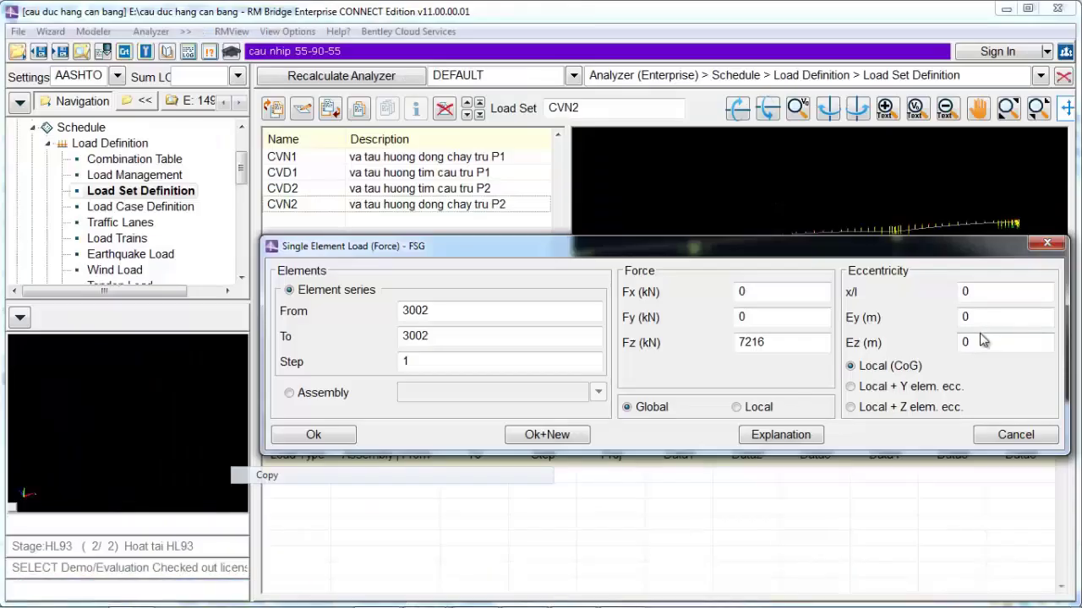
{"action": "left_click", "coordinate": [960, 292]}
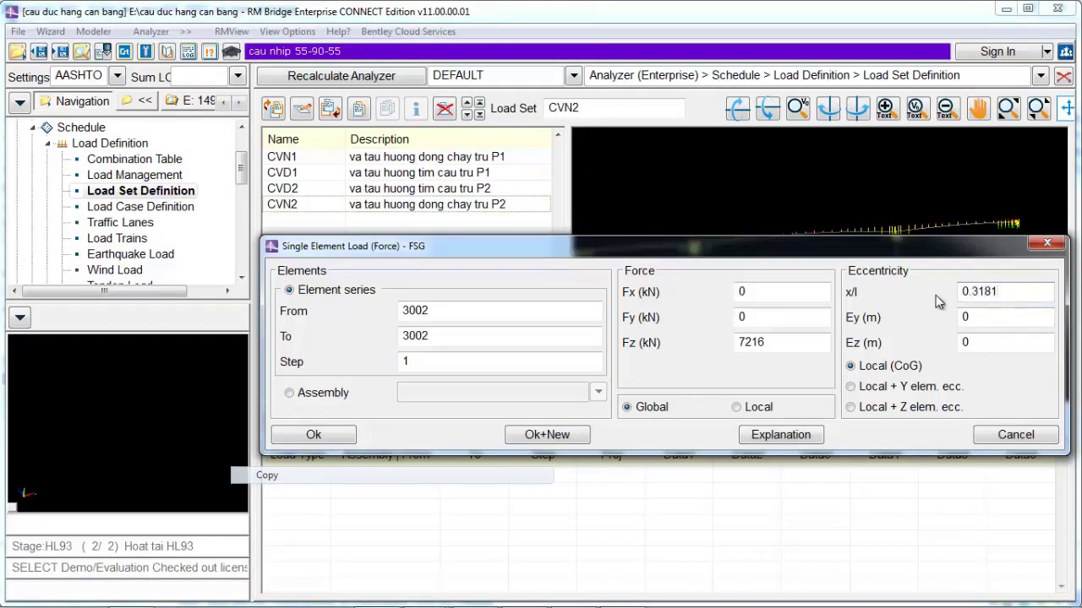
{"action": "left_click", "coordinate": [324, 441]}
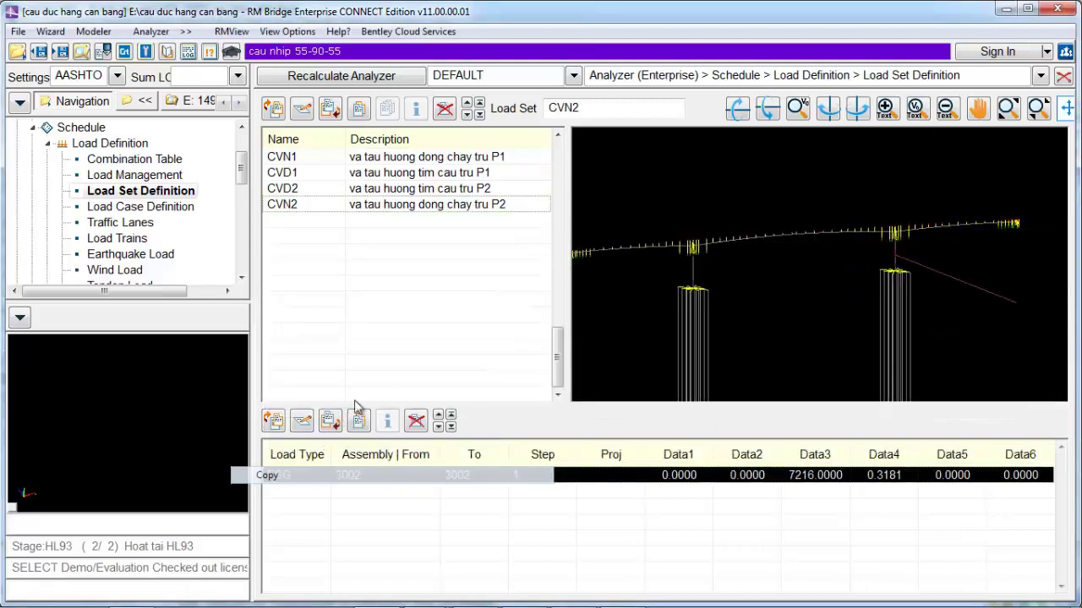
Step: Start a new Single Element Load (Force) in load set CVD2 with the element series from 3002 to 3002
{"action": "left_click", "coordinate": [297, 189]}
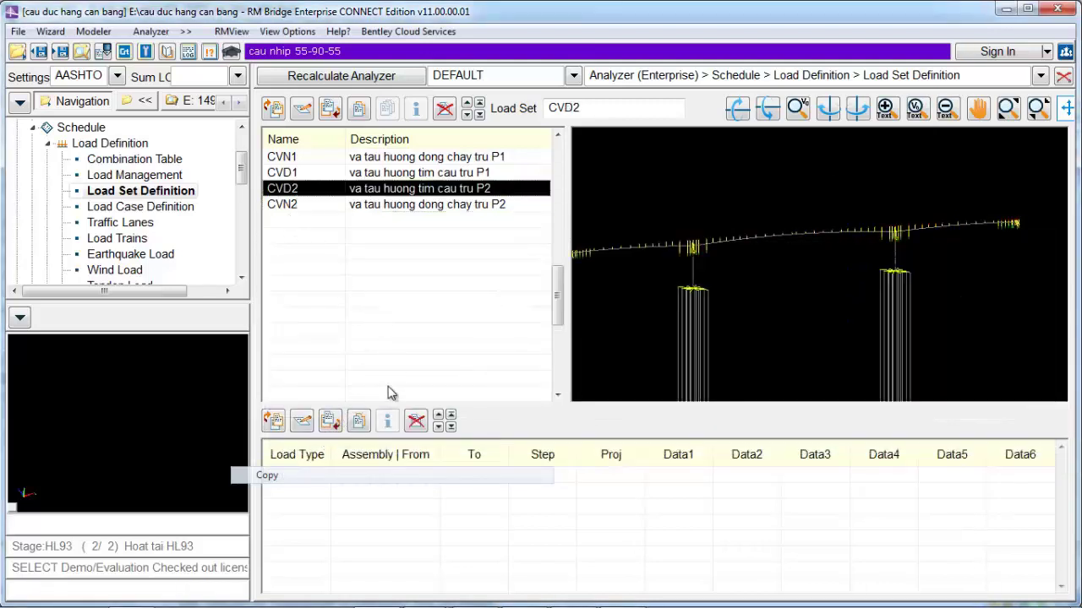
{"action": "left_click", "coordinate": [330, 421]}
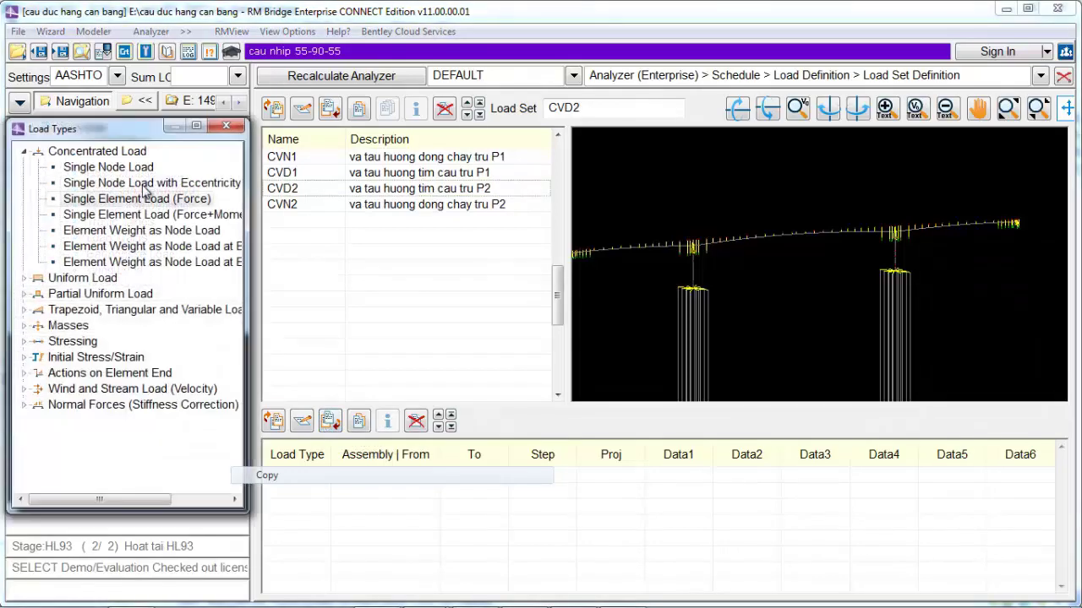
{"action": "double_click", "coordinate": [144, 200]}
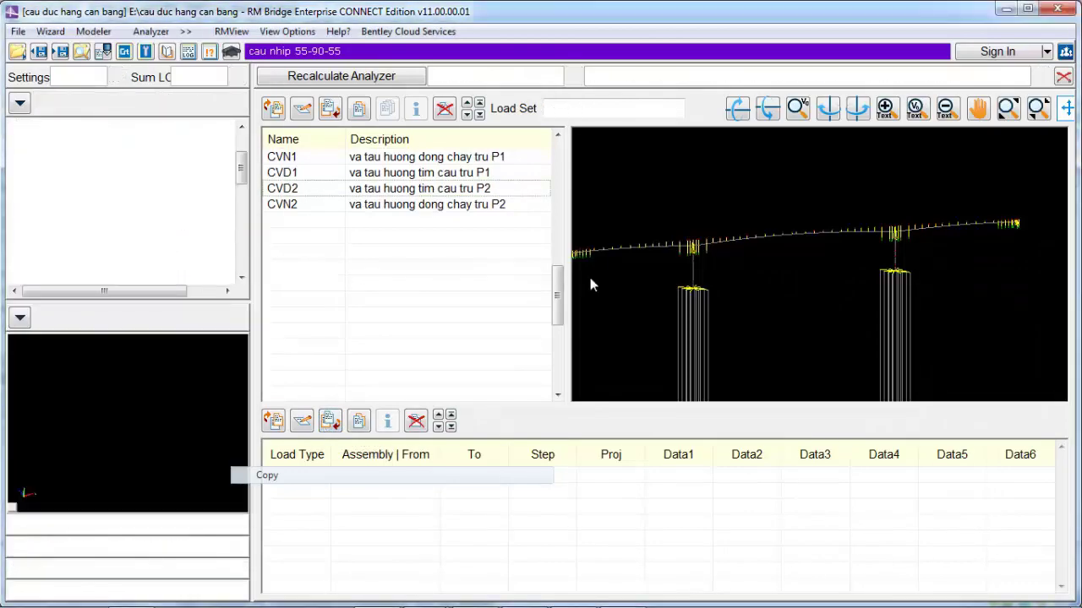
{"action": "double_click", "coordinate": [490, 318]}
{"action": "type", "text": "3002"}
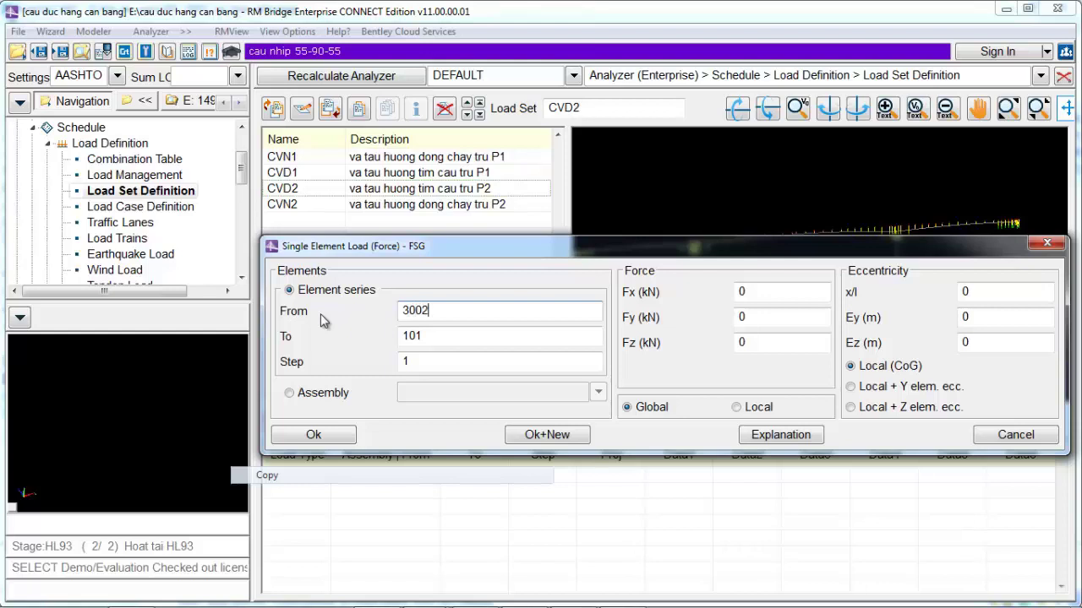
{"action": "key", "text": "Tab"}
{"action": "type", "text": "3002"}
{"action": "key", "text": "Tab"}
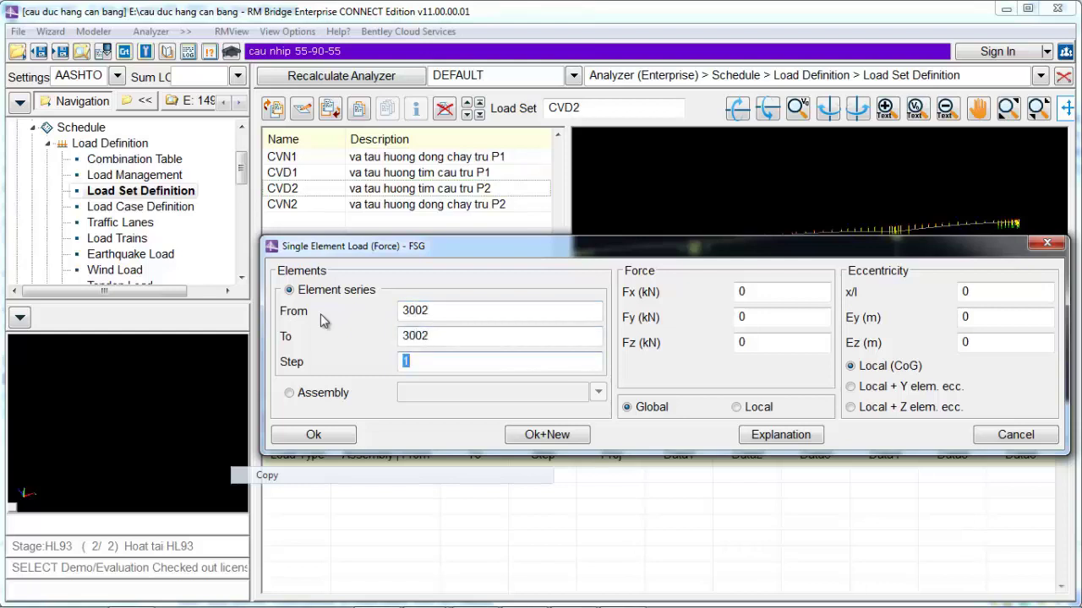
Step: Look up the CVD force in the Excel workbook Bang tinh dam duc hang-rm and set Fx of the CVD2 load to 3608 kN
{"action": "double_click", "coordinate": [761, 293]}
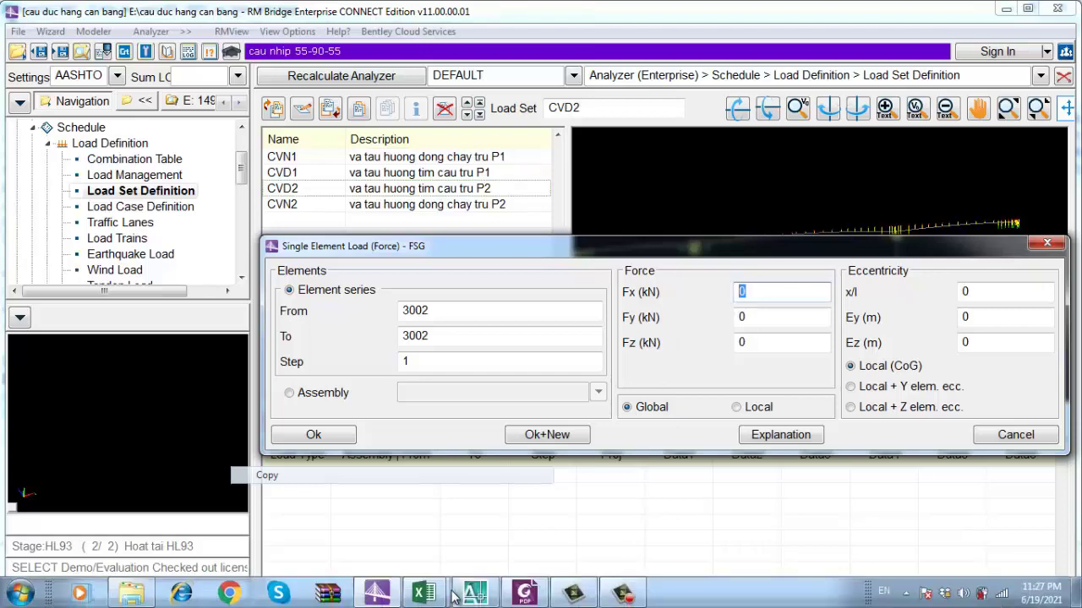
{"action": "mouse_move", "coordinate": [422, 594]}
{"action": "left_click", "coordinate": [353, 524]}
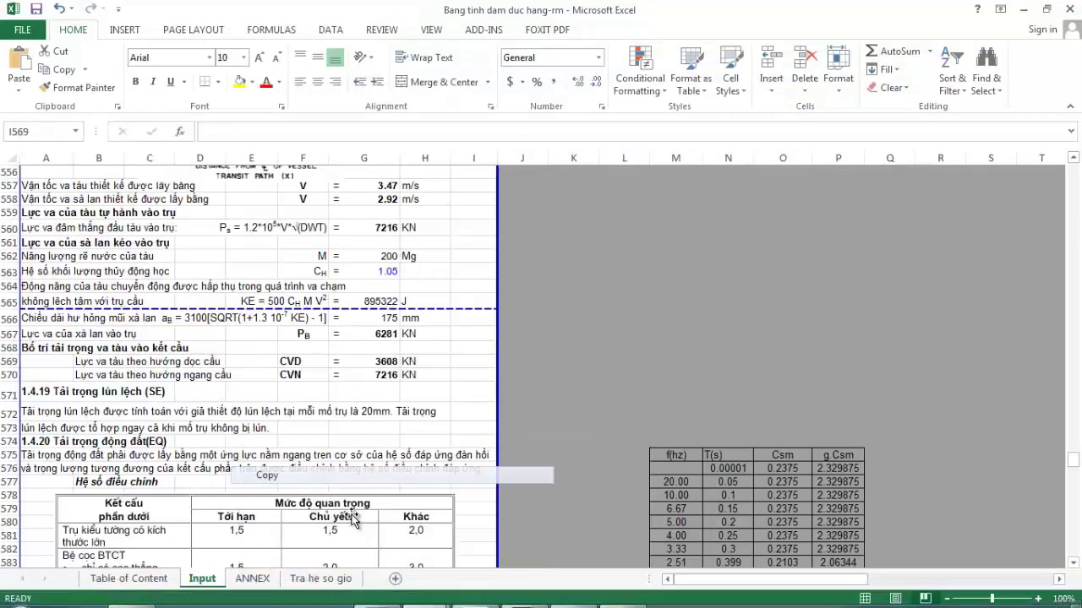
{"action": "left_click", "coordinate": [383, 596]}
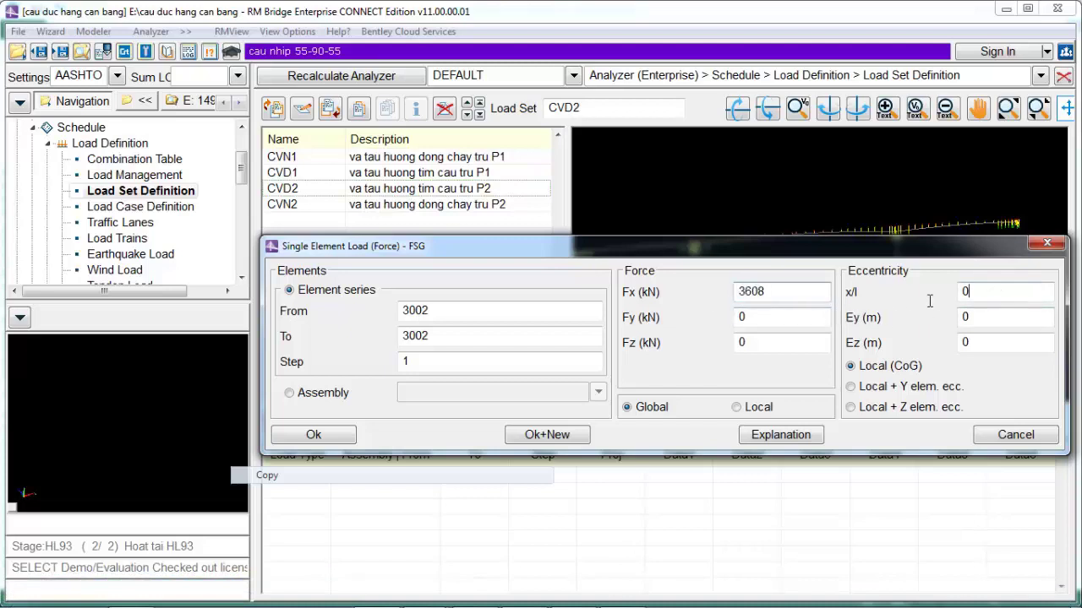
Step: Set x/l of the CVD2 load to 0.3181, checking the ratio in the Excel workbook file gp, and confirm the load
{"action": "type", "text": ".3181"}
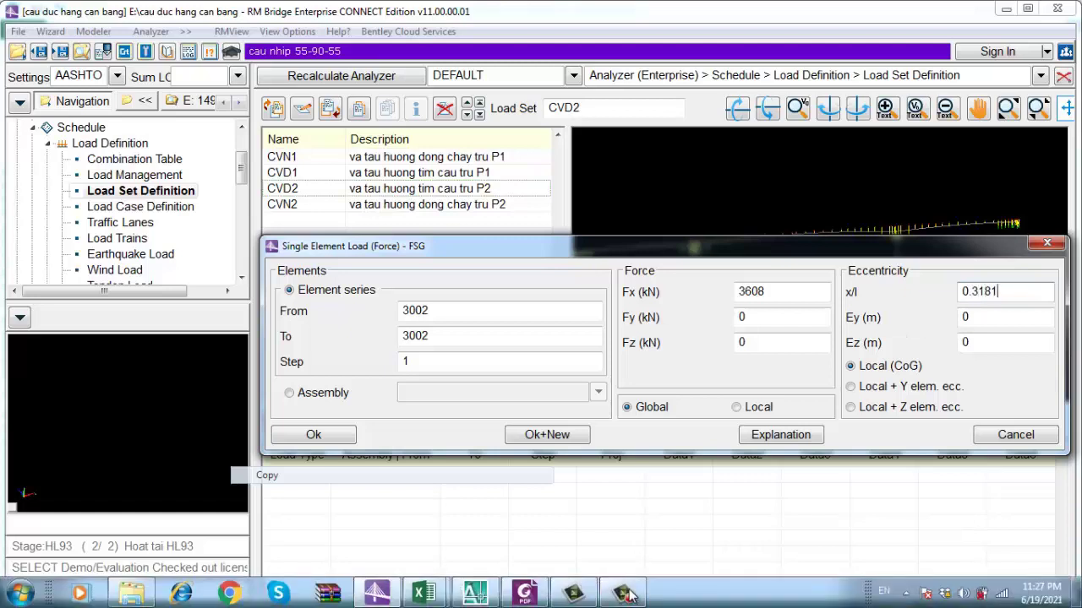
{"action": "mouse_move", "coordinate": [423, 594]}
{"action": "left_click", "coordinate": [542, 529]}
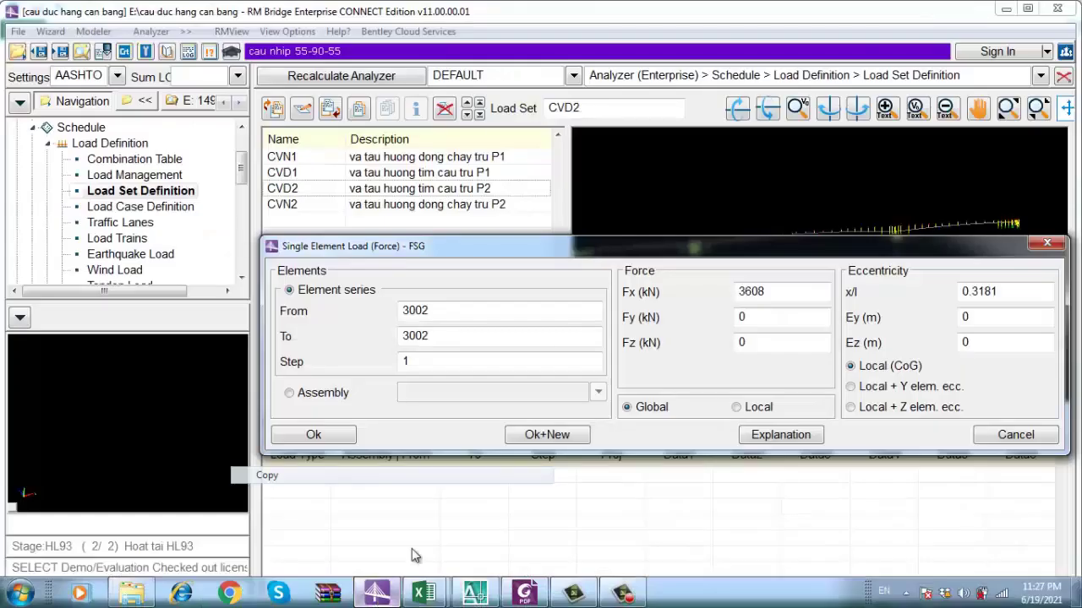
{"action": "left_click", "coordinate": [474, 594]}
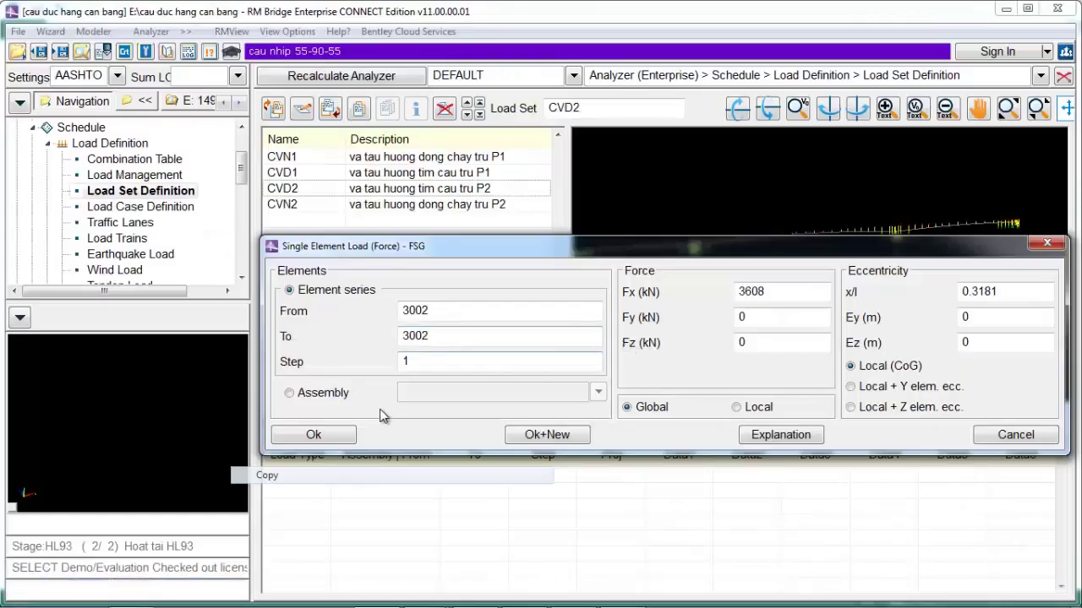
{"action": "left_click", "coordinate": [328, 437]}
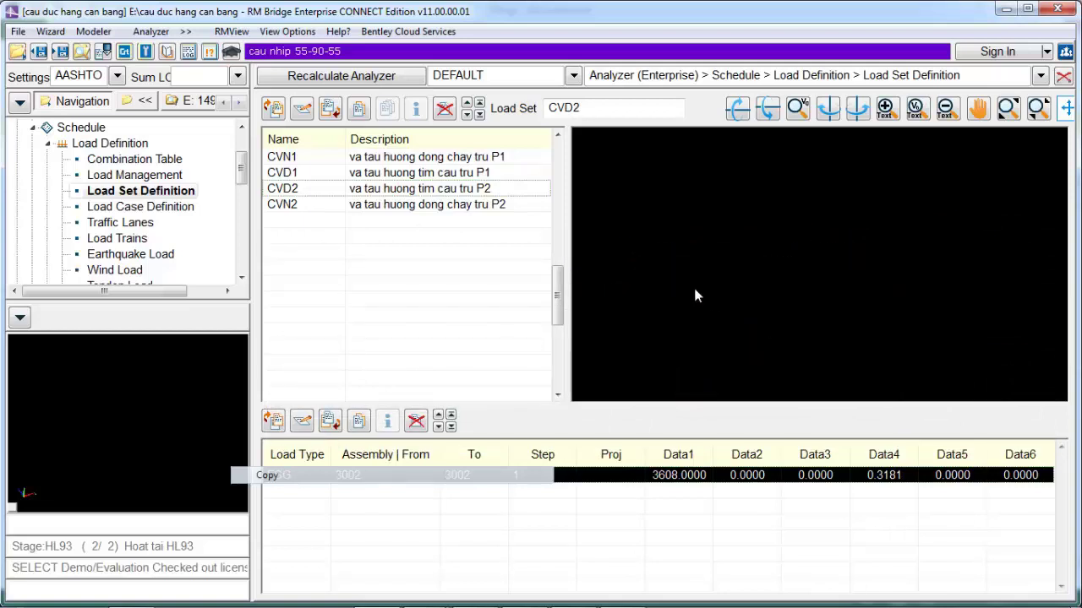
Step: Review the load entries and force directions of load sets CVN1, CVD1, CVD2 and CVN2 one after another
{"action": "left_click", "coordinate": [292, 205]}
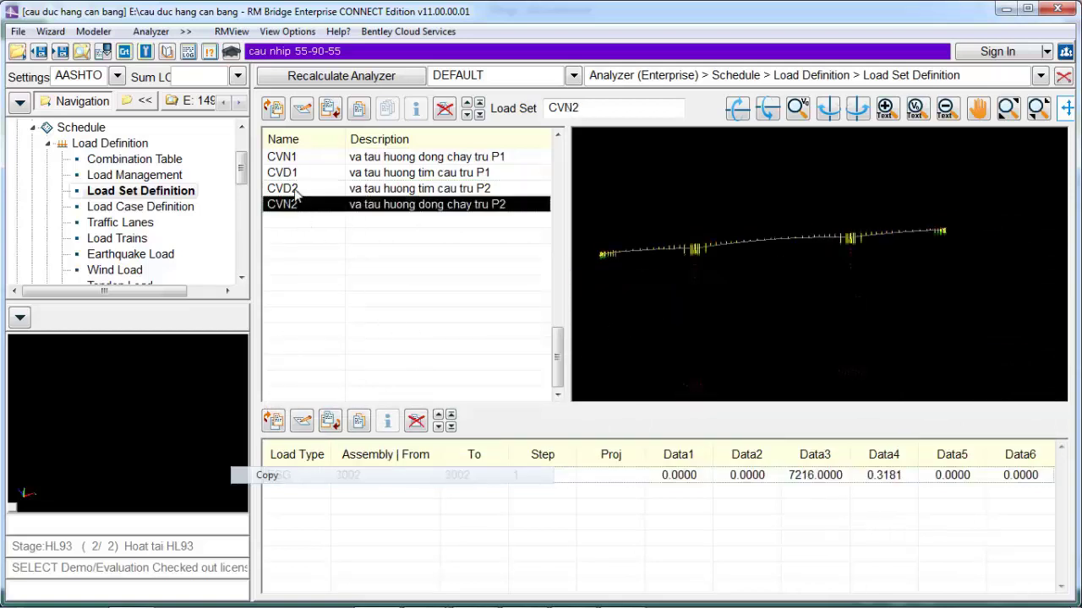
{"action": "left_click", "coordinate": [295, 188]}
{"action": "left_click", "coordinate": [298, 172]}
{"action": "left_click", "coordinate": [299, 157]}
{"action": "left_click", "coordinate": [305, 175]}
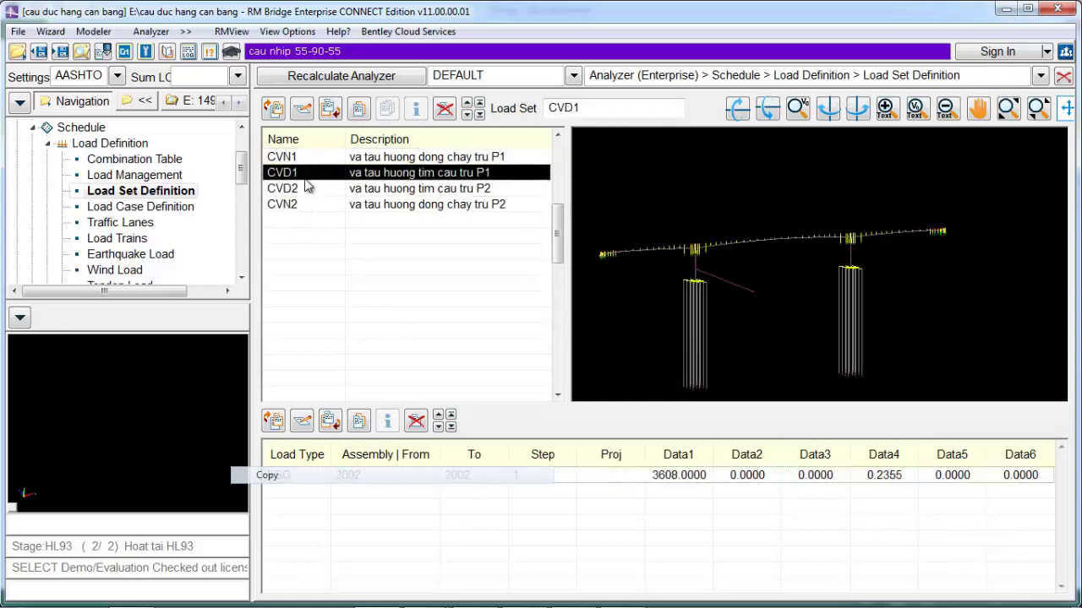
{"action": "left_click", "coordinate": [308, 189]}
{"action": "left_click", "coordinate": [304, 205]}
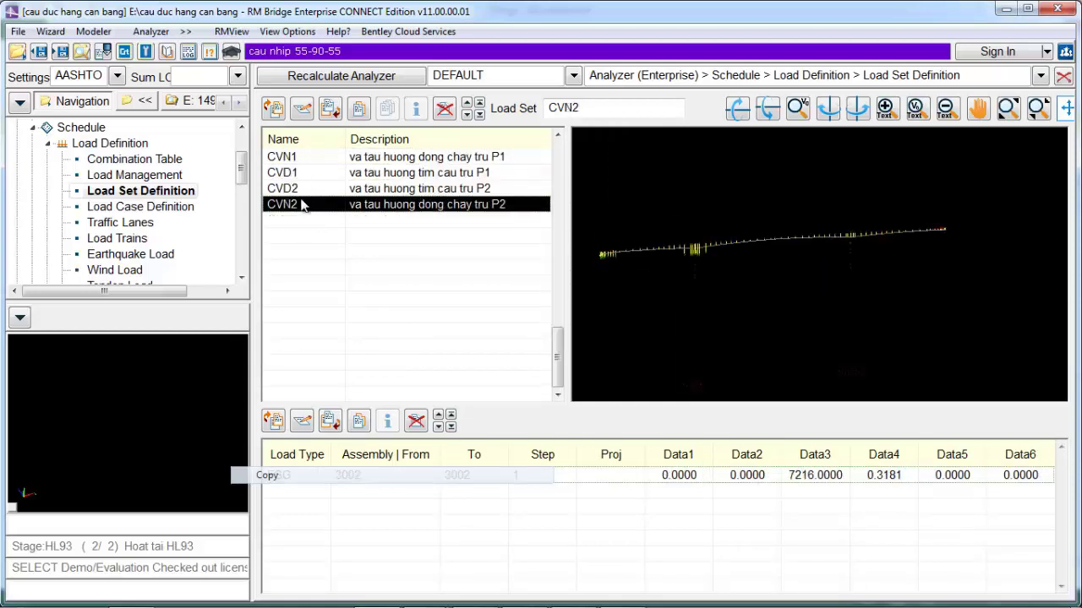